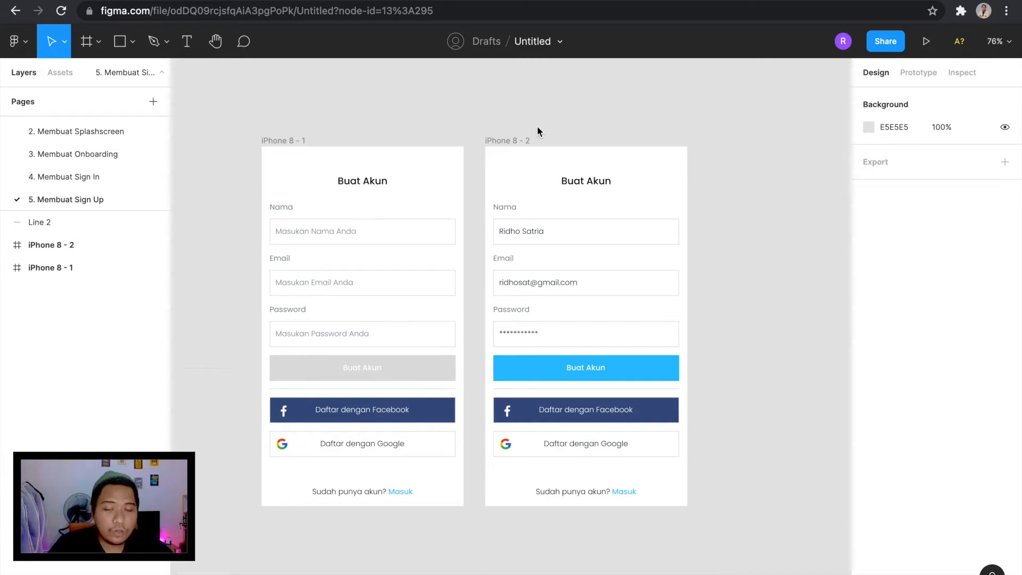
Add a new page to the file and name it "6. Membuat Home".
click(152, 102)
text(6. Membuat Home)
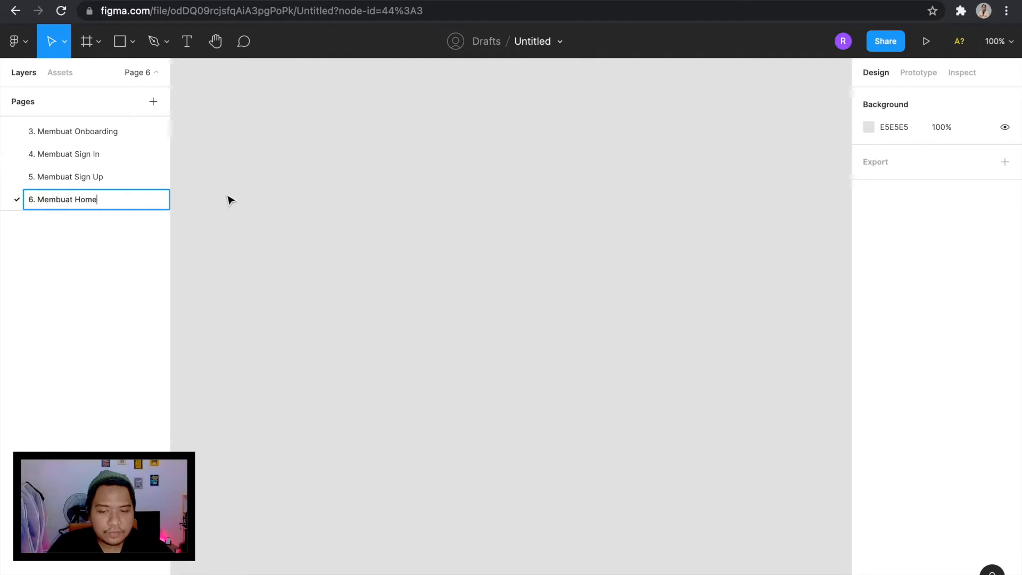
click(230, 200)
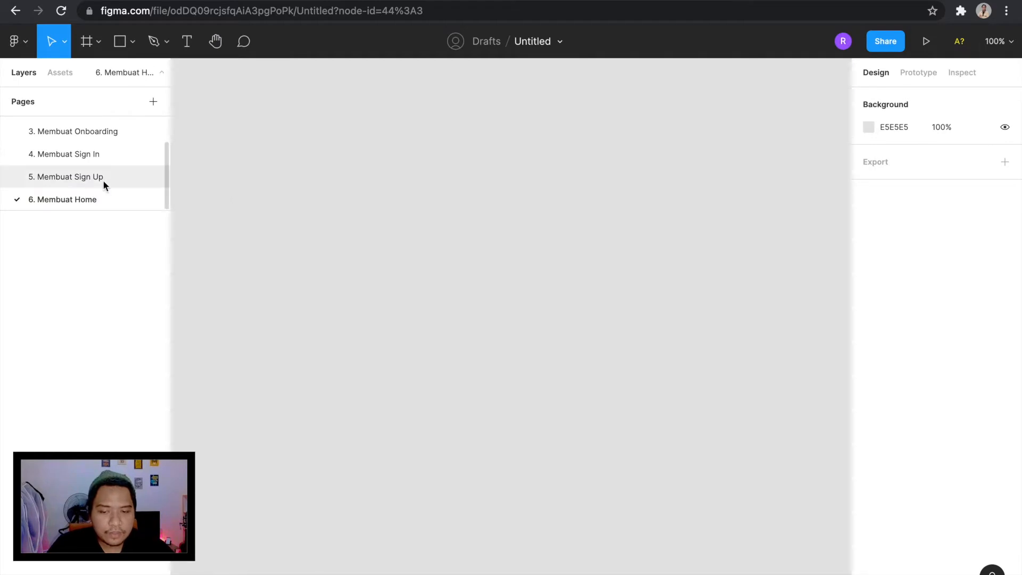
Copy the frame of colour swatches from the earlier pages onto the 6. Membuat Home page.
click(101, 177)
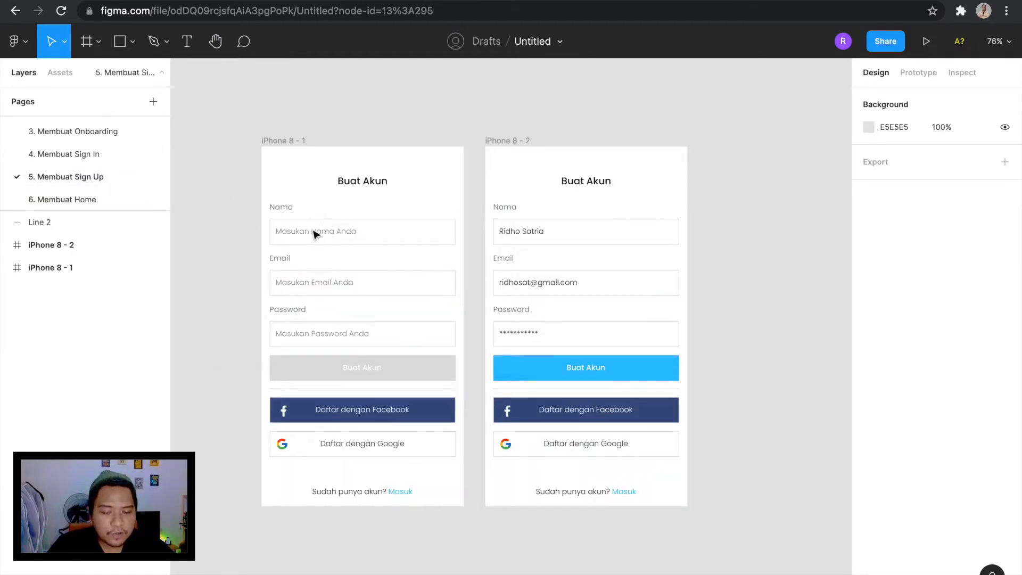
click(100, 154)
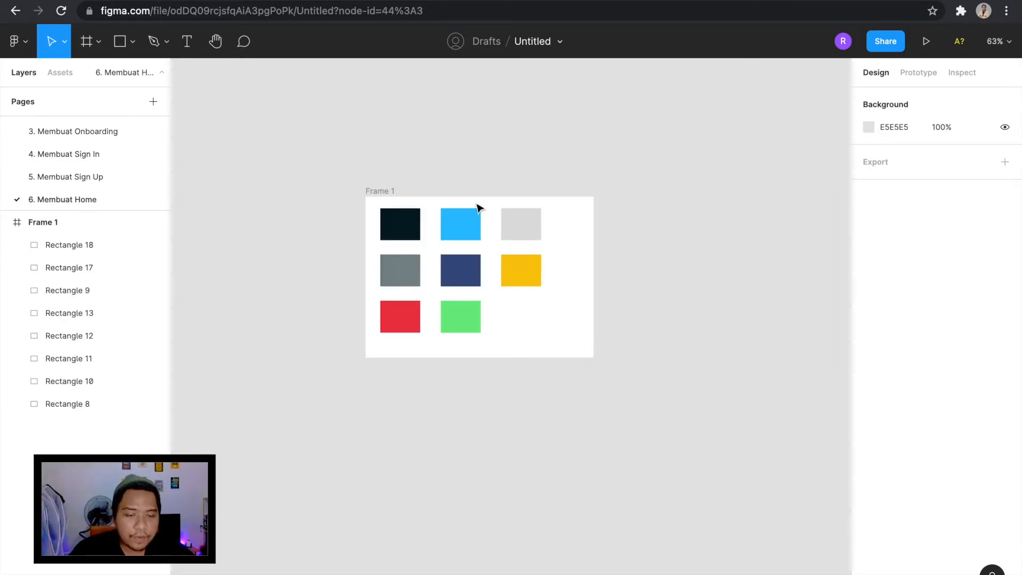
scroll(466, 171, up, 3)
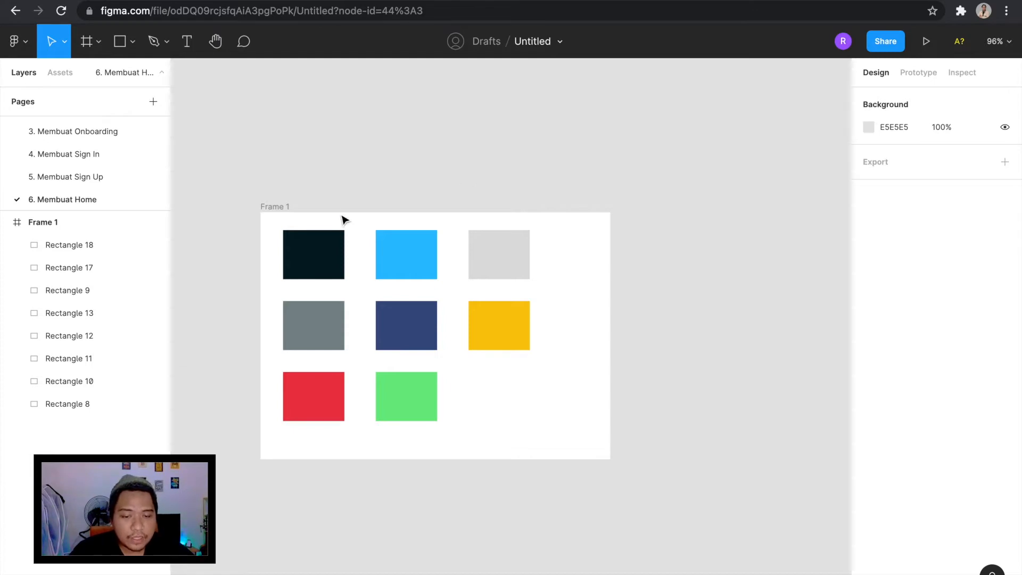
scroll(506, 202, down, 2)
scroll(507, 205, down, 2)
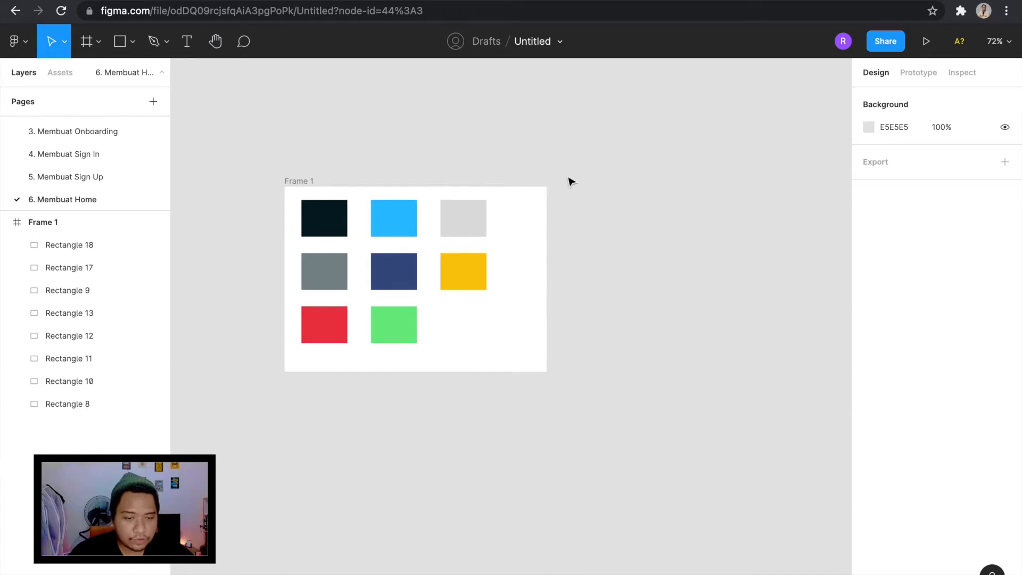
key(f)
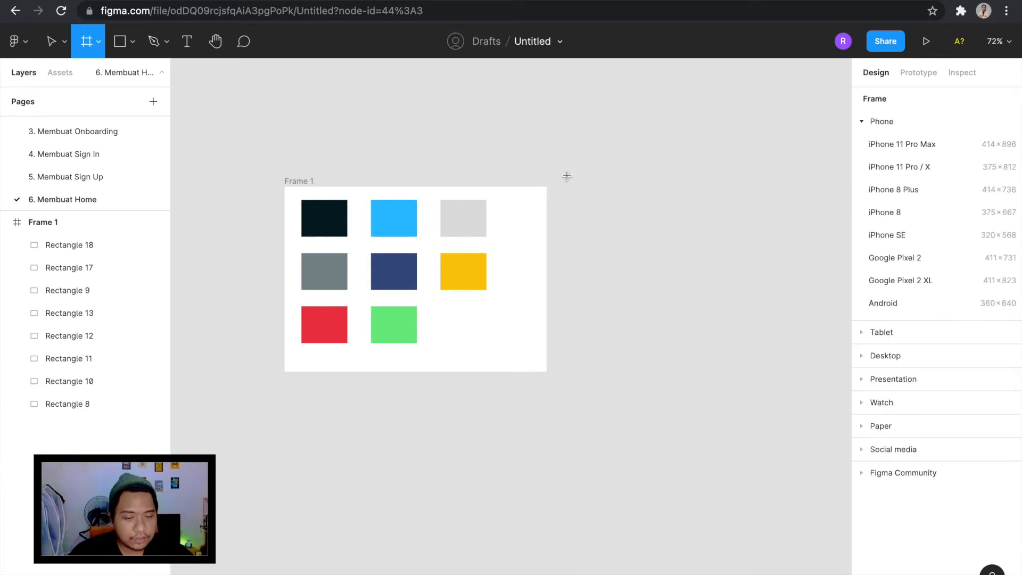
click(901, 212)
scroll(590, 226, down, 3)
drag(612, 222, 462, 338)
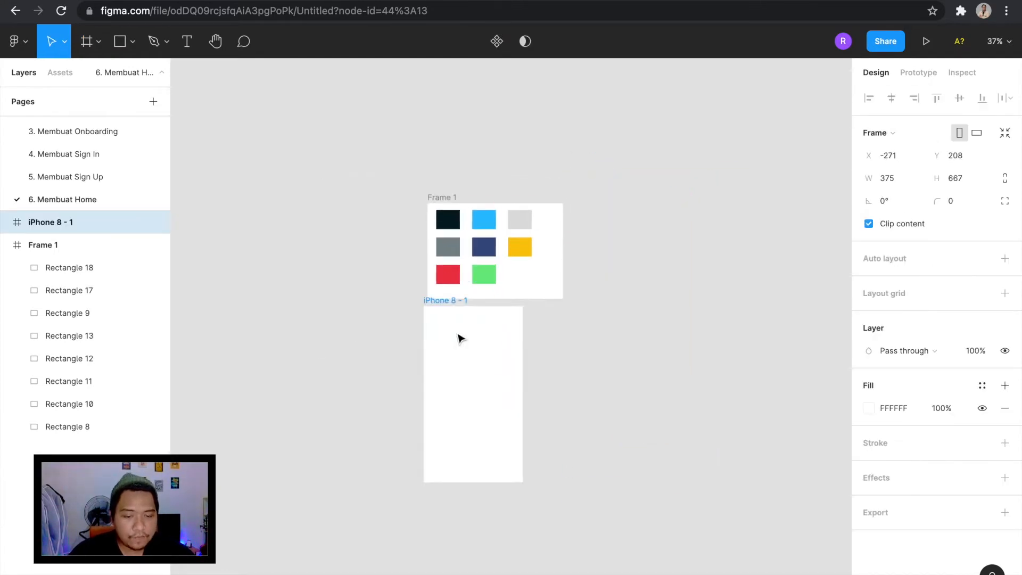
key(Delete)
Add an iPhone 8 frame and place it below the colour swatch frame, aligned with its left edge.
key(f)
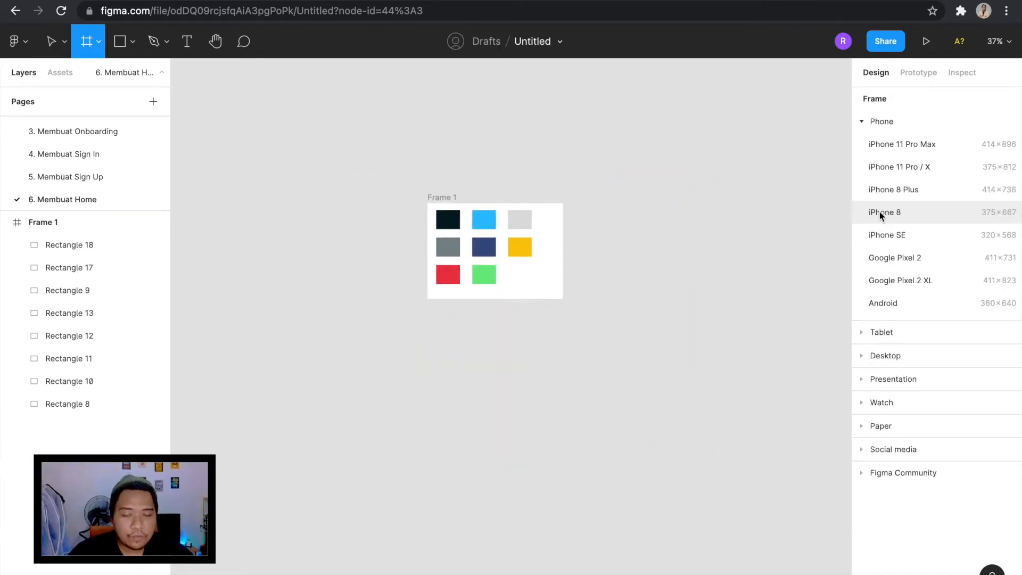
click(880, 213)
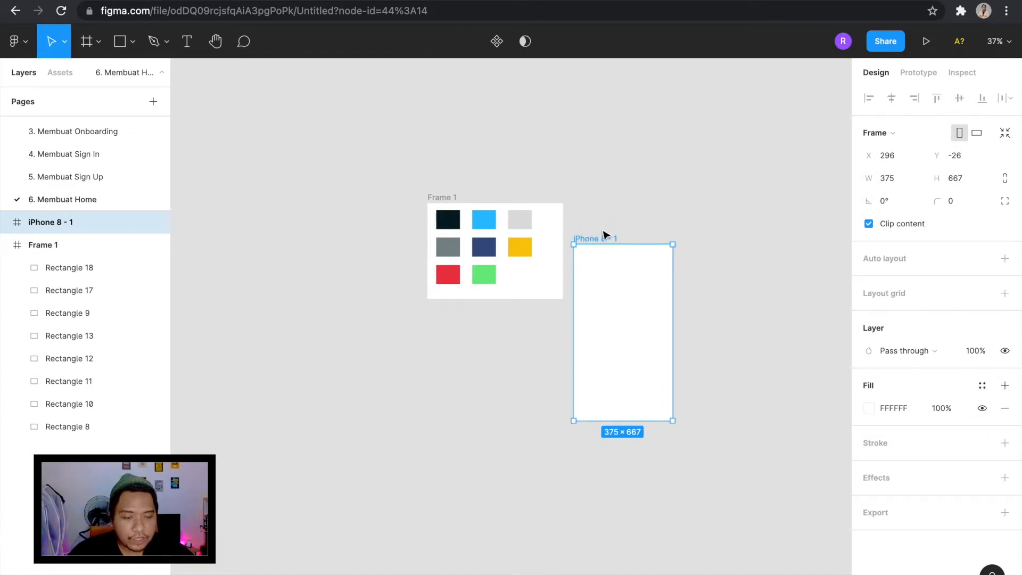
drag(623, 299, 477, 376)
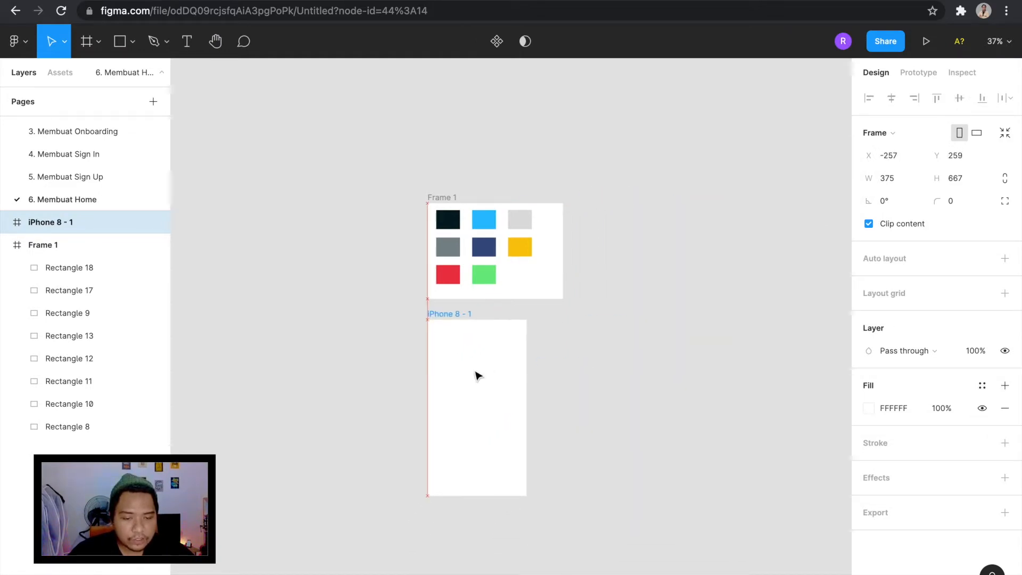
click(568, 391)
scroll(456, 407, up, 5)
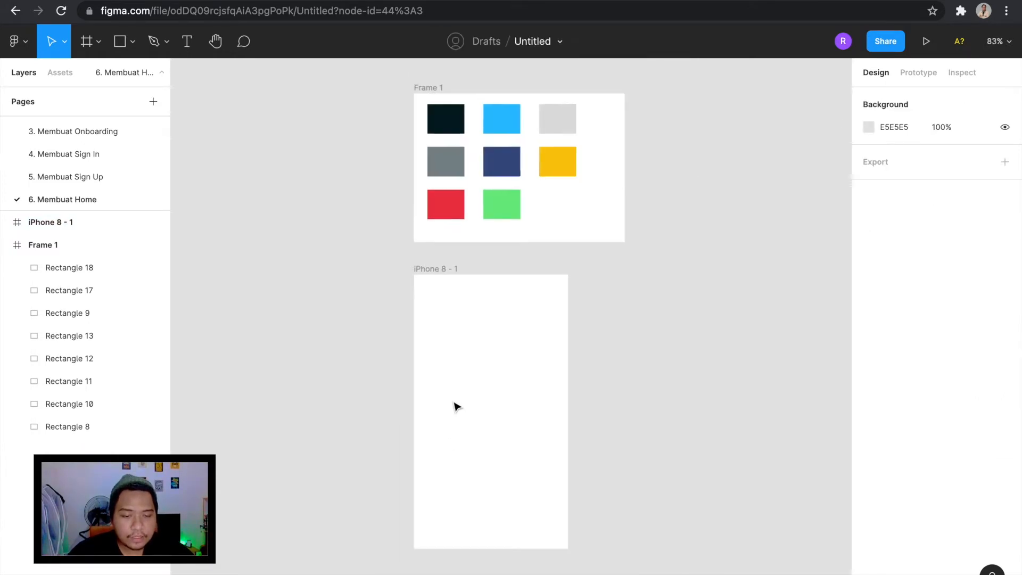
Draw a rectangle about 347 × 174 near the upper edge of the iPhone 8 frame and centre it horizontally.
scroll(457, 407, down, 5)
scroll(456, 406, up, 3)
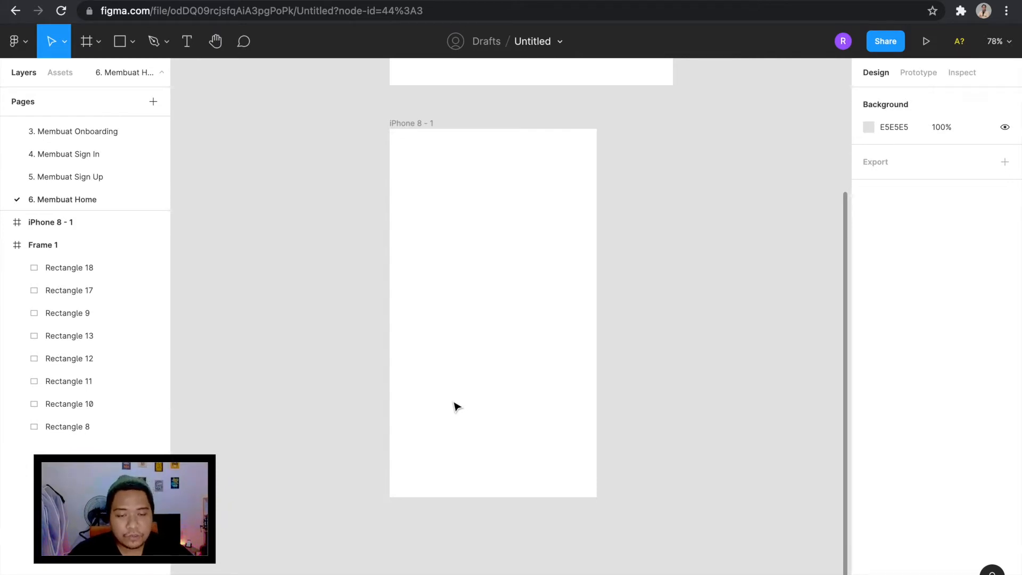
scroll(377, 212, down, 5)
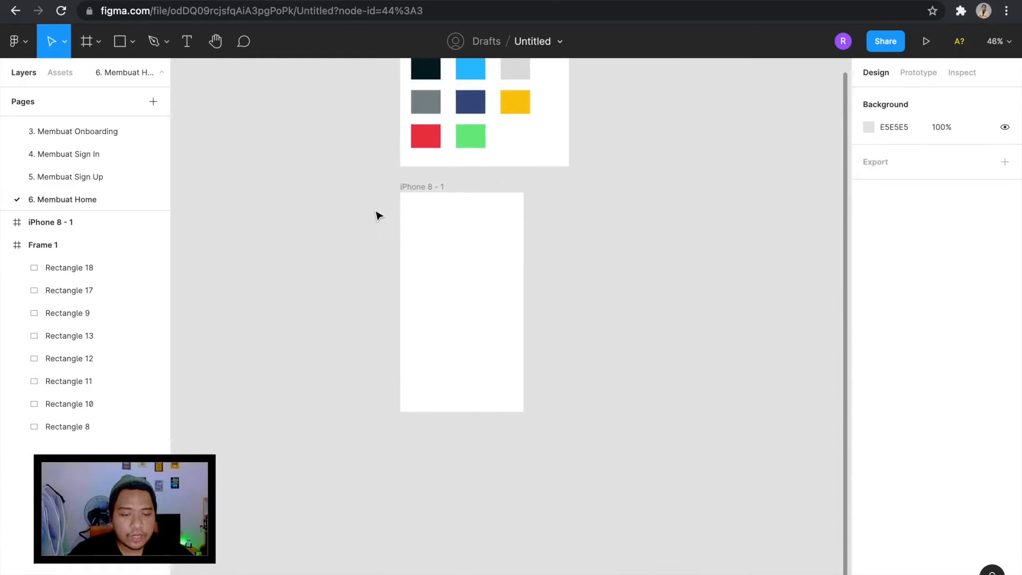
scroll(378, 215, up, 5)
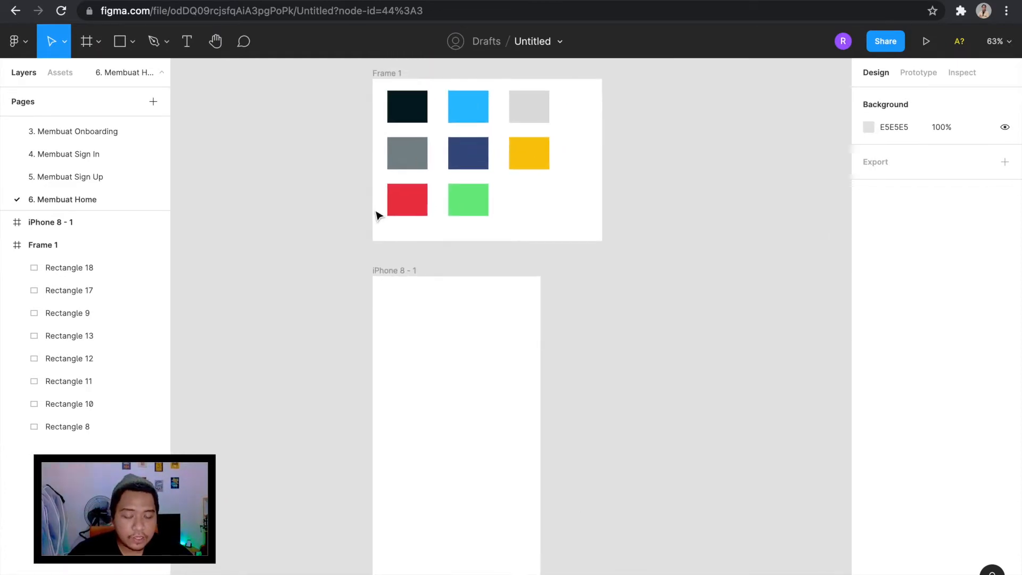
scroll(415, 383, up, 3)
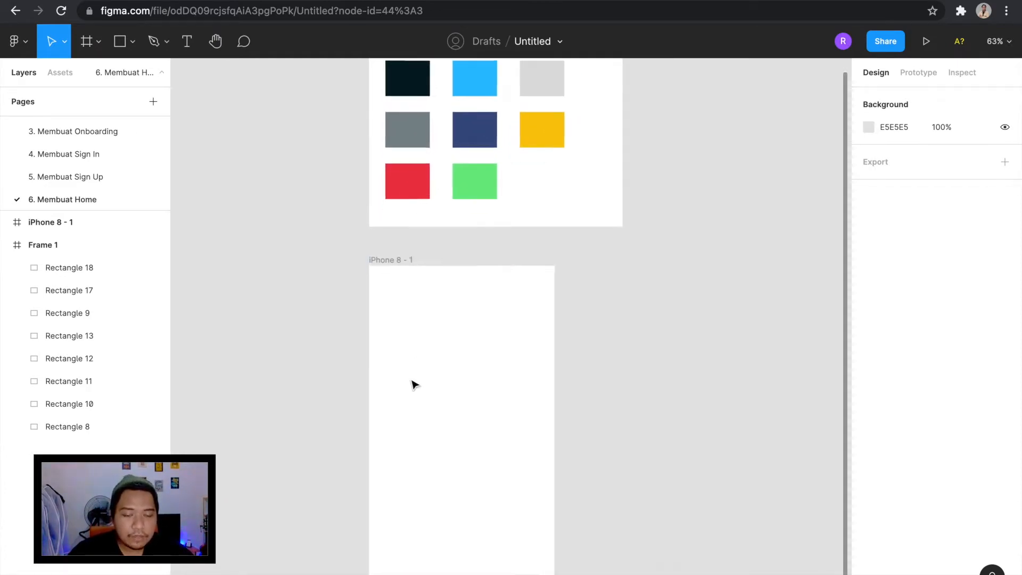
key(r)
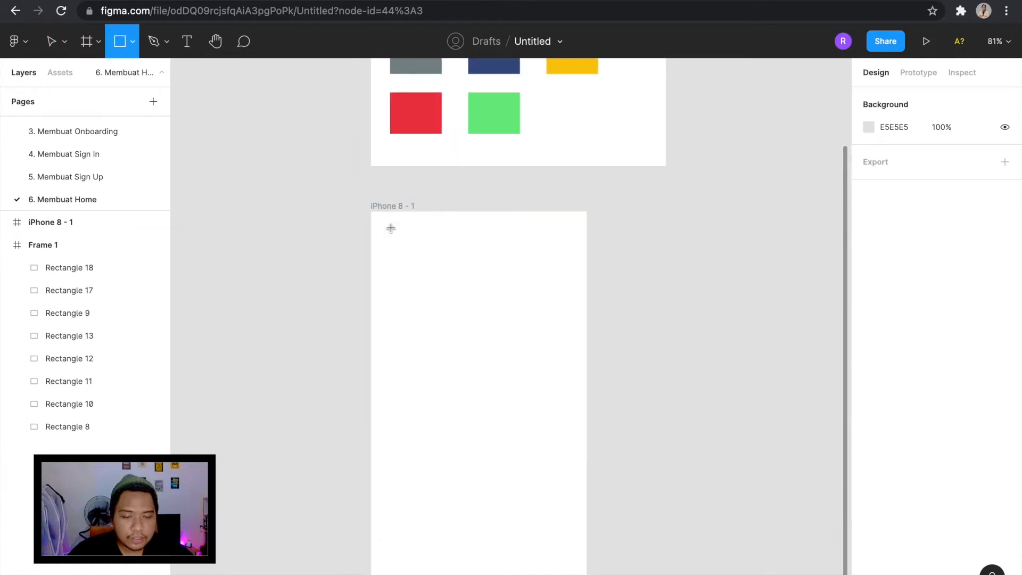
drag(376, 226, 577, 325)
mouse_move(484, 288)
mouse_down()
mouse_move(495, 288)
mouse_move(485, 290)
mouse_up()
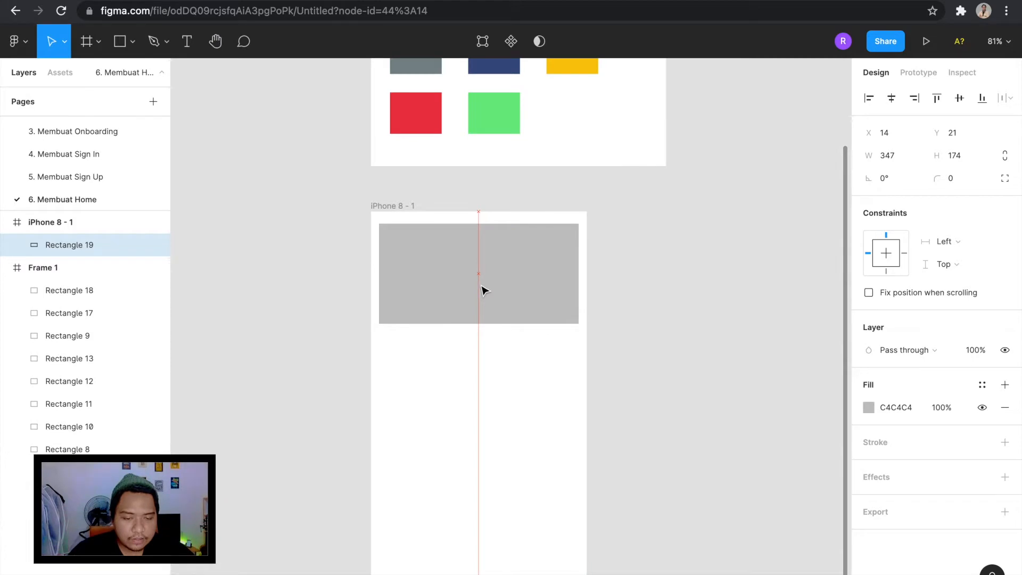
Check the rectangle's margins and the frame's width, and set the rectangle's width to 375-30.
key(alt)
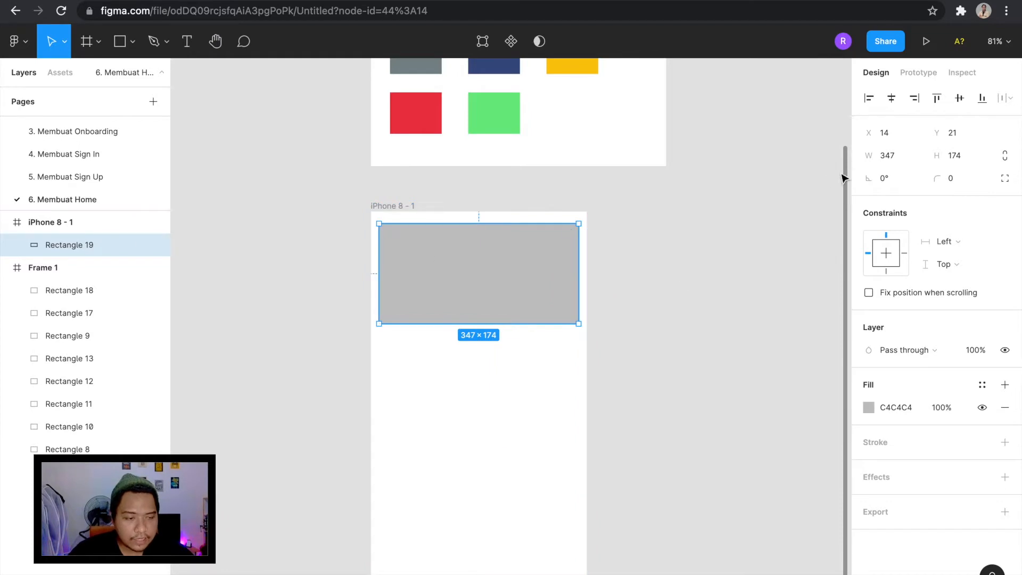
click(402, 192)
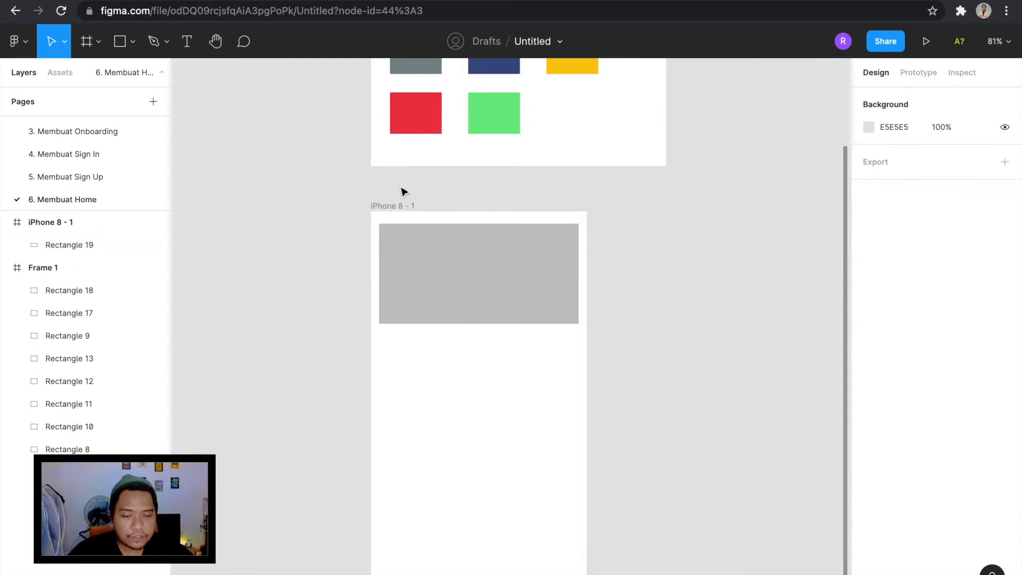
click(403, 209)
click(403, 210)
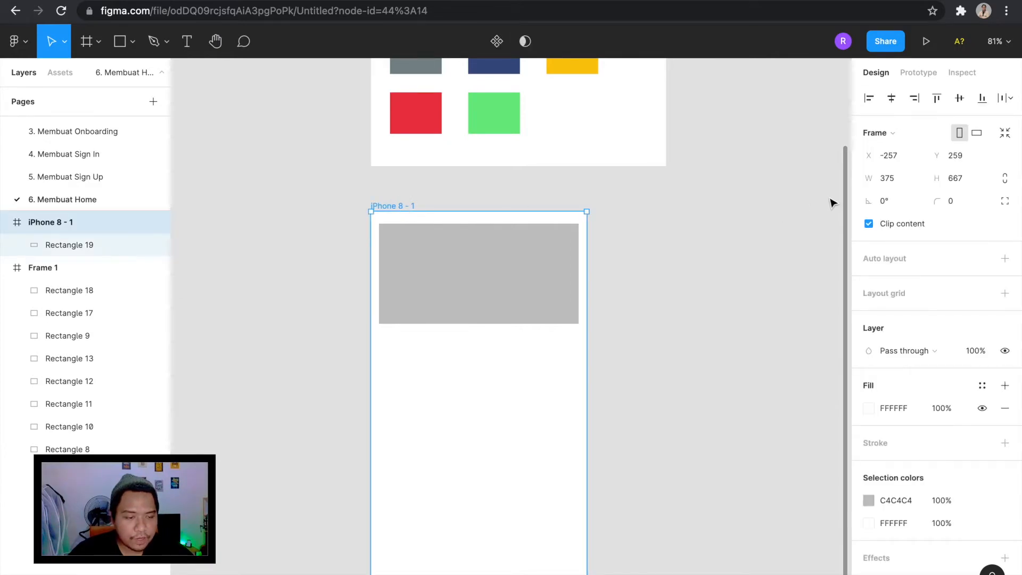
click(486, 286)
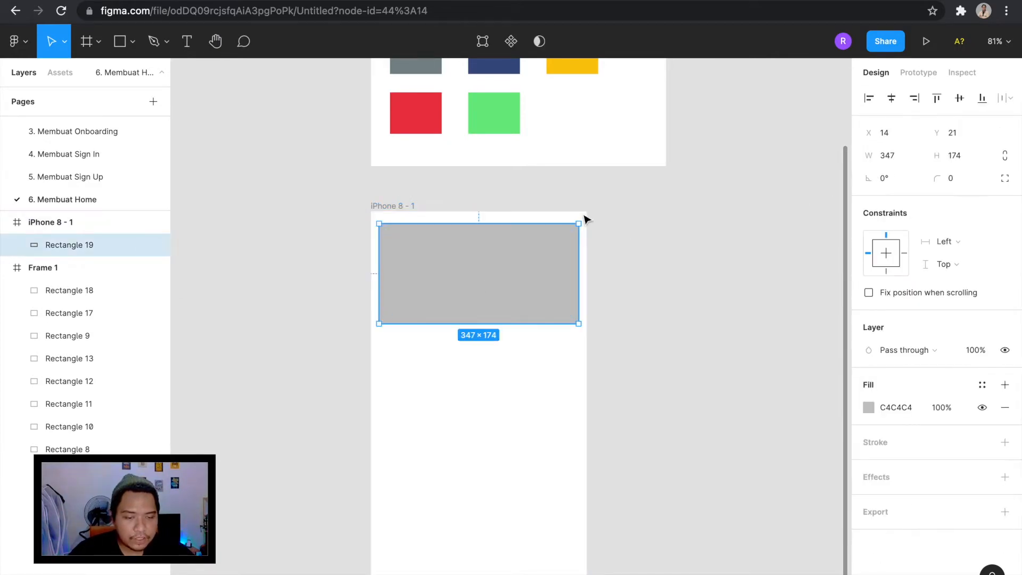
click(901, 155)
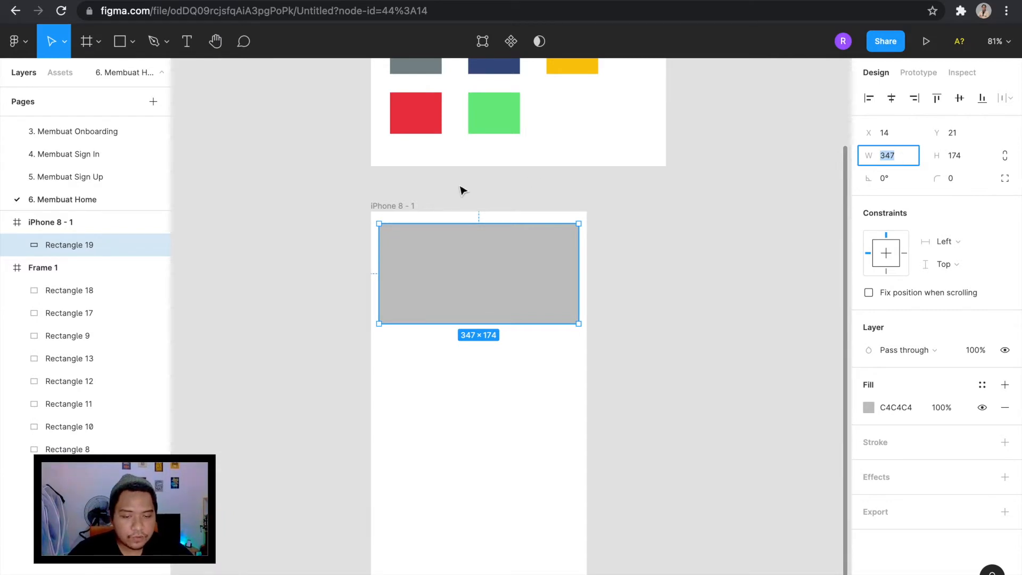
click(413, 201)
click(404, 208)
click(491, 277)
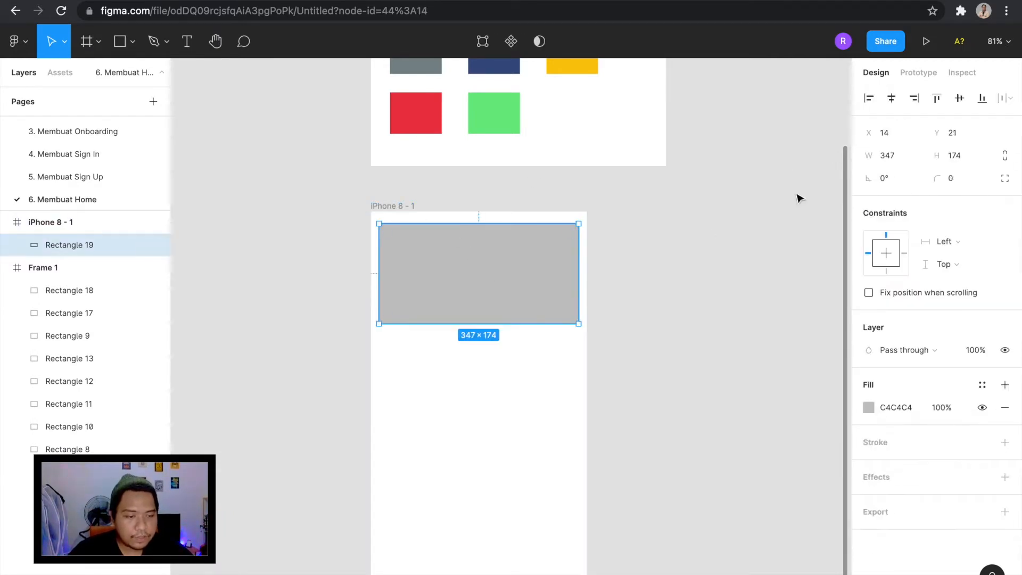
click(898, 162)
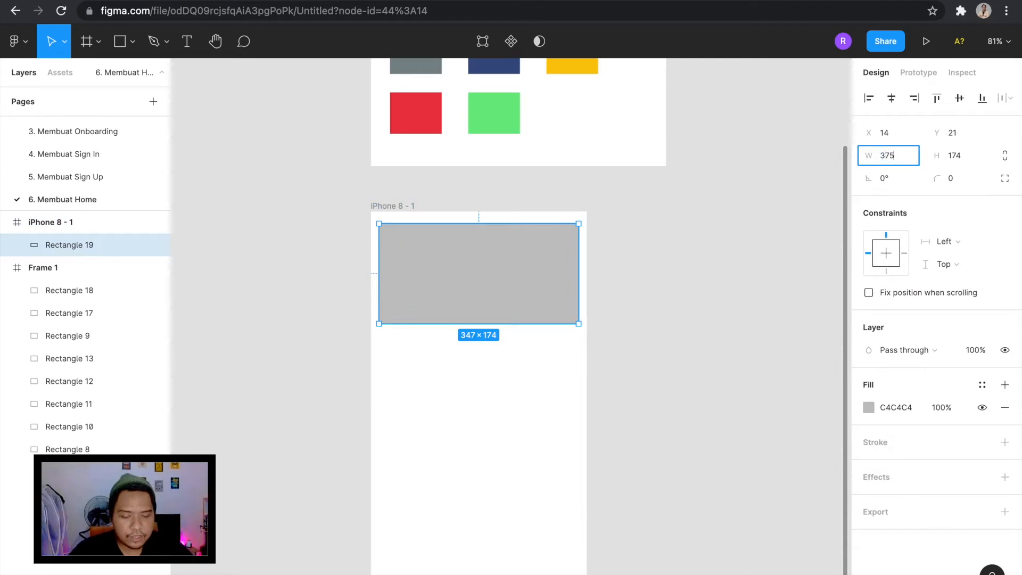
text(375-30)
key(Return)
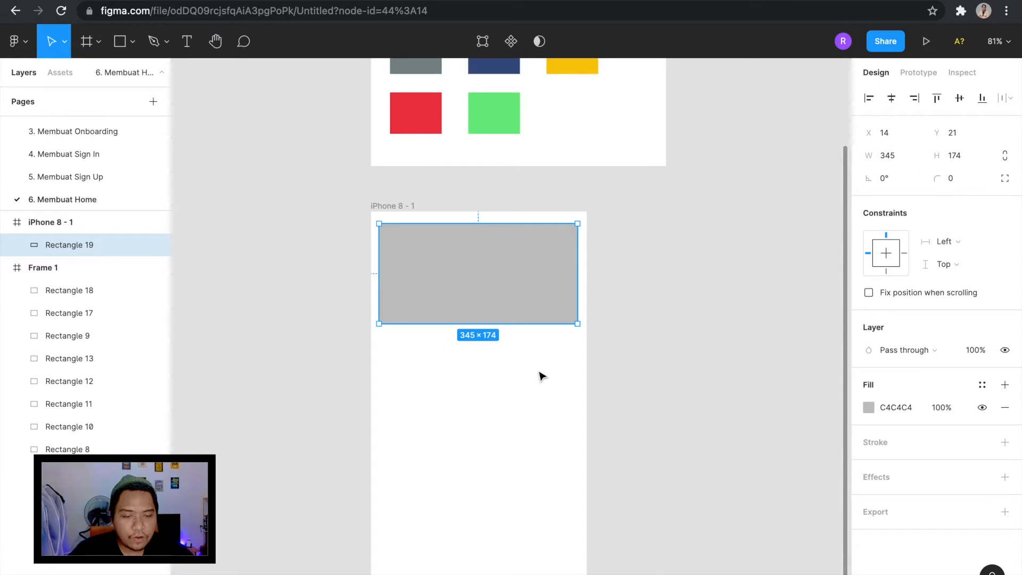
Move the rectangle up to Y 20 in the iPhone frame and set its height to 170.
key(alt)
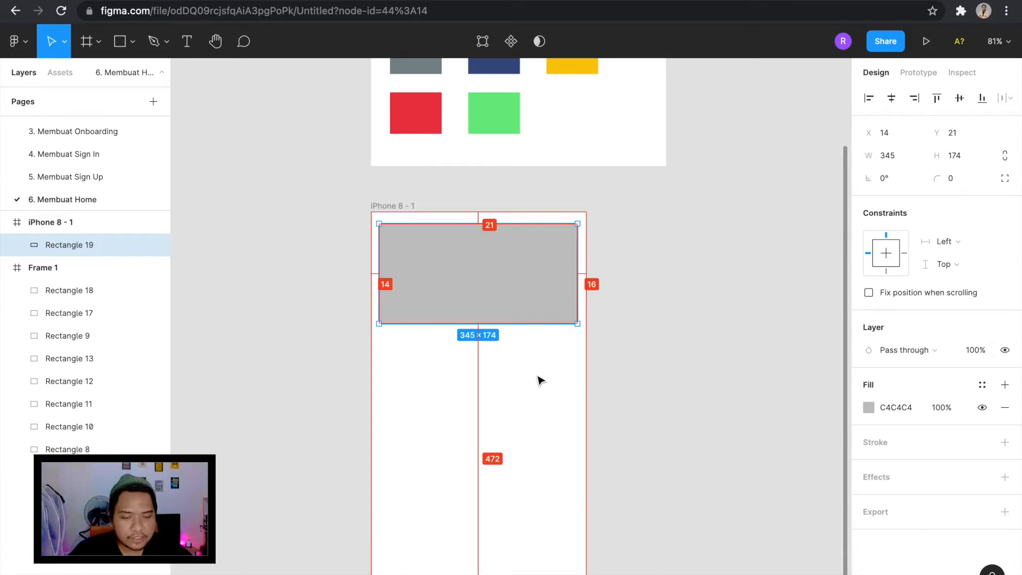
key(Up)
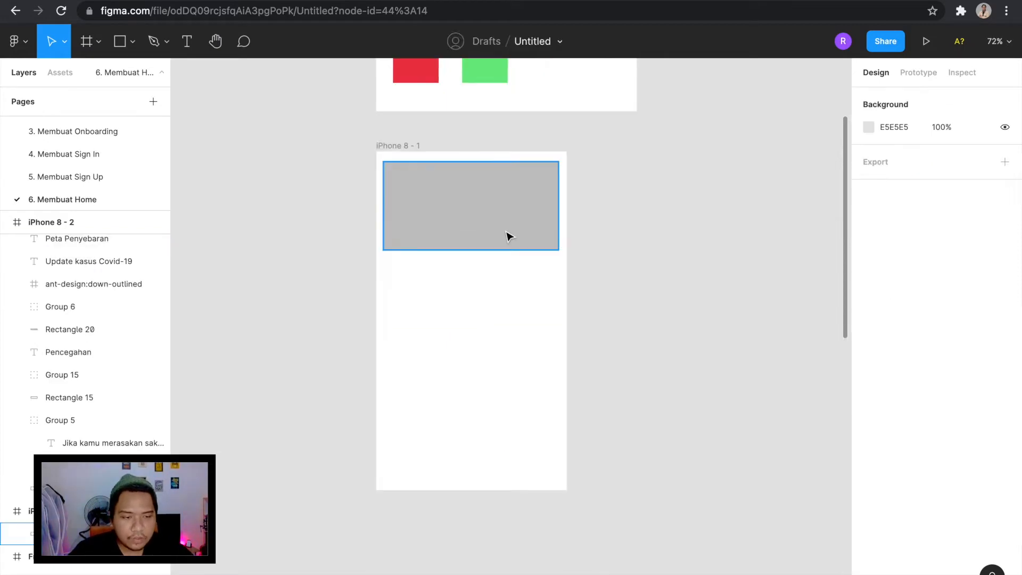
click(509, 237)
click(968, 155)
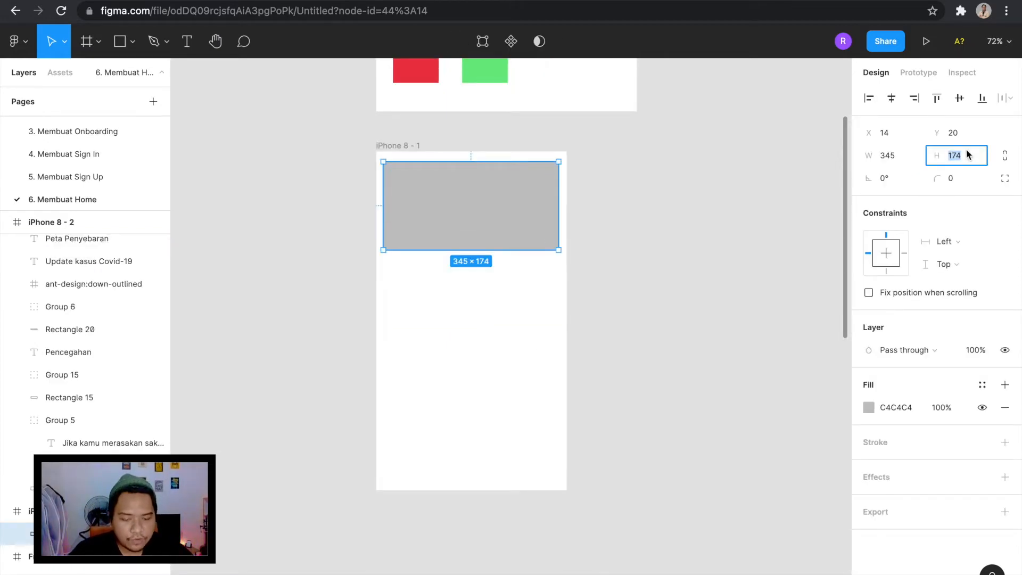
text(170)
key(Return)
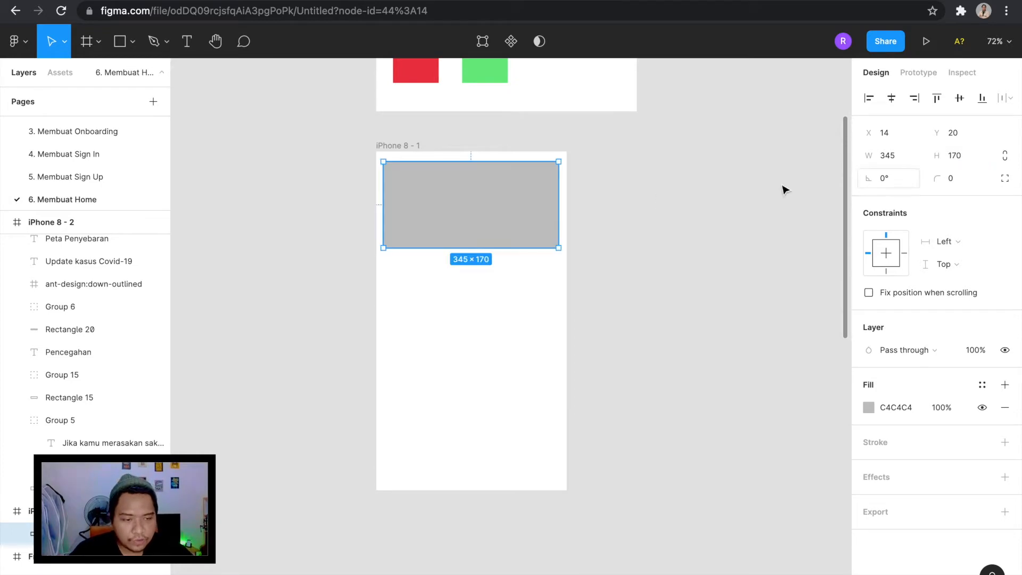
Fill the rectangle with the near-black 051B24 colour sampled from the first swatch of the colour frame.
scroll(506, 185, up, 1)
scroll(507, 184, up, 1)
click(523, 143)
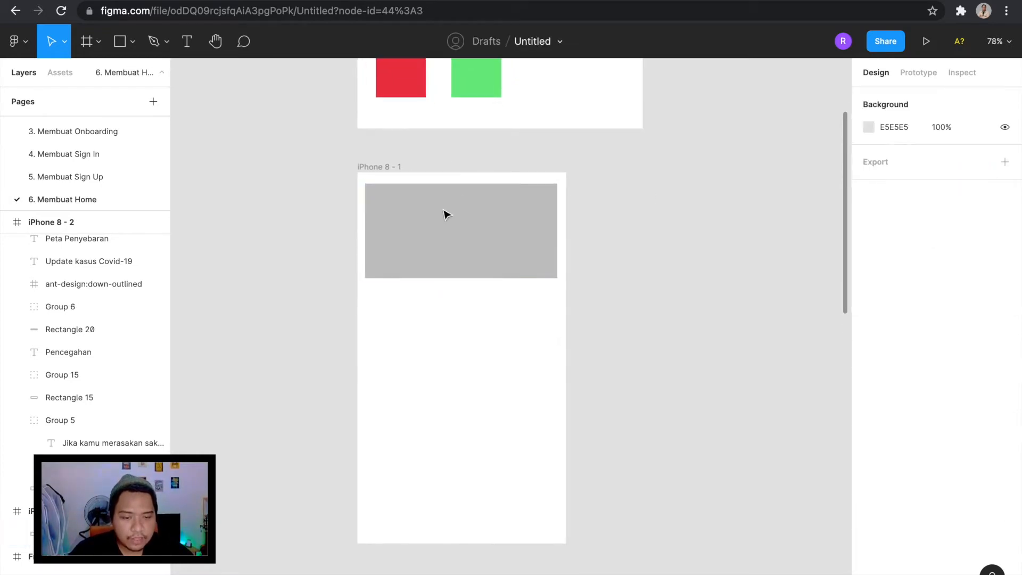
scroll(446, 214, up, 3)
click(447, 214)
scroll(446, 215, down, 5)
scroll(445, 210, up, 3)
scroll(445, 213, up, 2)
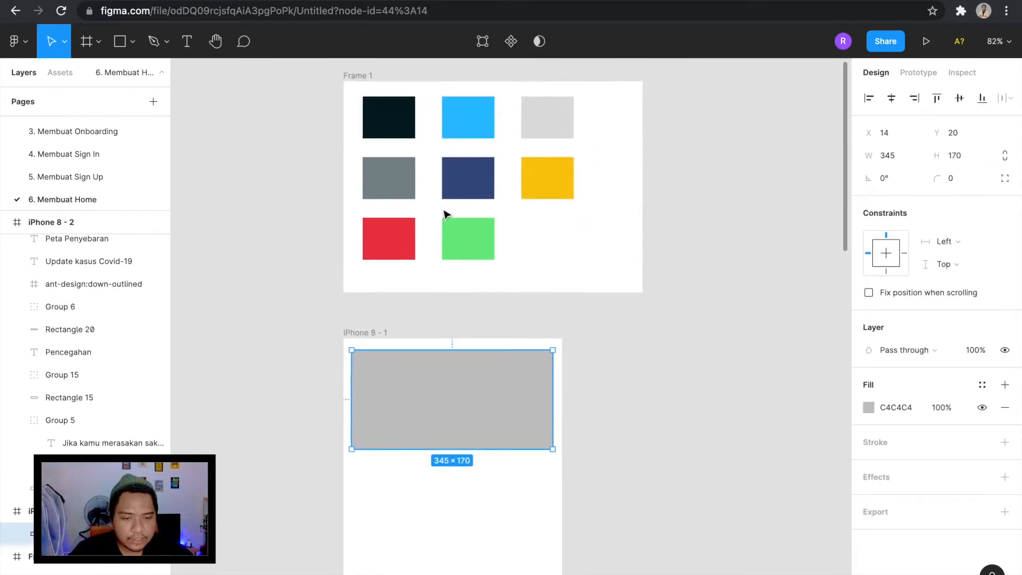
key(i)
click(411, 133)
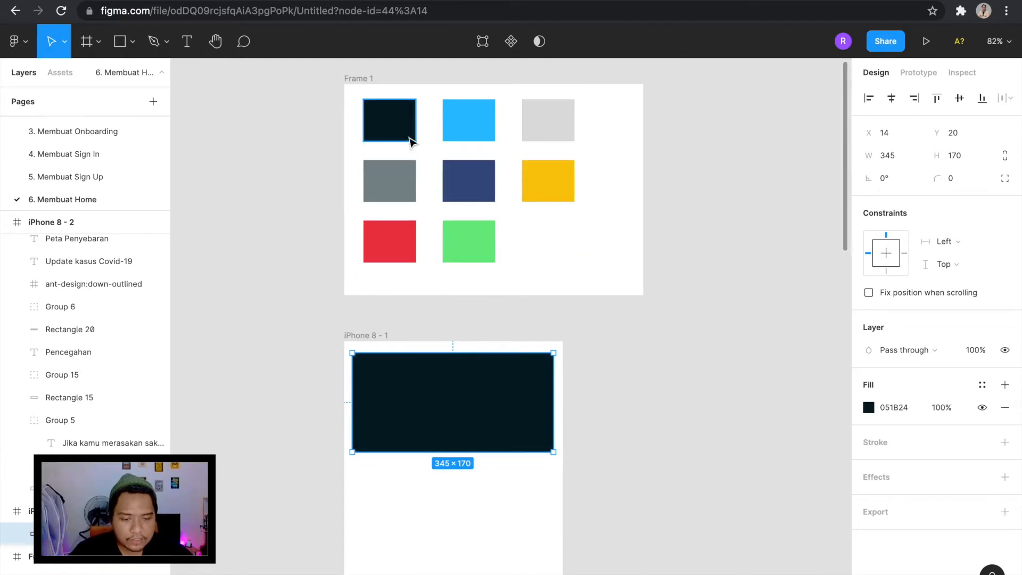
scroll(533, 349, up, 2)
scroll(532, 349, down, 1)
scroll(533, 346, down, 3)
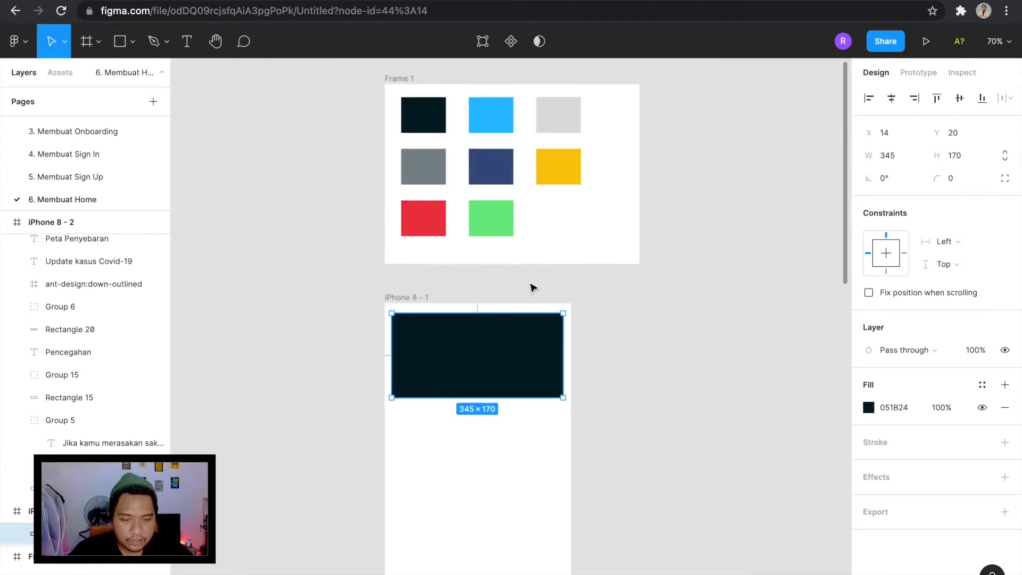
click(532, 286)
scroll(487, 332, up, 2)
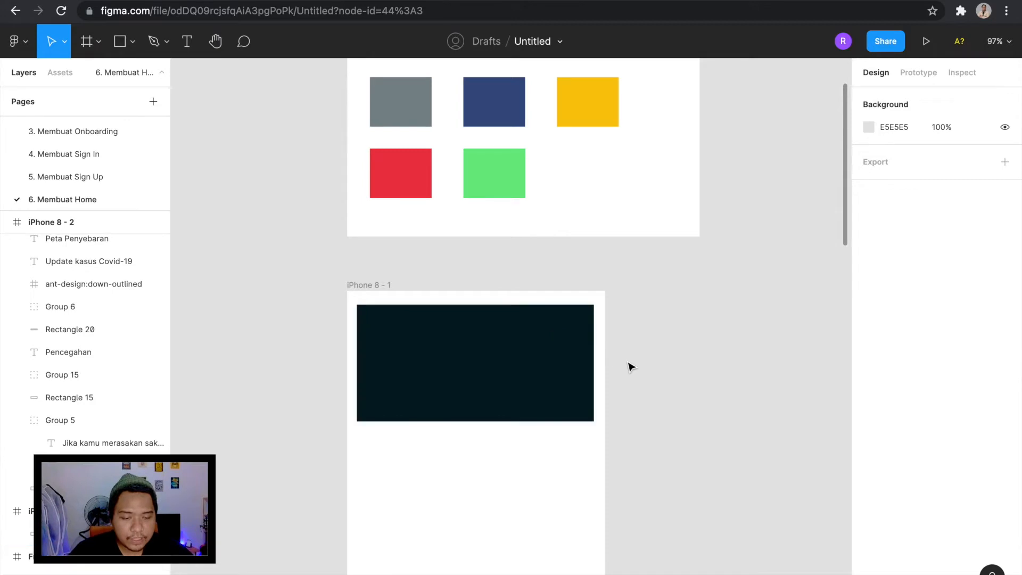
scroll(554, 347, down, 3)
scroll(554, 347, up, 1)
scroll(492, 164, down, 3)
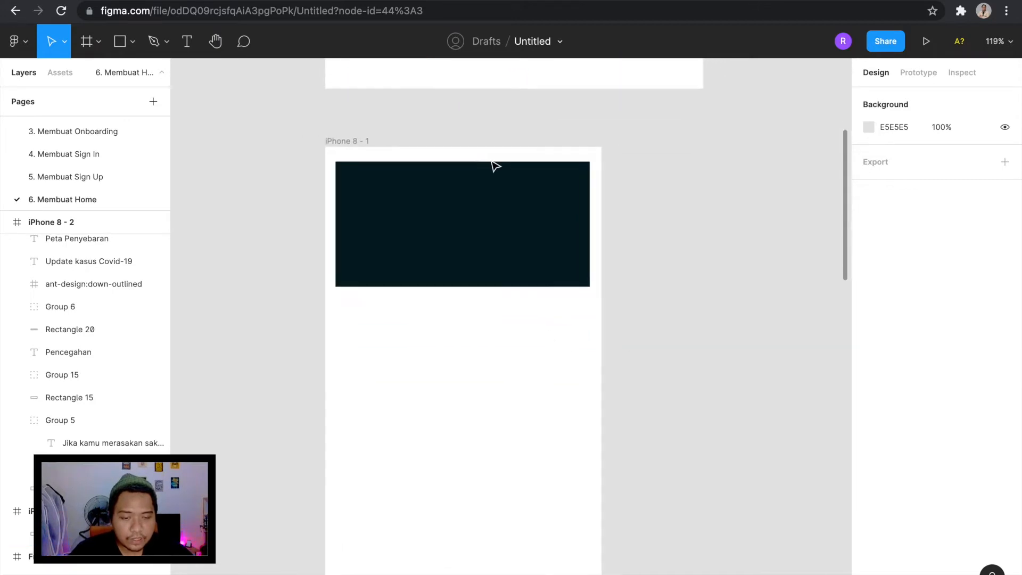
Add the text "Kamu merasakan sakit?" on the empty canvas beside the iPhone 8 frame.
scroll(493, 163, up, 2)
key(t)
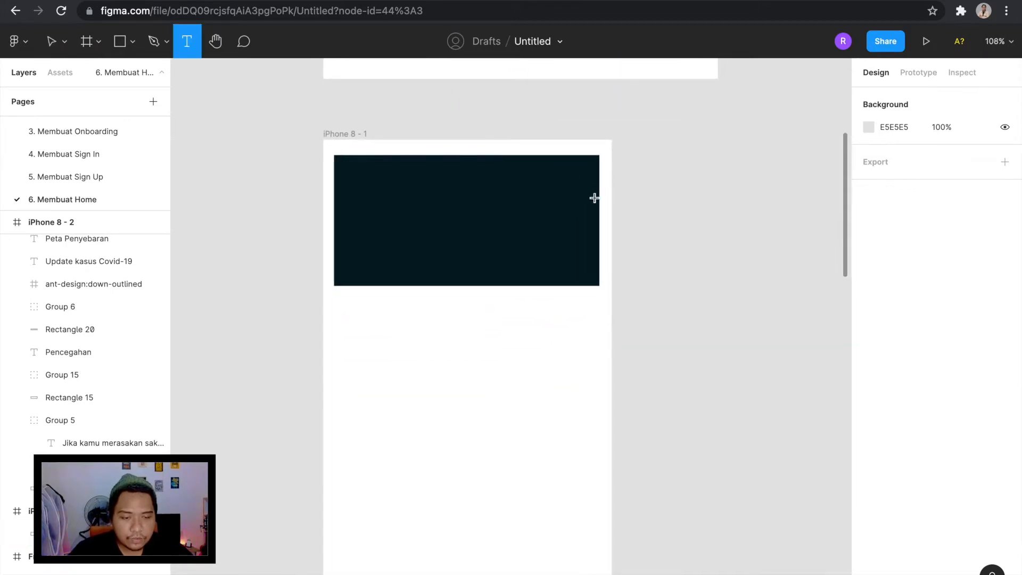
scroll(594, 199, down, 1)
click(680, 308)
text(Kamu )
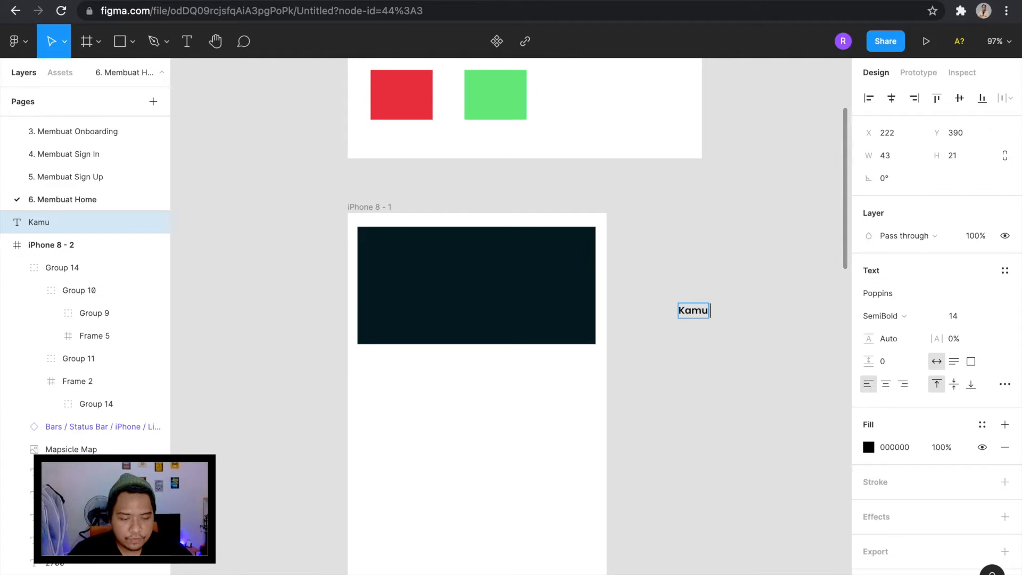
text(Merasakan sakit?)
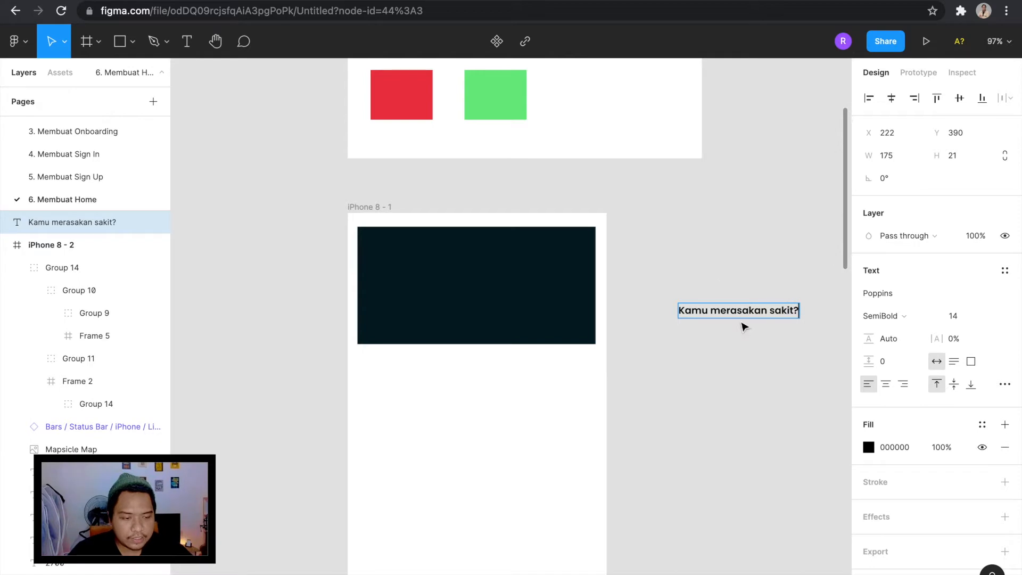
key(Escape)
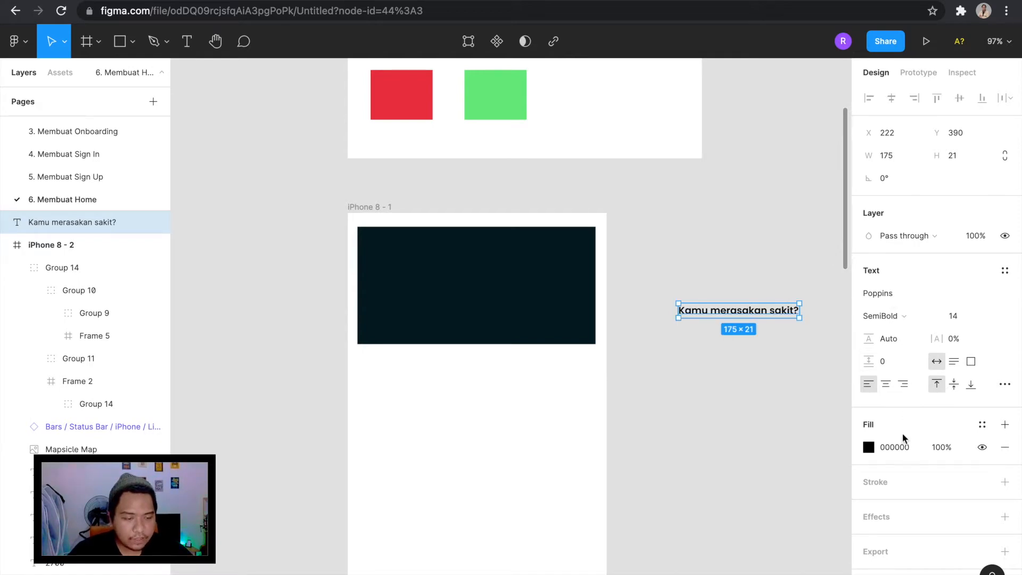
Fill the "Kamu merasakan sakit?" text with white, FFFFFF.
click(868, 447)
drag(780, 331, 623, 194)
scroll(629, 208, right, 2)
scroll(633, 211, right, 2)
click(637, 220)
Move the "Kamu merasakan sakit?" heading onto the dark card's upper-left area and set its font size to 18.
click(641, 280)
scroll(641, 283, down, 2)
scroll(641, 286, left, 1)
drag(640, 285, 402, 235)
click(958, 430)
text(18)
key(Return)
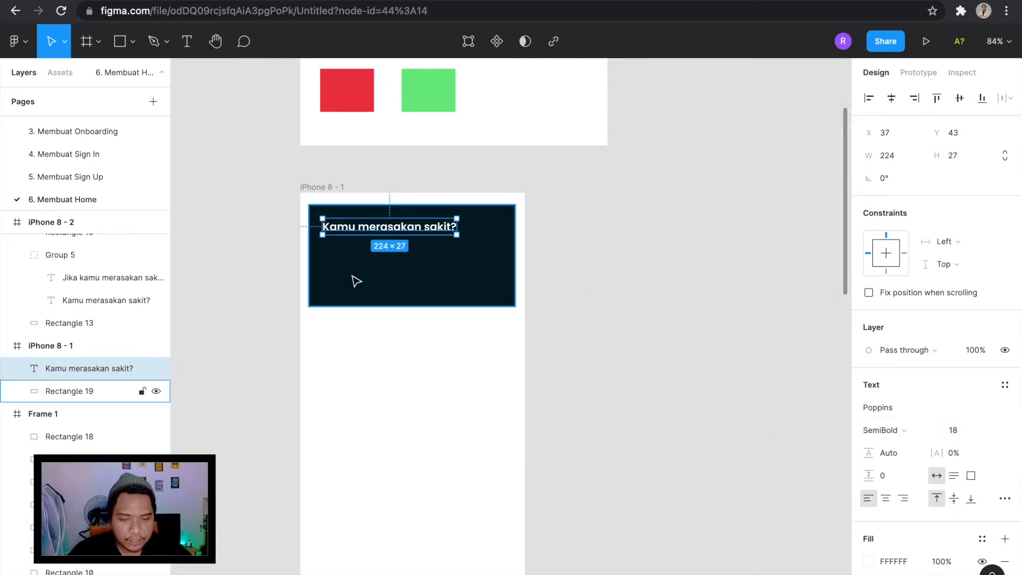
Nudge the heading to X 29, Y 40, leaving 20 px to the top edge of the card.
scroll(354, 281, up, 5)
key(Left)
key(Left)
key(Left)
key(Left)
key(Left)
key(Left)
key(Left)
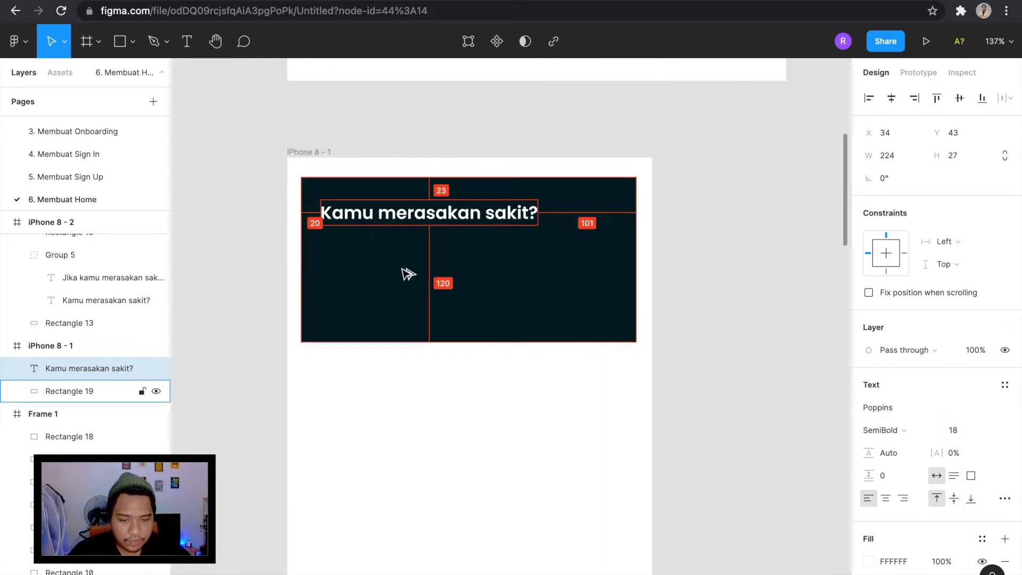
key(Left)
key(Up)
key(Up)
key(Up)
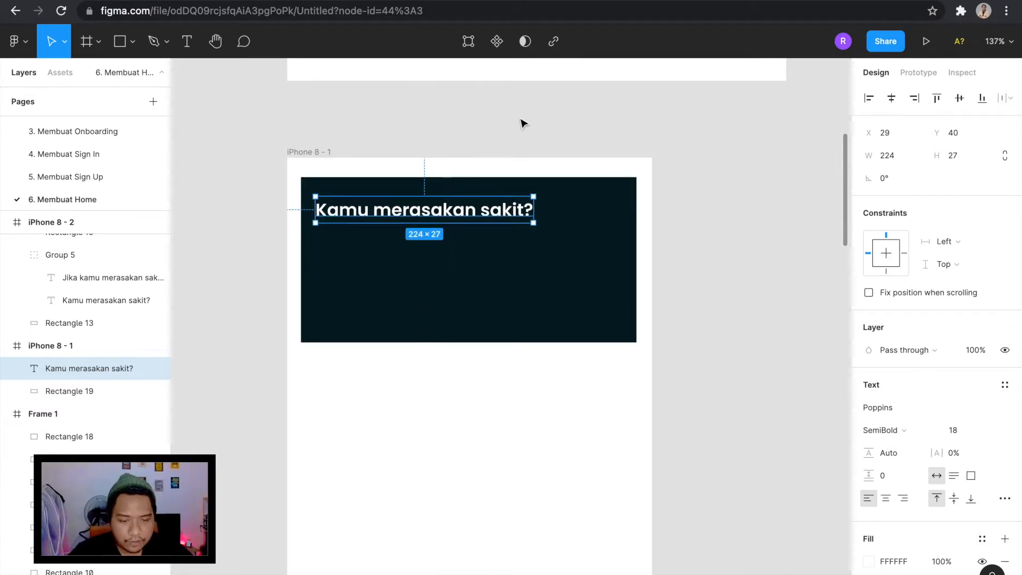
click(522, 125)
Add a second text reading "Jika kamu merasakan sakit segera" on the empty canvas beside the iPhone 8 frame.
scroll(522, 126, down, 4)
key(t)
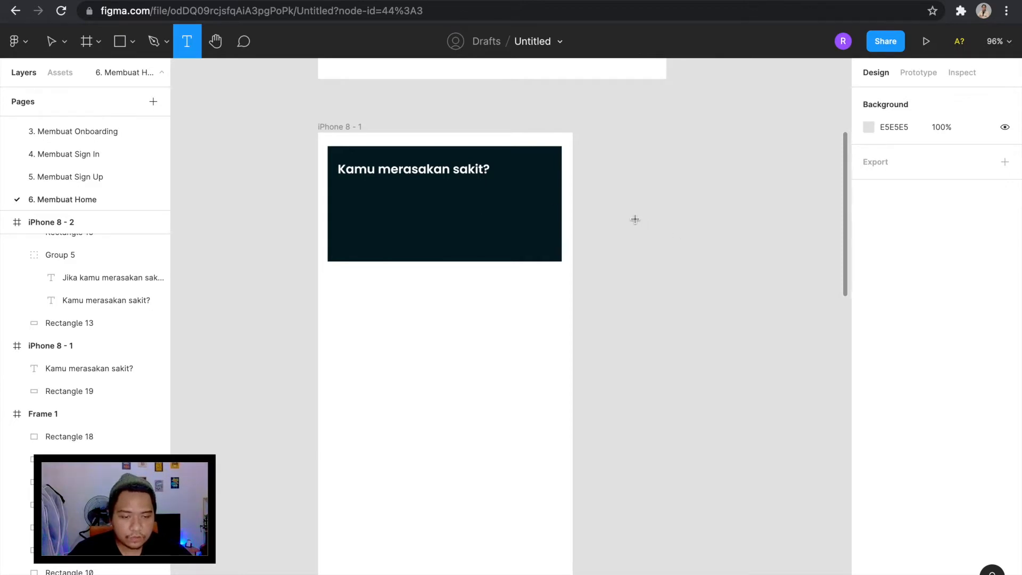
scroll(400, 174, up, 3)
scroll(400, 174, down, 4)
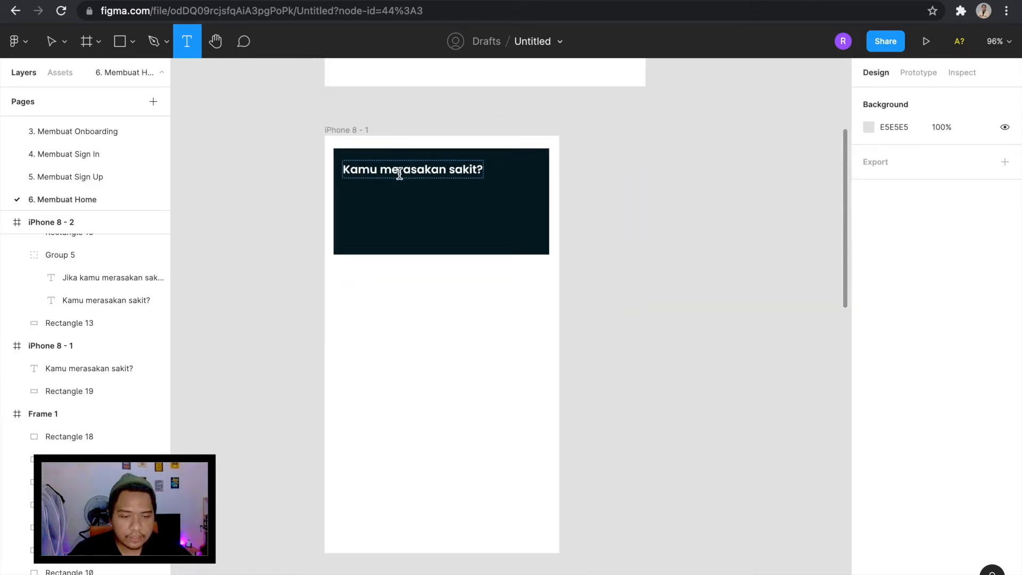
click(649, 213)
text(J)
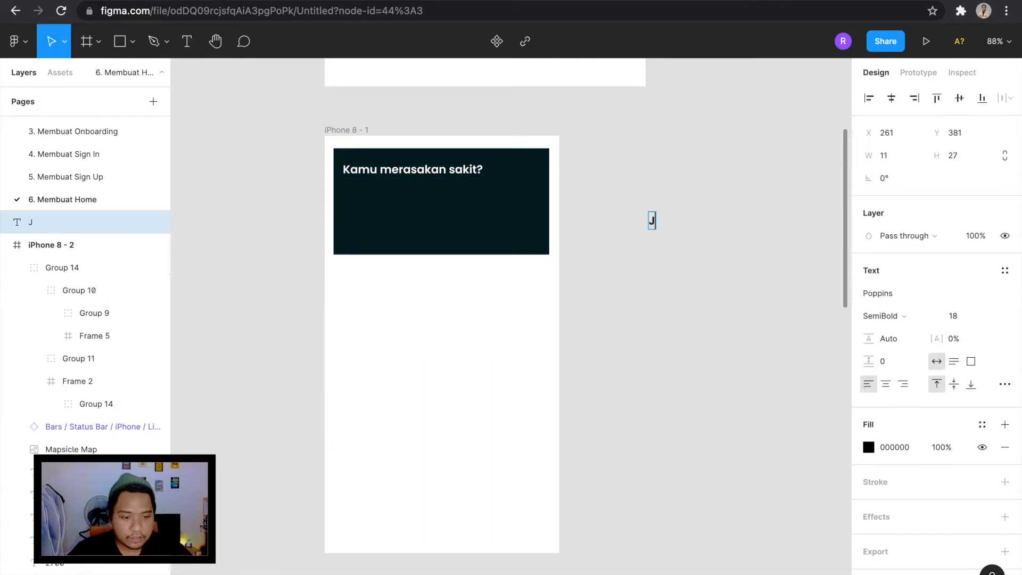
text(ika kamu merasakan)
scroll(506, 347, right, 3)
text(sakit segera)
scroll(670, 274, right, 2)
scroll(670, 275, down, 1)
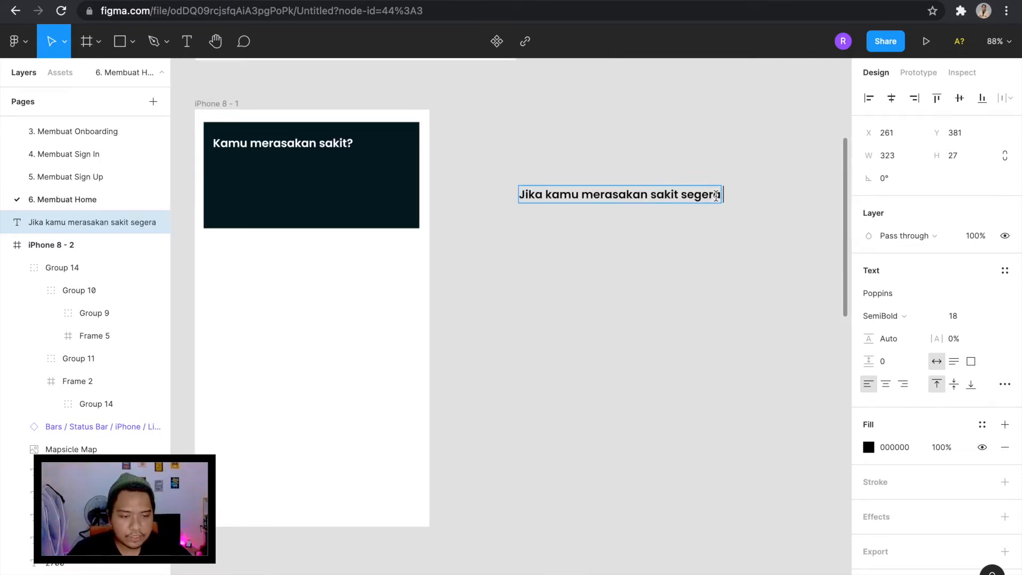
Reword the new text to "Jika kamu merasakan sakit yang serupa dengan covid-19 segera", with the second line starting at "dengan".
key(BackSpace)
key(BackSpace)
key(BackSpace)
key(BackSpace)
key(BackSpace)
key(BackSpace)
text(yn)
text(ng seru)
text(pa dengan covid)
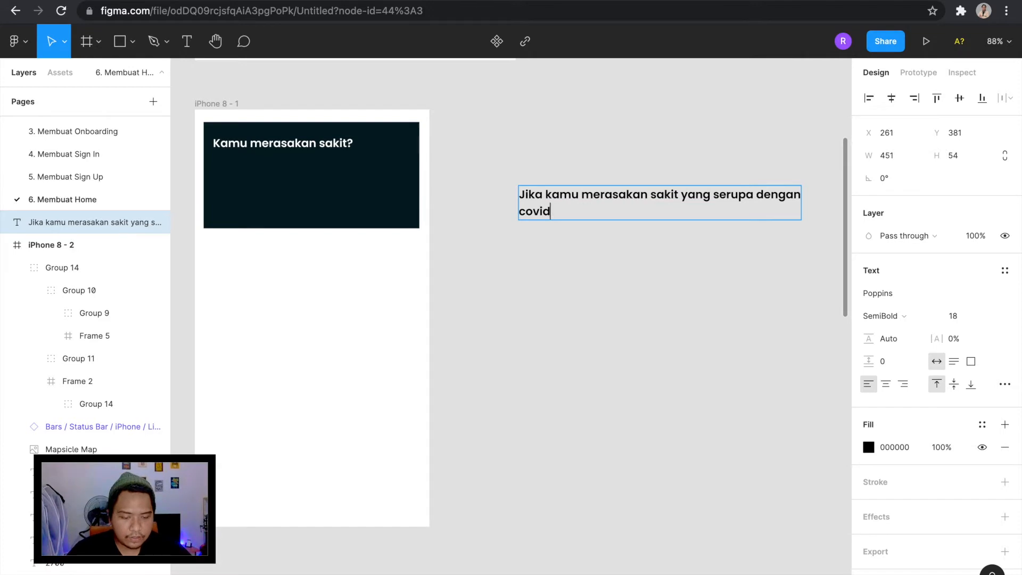
text(-19 segera)
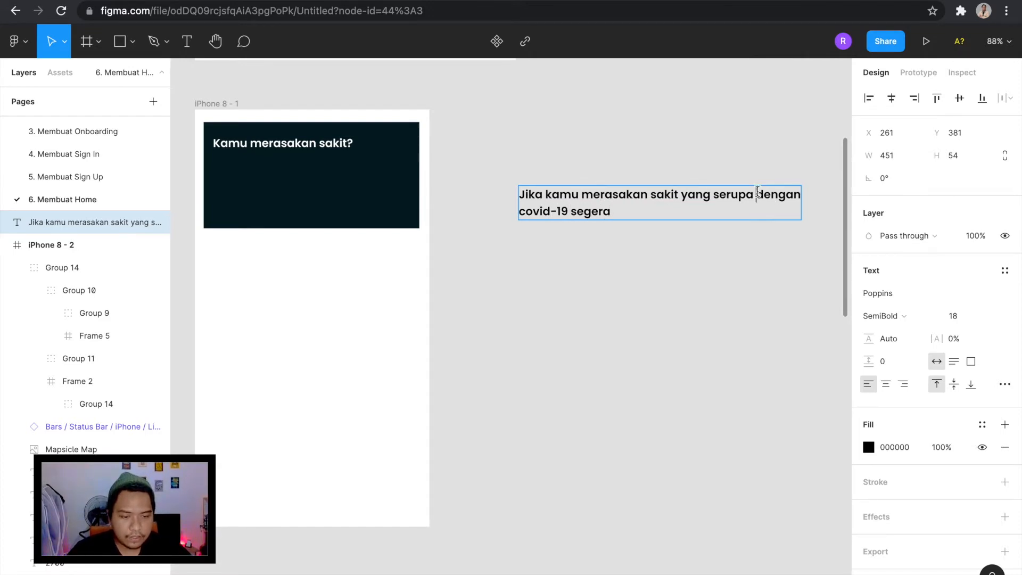
key(Return)
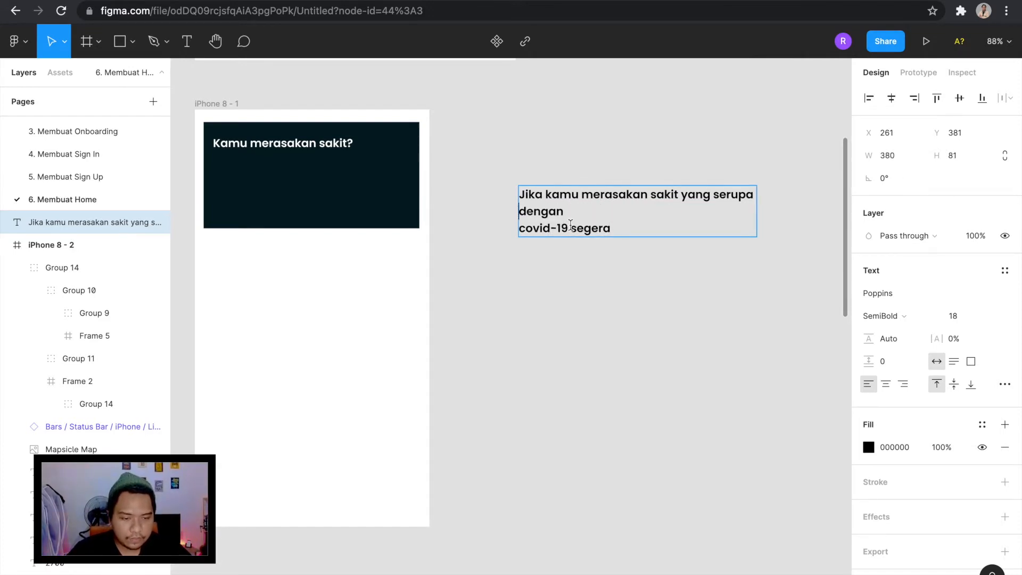
key(BackSpace)
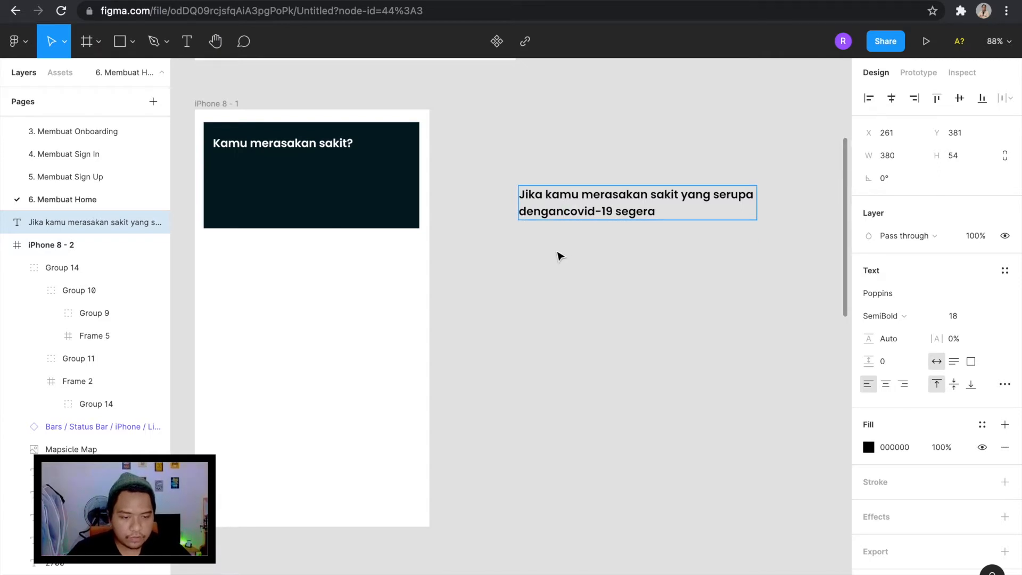
key(Escape)
Set the description text's weight to Regular and fill it with white, FFFFFF.
scroll(685, 238, down, 2)
click(932, 316)
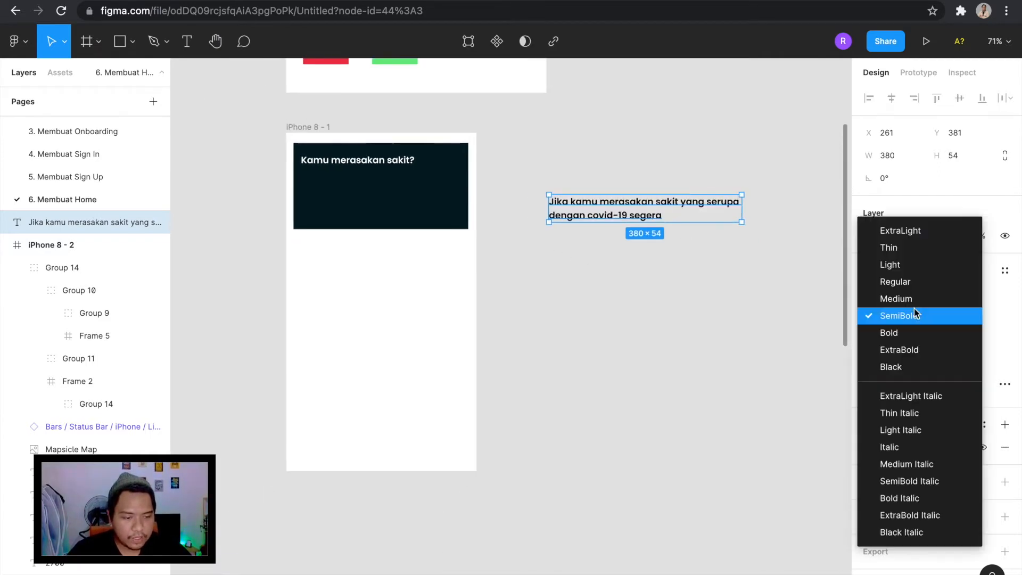
click(915, 282)
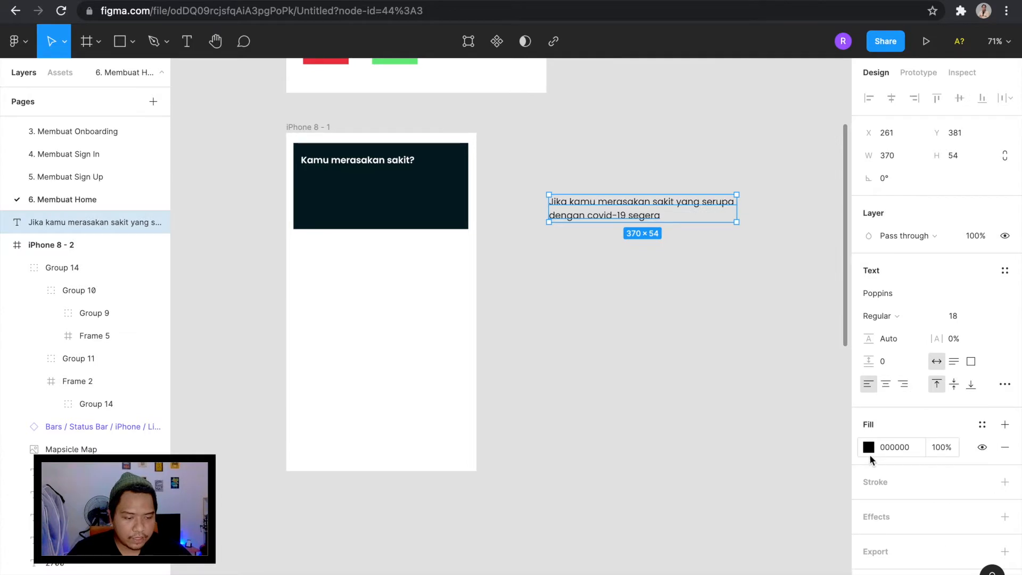
click(870, 448)
click(765, 291)
Place the description below the card's heading at X 29, Y 78 and set its font size to 14.
drag(676, 251, 382, 182)
click(575, 192)
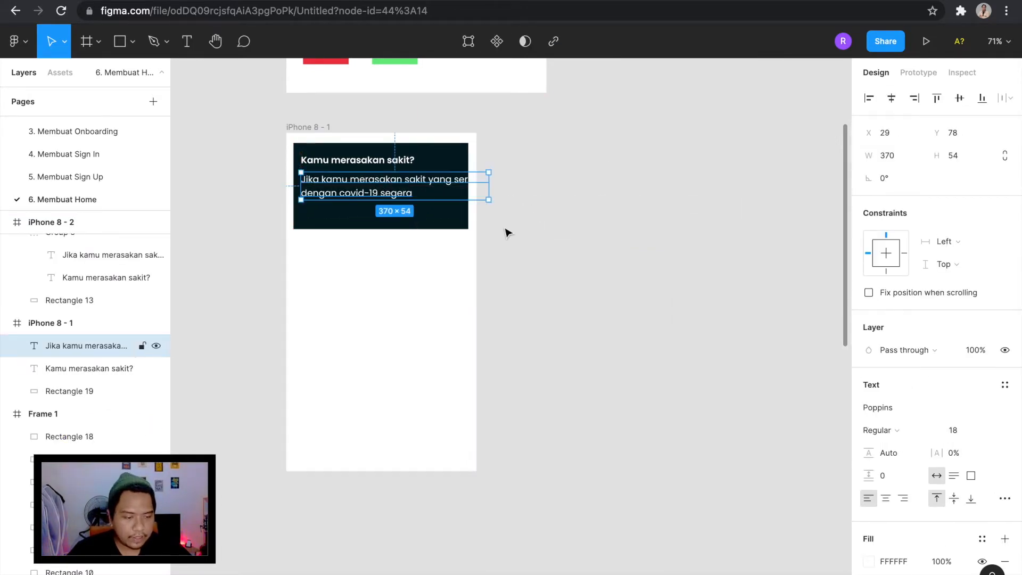
scroll(561, 203, left, 3)
scroll(561, 203, up, 2)
scroll(561, 203, up, 6)
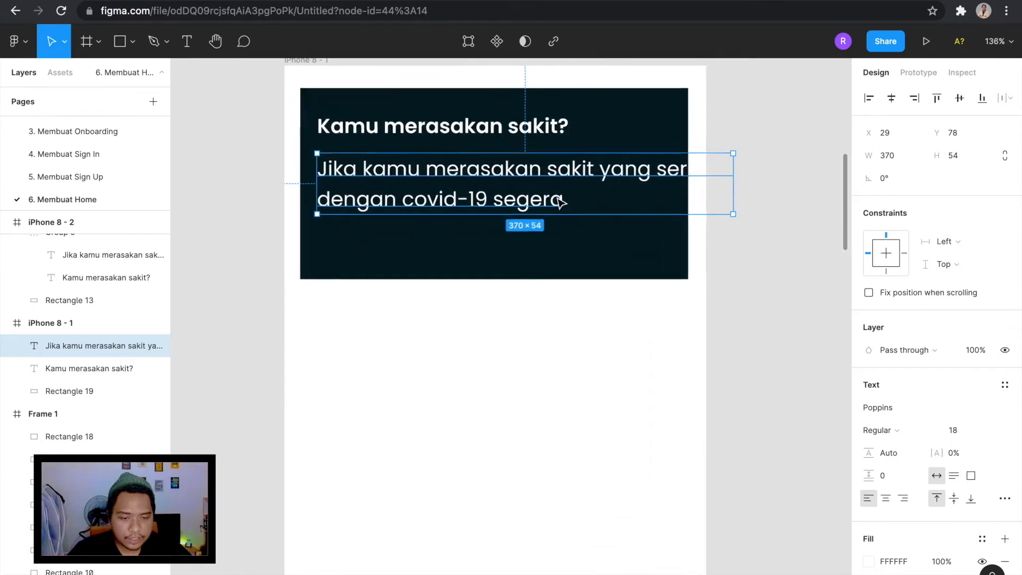
click(991, 431)
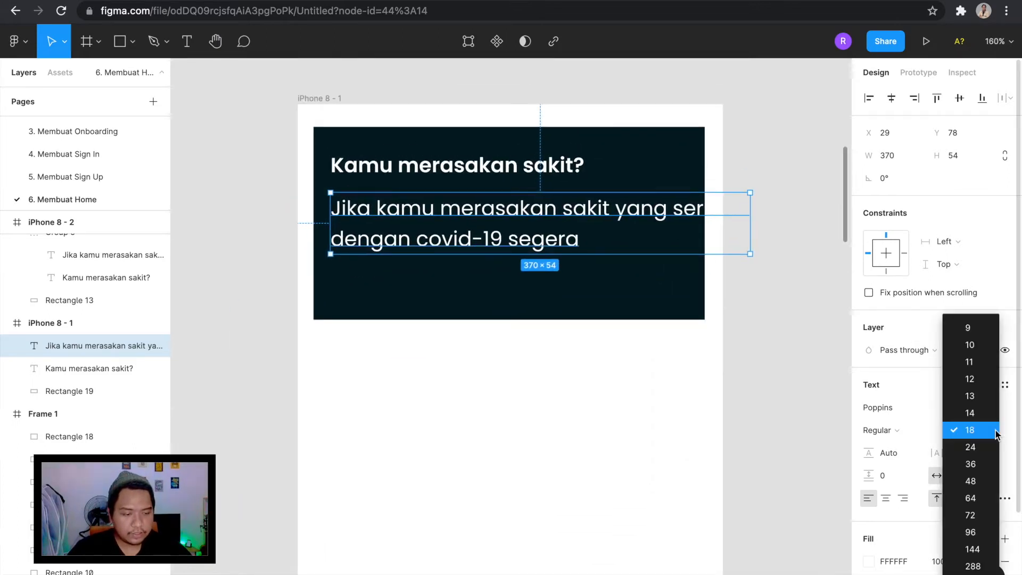
click(971, 413)
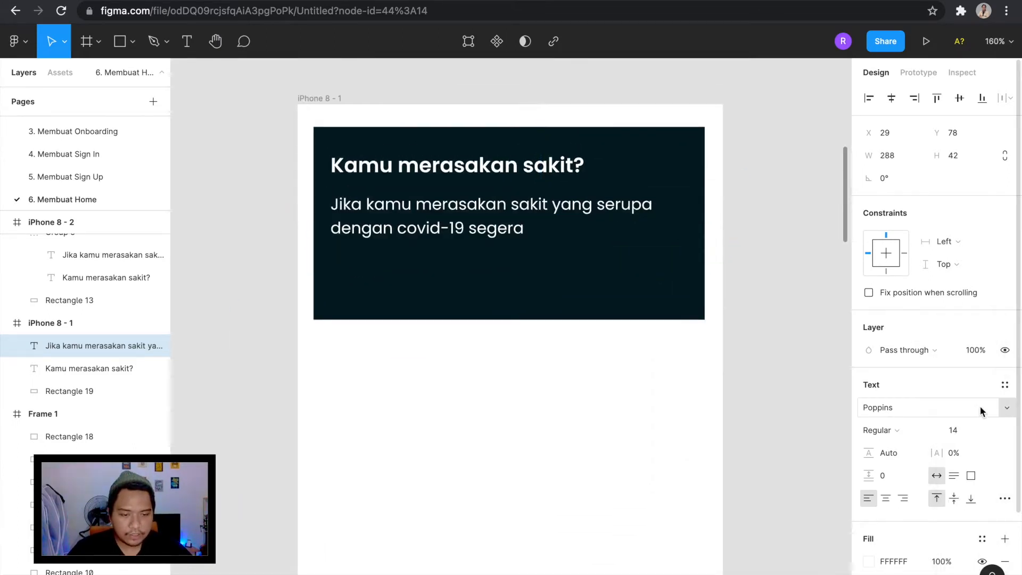
Change the description text's font weight to Light.
click(889, 429)
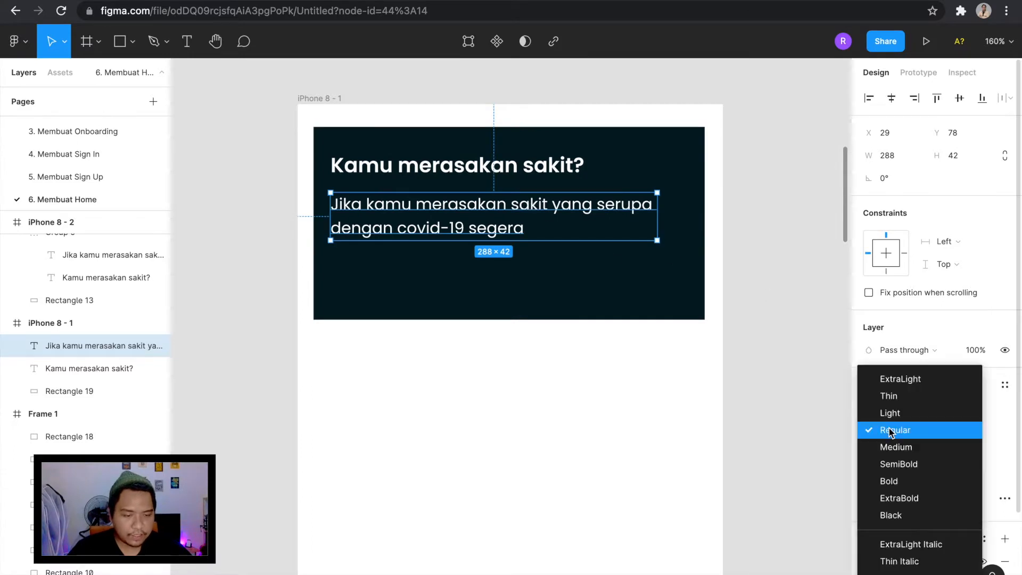
click(891, 414)
scroll(532, 154, down, 3)
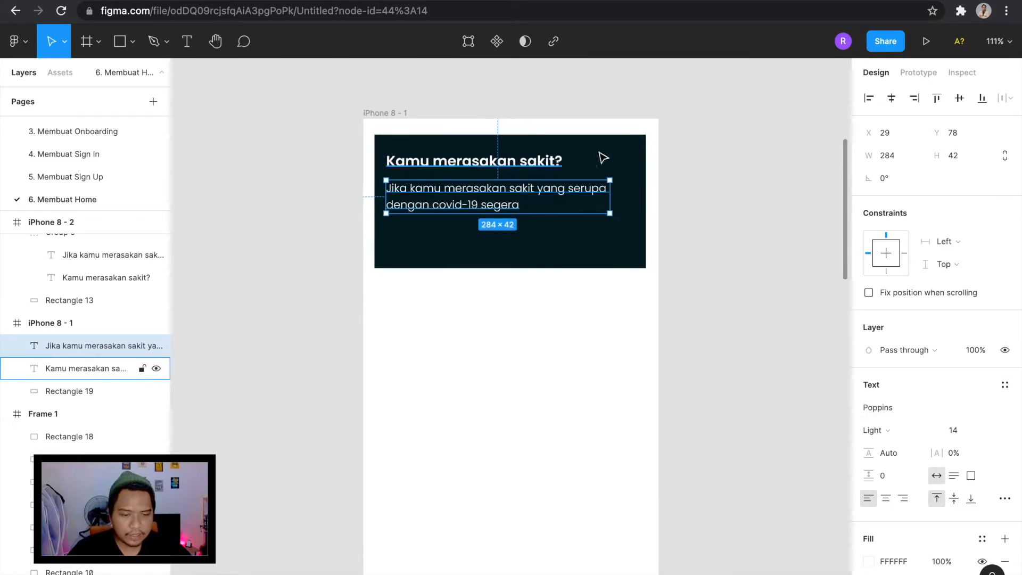
click(716, 169)
Try the navy 395185 swatch from the colour frame as the card rectangle's fill.
scroll(714, 168, up, 2)
click(550, 225)
scroll(551, 228, down, 5)
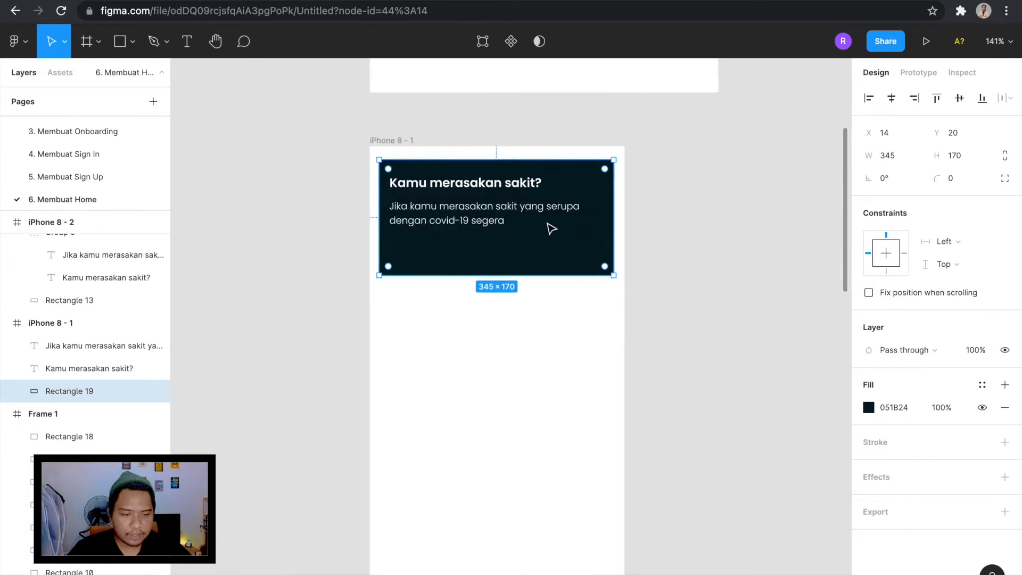
scroll(549, 226, up, 5)
click(548, 251)
scroll(549, 252, down, 1)
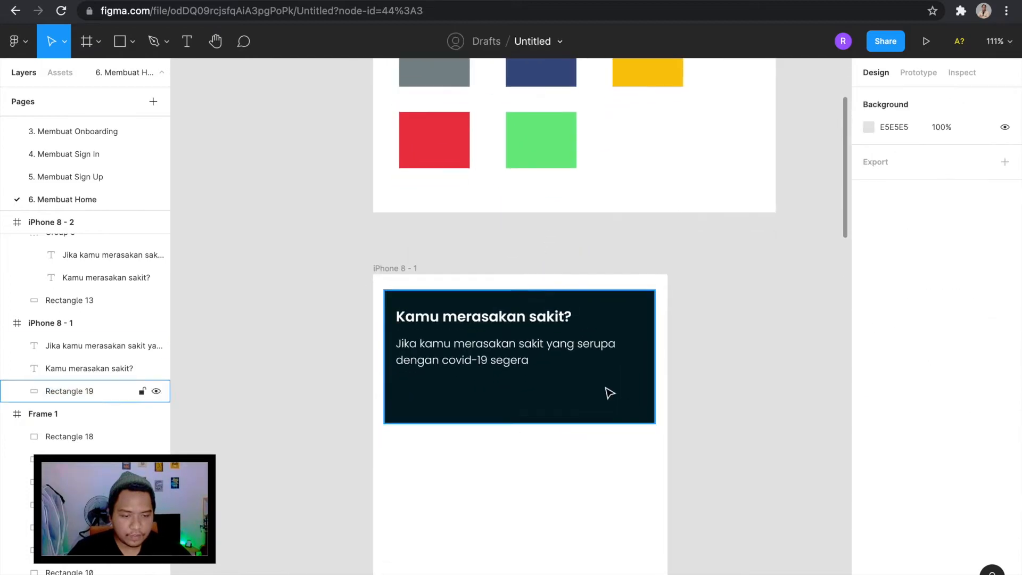
click(607, 391)
scroll(608, 391, down, 1)
scroll(609, 393, down, 2)
scroll(609, 393, up, 2)
scroll(611, 393, down, 1)
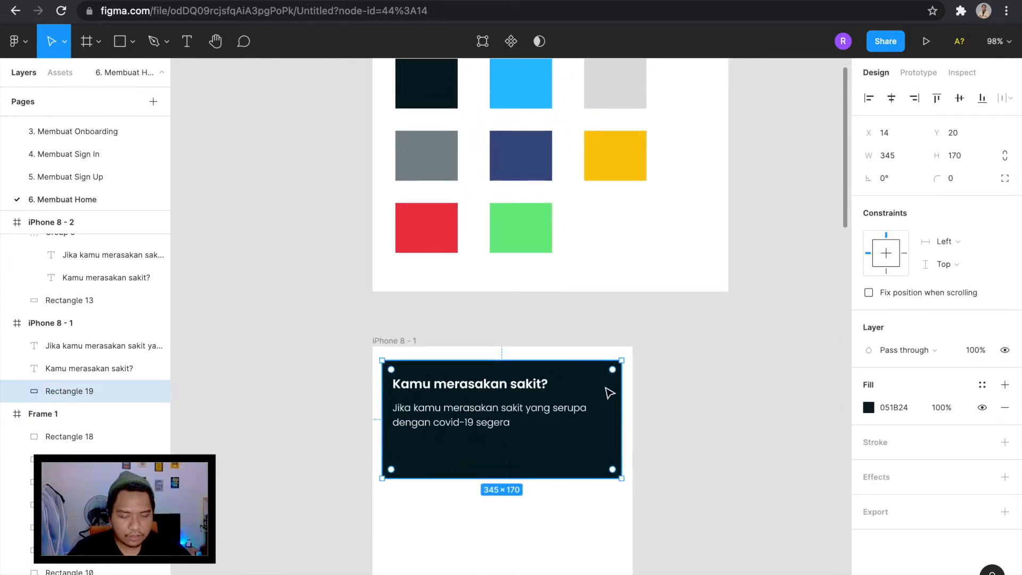
key(i)
click(534, 162)
scroll(572, 392, down, 3)
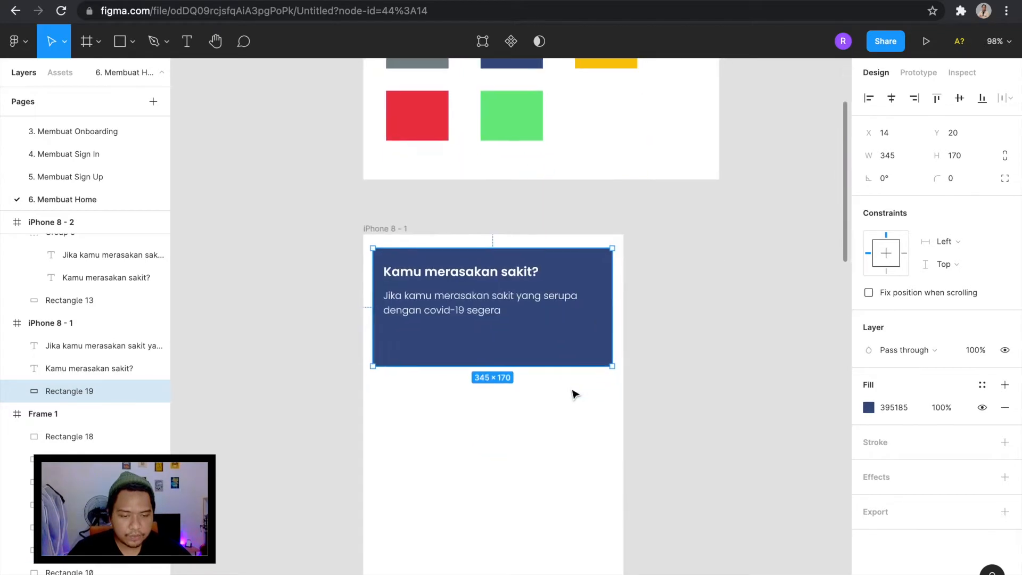
Return the card rectangle's fill to the near-black 051B24 sampled from the first swatch.
scroll(549, 332, up, 2)
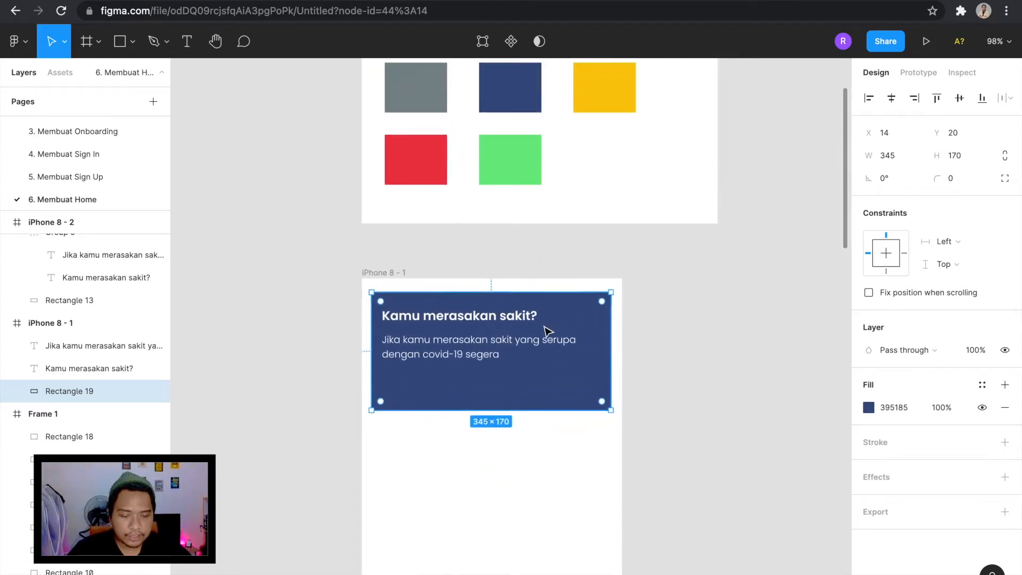
key(i)
scroll(548, 327, up, 2)
click(397, 79)
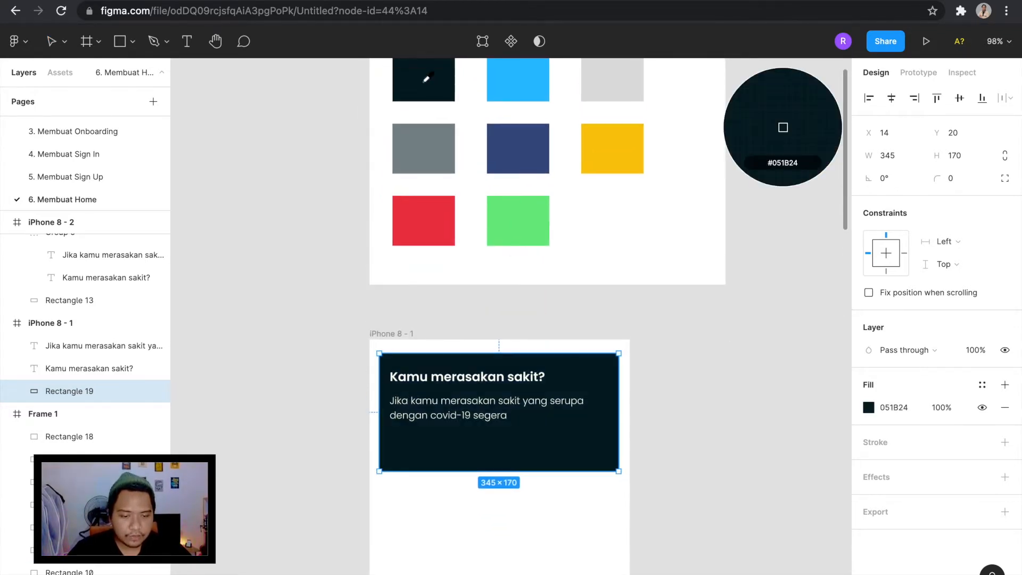
click(542, 320)
Nudge the description text up to Y 76 to tighten its gap below the heading.
scroll(542, 319, up, 2)
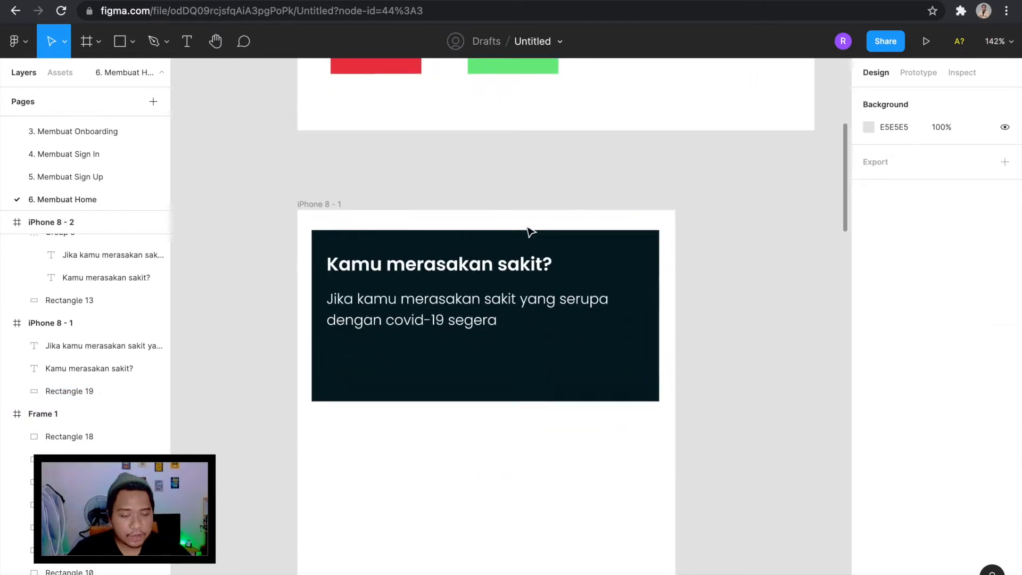
scroll(503, 287, down, 2)
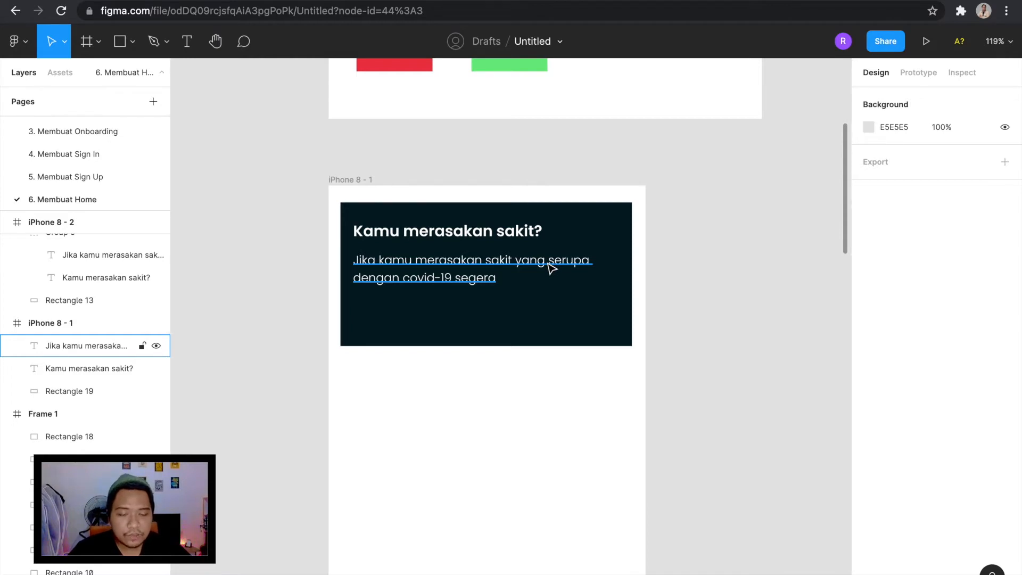
scroll(436, 262, up, 3)
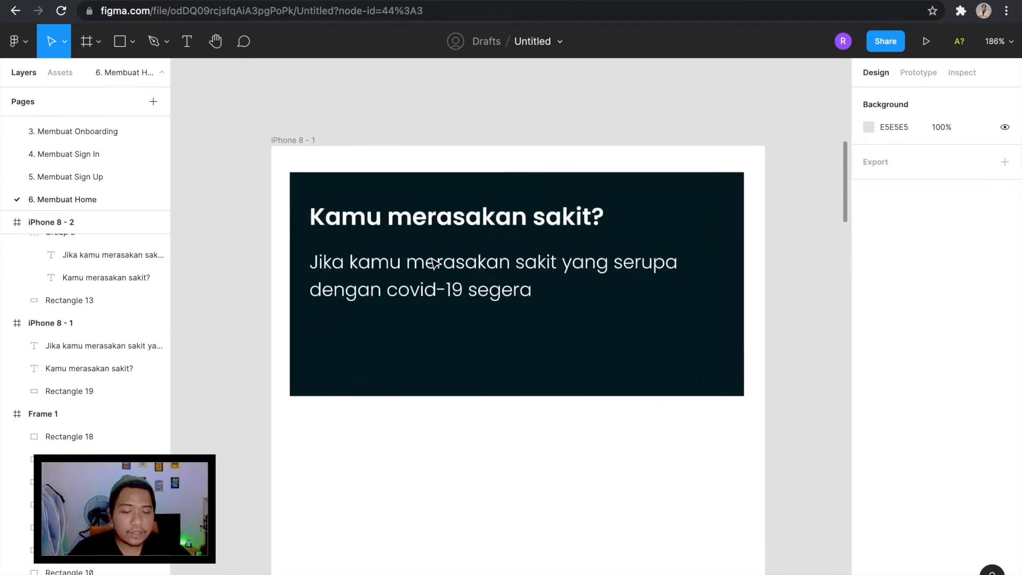
click(435, 262)
scroll(435, 263, up, 3)
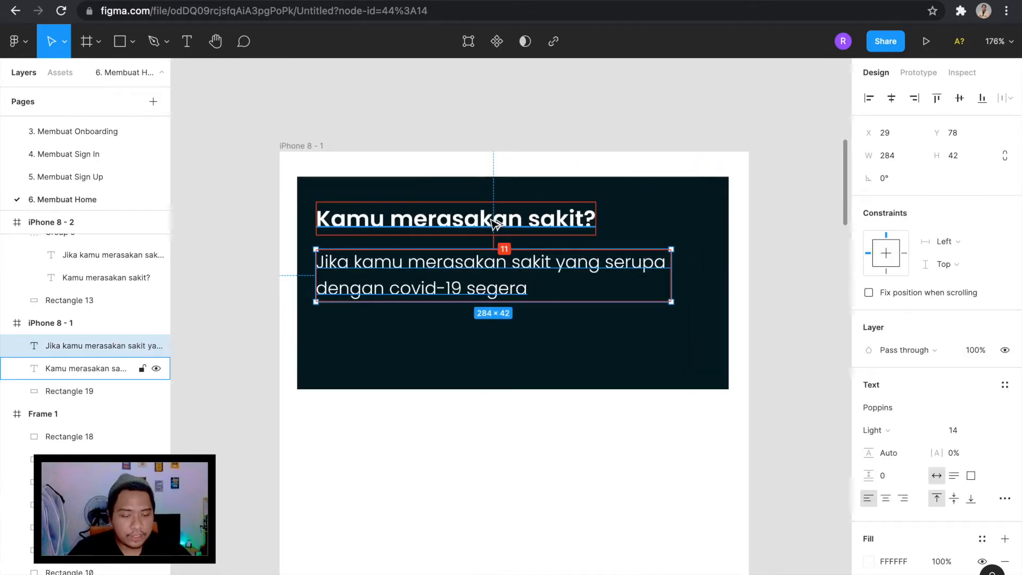
key(Up)
key(Up)
key(Up)
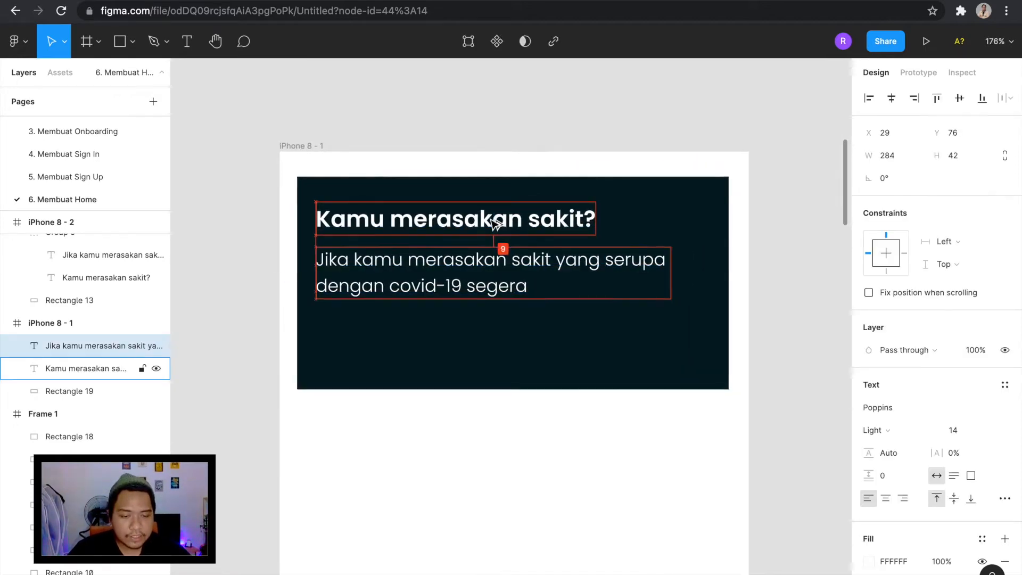
scroll(495, 224, down, 5)
click(638, 225)
Draw a rectangle about 80 × 30 in the empty canvas beside the iPhone 8 - 1 frame and set its height to 40.
scroll(638, 224, up, 3)
key(r)
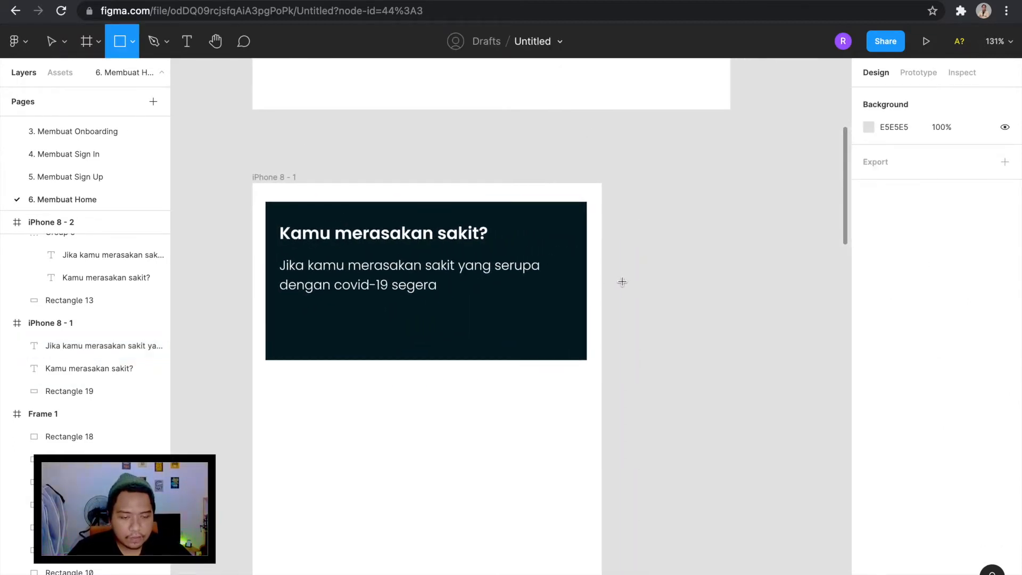
drag(624, 283, 699, 314)
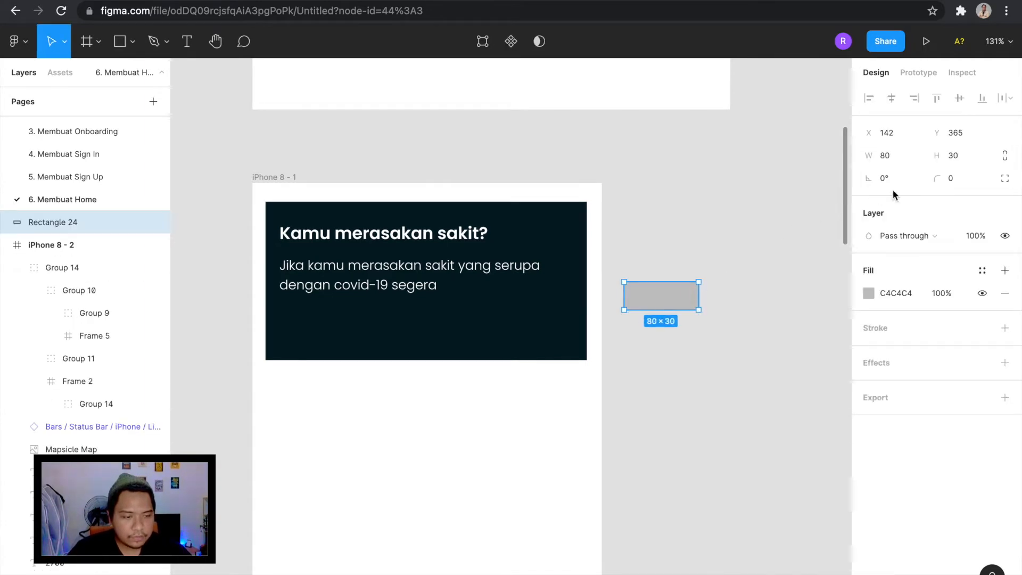
click(957, 155)
text(4)
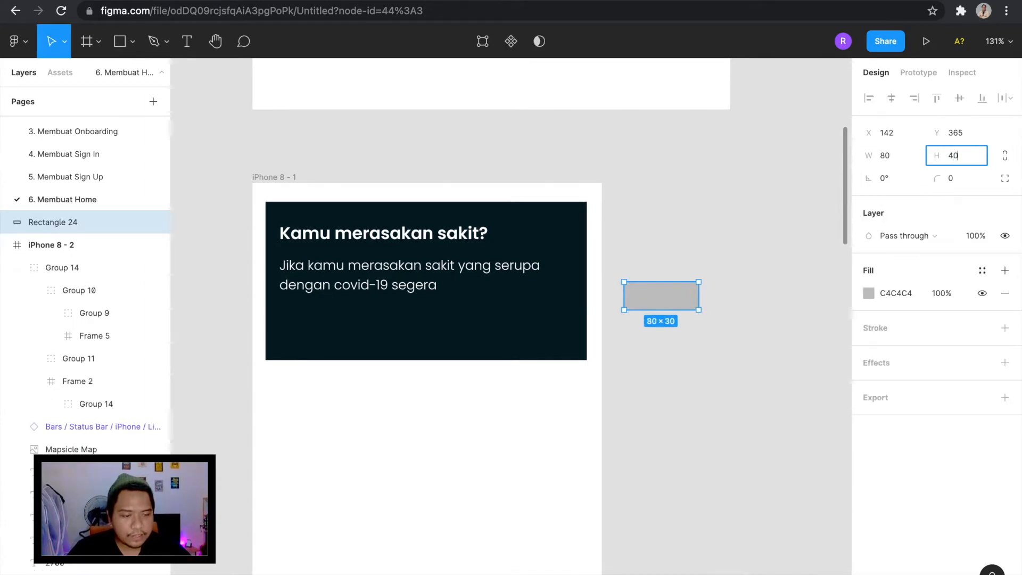
text(0)
key(Return)
Set the new button rectangle's width to 145 and its corner radius to 4.
drag(702, 300, 546, 315)
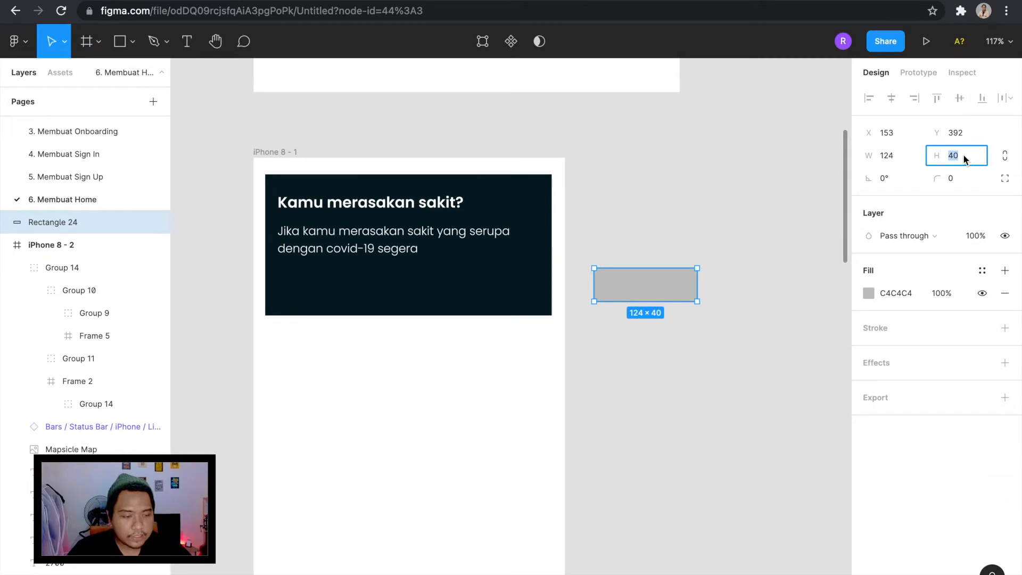
click(898, 157)
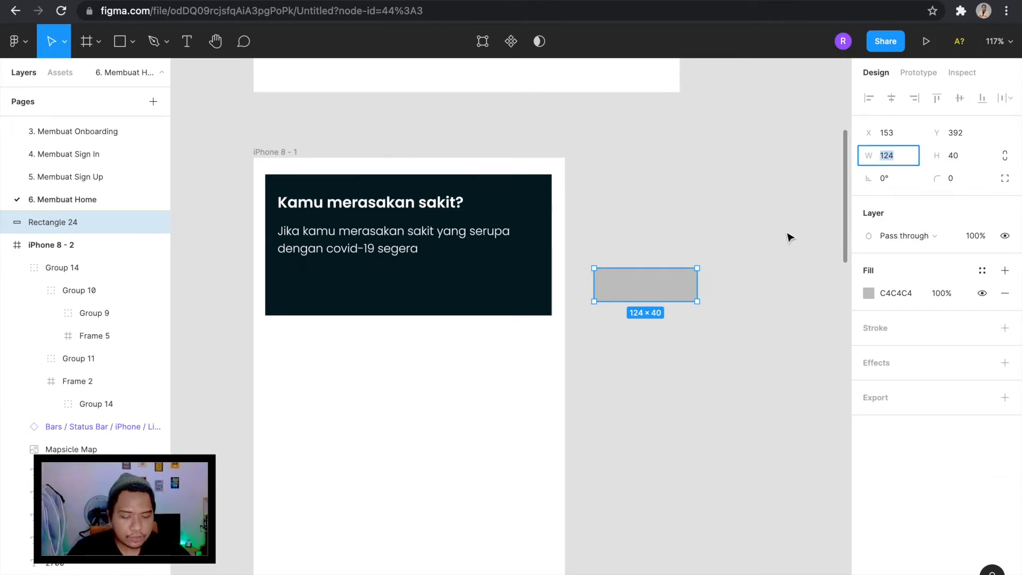
key(Return)
click(961, 180)
text(4)
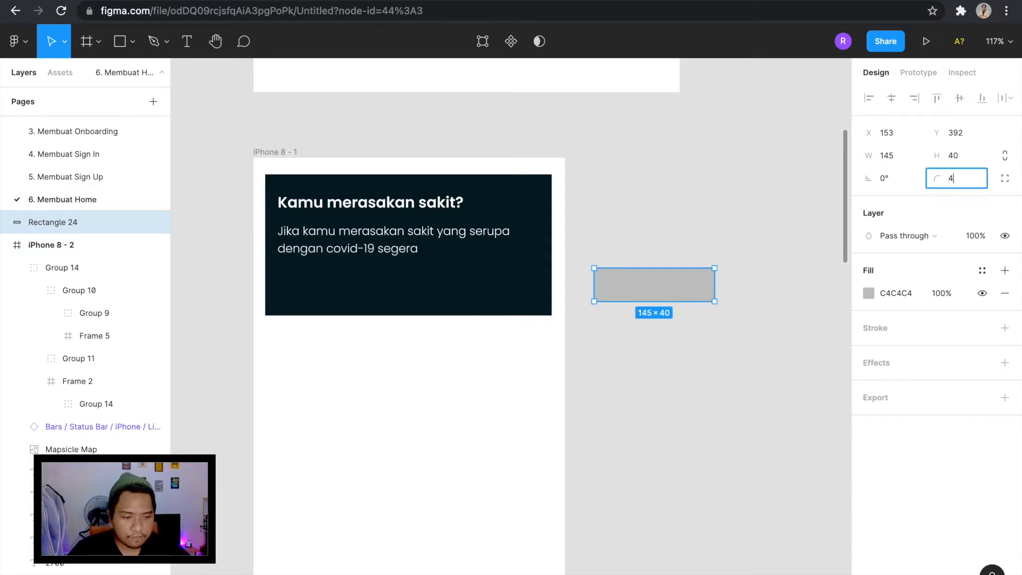
click(720, 239)
drag(672, 298, 668, 276)
click(660, 199)
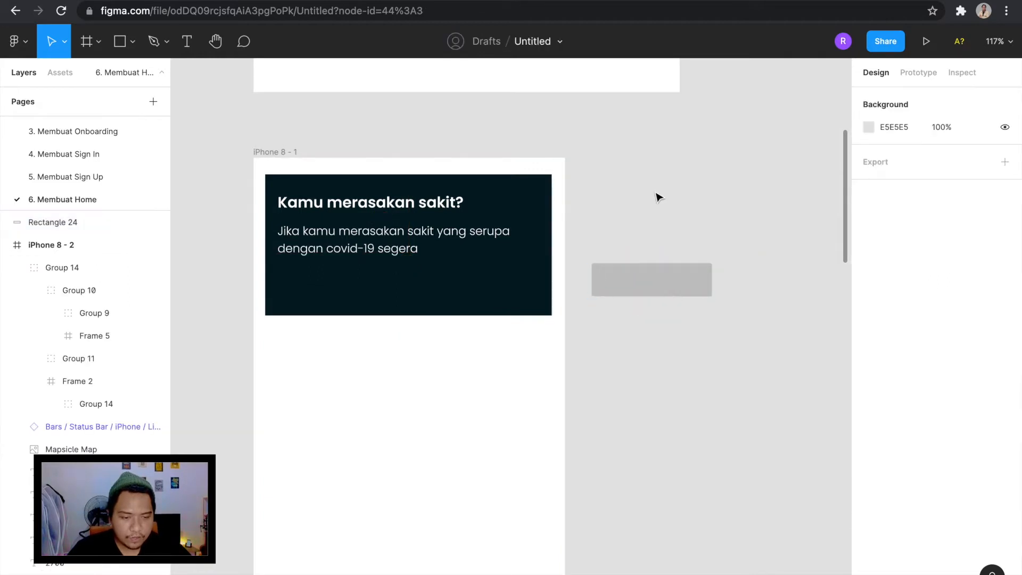
Fill the button rectangle with the light blue 29BFFF sampled from the swatch frame.
scroll(660, 198, down, 3)
scroll(659, 198, up, 2)
click(637, 366)
key(i)
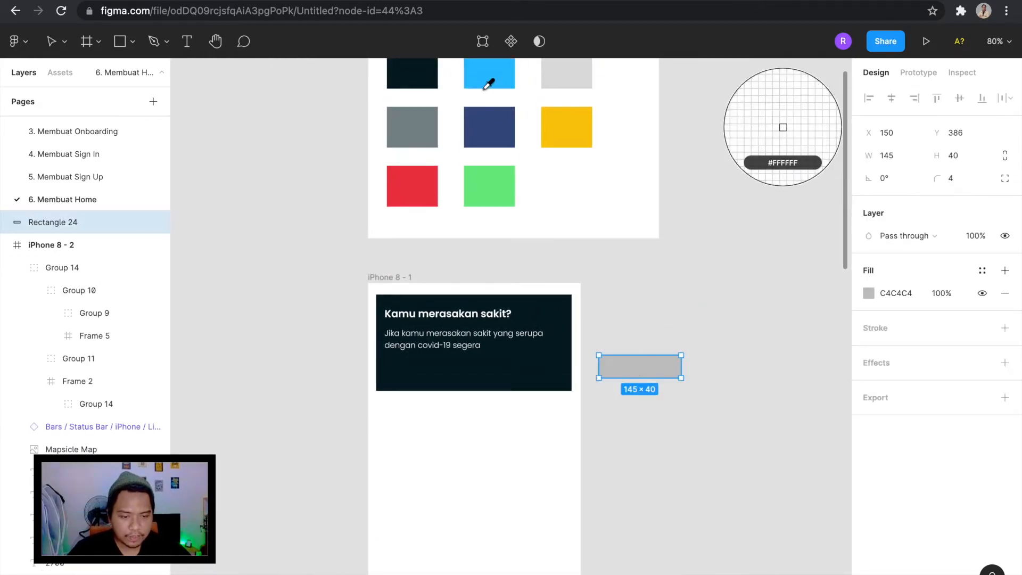
click(492, 83)
click(623, 302)
Add a text label reading "Hubungi" on the canvas below the blue rectangle.
scroll(623, 302, up, 5)
key(t)
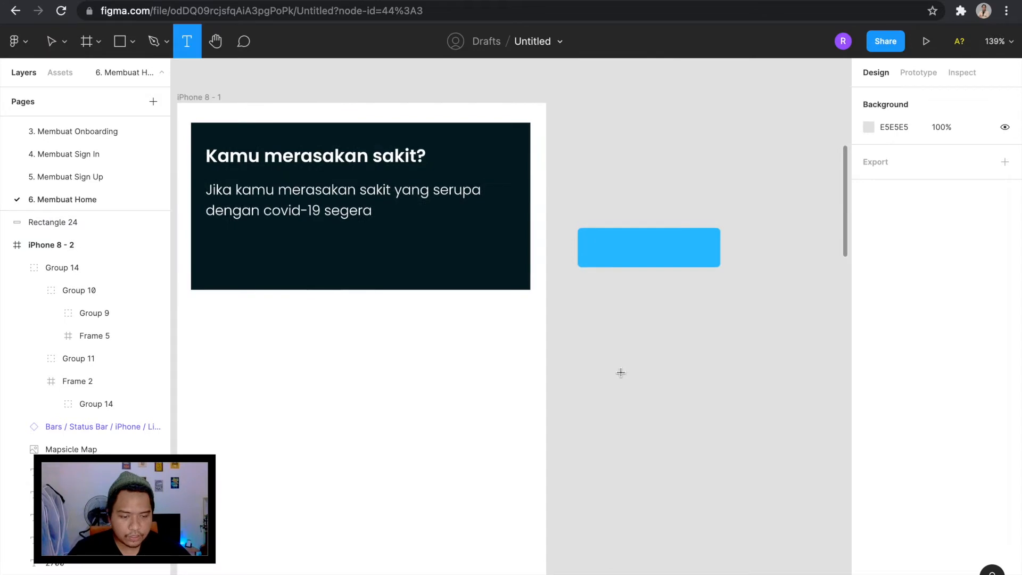
click(619, 373)
text(Hubungi)
key(Escape)
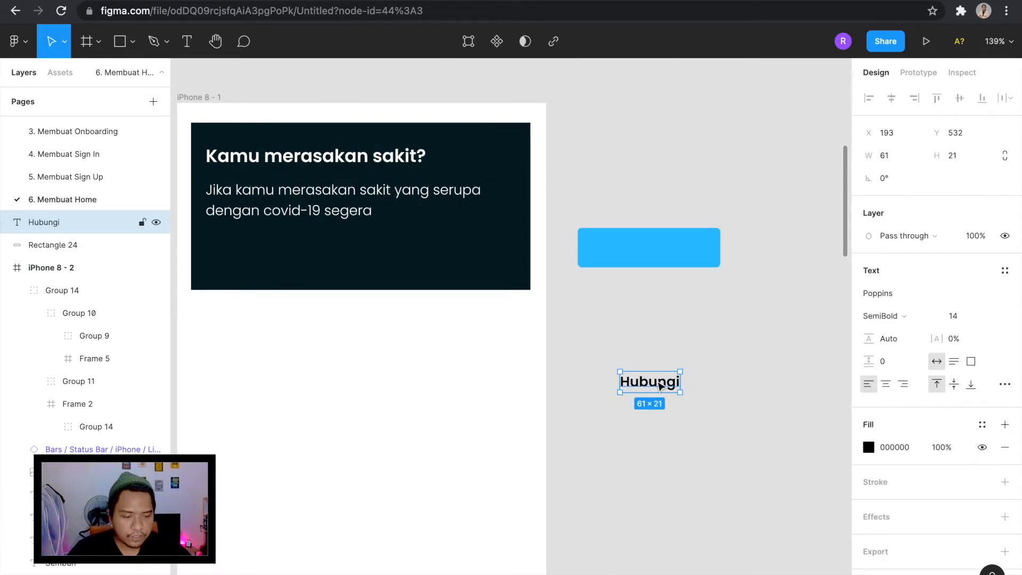
Change the "Hubungi" label's fill to white FFFFFF.
click(870, 446)
drag(748, 320, 642, 226)
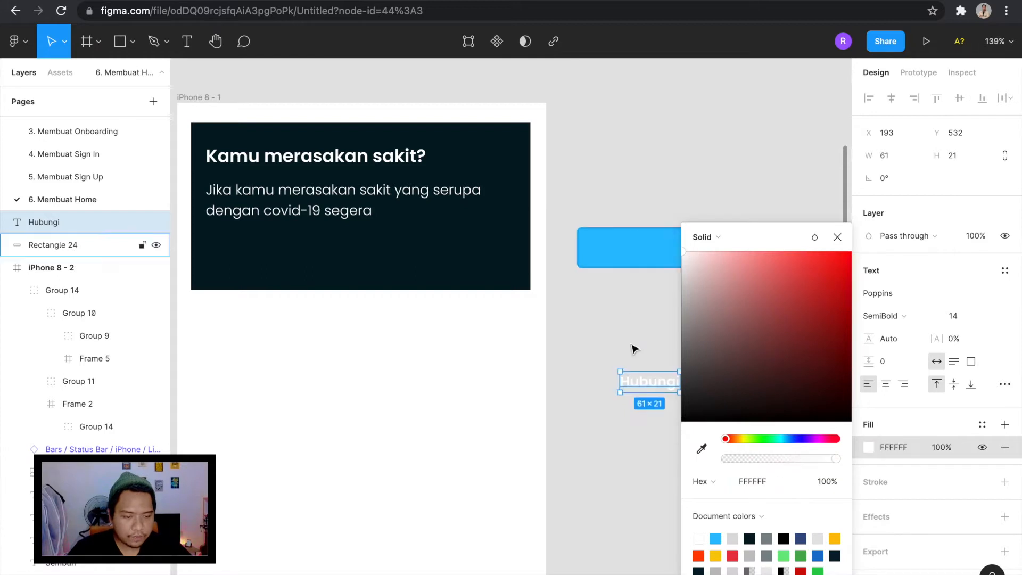
click(650, 357)
click(654, 387)
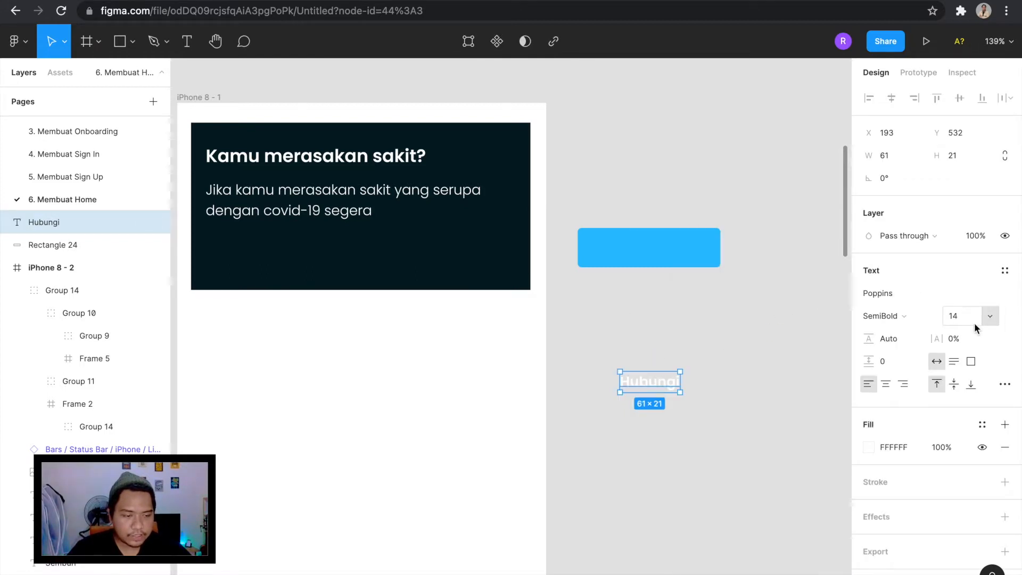
Centre the "Hubungi" label on the blue rectangle and check its distances to the edges.
drag(666, 391, 661, 256)
click(700, 300)
click(654, 253)
key(alt)
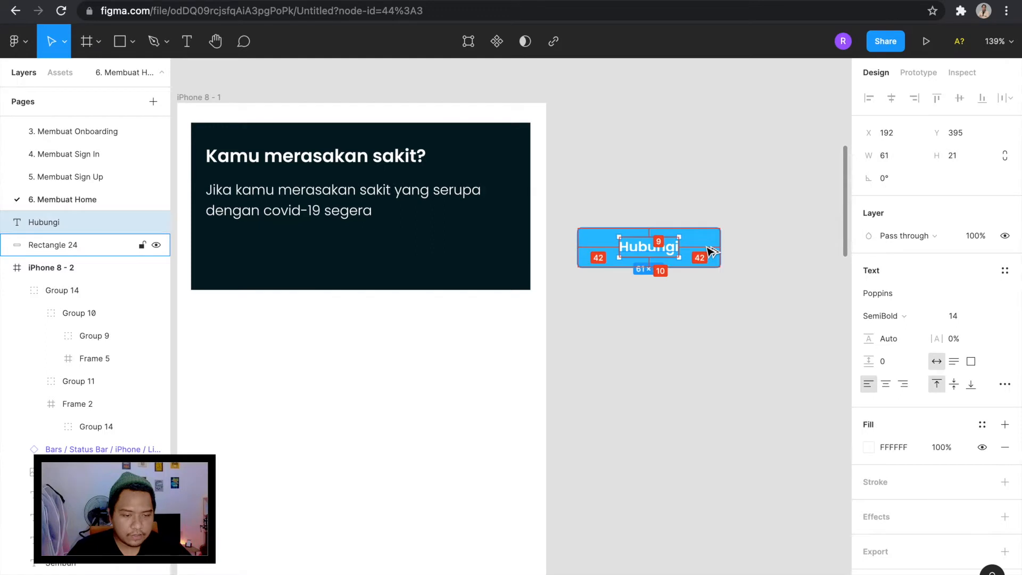
Group the label with its rectangle and place the button in the dark card's lower-right corner at X 199, Y 135.
drag(754, 293, 575, 206)
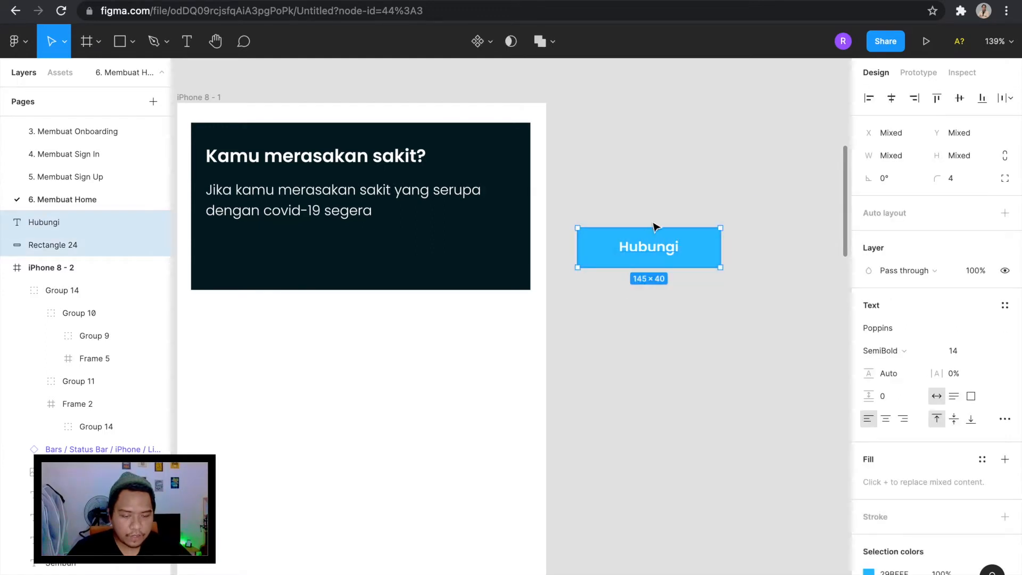
key(ctrl+g)
drag(669, 244, 462, 254)
key(alt)
key(Right)
key(Right)
key(Right)
key(Right)
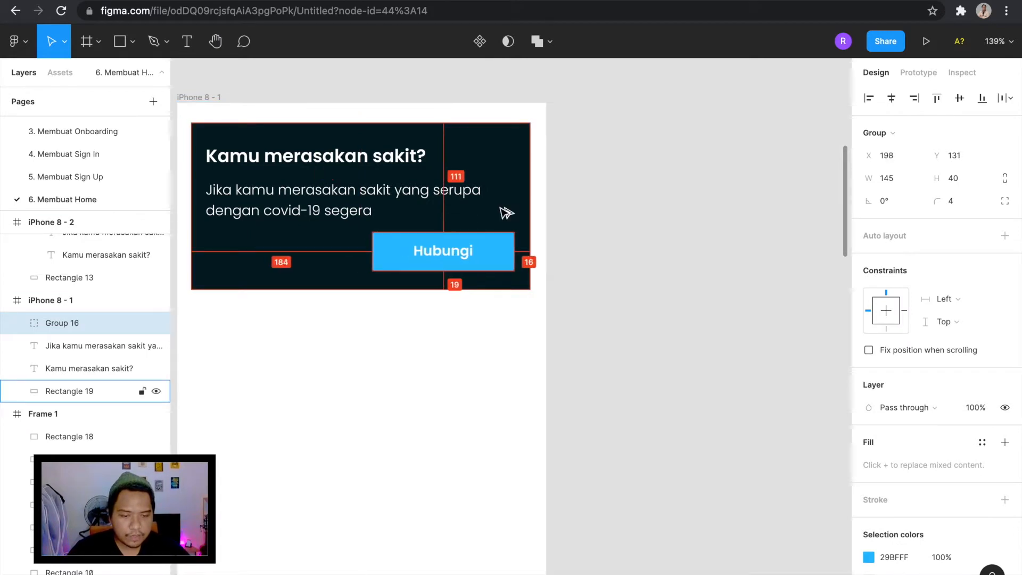
key(Down)
key(Down)
key(Down)
key(Down)
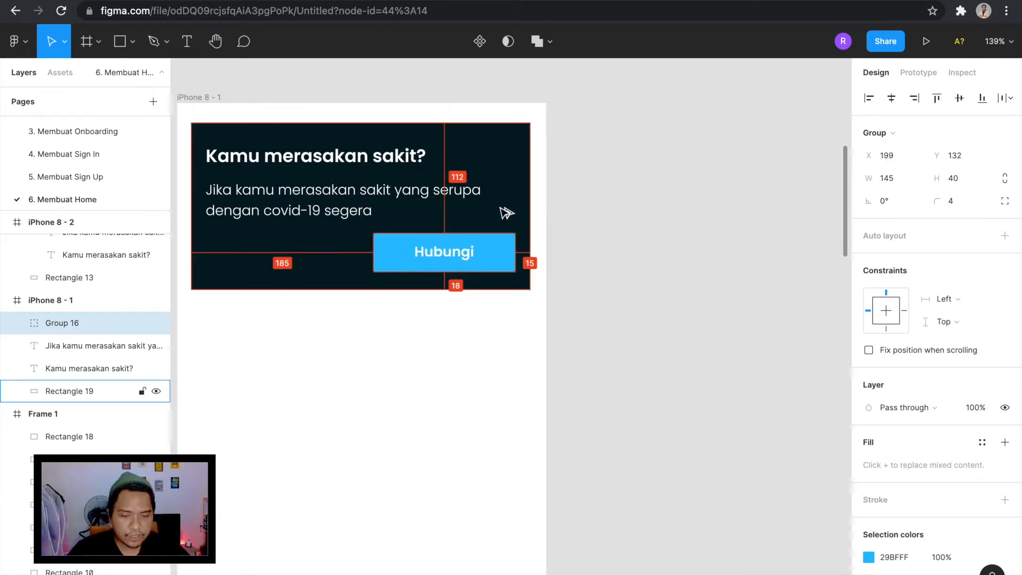
Duplicate the "Hubungi" button group onto the empty canvas beside the iPhone 8 - 1 frame.
scroll(506, 213, left, 5)
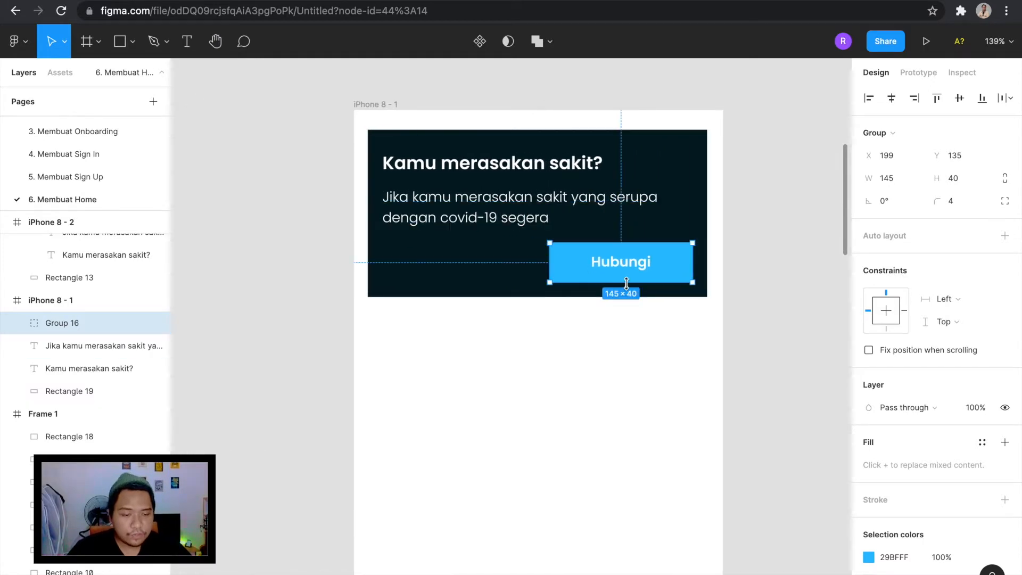
scroll(648, 262, right, 2)
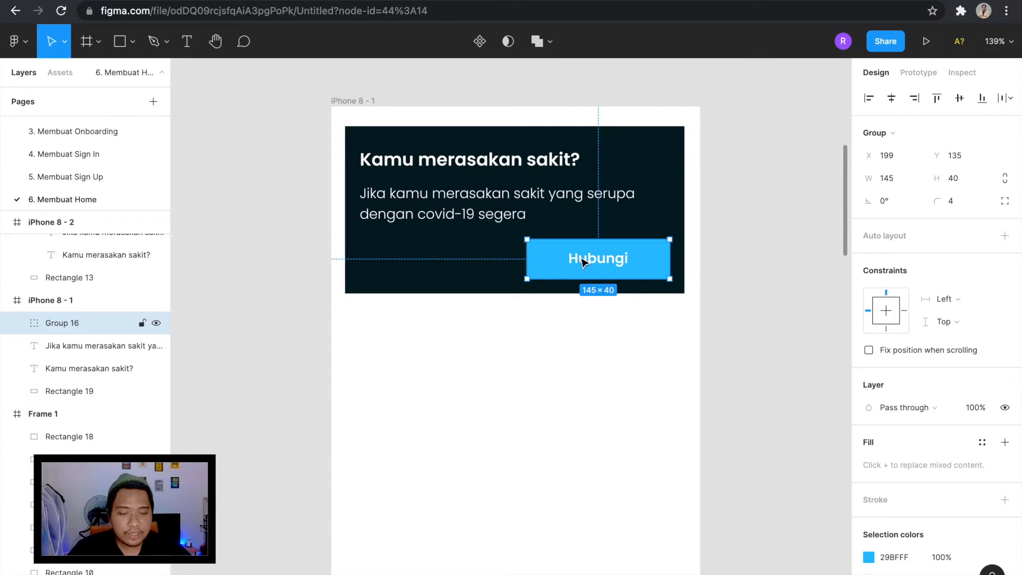
scroll(584, 261, right, 3)
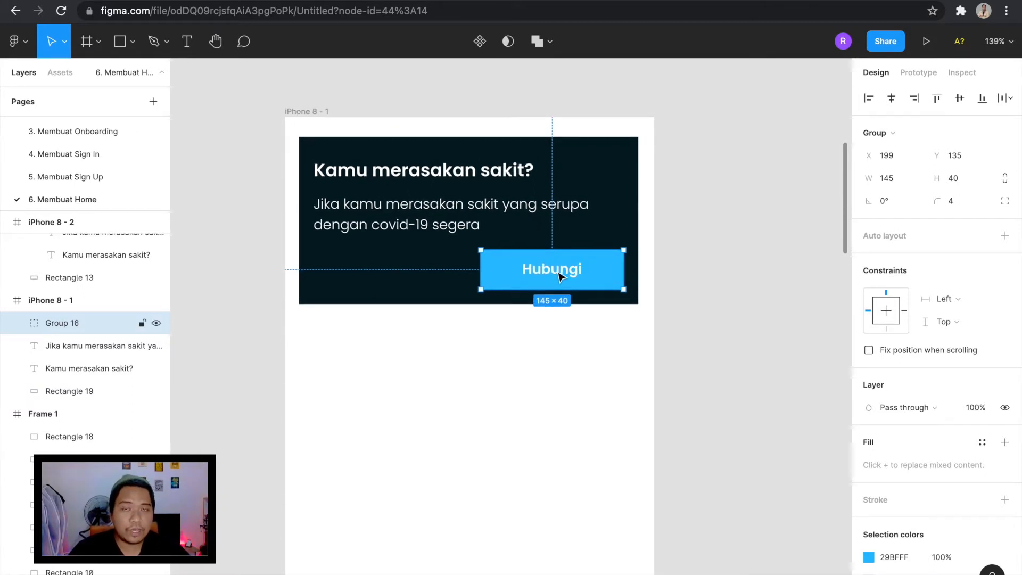
drag(560, 272, 776, 268)
scroll(772, 271, right, 3)
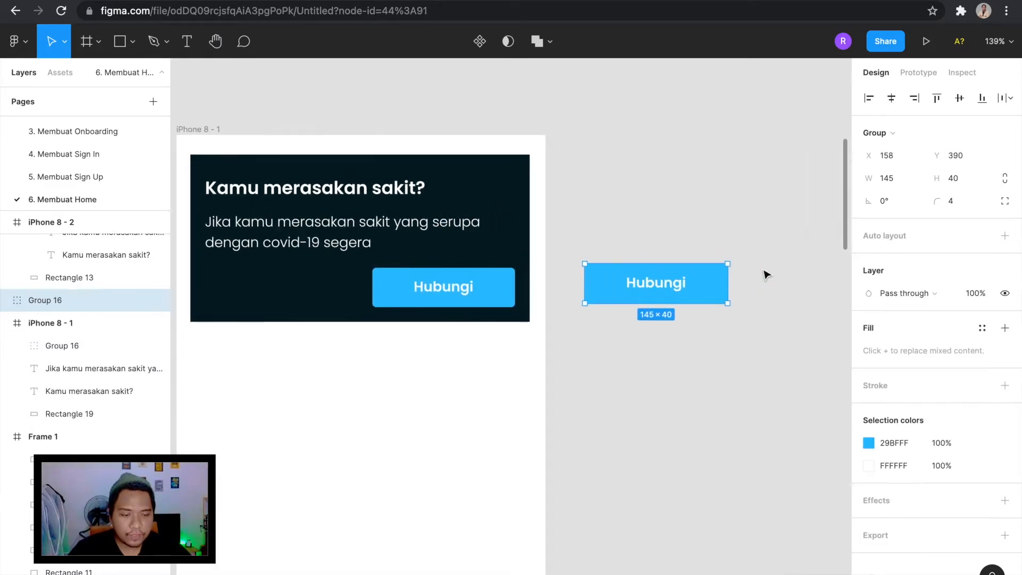
double_click(665, 289)
double_click(663, 285)
scroll(661, 284, up, 3)
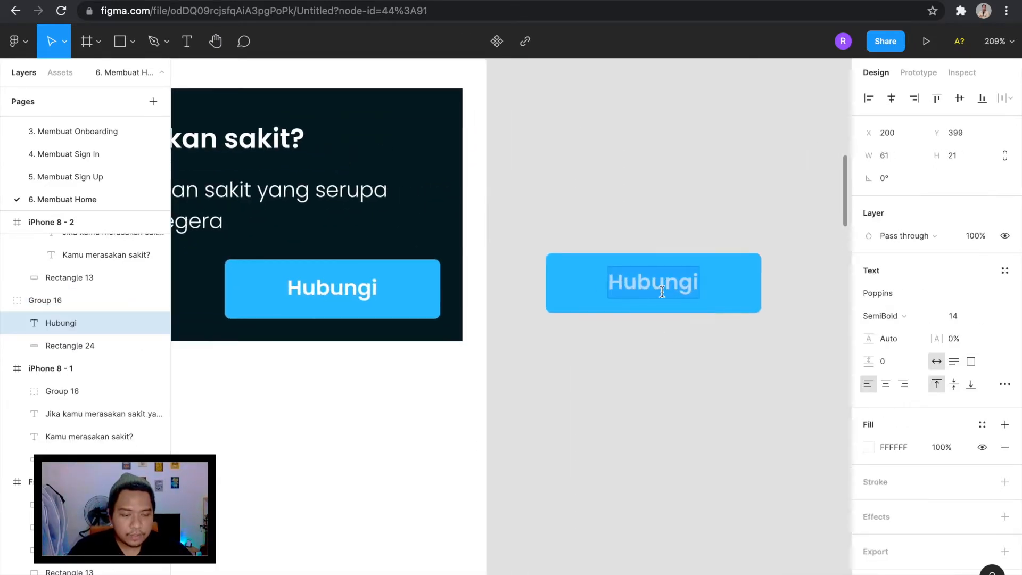
click(728, 332)
click(730, 277)
scroll(730, 276, down, 3)
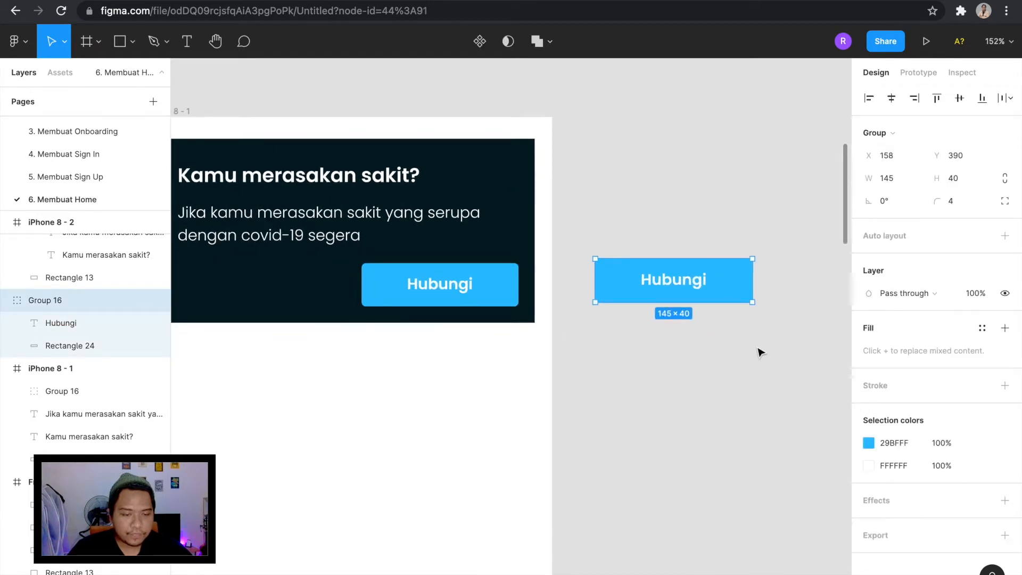
scroll(719, 327, down, 2)
click(715, 314)
Try the copied button beside the original inside the card at X 41, Y 135, and move it back out of the frame.
drag(664, 277, 321, 280)
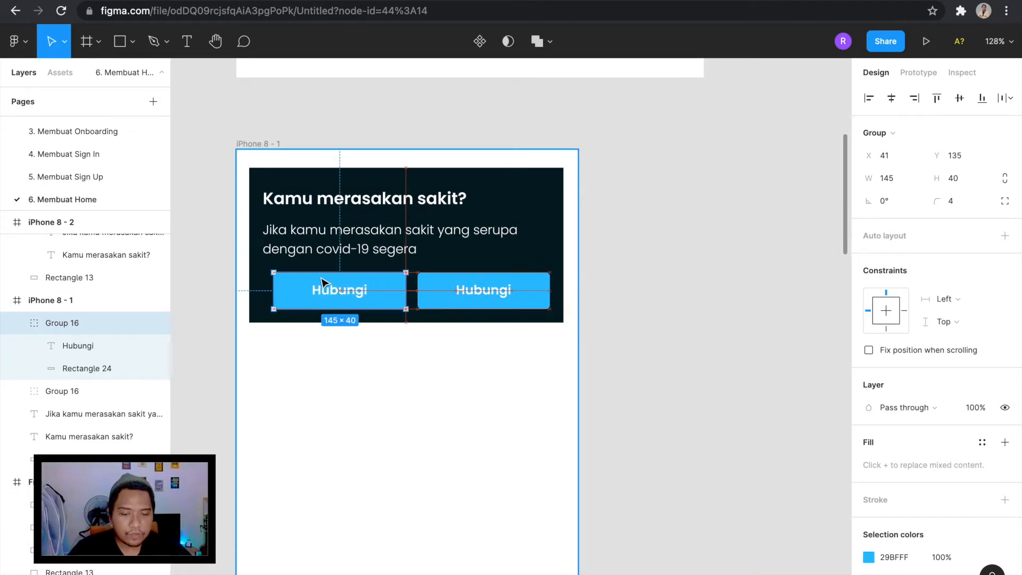
drag(323, 283, 321, 281)
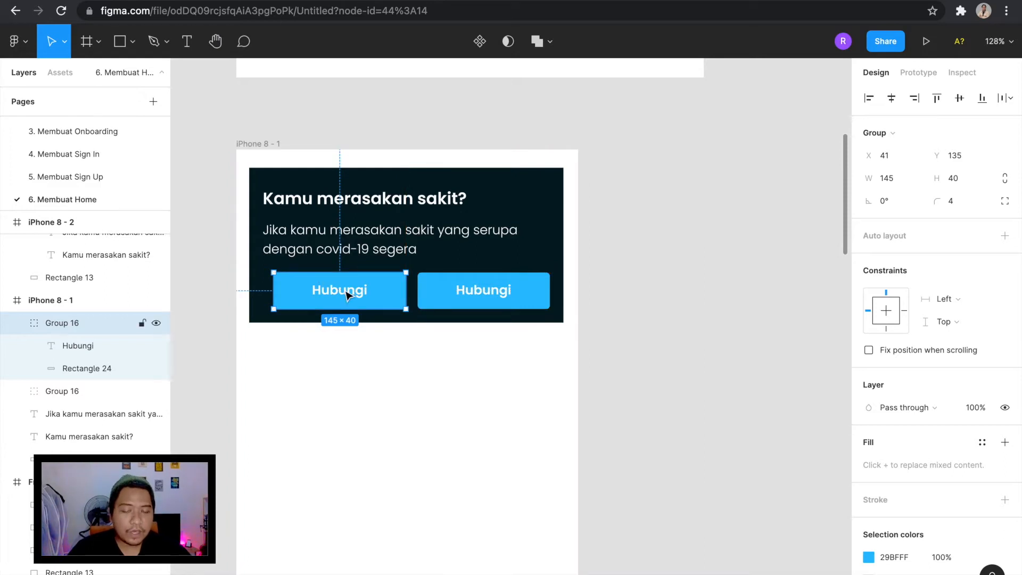
drag(346, 294, 660, 296)
scroll(660, 296, up, 3)
scroll(660, 297, left, 3)
scroll(660, 296, down, 1)
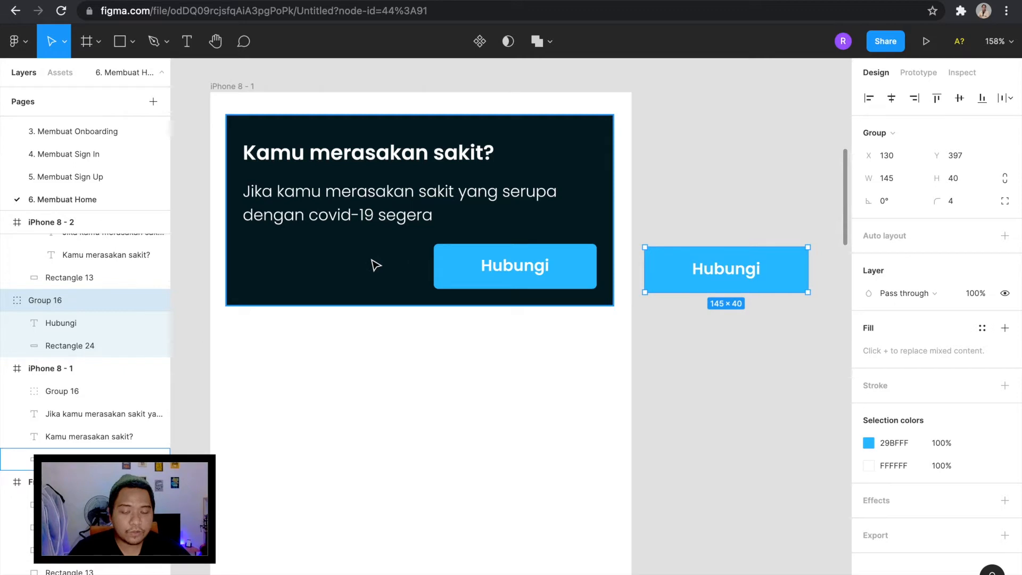
scroll(698, 285, right, 2)
scroll(698, 285, up, 1)
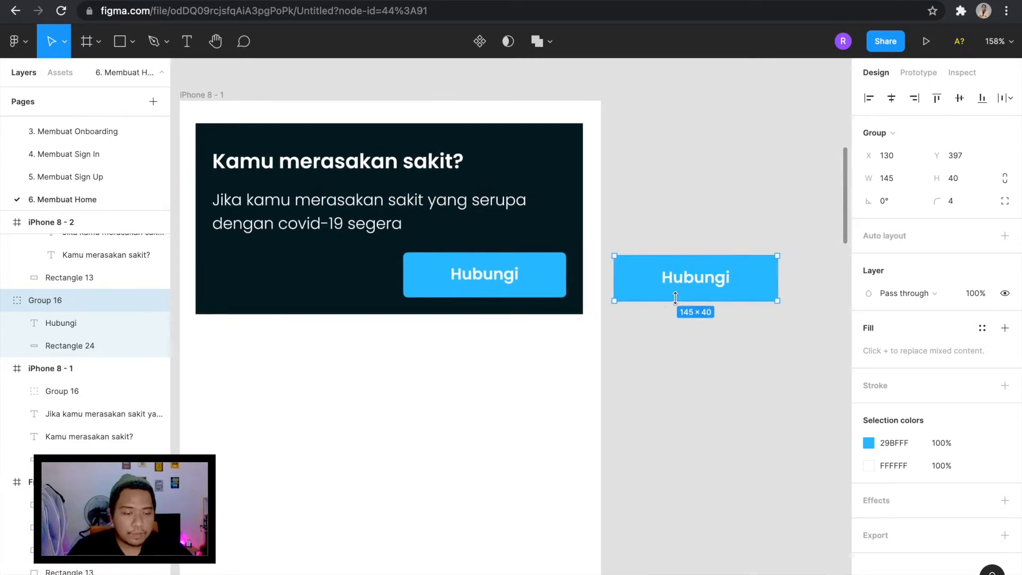
click(869, 443)
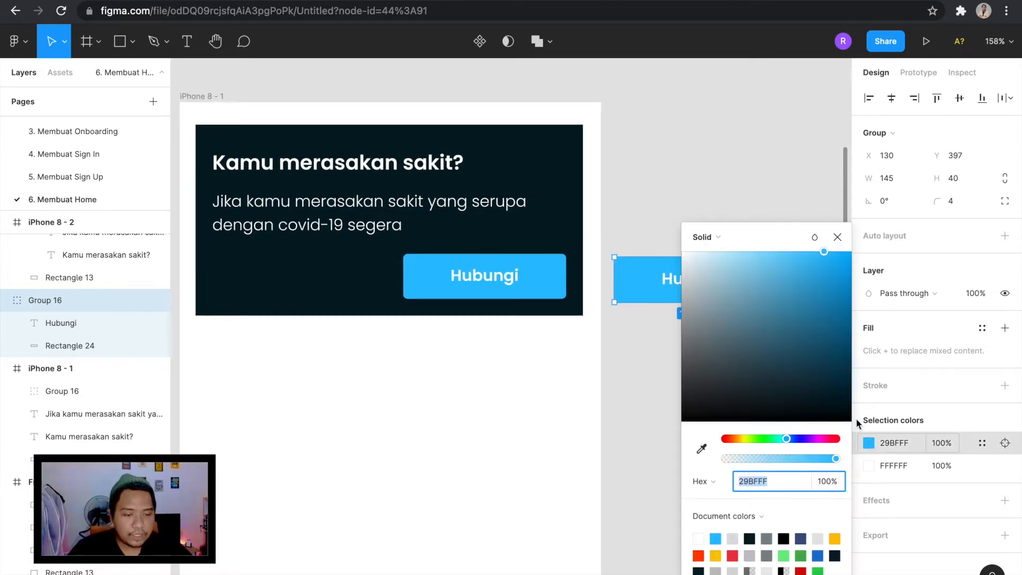
scroll(689, 155, right, 5)
scroll(689, 155, down, 1)
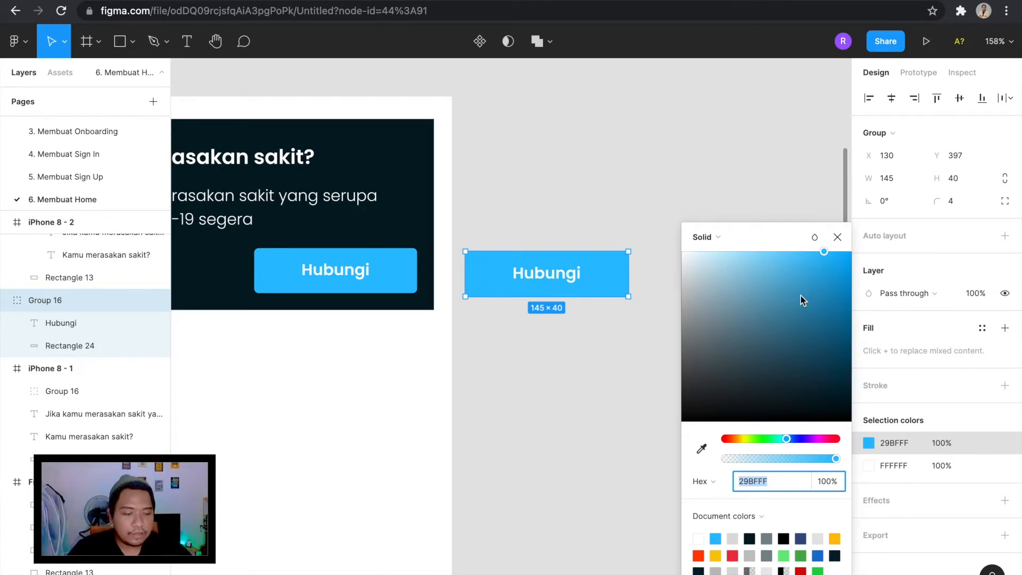
click(661, 288)
click(601, 271)
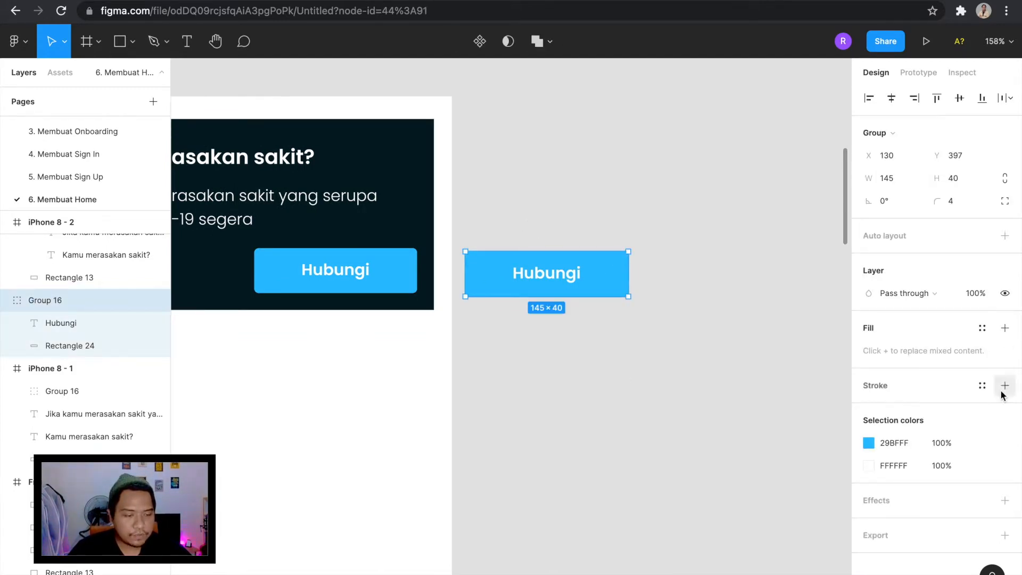
Remove the fill from the copied button's rectangle and give it a white FFFFFF inside stroke of 1.
double_click(594, 272)
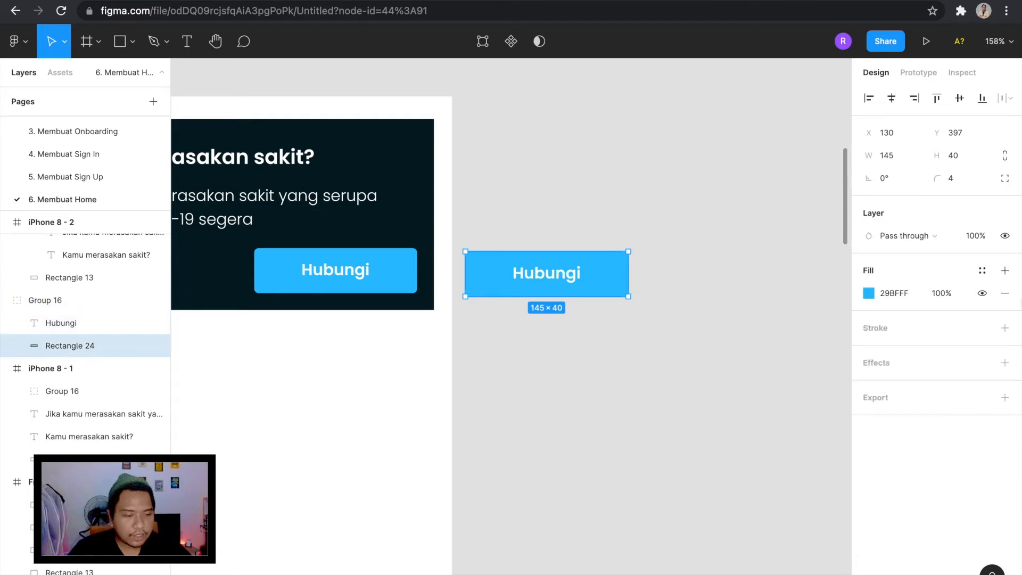
click(1005, 296)
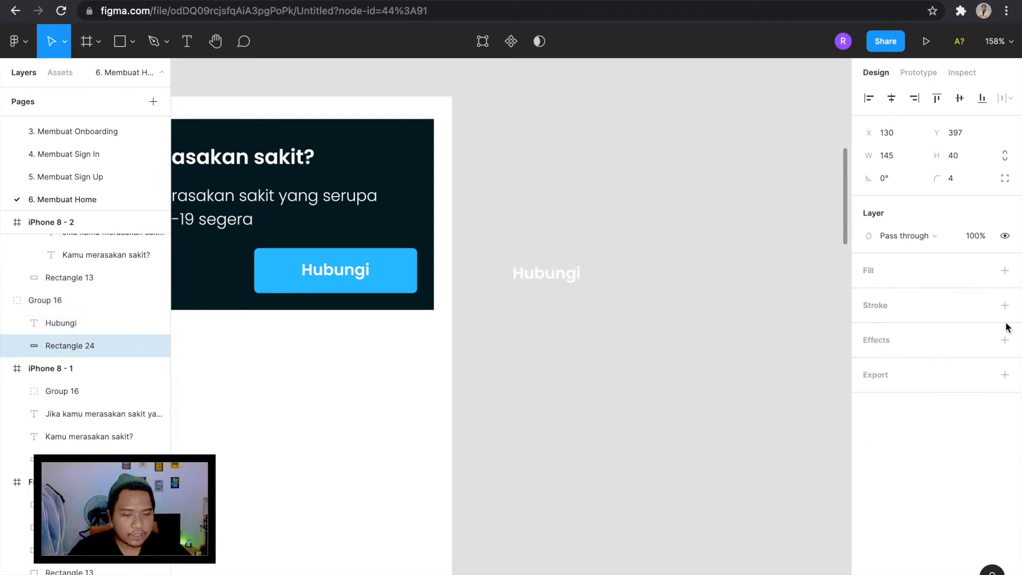
click(1005, 340)
click(1005, 363)
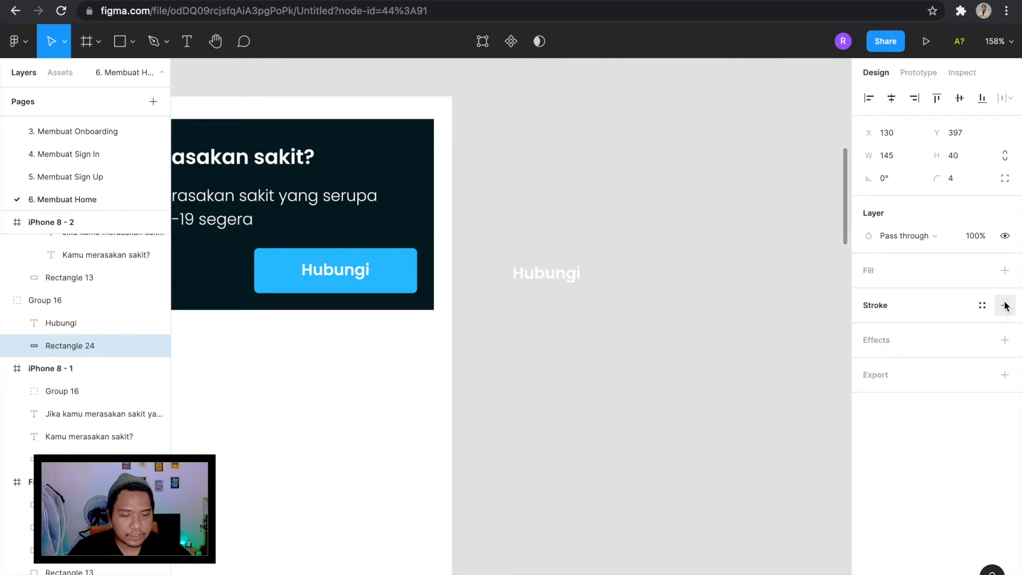
click(1005, 305)
click(869, 328)
text(FFFFFF)
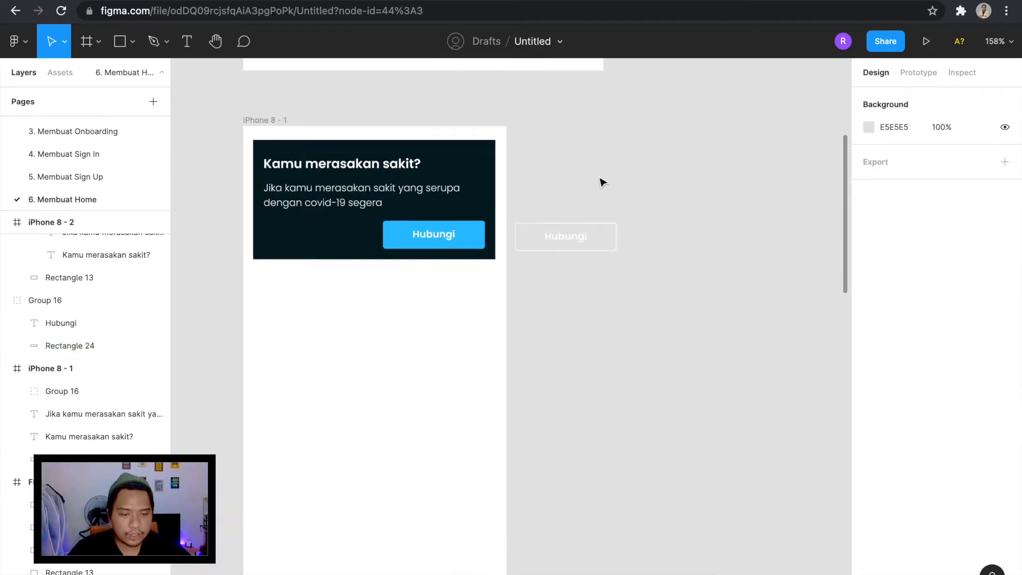
Change the copied outlined button's label to "Pencegahan" and centre the text within its rectangle.
click(583, 244)
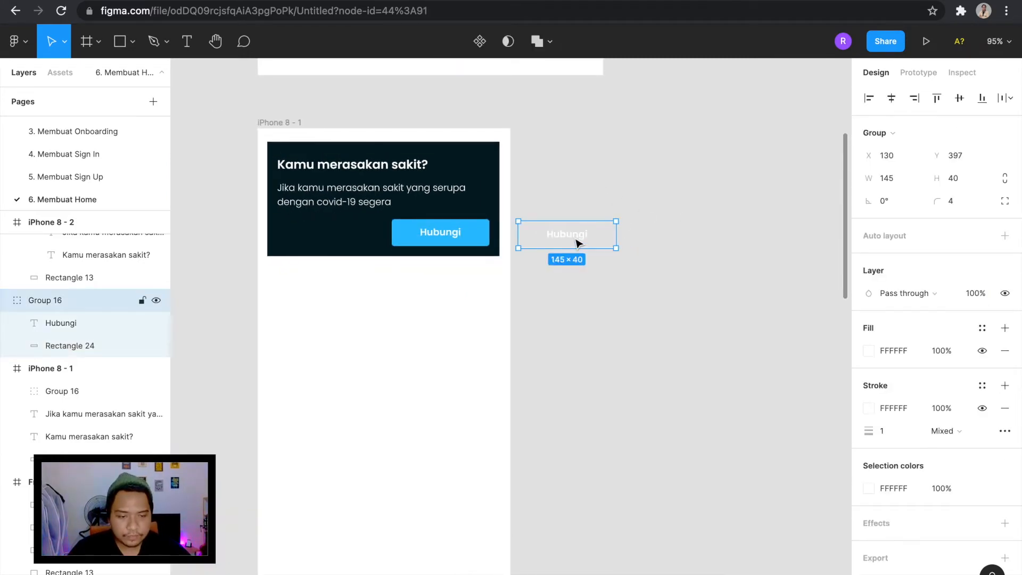
double_click(583, 238)
scroll(582, 236, up, 3)
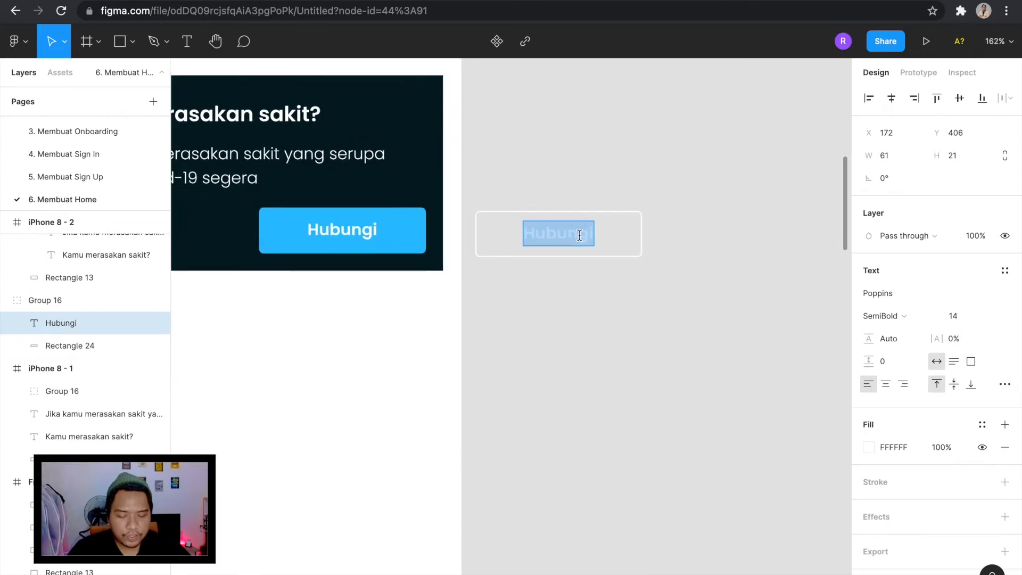
text(Penca)
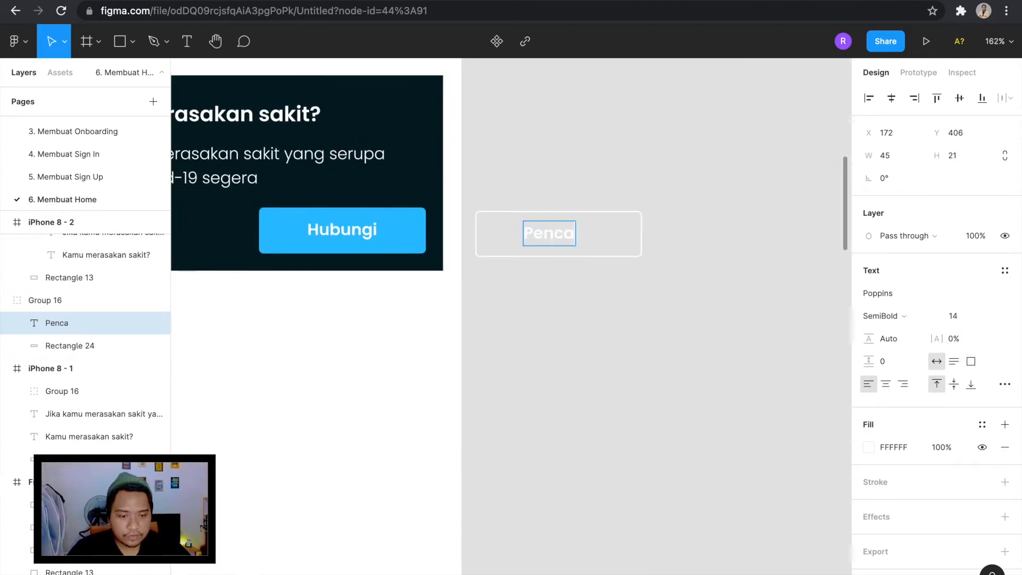
key(BackSpace)
text(egaha)
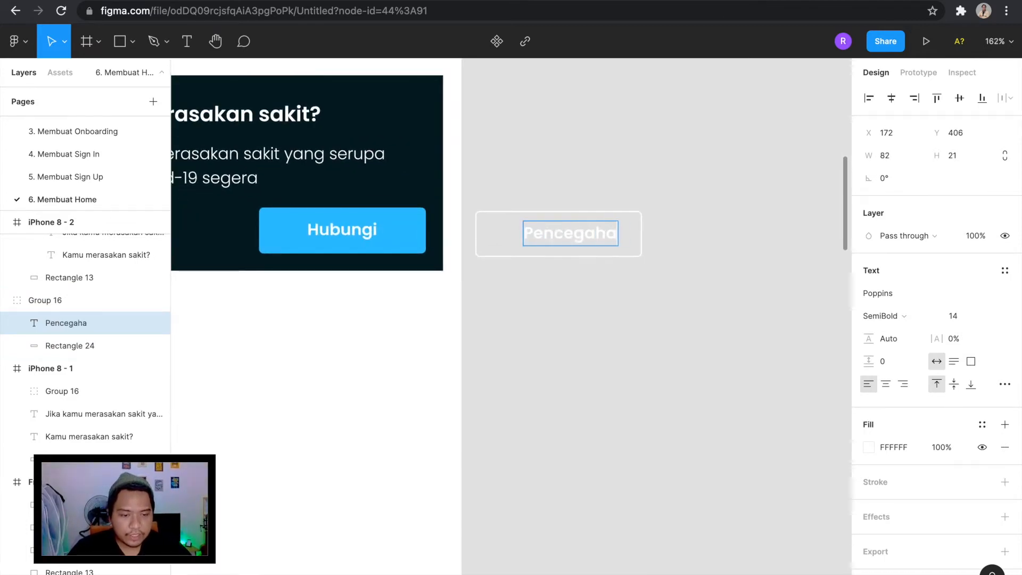
text(n)
key(Escape)
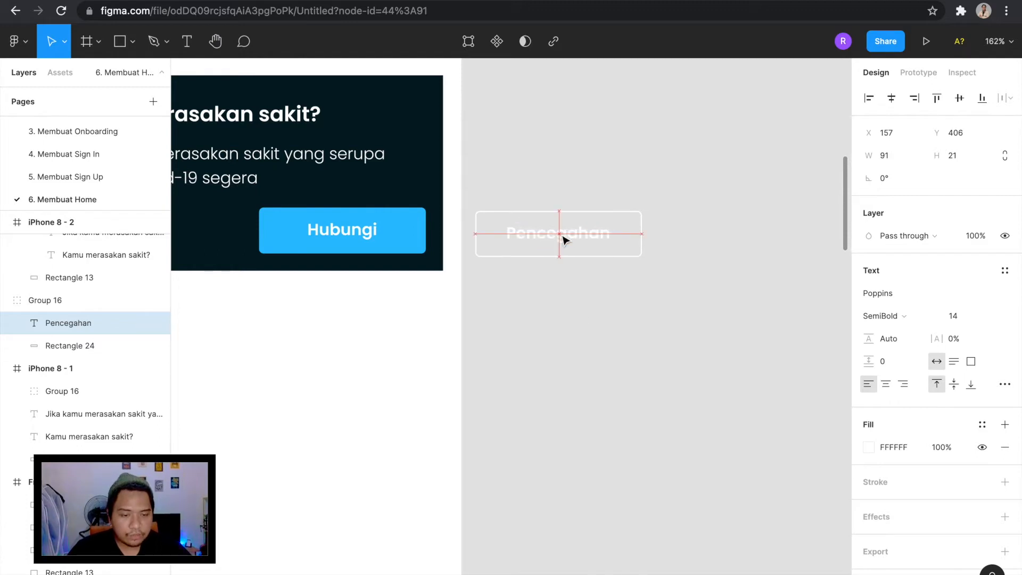
Move the outlined "Pencegahan" button into the dark card beside the "Hubungi" button, at X 29, Y 135.
click(697, 288)
drag(696, 287, 536, 187)
scroll(578, 197, left, 4)
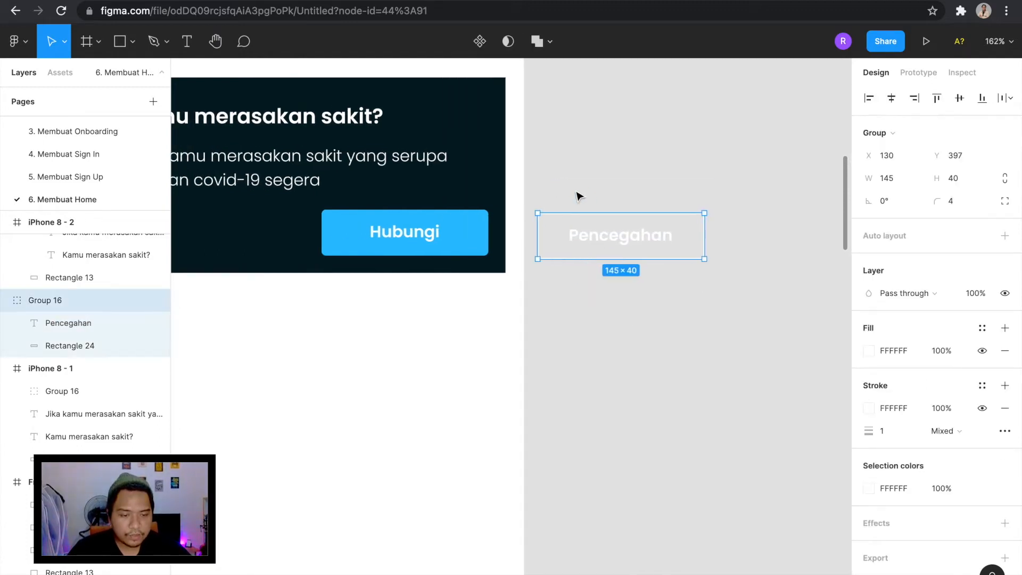
drag(741, 248, 331, 245)
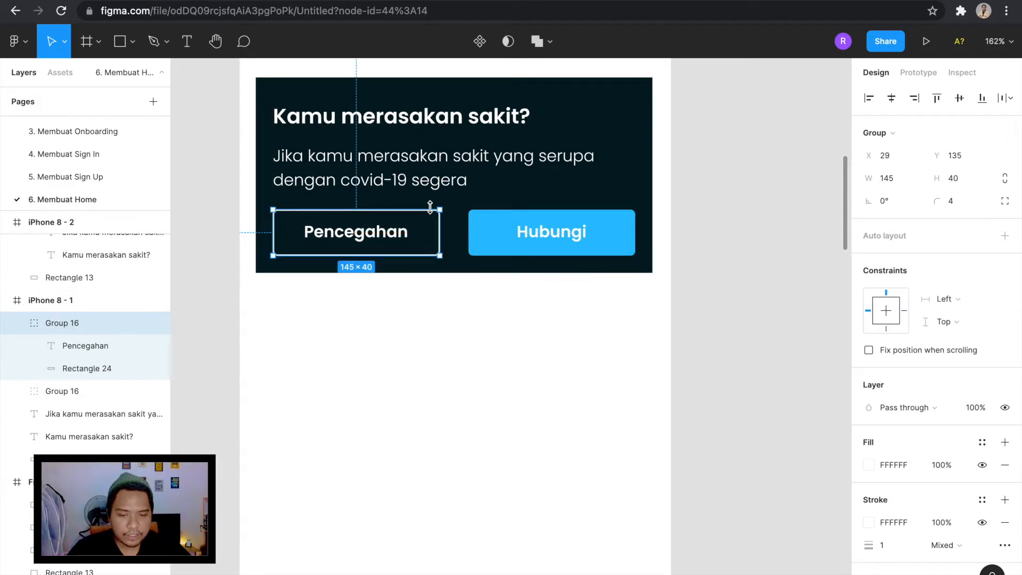
key(alt)
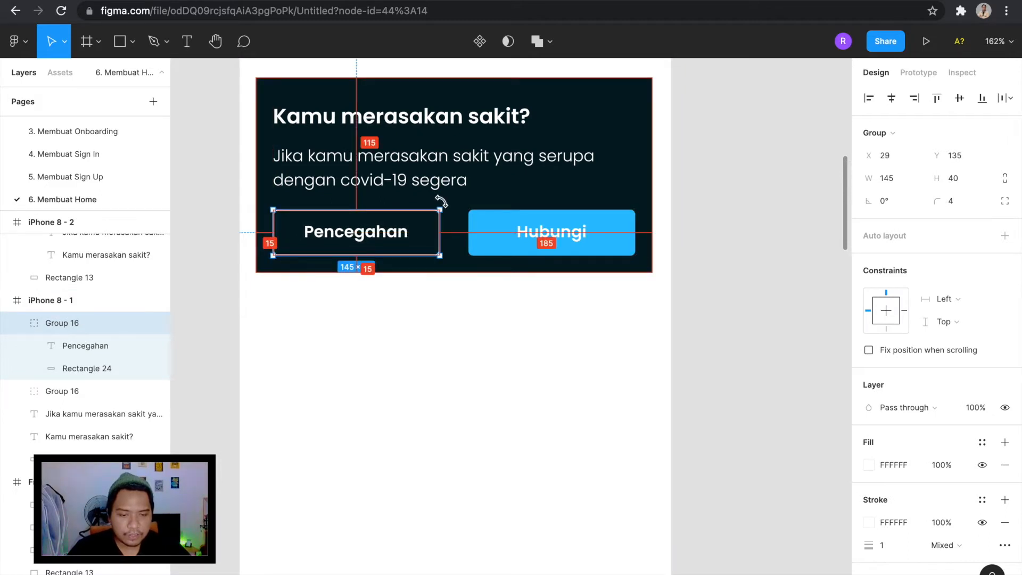
click(692, 254)
scroll(707, 258, down, 3)
scroll(707, 259, down, 4)
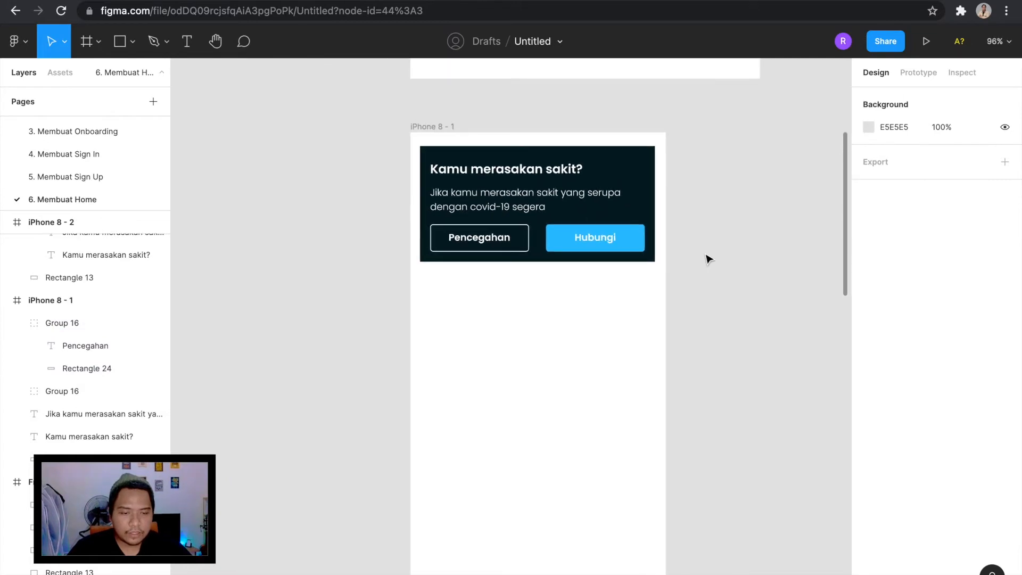
scroll(612, 253, up, 4)
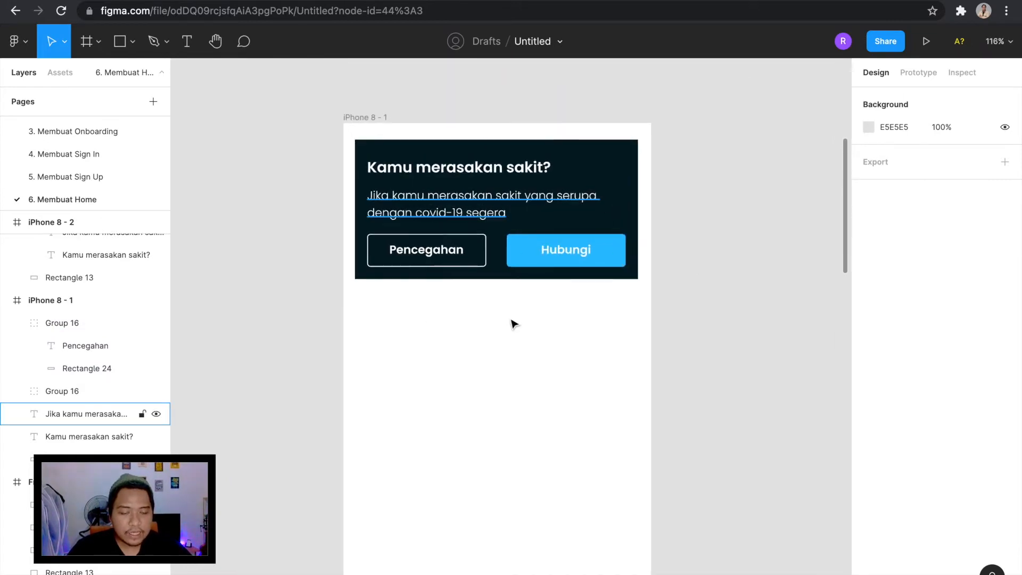
scroll(444, 260, down, 3)
scroll(443, 260, up, 3)
scroll(482, 335, right, 1)
scroll(482, 335, up, 1)
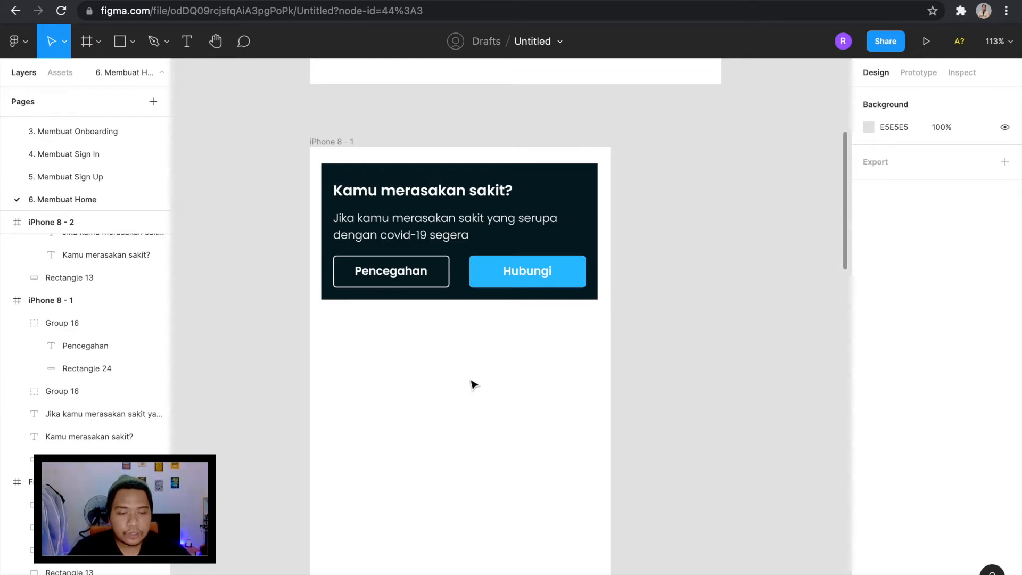
scroll(472, 384, down, 3)
scroll(472, 383, up, 3)
scroll(472, 383, up, 1)
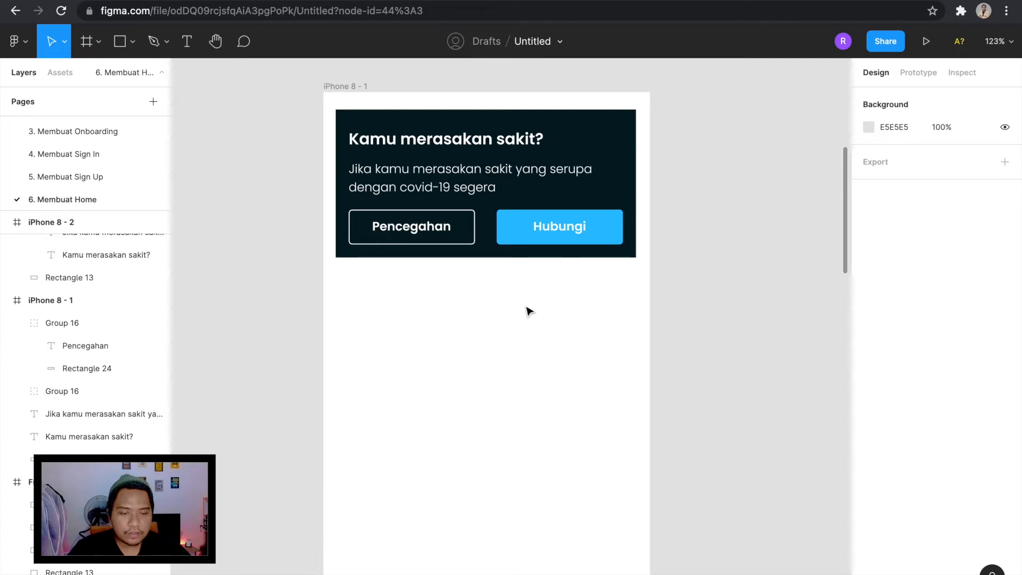
scroll(529, 311, down, 3)
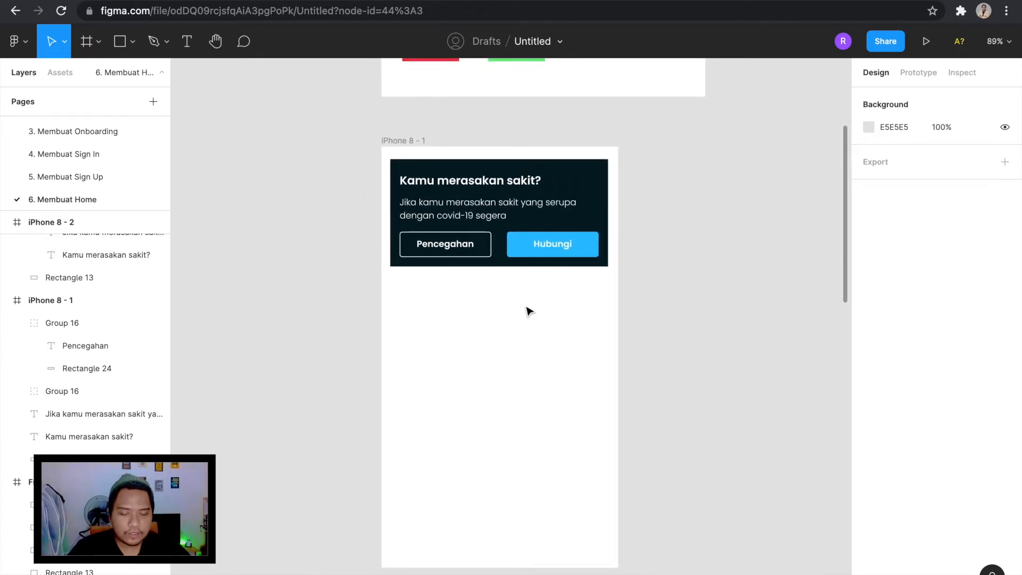
Draw a rectangle about 303 wide on the canvas beside the iPhone 8 - 1 frame, with height 48 and corner radius 4.
scroll(529, 312, up, 3)
key(r)
mouse_move(640, 277)
mouse_down()
mouse_move(826, 299)
mouse_move(778, 320)
mouse_move(778, 302)
mouse_up()
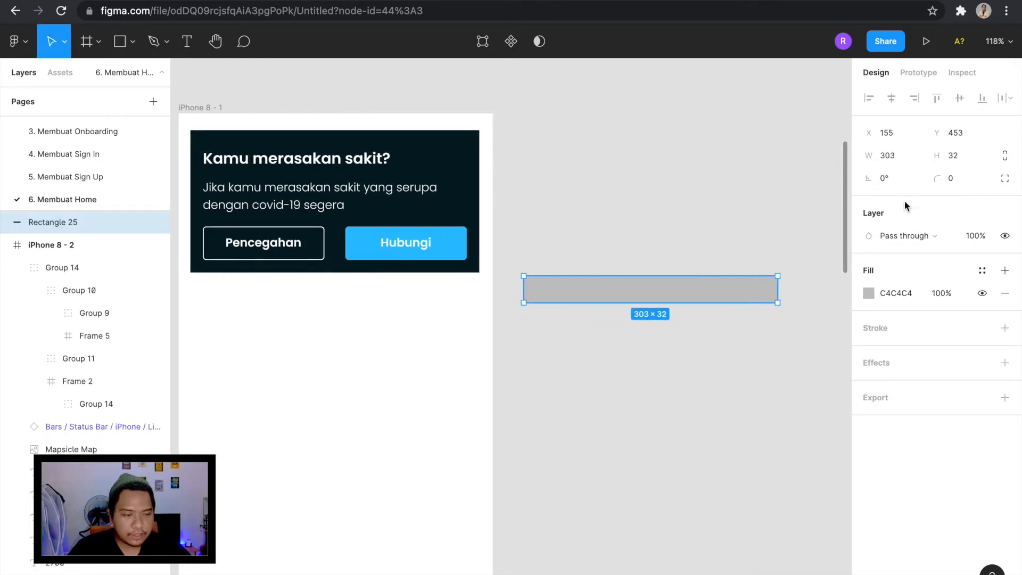
text(48)
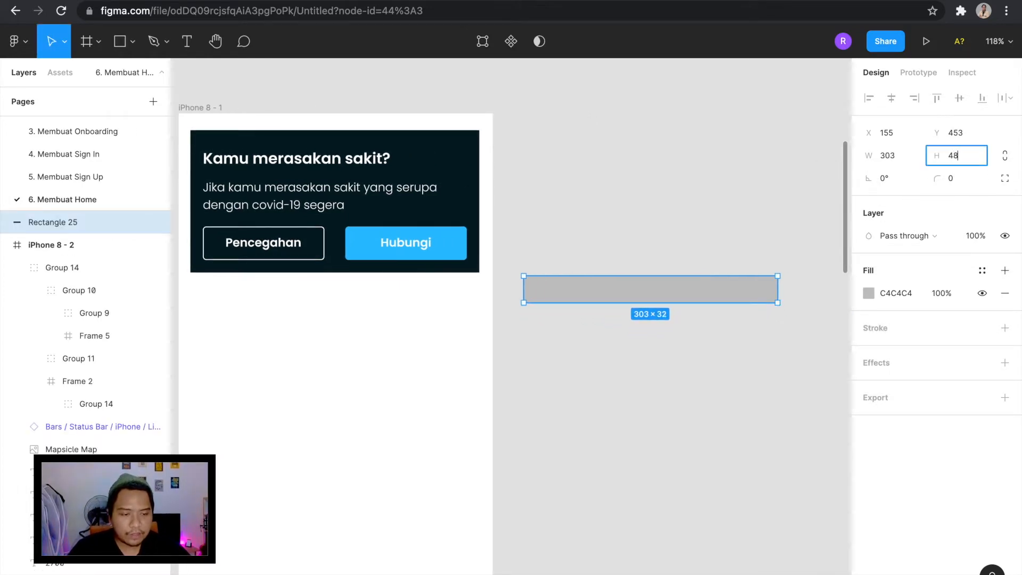
key(Return)
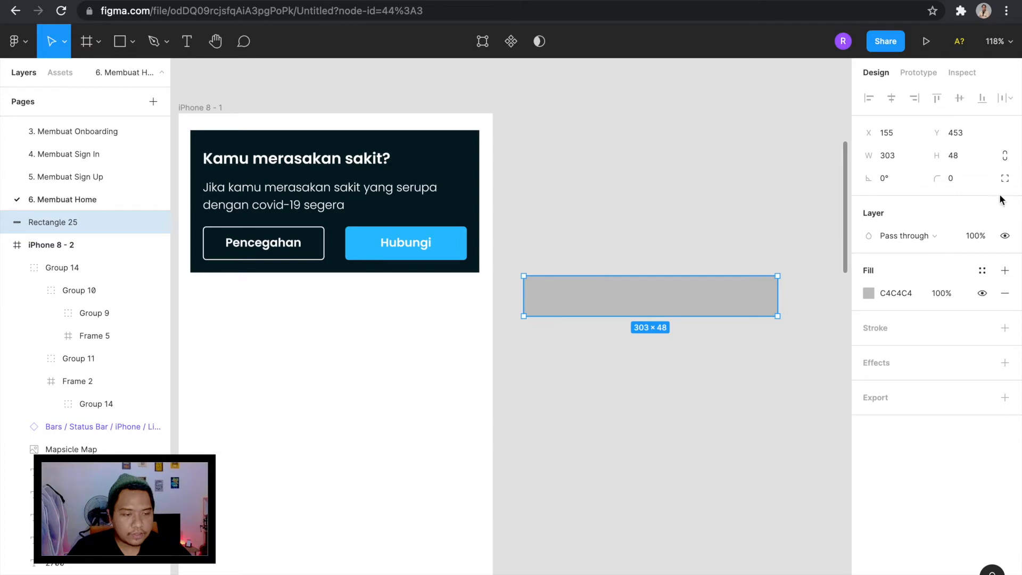
text(4)
key(Return)
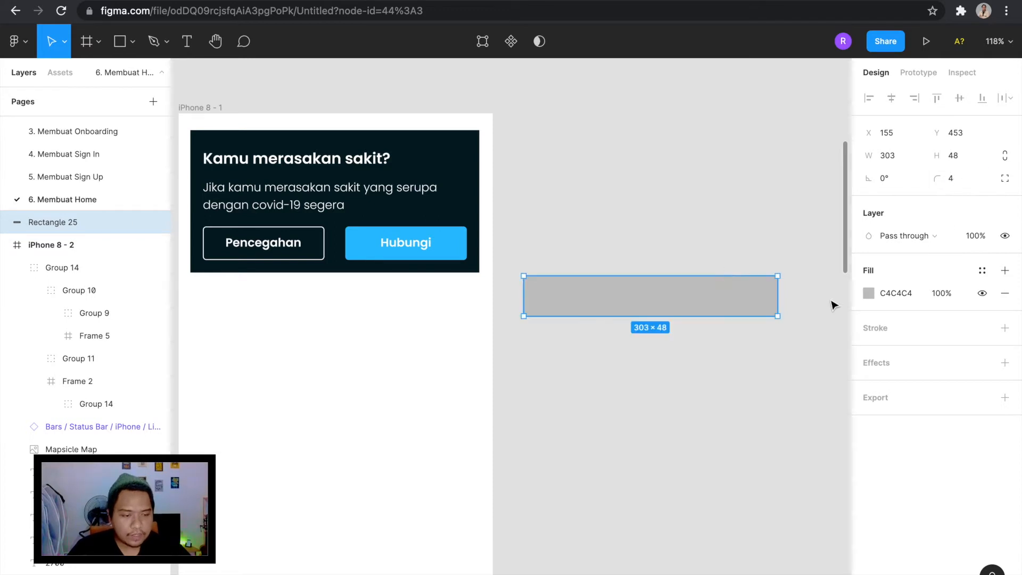
Remove the new rectangle's fill and give it a white FFFFFF inside stroke of 1.
click(869, 293)
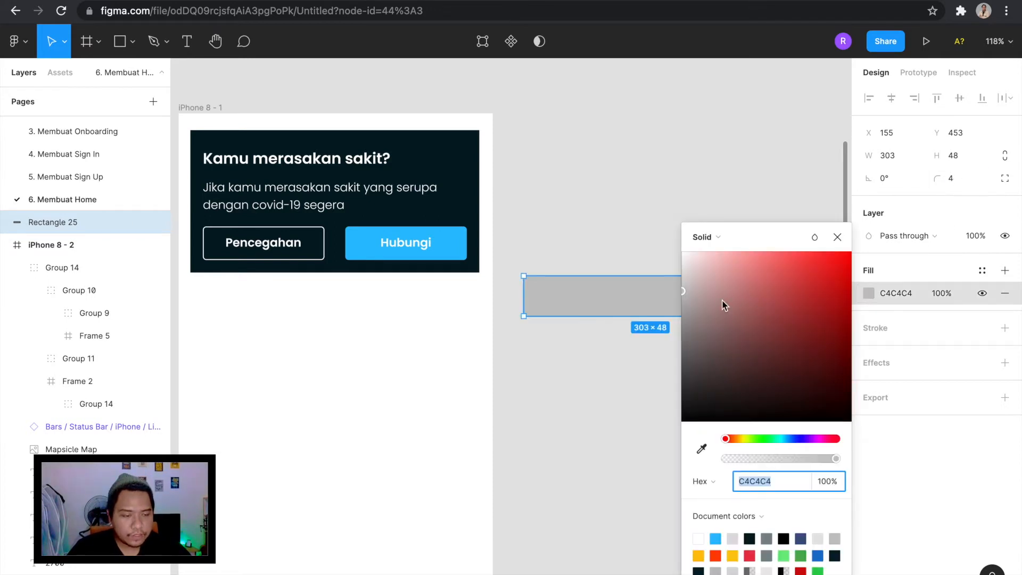
click(1005, 296)
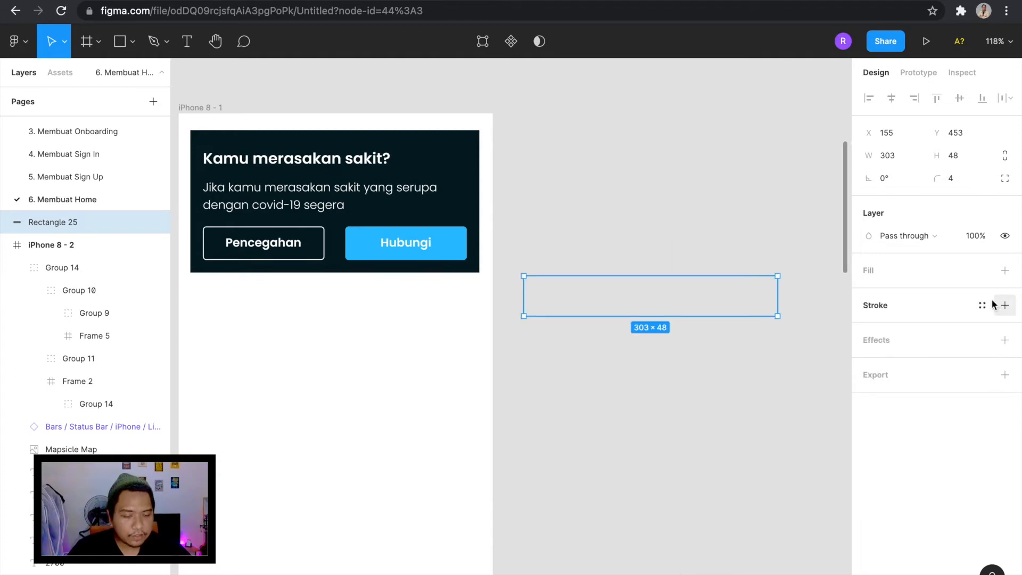
click(1005, 305)
click(869, 328)
text(FFFFFF)
key(Return)
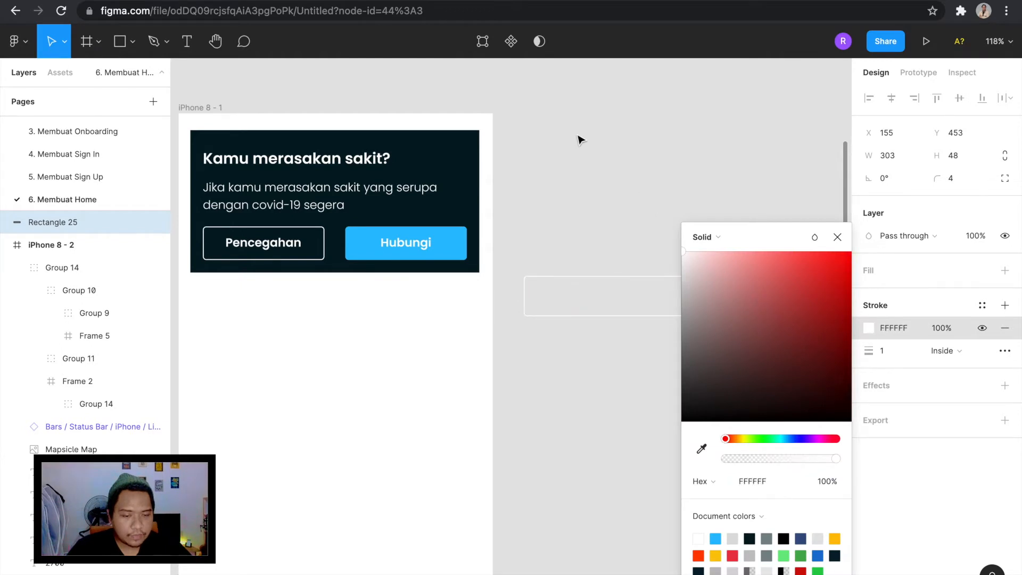
Sample the light grey DEDEDE swatch in Frame 1 as the rectangle's stroke color.
click(701, 449)
scroll(562, 295, up, 5)
scroll(559, 255, down, 3)
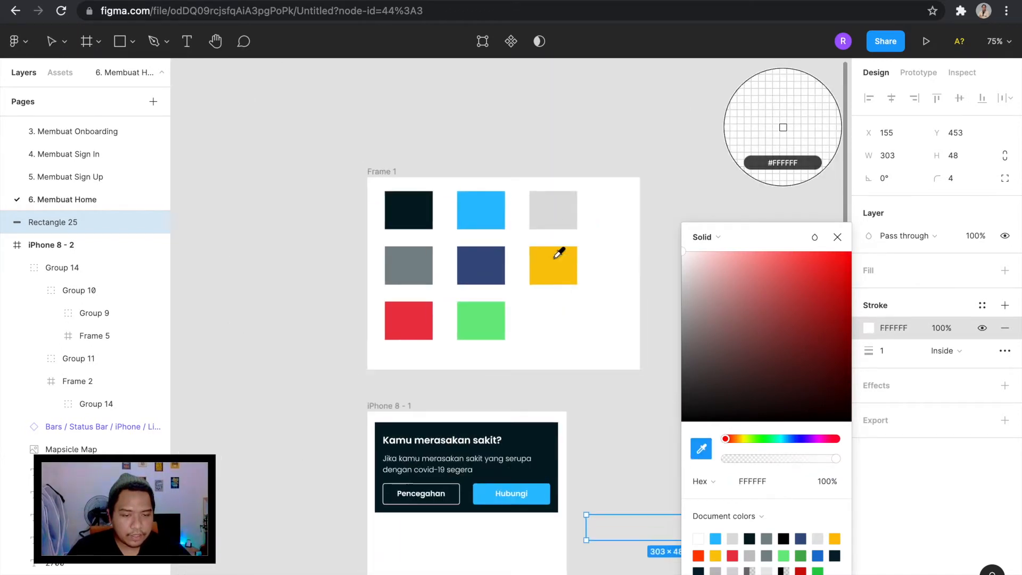
click(551, 215)
scroll(581, 406, down, 2)
scroll(581, 378, up, 4)
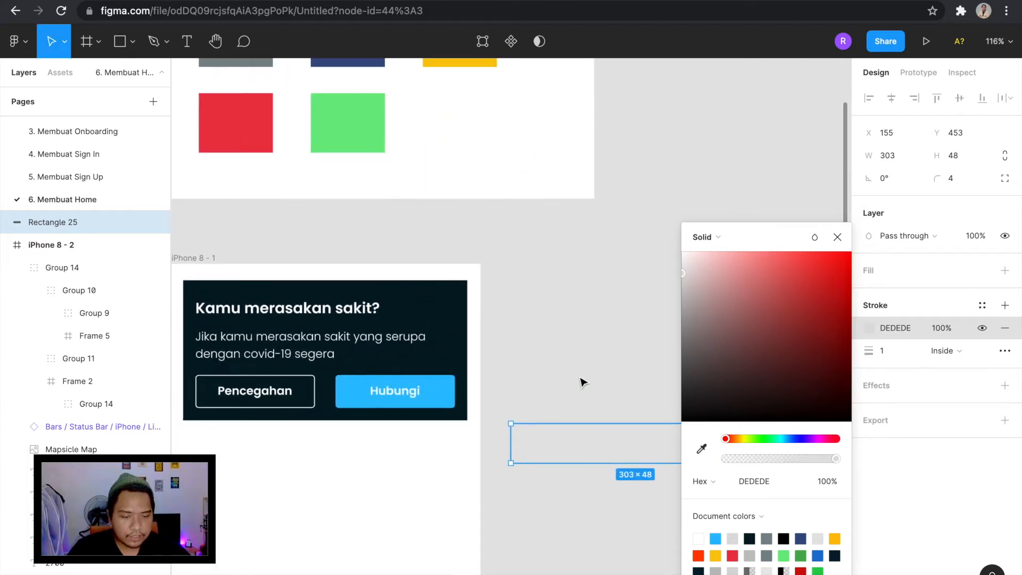
click(581, 378)
Place the outlined rectangle below the dark card in the iPhone 8 - 1 frame at X 15 and set its width to 345.
scroll(581, 379, down, 4)
scroll(583, 383, down, 3)
drag(666, 344, 470, 370)
scroll(458, 356, up, 3)
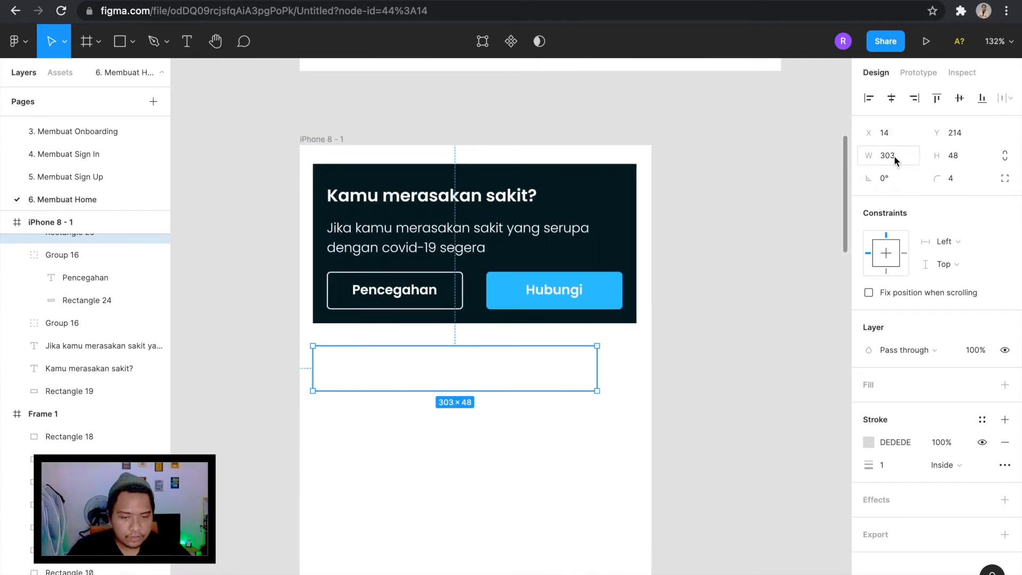
click(914, 160)
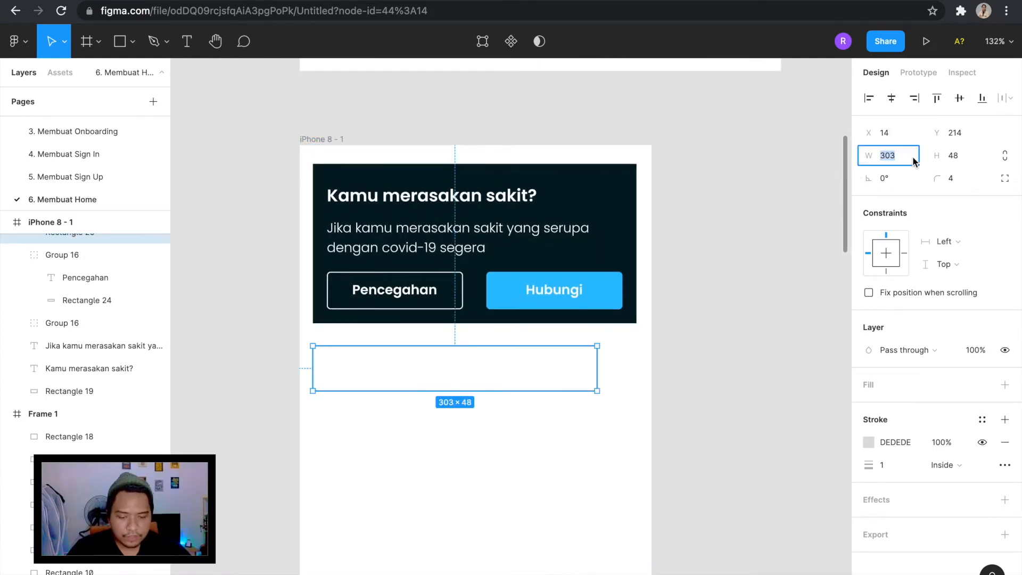
text(345)
key(Return)
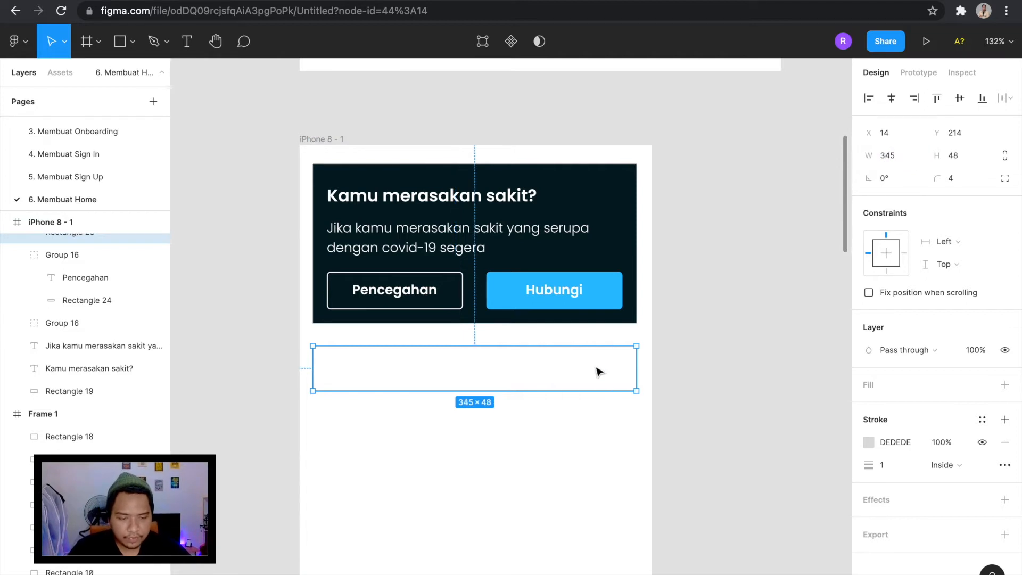
key(Right)
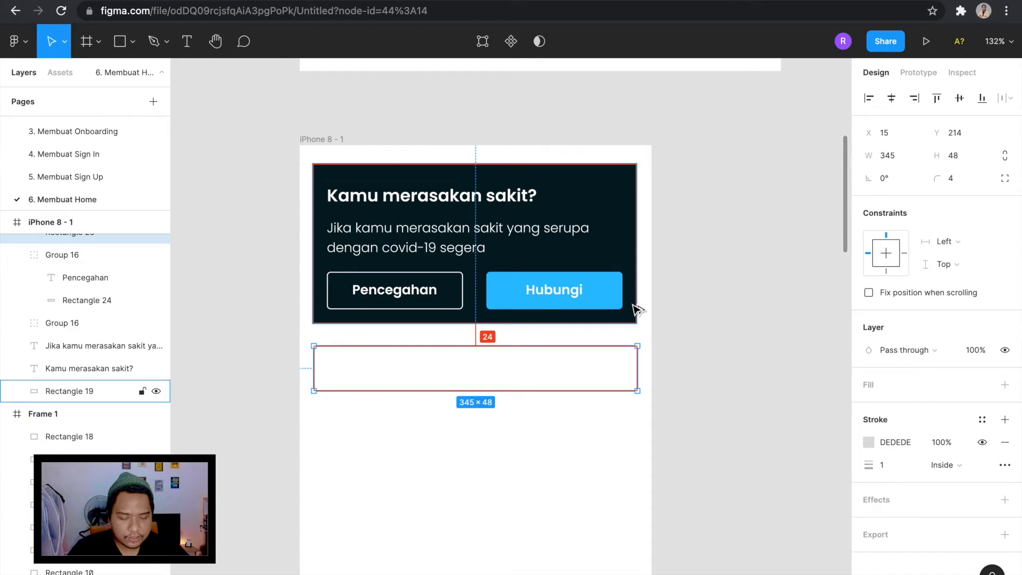
click(703, 399)
Add the text "DKI Jakarta" on the canvas beside the phone frame and set its font weight to Regular.
scroll(703, 400, down, 2)
scroll(703, 399, left, 1)
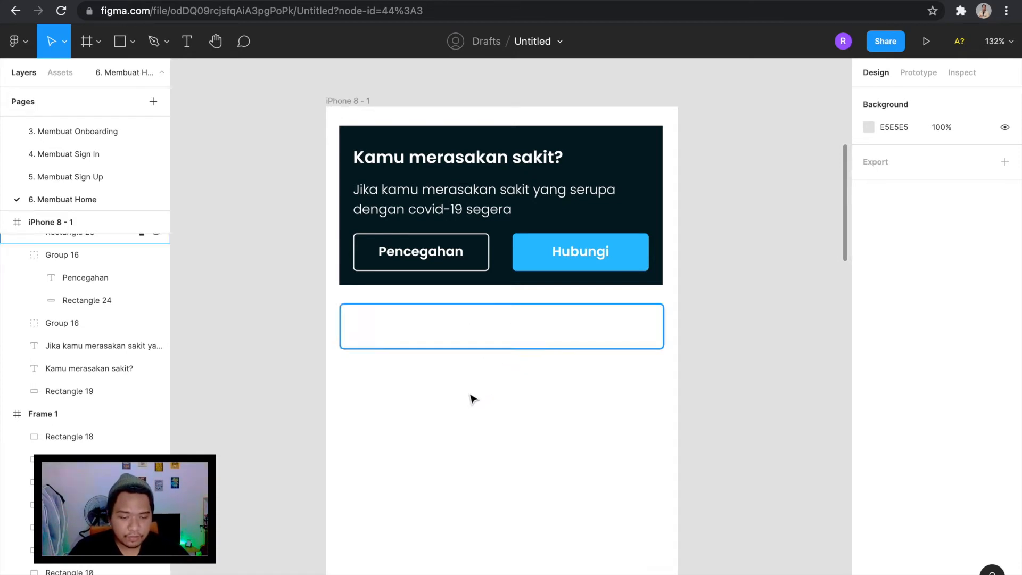
scroll(472, 393, up, 2)
key(t)
click(725, 368)
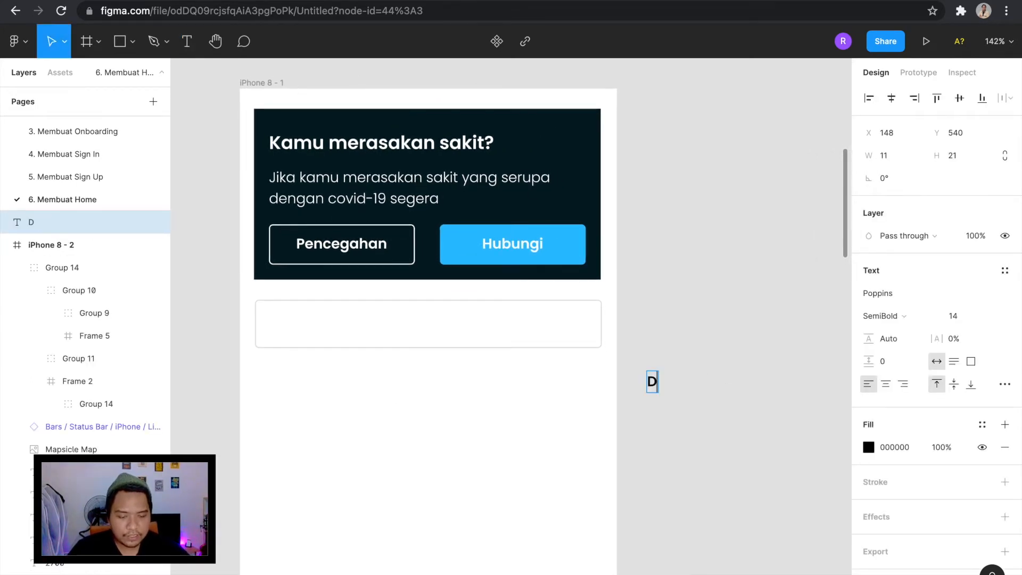
text(DKI Jakarta)
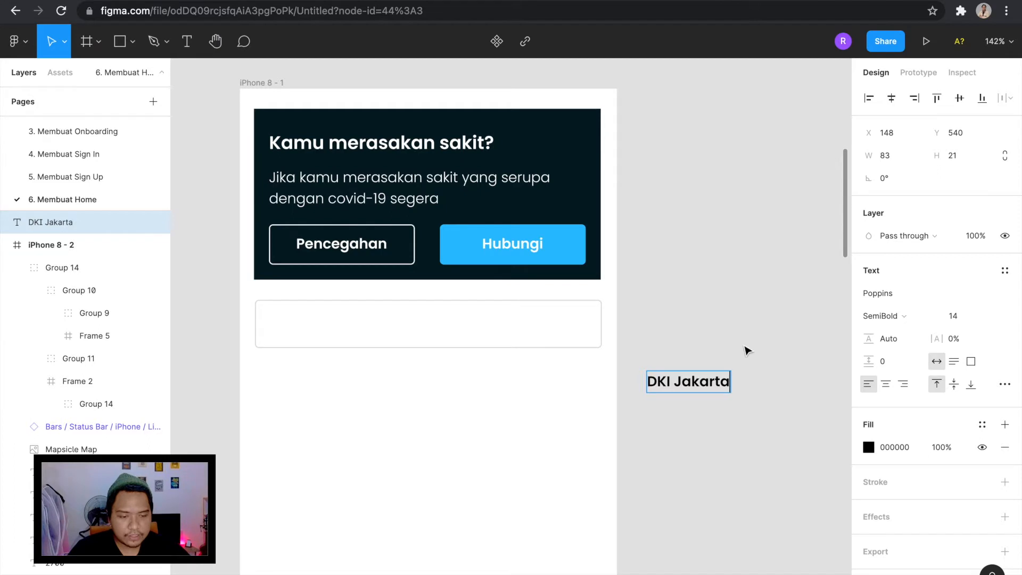
key(Escape)
click(905, 317)
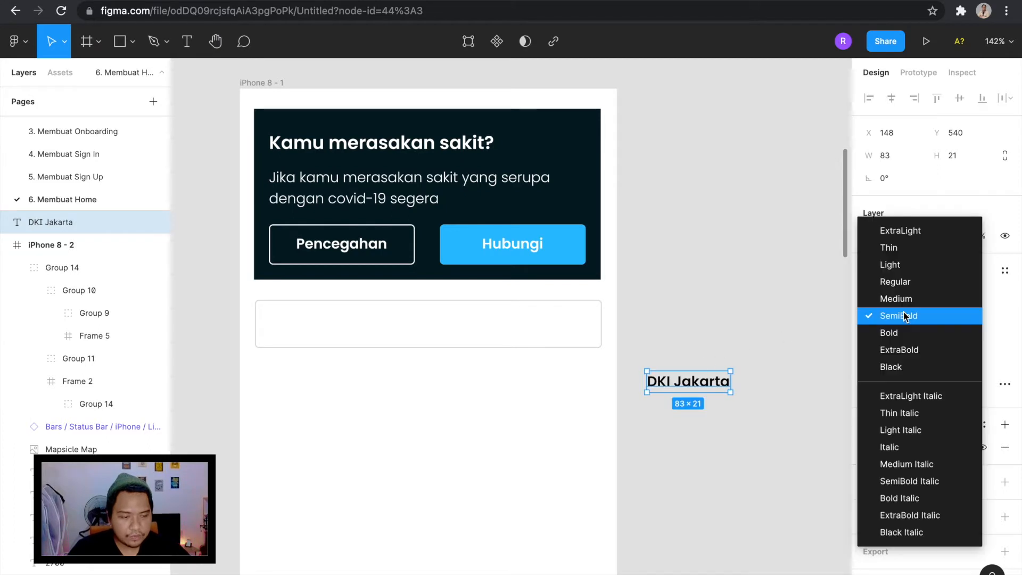
click(905, 282)
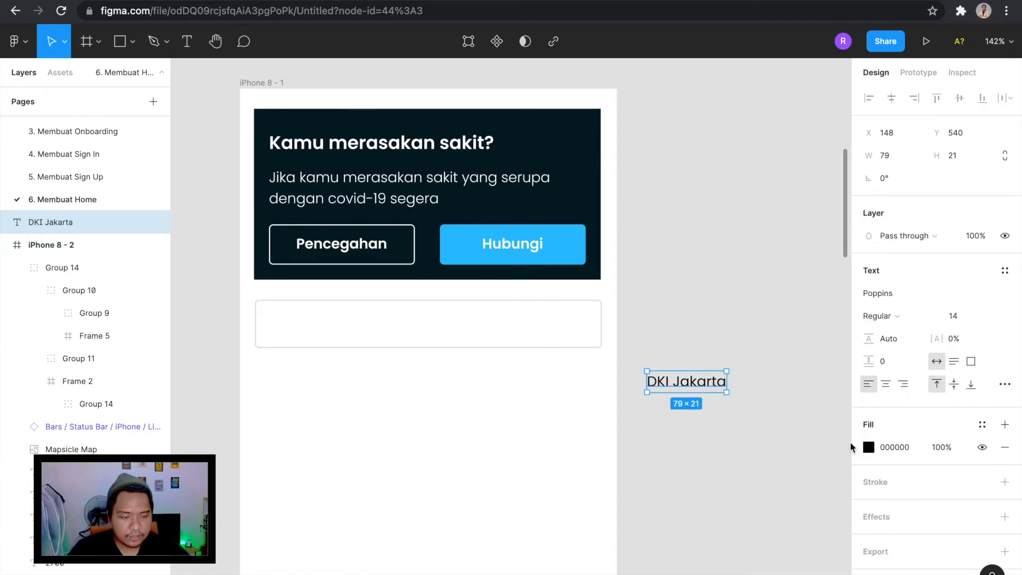
Color the "DKI Jakarta" text with the grey 7C898E sampled from the swatch in Frame 1.
click(871, 450)
click(702, 449)
scroll(532, 341, up, 4)
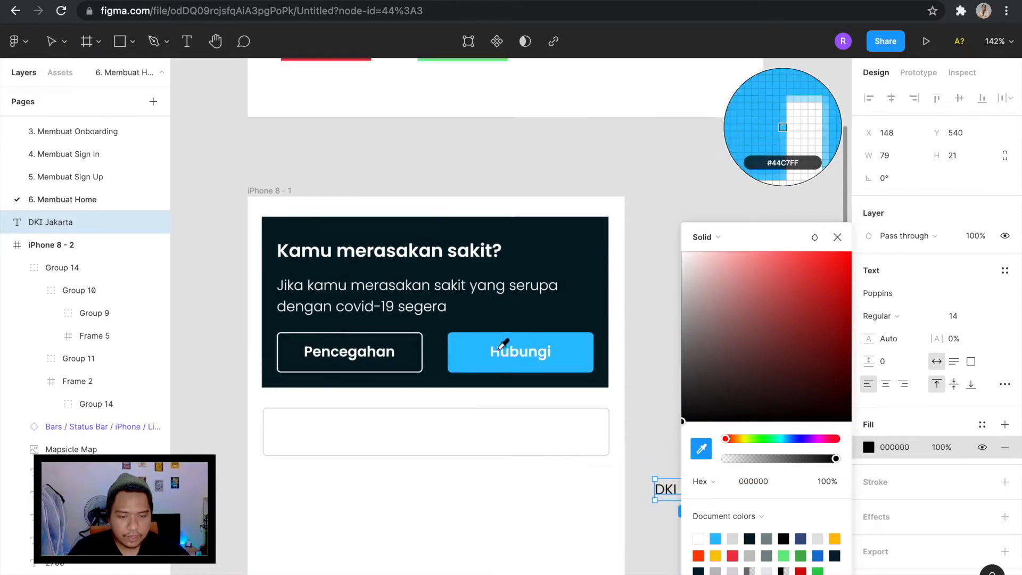
scroll(502, 342, down, 2)
click(368, 308)
Move the "DKI Jakarta" text into the outlined rectangle below the card, at X 56, Y 223.
scroll(367, 312, down, 7)
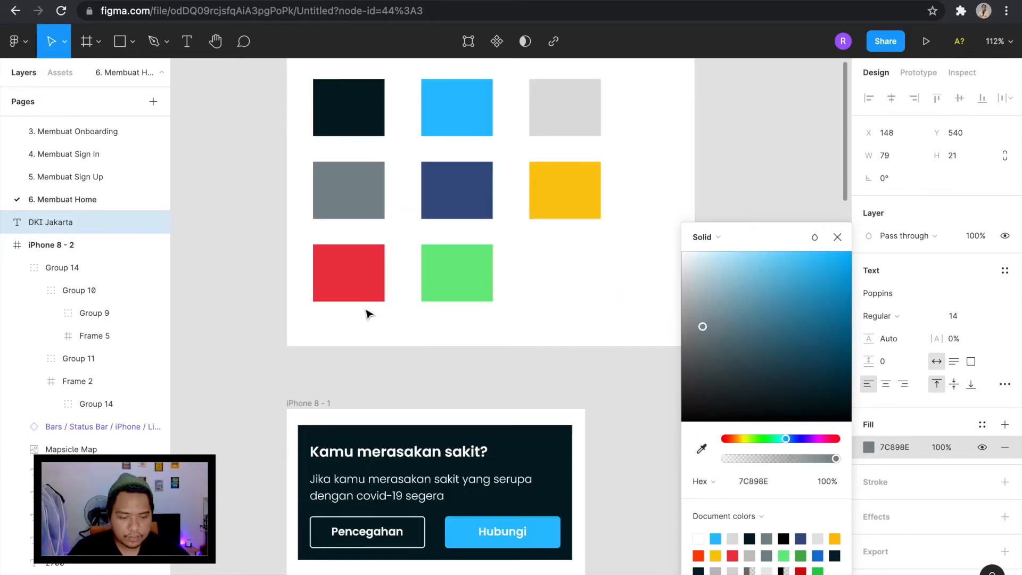
click(612, 326)
drag(647, 365, 367, 324)
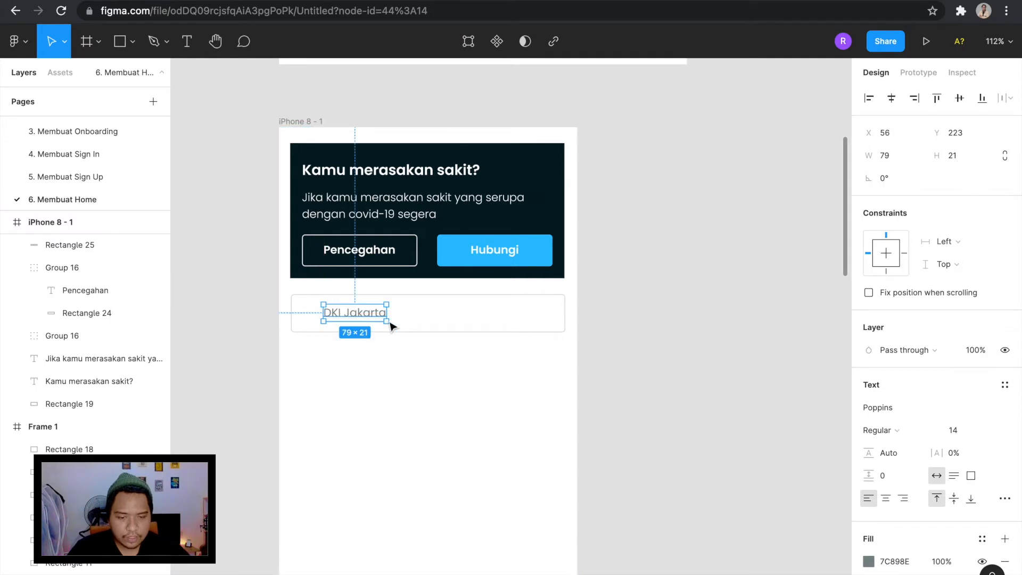
click(610, 365)
Look over the icons beside the color swatches in Frame 1 for a map icon to go with the location field.
scroll(611, 367, down, 3)
scroll(611, 367, up, 1)
scroll(612, 368, left, 1)
scroll(516, 298, up, 4)
scroll(516, 299, down, 3)
scroll(516, 299, down, 1)
scroll(516, 299, up, 4)
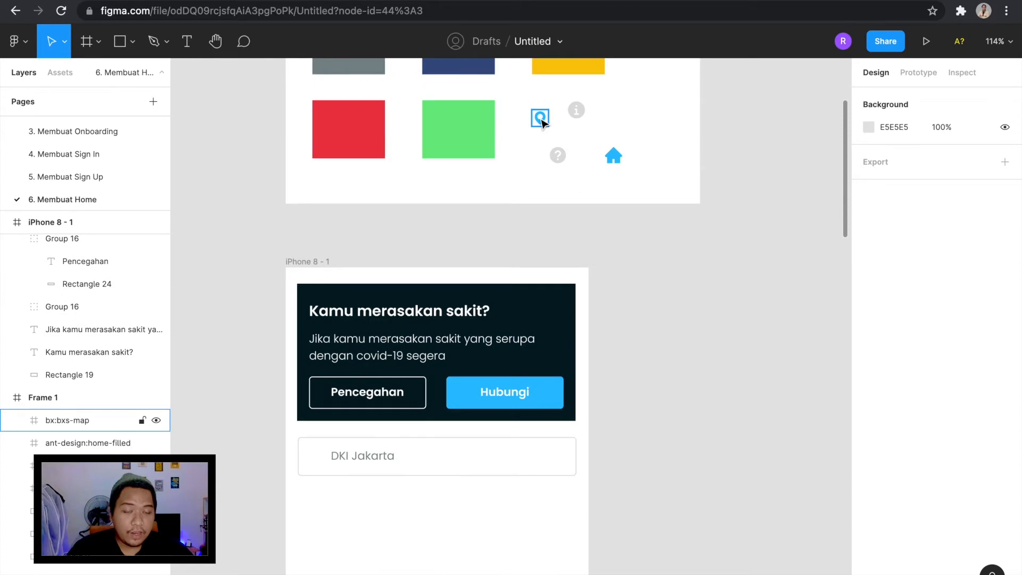
Move the map pin icon from Frame 1 into the location field before the "DKI Jakarta" text, at X 26, Y 223.
scroll(551, 261, up, 2)
scroll(551, 261, right, 1)
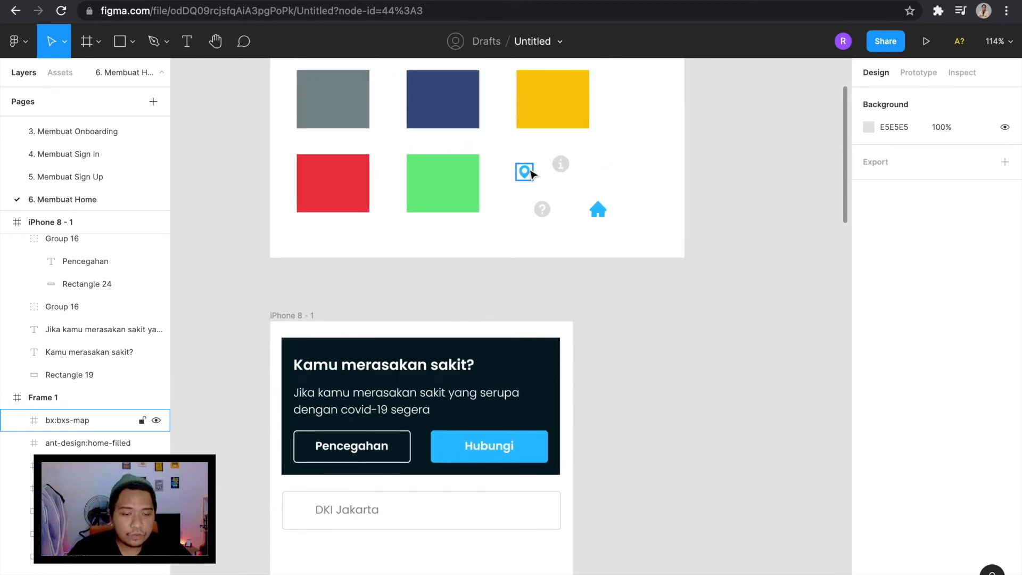
scroll(531, 173, up, 3)
scroll(531, 173, right, 1)
scroll(512, 302, down, 3)
scroll(512, 303, left, 1)
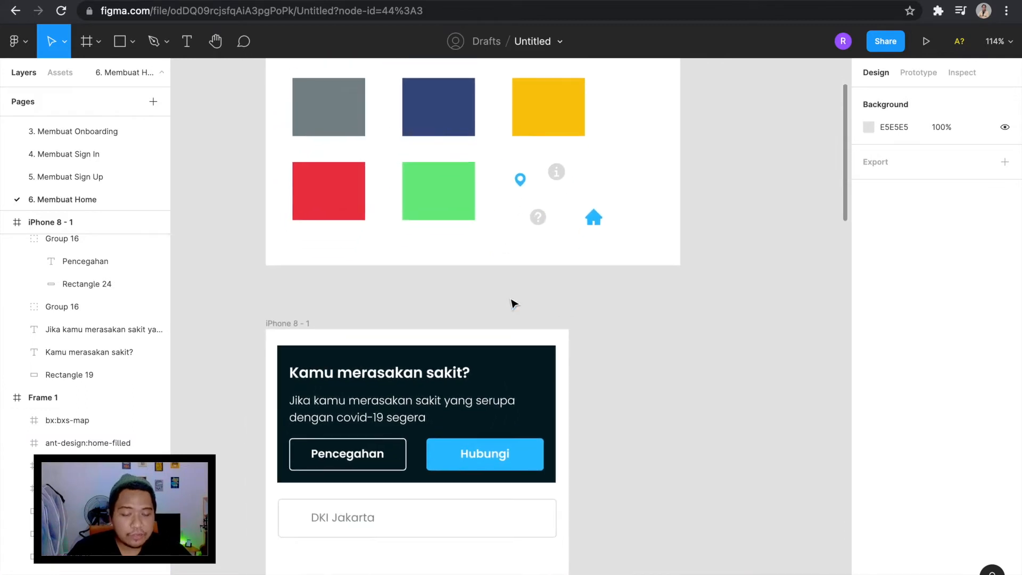
scroll(512, 304, down, 2)
scroll(512, 303, left, 1)
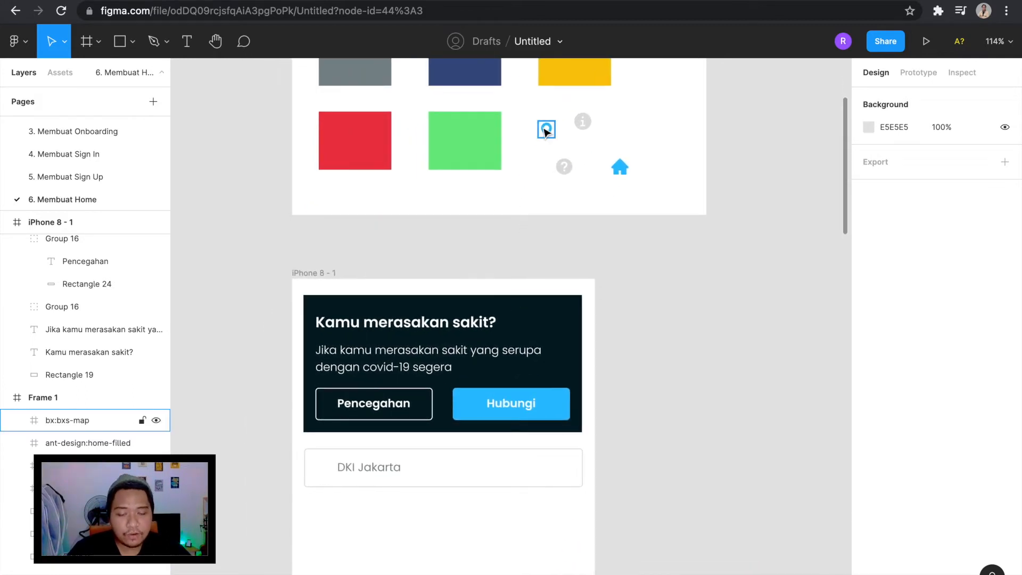
drag(546, 130, 321, 467)
scroll(321, 466, down, 1)
scroll(321, 466, left, 1)
scroll(321, 466, up, 5)
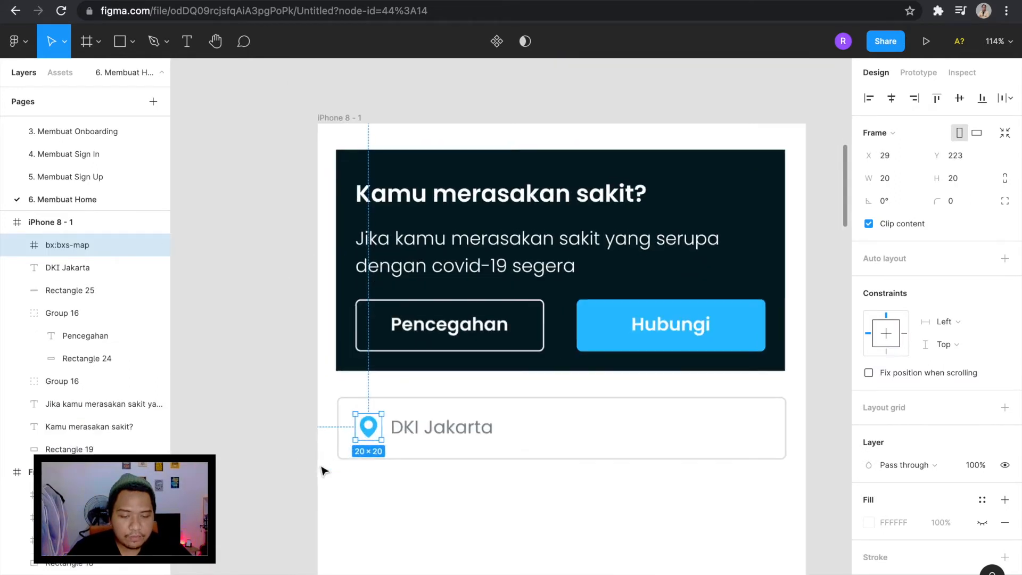
scroll(371, 426, up, 5)
drag(378, 435, 374, 437)
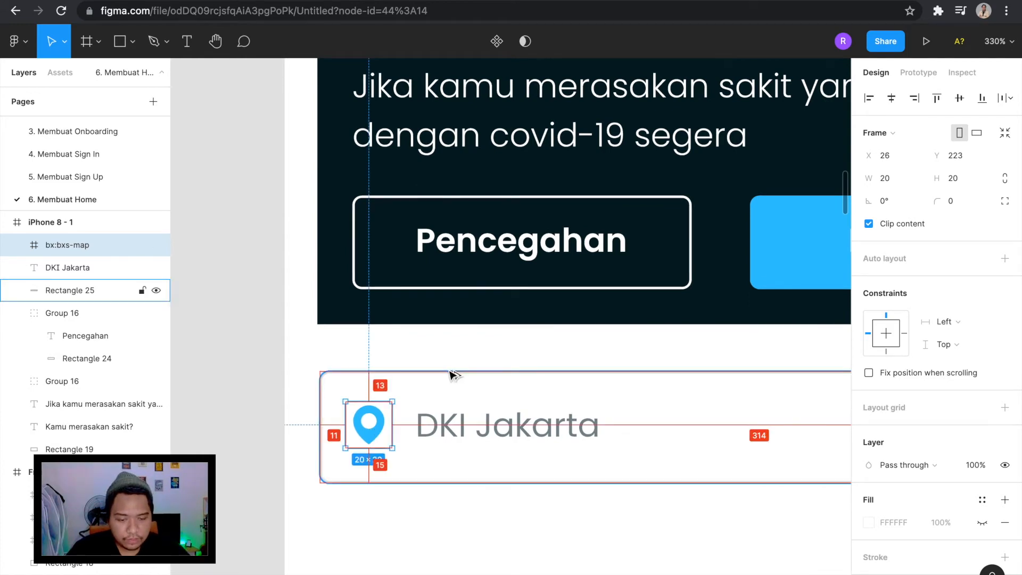
Shift the "DKI Jakarta" text to X 57 and check its distance from the map pin icon.
click(475, 434)
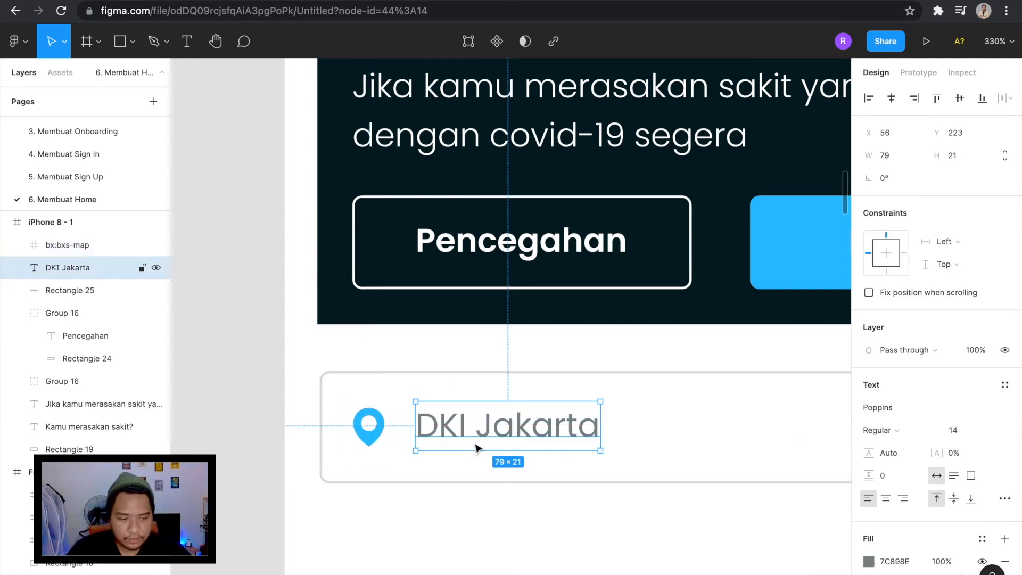
scroll(478, 442, right, 2)
scroll(403, 326, up, 1)
key(alt)
mouse_move(270, 400)
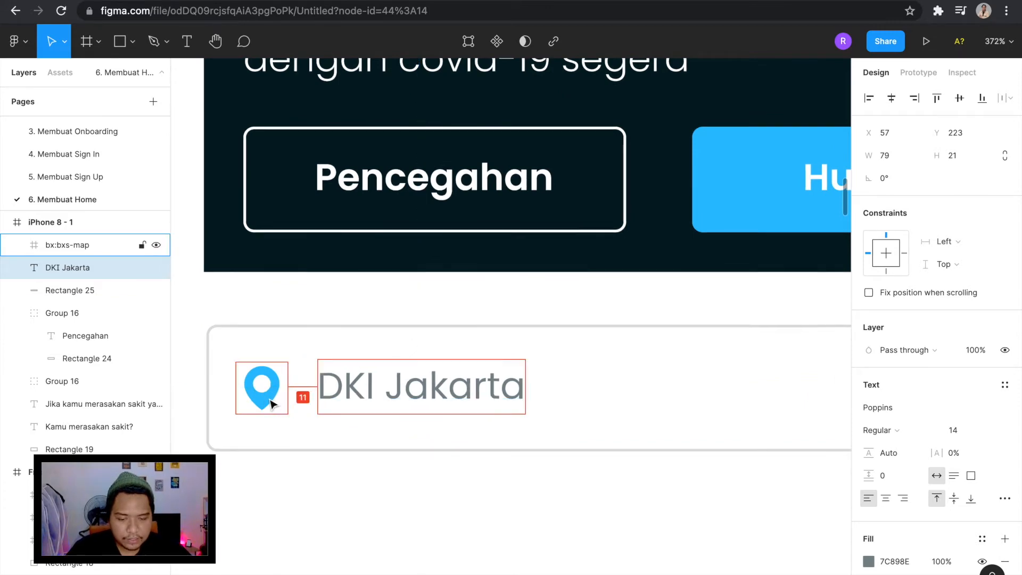
click(272, 402)
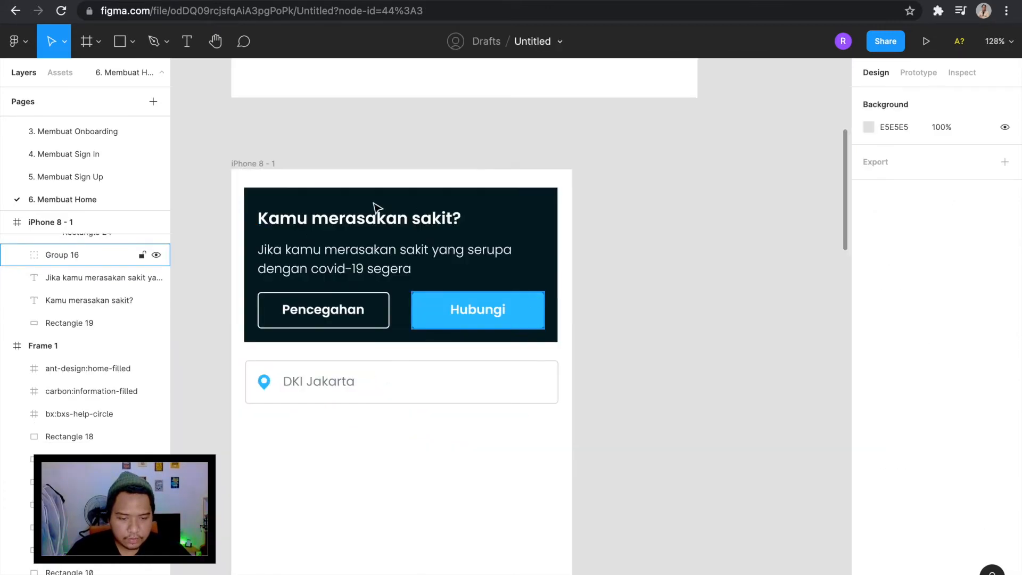
Paste the down-arrow icon into the phone frame and align it at the far end of the location field, opposite the map pin.
scroll(416, 234, down, 2)
key(ctrl+v)
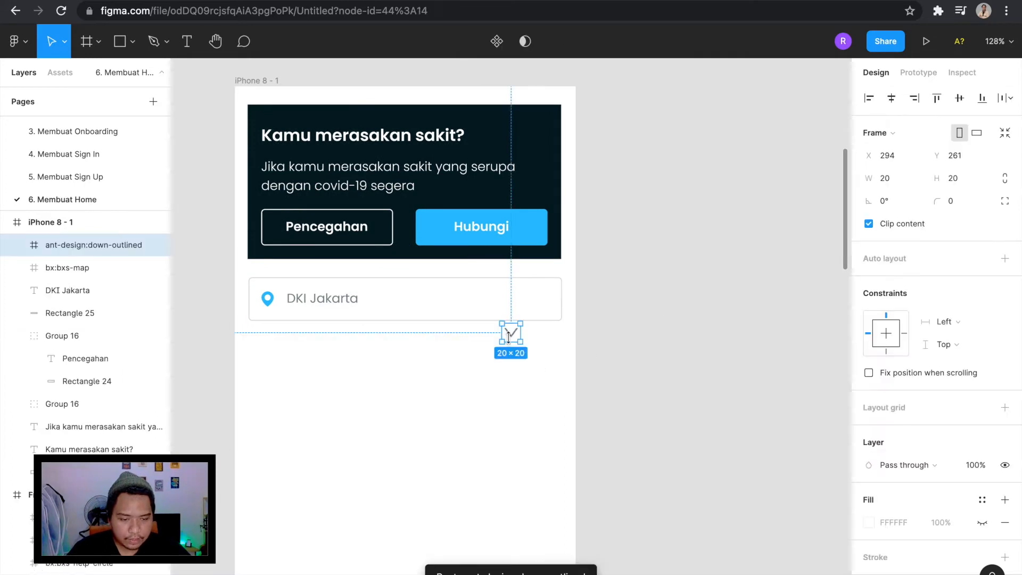
drag(512, 339, 554, 308)
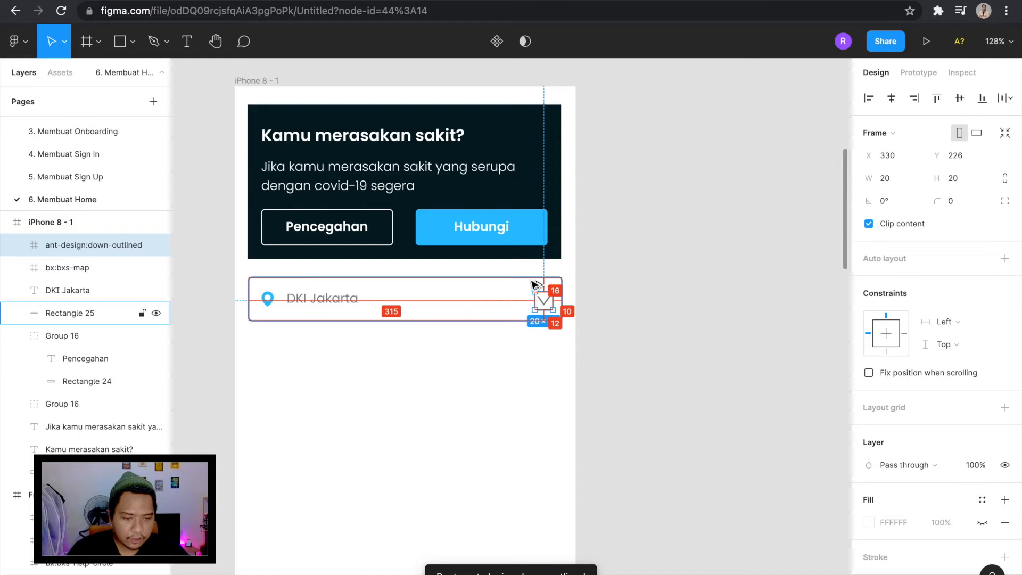
key(Up)
key(Up)
key(Left)
click(660, 319)
scroll(660, 320, down, 3)
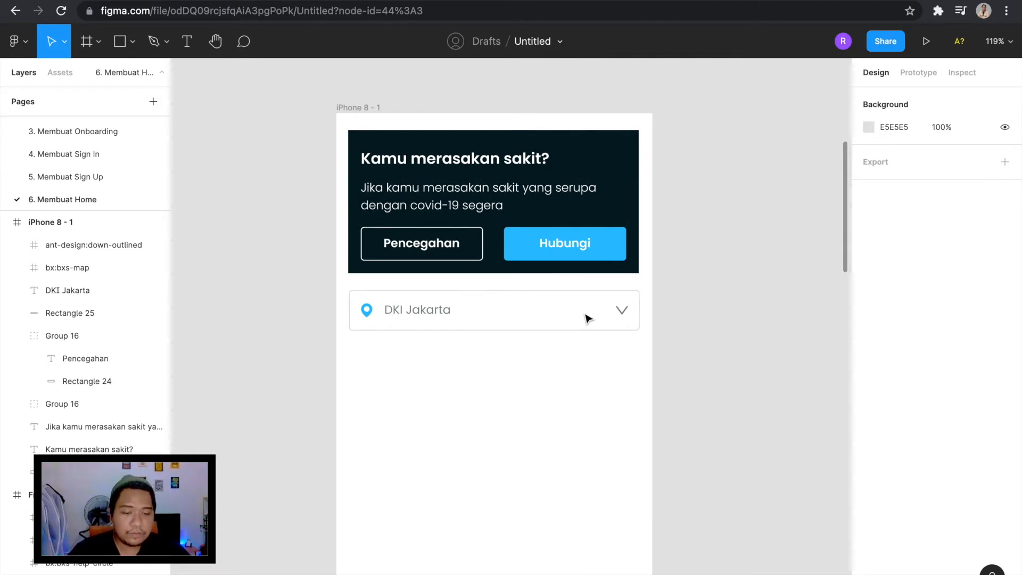
Move the down-arrow icon out beside the phone frame and back into the location field, at X 329, Y 224.
drag(618, 312, 733, 323)
click(424, 346)
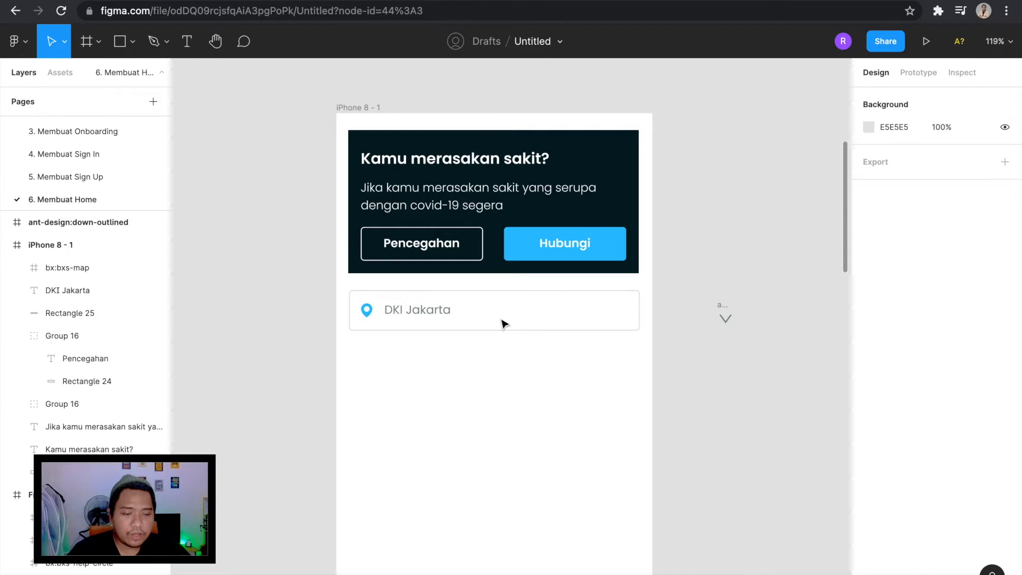
drag(723, 315, 620, 299)
scroll(620, 298, up, 5)
key(alt)
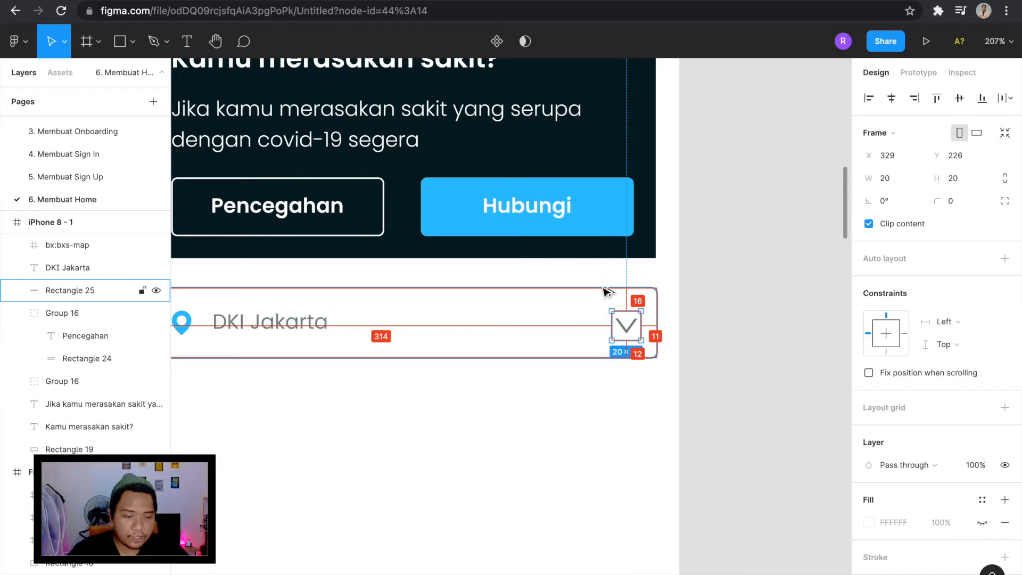
key(Up)
key(Up)
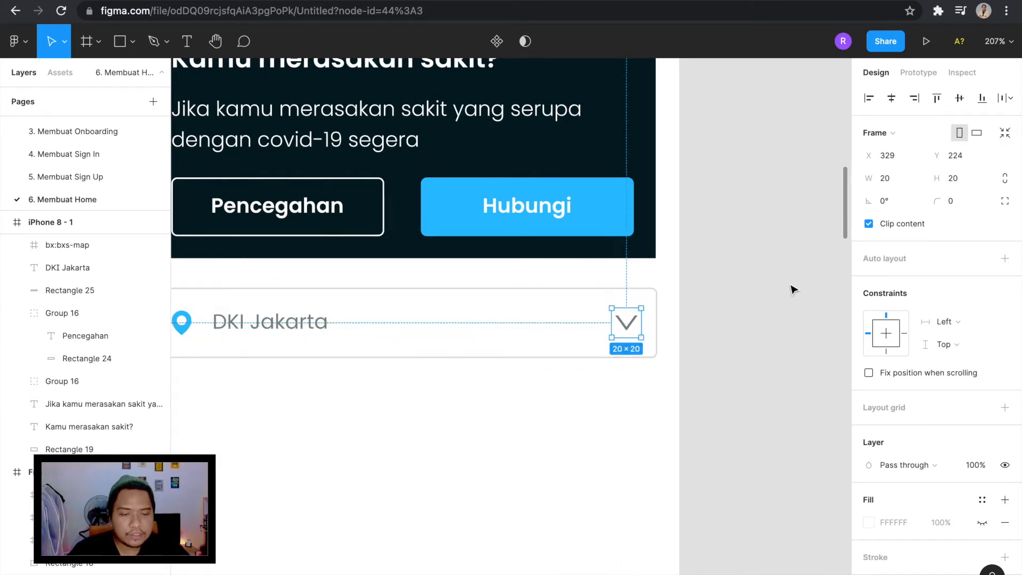
click(793, 289)
Add the text "Update Kasus Covid-19" on the canvas beside the phone frame.
scroll(793, 288, down, 6)
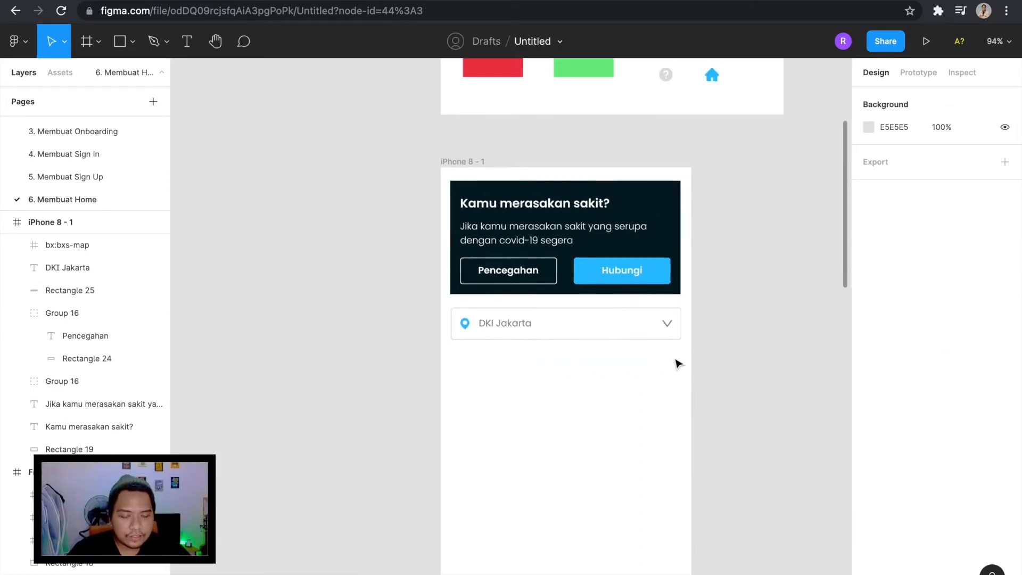
scroll(413, 269, down, 5)
scroll(413, 269, up, 5)
scroll(413, 269, up, 4)
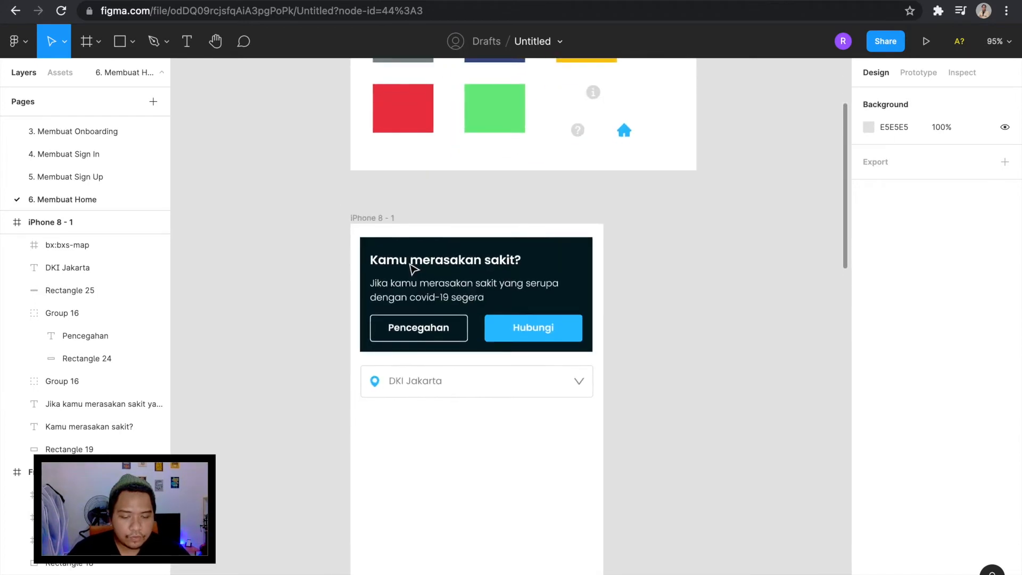
scroll(510, 379, down, 3)
key(t)
scroll(633, 373, down, 1)
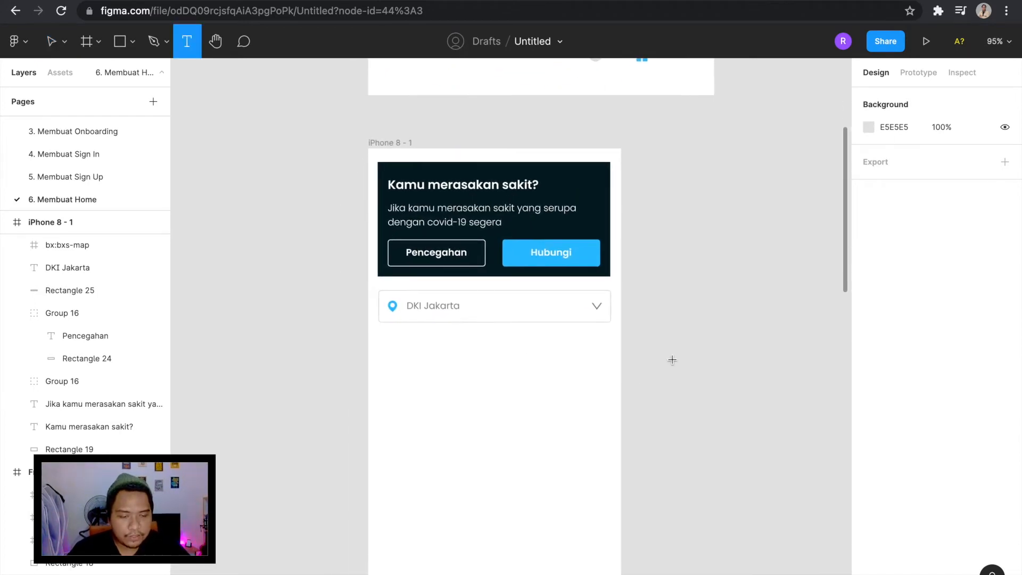
click(672, 360)
text(Update Kasus Covid)
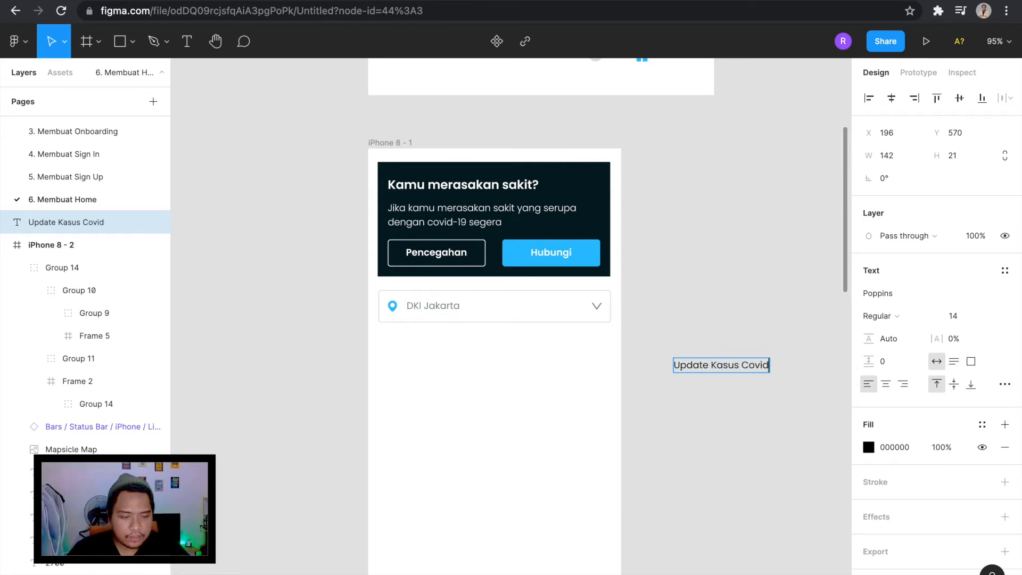
key(Escape)
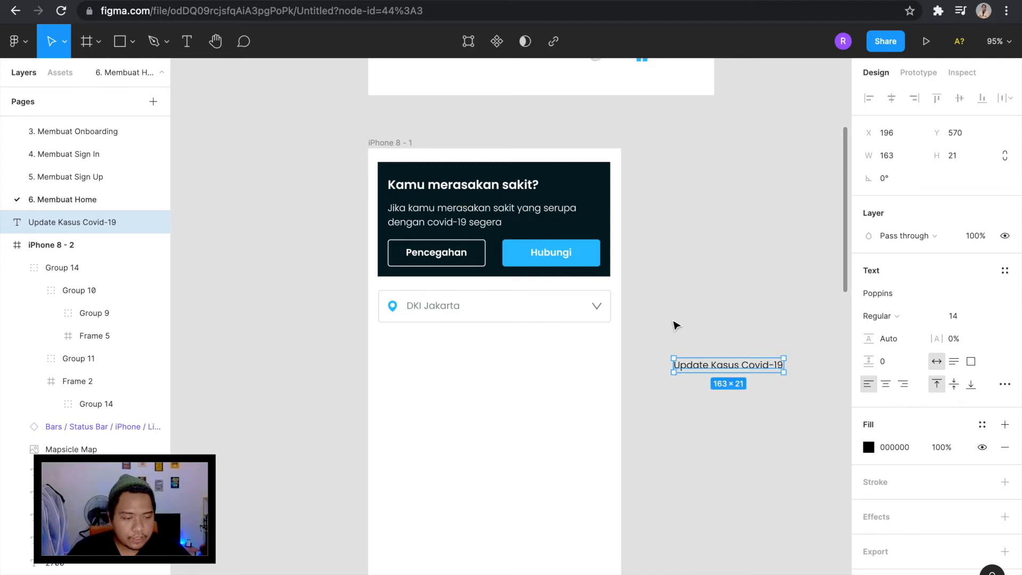
Set the "Update Kasus Covid-19" text to SemiBold and place it below the location field at X 14, Y 278.
scroll(800, 329, right, 3)
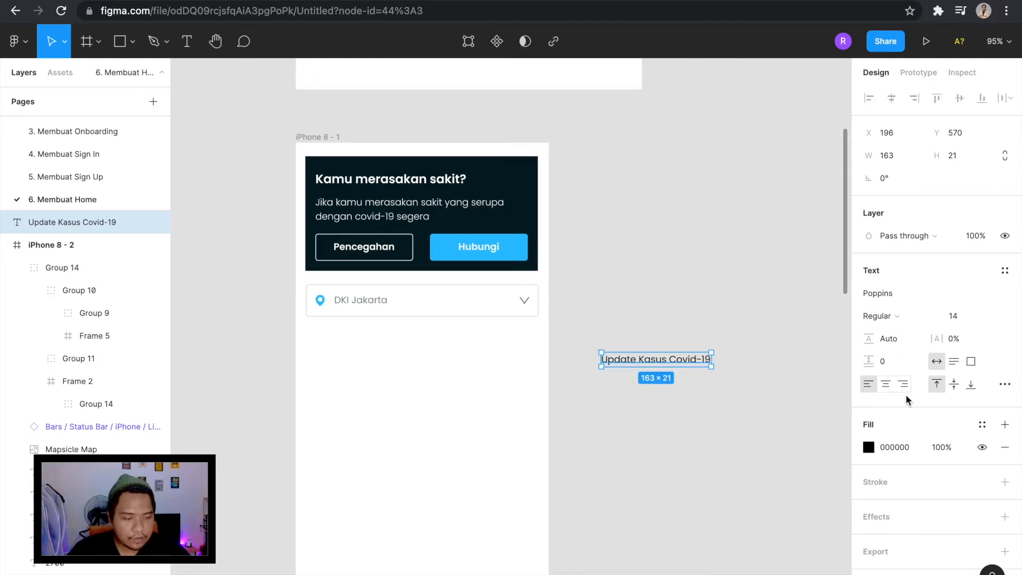
click(897, 314)
click(904, 346)
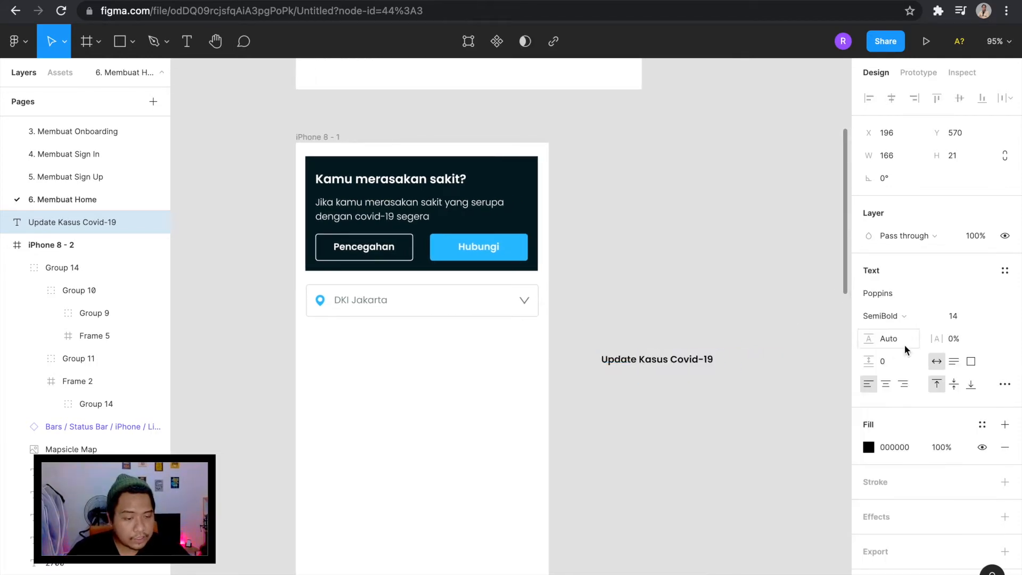
drag(681, 366, 384, 344)
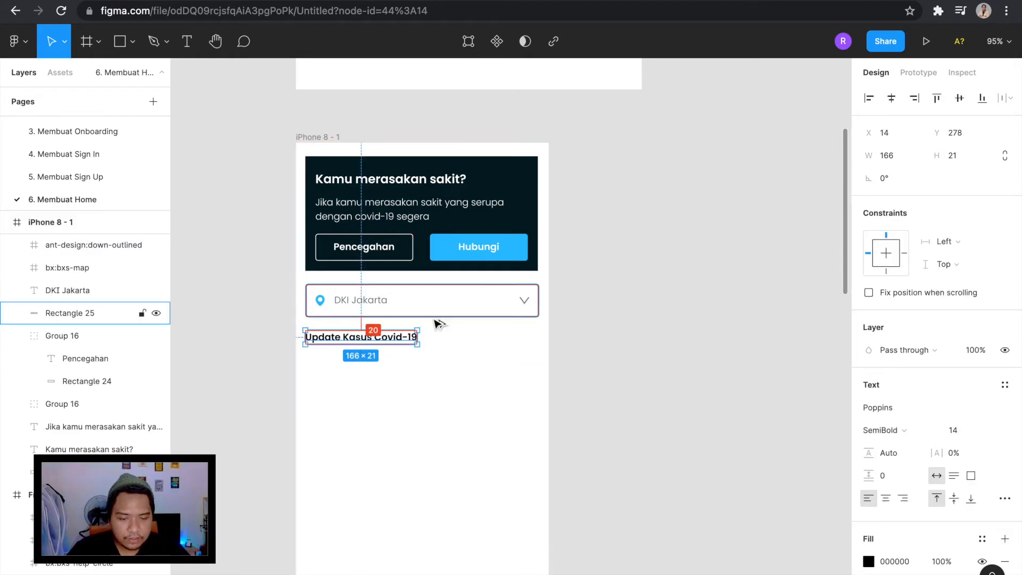
scroll(436, 323, left, 1)
scroll(436, 324, down, 1)
click(324, 344)
scroll(431, 306, up, 3)
Duplicate the "Update Kasus Covid-19" heading below itself at Y 310 and set the copy to Light, size 12.
click(431, 306)
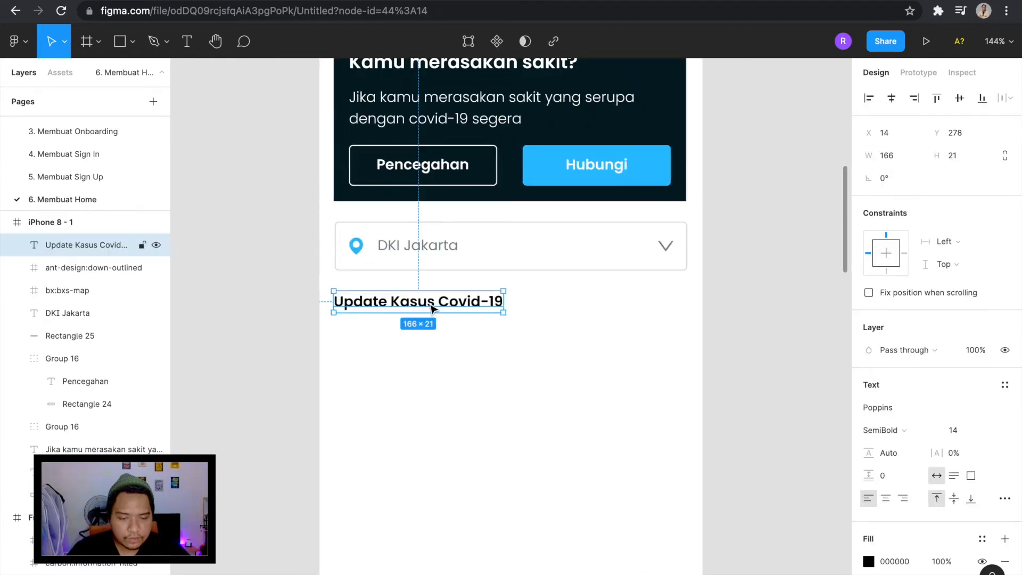
drag(432, 308, 452, 323)
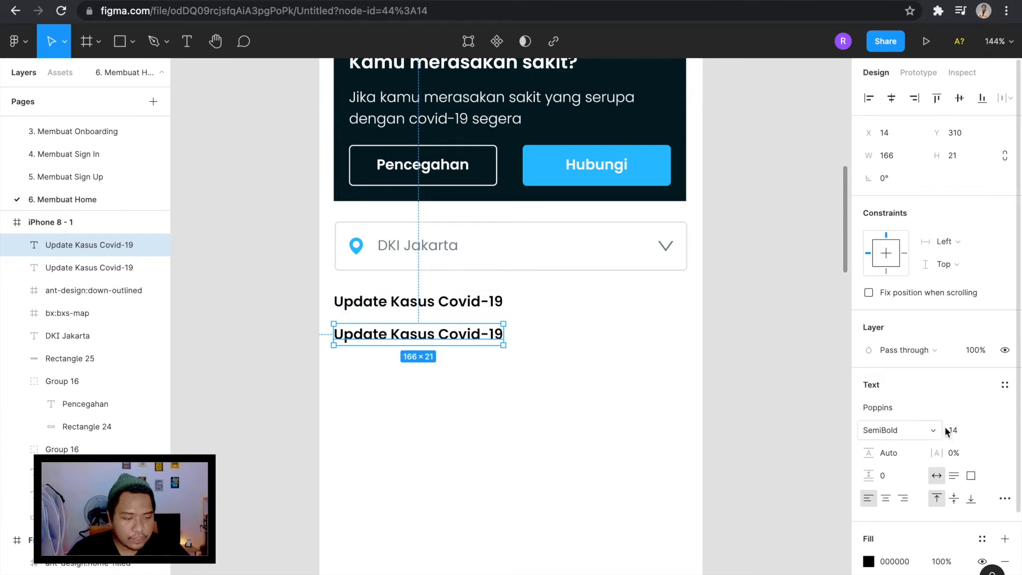
click(901, 432)
click(912, 379)
click(992, 431)
click(983, 397)
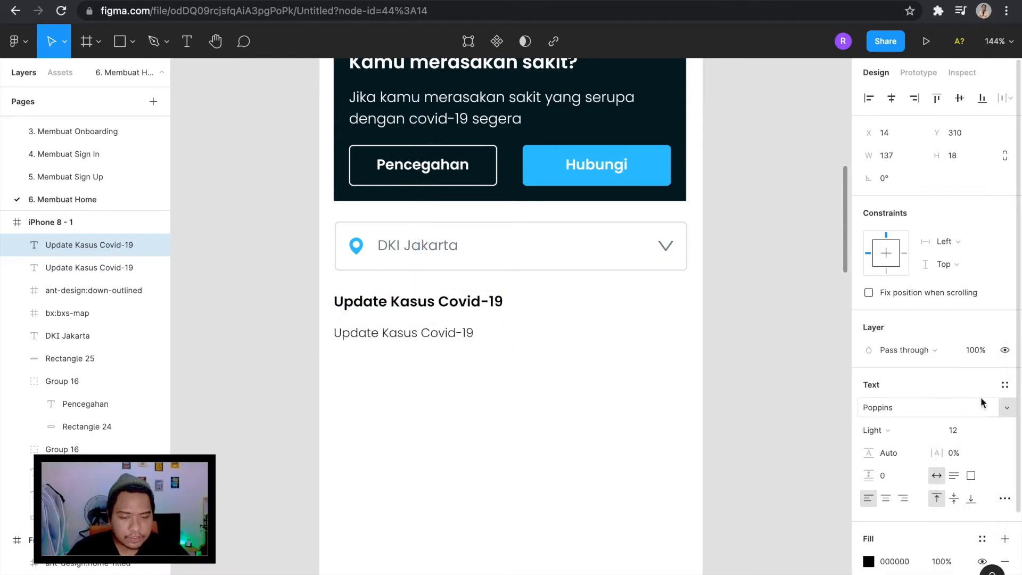
Replace the wording of the lower text copy with "Terkahir Dilihat".
double_click(420, 336)
text(Te)
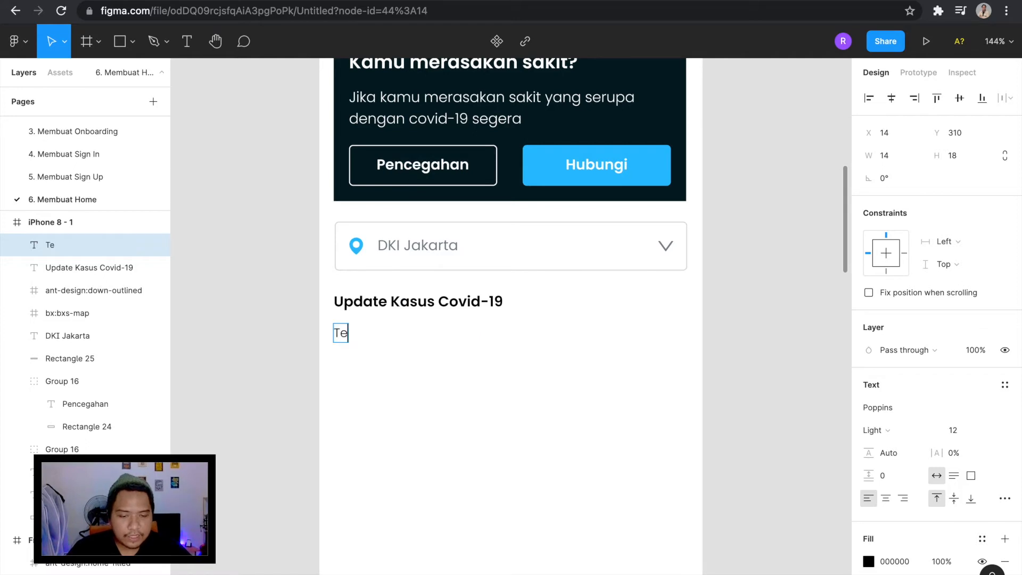
text(rkahir Dilihat)
click(429, 363)
scroll(430, 362, down, 4)
scroll(365, 354, up, 5)
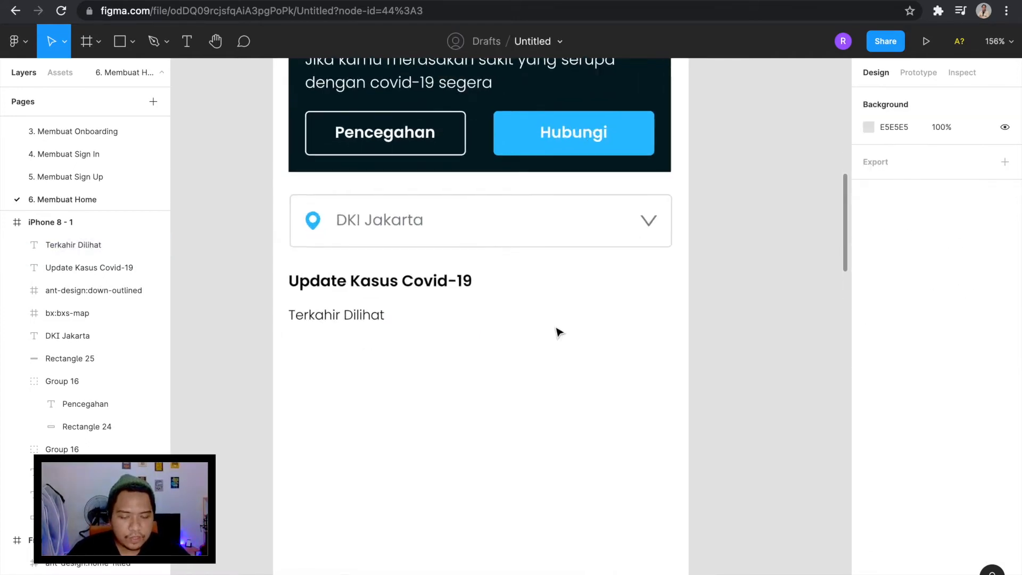
scroll(482, 341, down, 3)
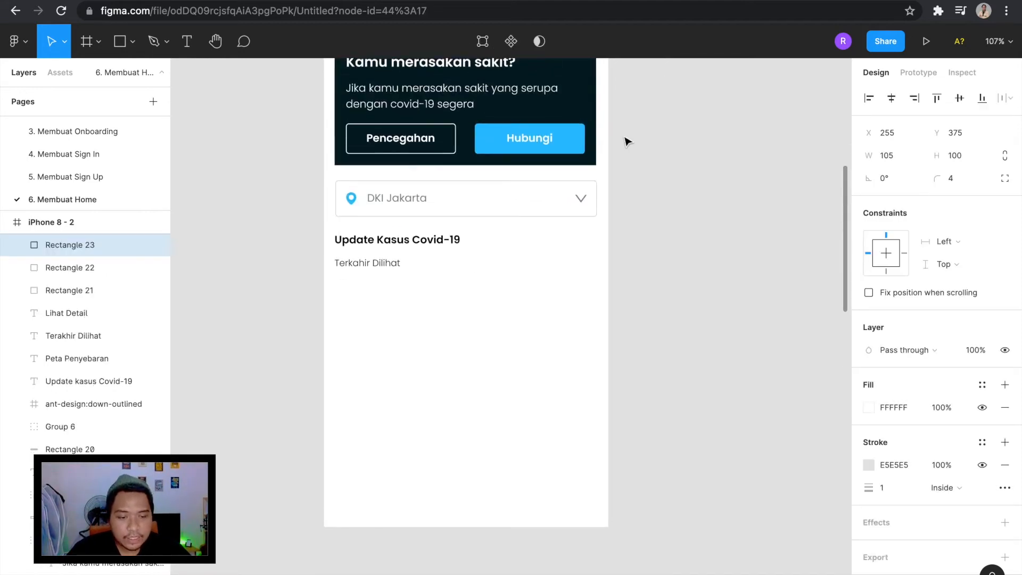
Draw a rectangle on the canvas beside the phone frame and set its size to 105 by 100.
click(669, 182)
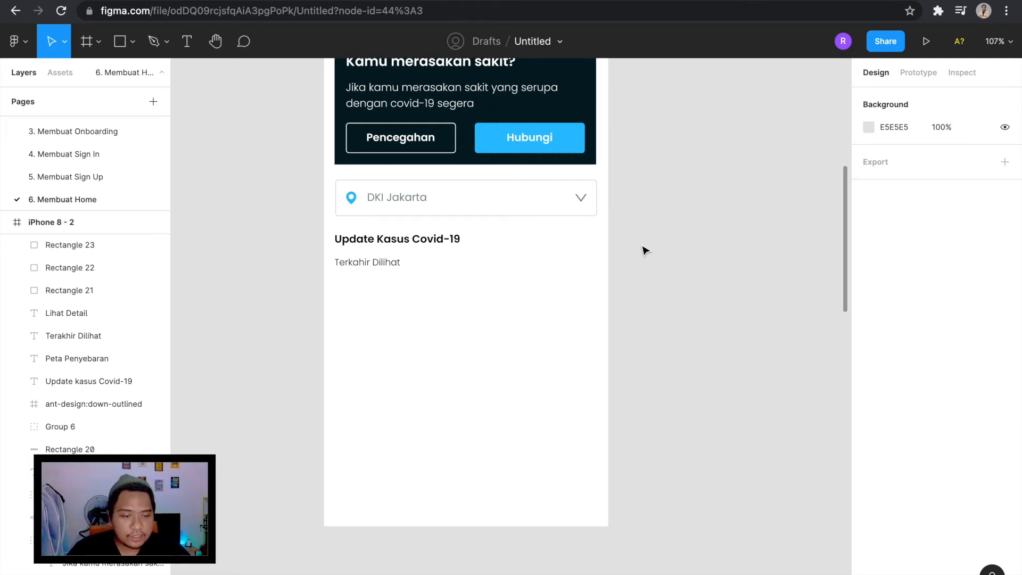
key(r)
drag(691, 312, 641, 243)
click(894, 156)
text(105)
key(Return)
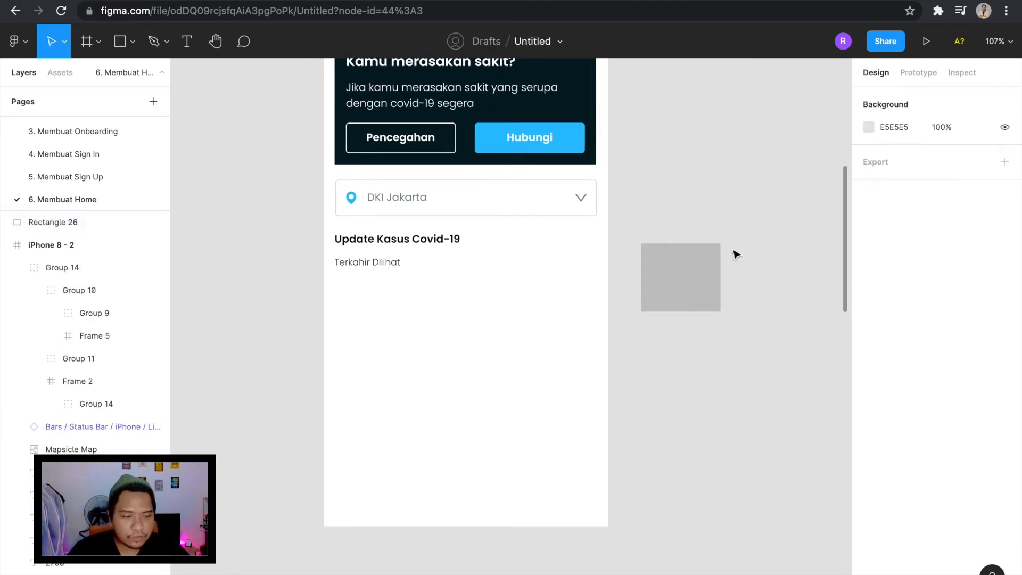
key(BackSpace)
key(BackSpace)
text(100)
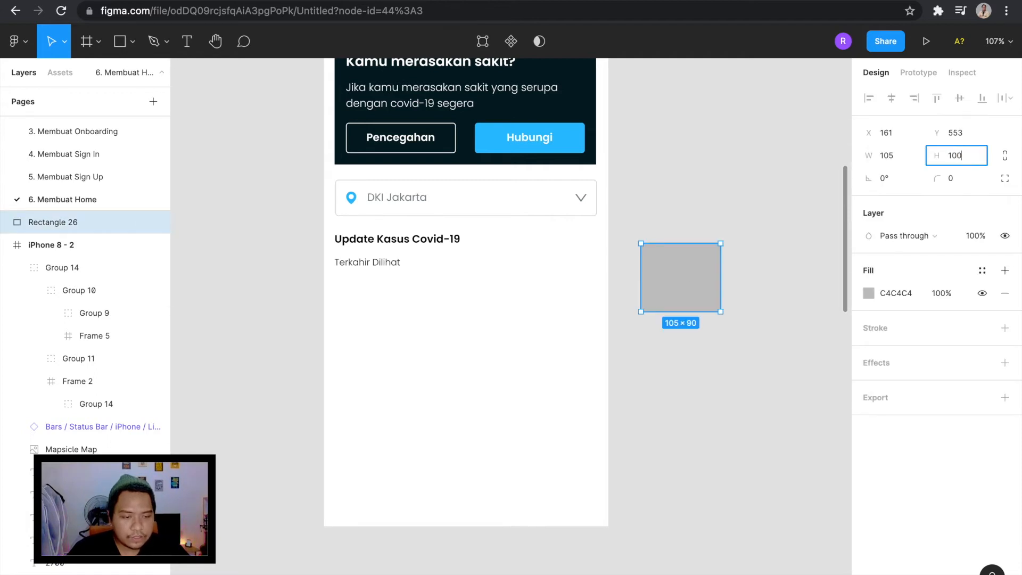
key(Return)
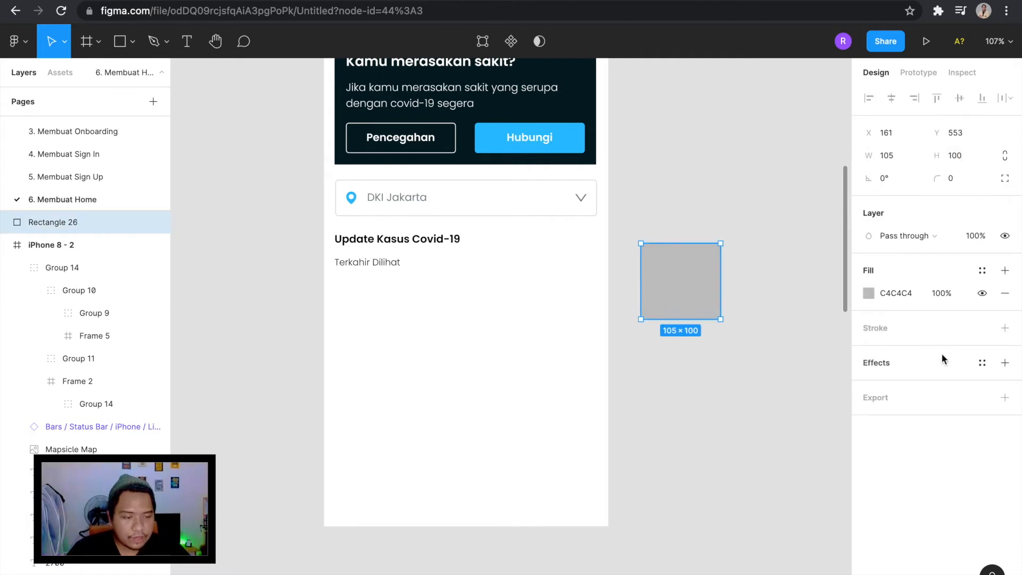
Try a white FFFFFF fill on the new rectangle, and remove the fill.
click(869, 293)
drag(778, 286, 641, 194)
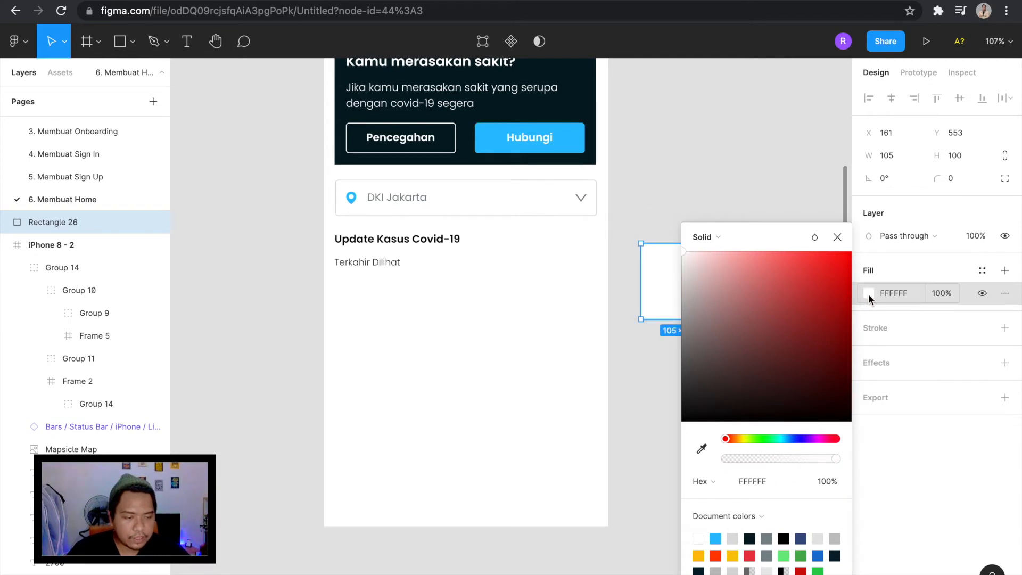
click(1005, 293)
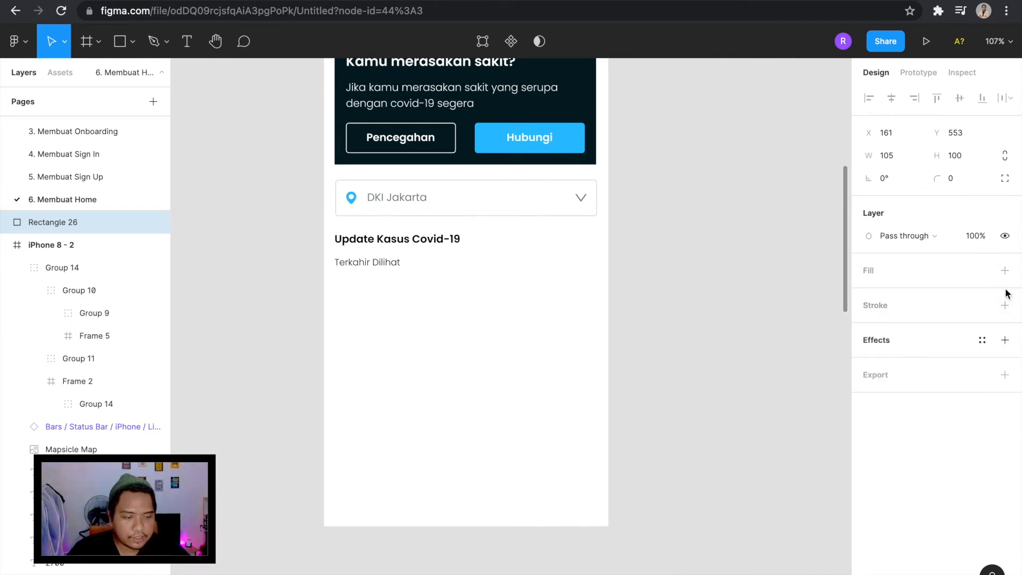
Give the new rectangle a stroke of 1 in DEDEDE, sampled from the light grey palette swatch.
click(1005, 305)
click(869, 328)
click(702, 449)
scroll(535, 290, up, 3)
scroll(536, 289, up, 5)
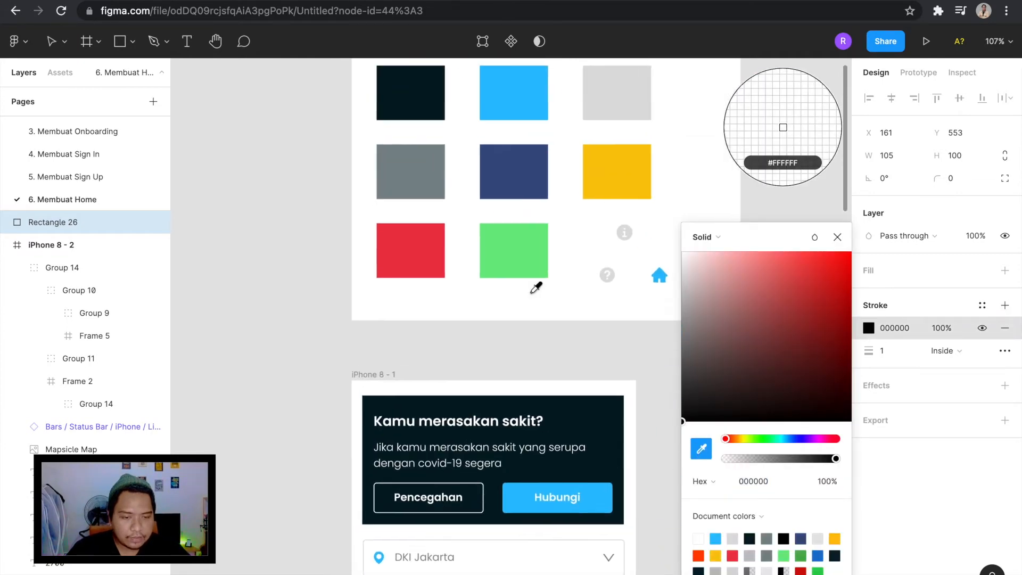
click(607, 148)
scroll(516, 401, down, 10)
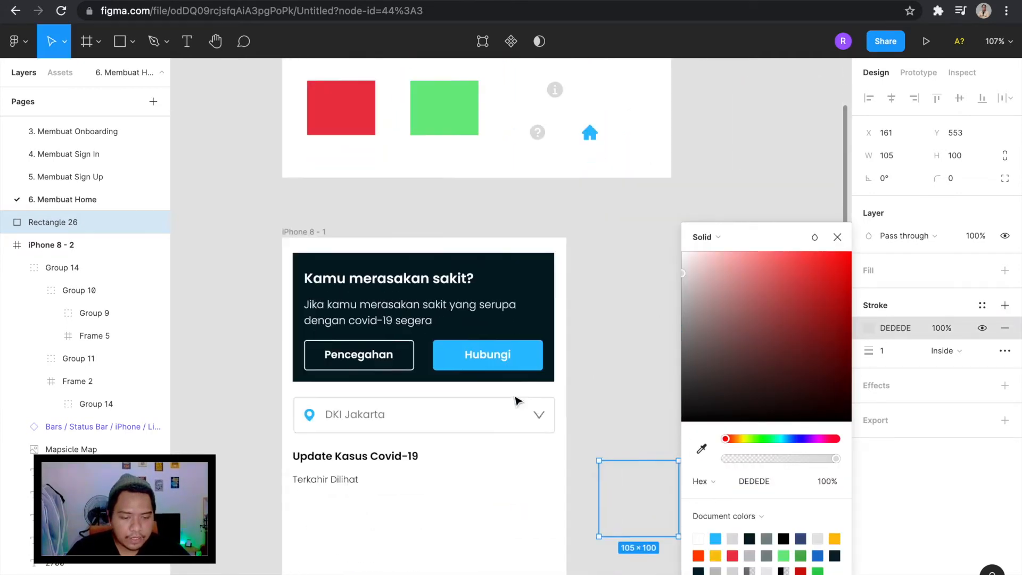
click(633, 294)
Move the outlined rectangle into the phone frame beneath "Terkahir Dilihat", at X 15 and Y 339.
drag(646, 381, 339, 424)
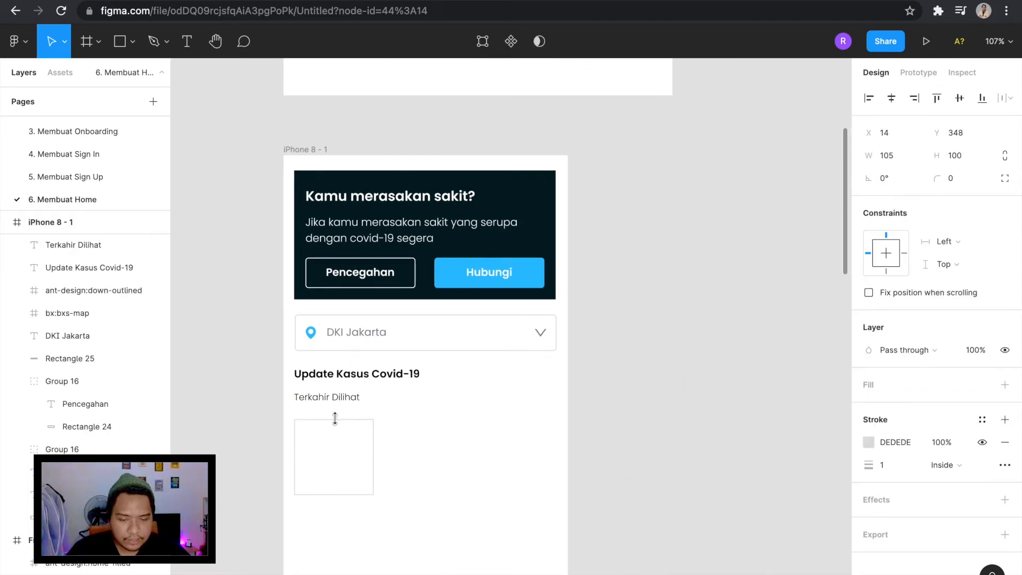
scroll(339, 424, up, 5)
key(Up)
key(Up)
key(Up)
key(Up)
key(Up)
key(Up)
key(Up)
key(Up)
key(Up)
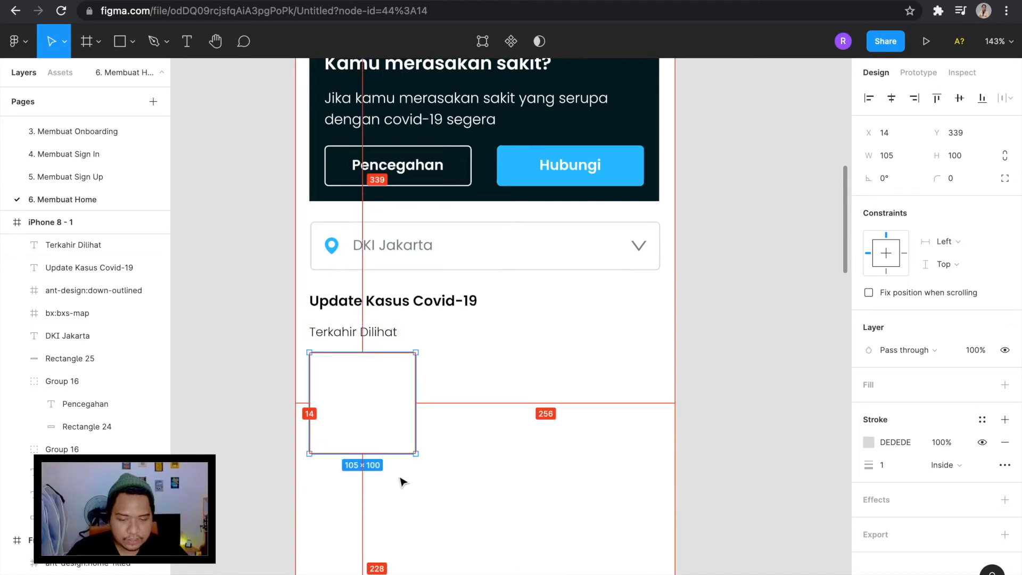
key(Right)
Duplicate the outlined card twice in the same row, with the copies at X 135 and X 255.
drag(403, 393, 525, 394)
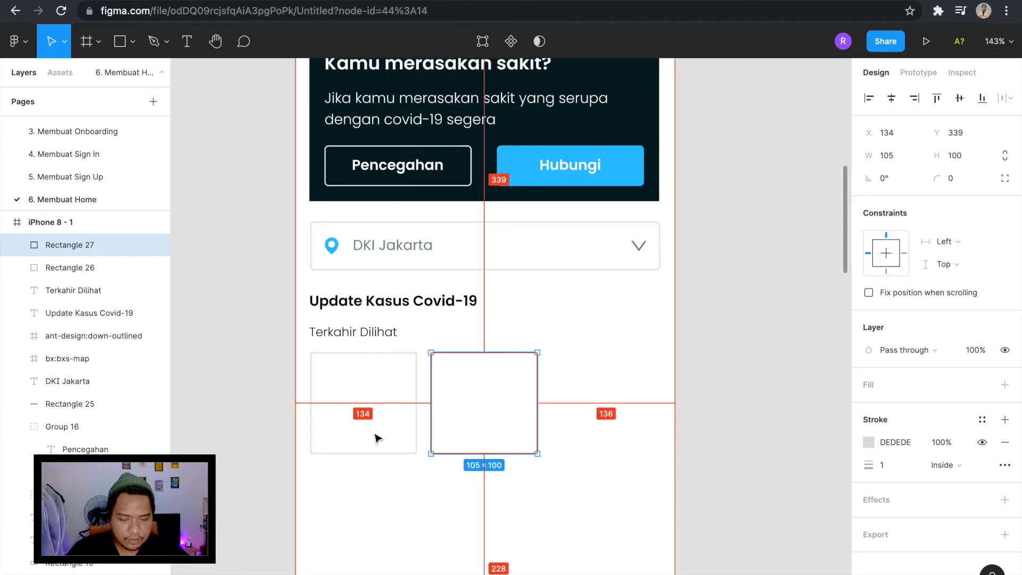
key(Right)
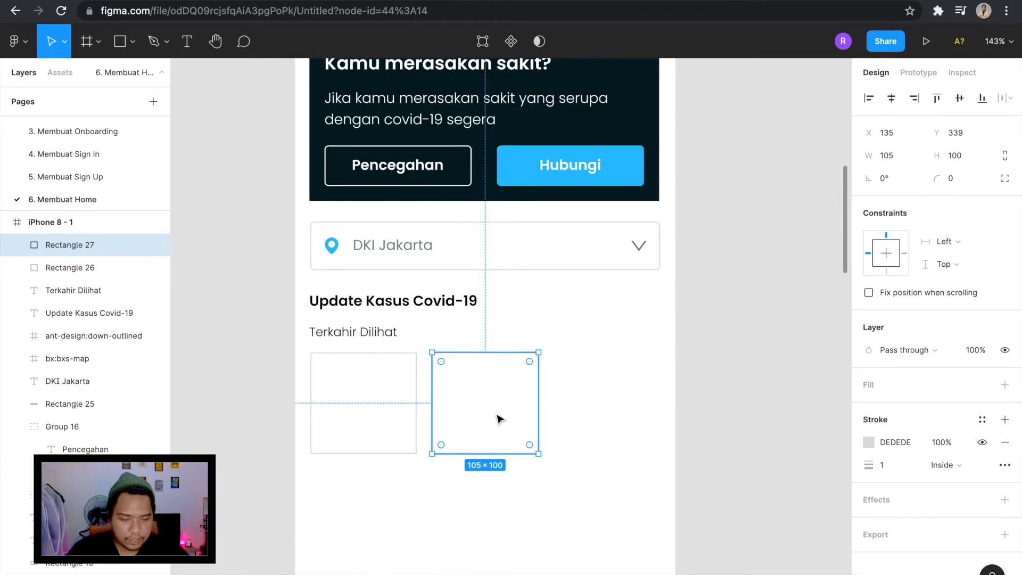
drag(499, 419, 616, 397)
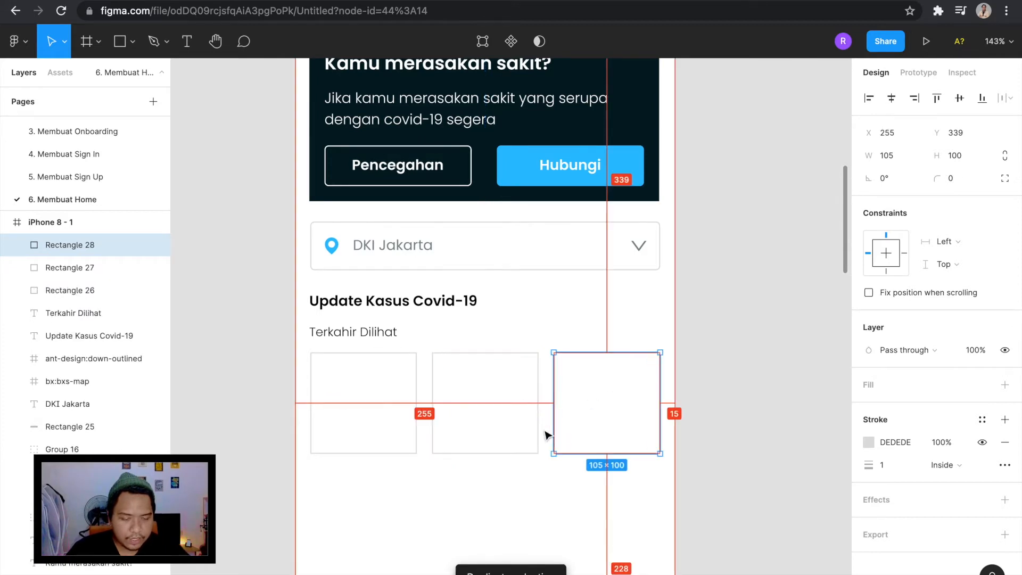
click(532, 457)
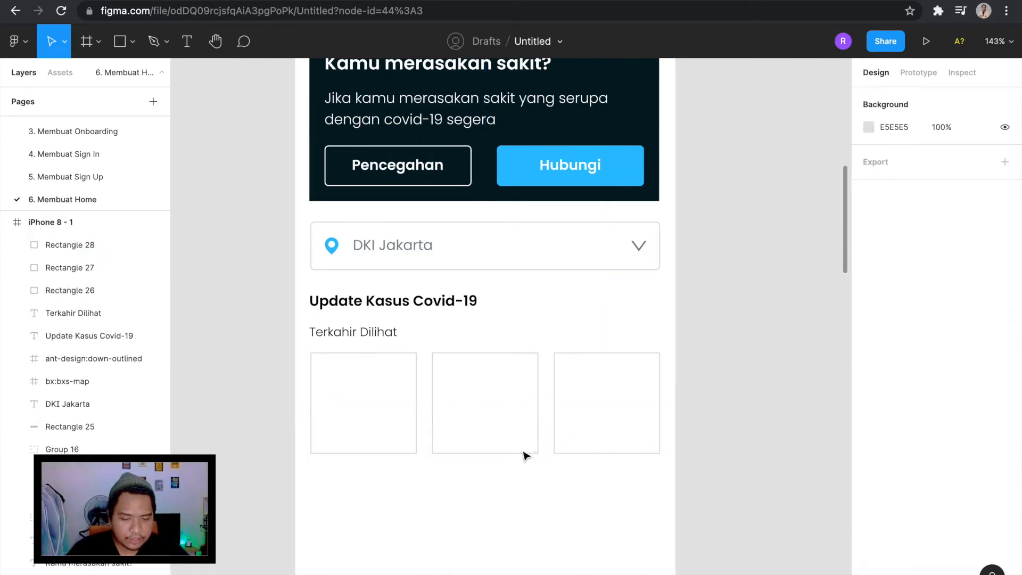
click(432, 423)
click(397, 451)
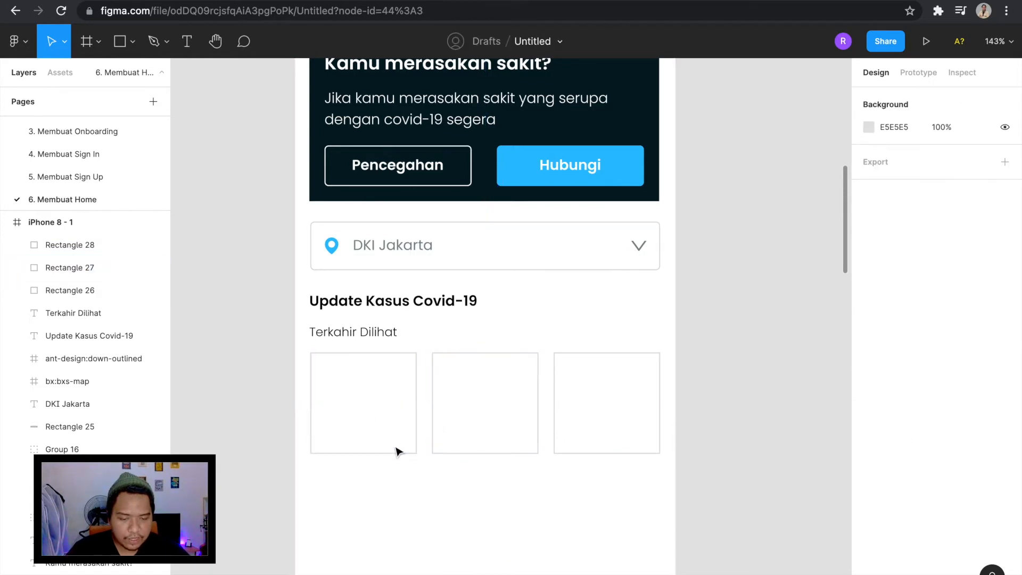
click(397, 453)
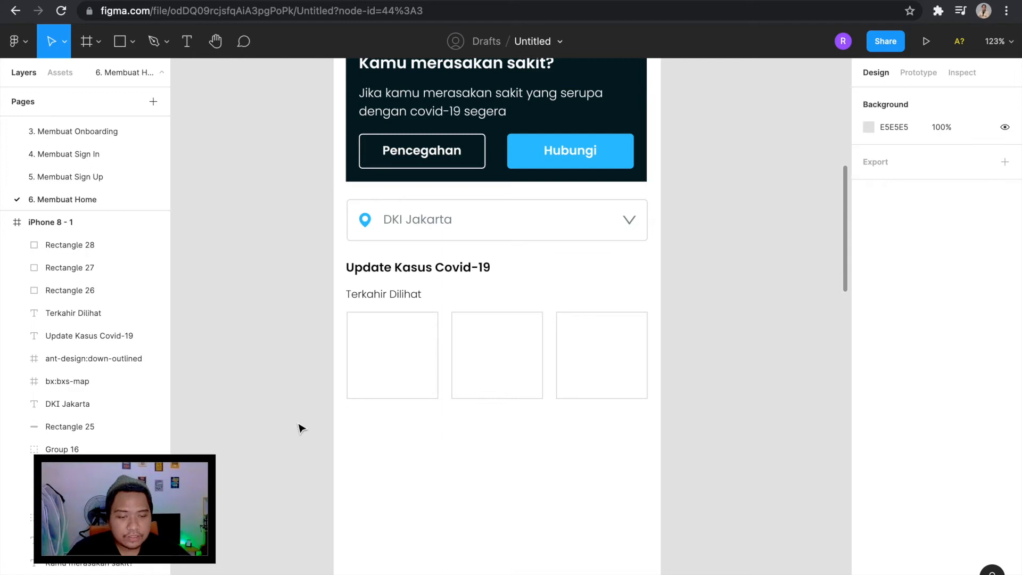
Set the corner radius of all three outlined cards to 4.
drag(671, 449, 341, 320)
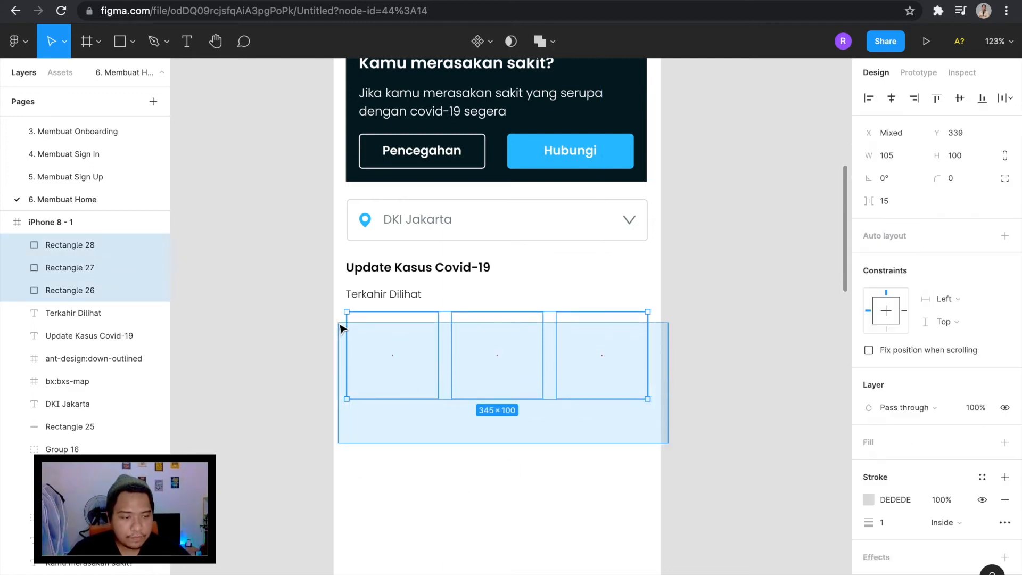
click(961, 181)
text(4)
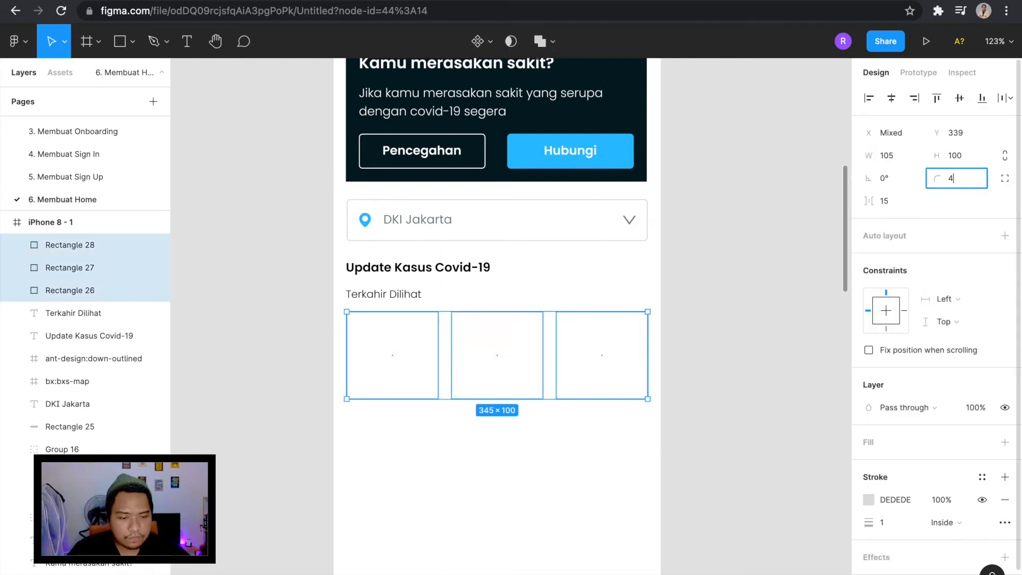
key(Return)
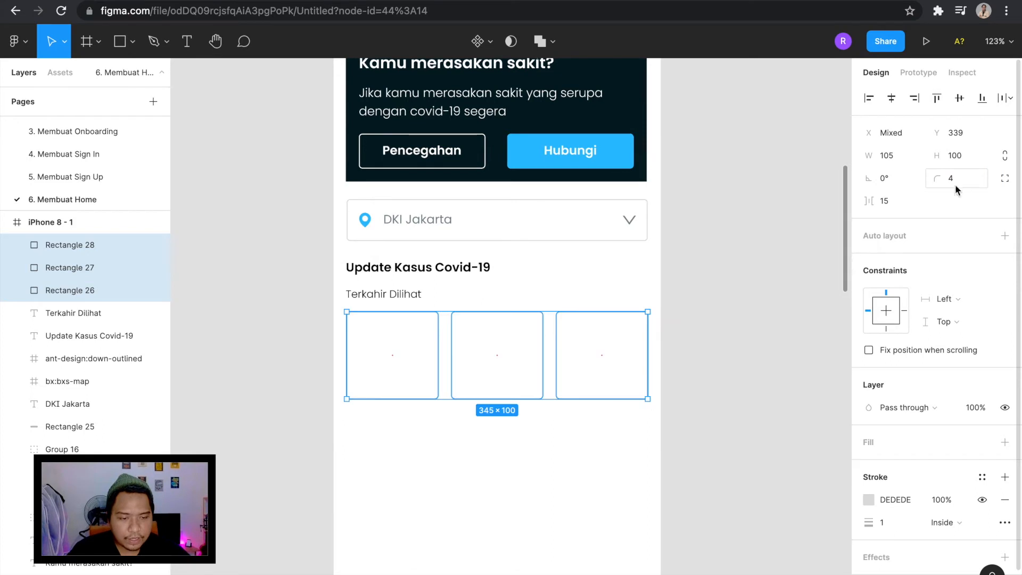
Set the corner radius of the dark "Kamu merasakan sakit?" banner rectangle to 4.
click(600, 237)
click(645, 111)
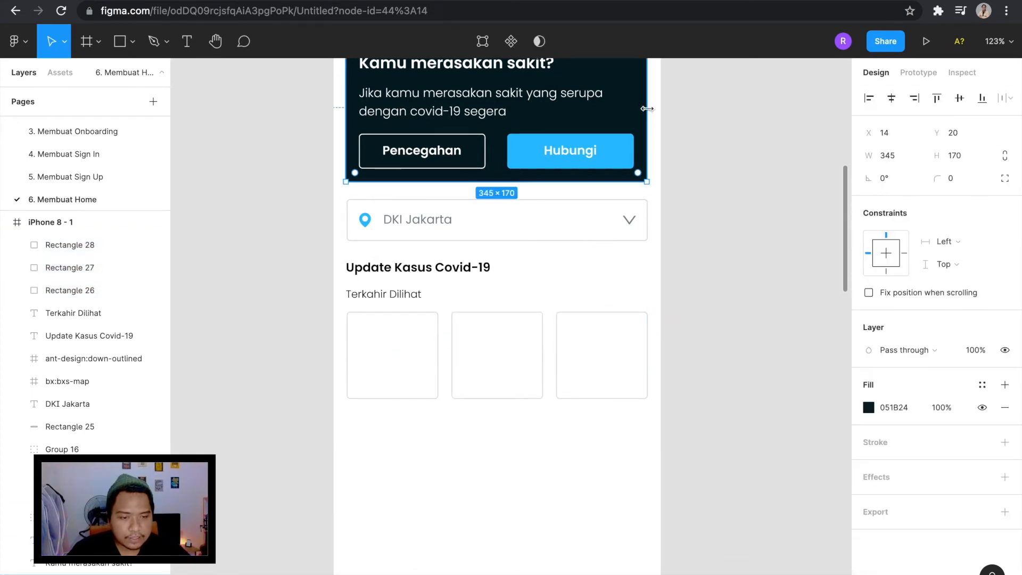
scroll(651, 114, up, 2)
click(974, 184)
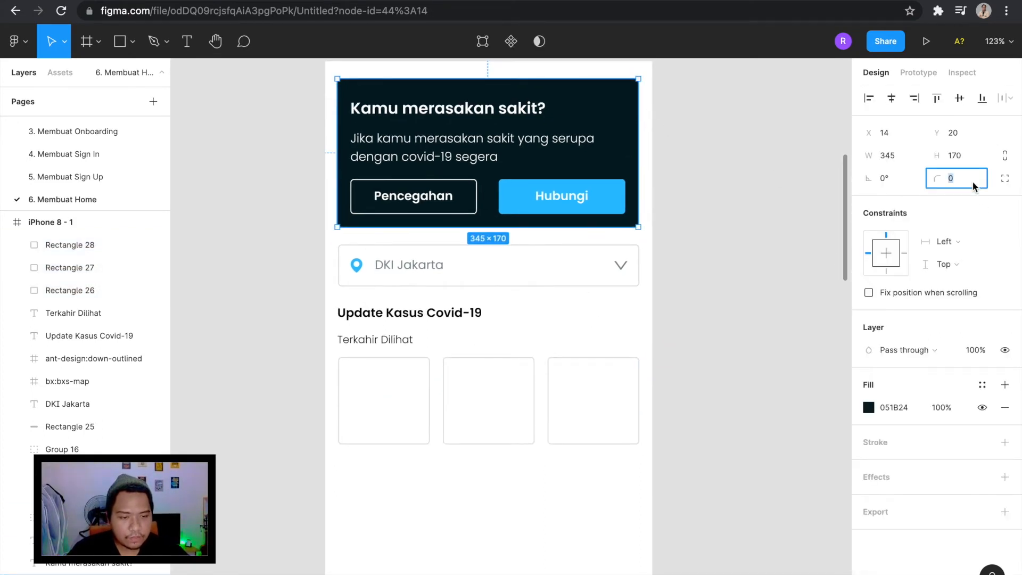
text(4)
click(717, 272)
scroll(714, 269, down, 2)
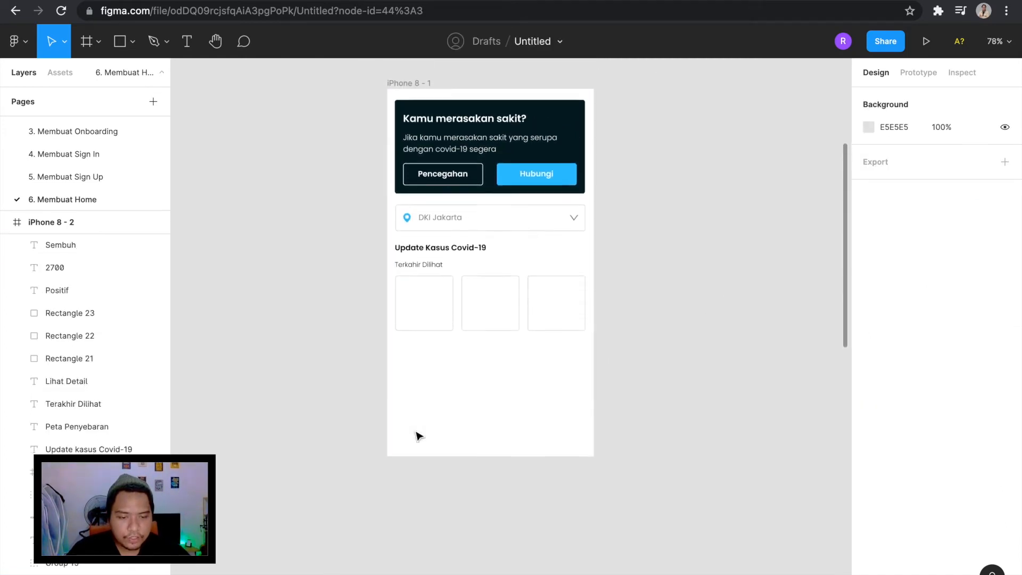
Add the text "3000" on the canvas beside the phone frame and set it to Regular, size 30.
scroll(418, 434, up, 2)
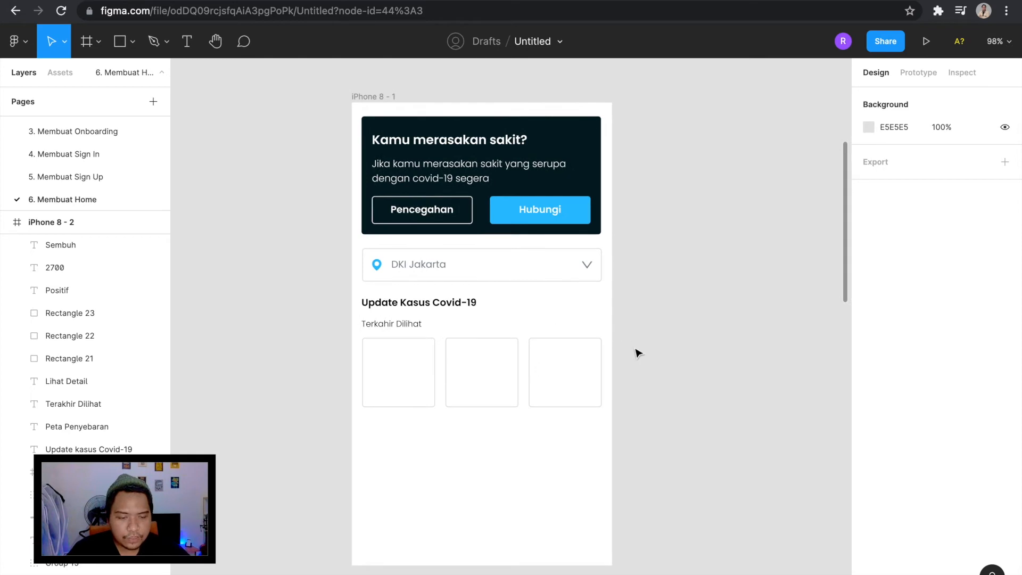
key(t)
click(630, 364)
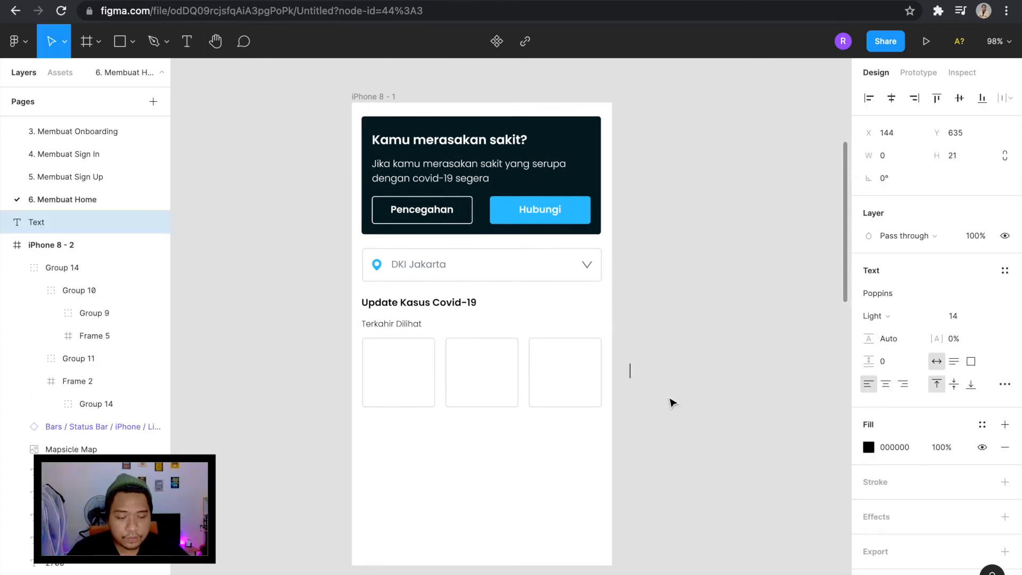
text(3000)
key(Escape)
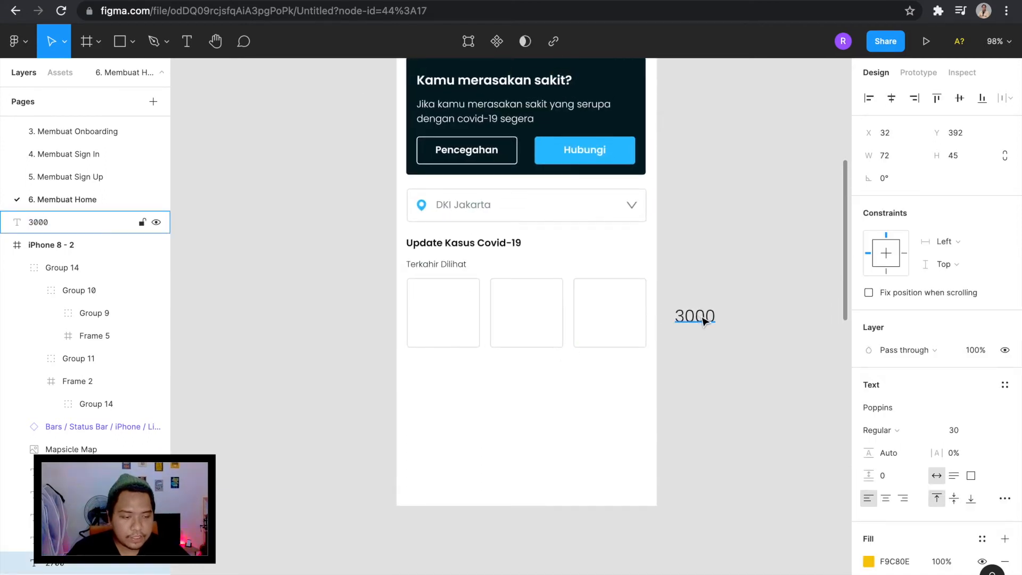
click(704, 320)
click(958, 316)
click(961, 316)
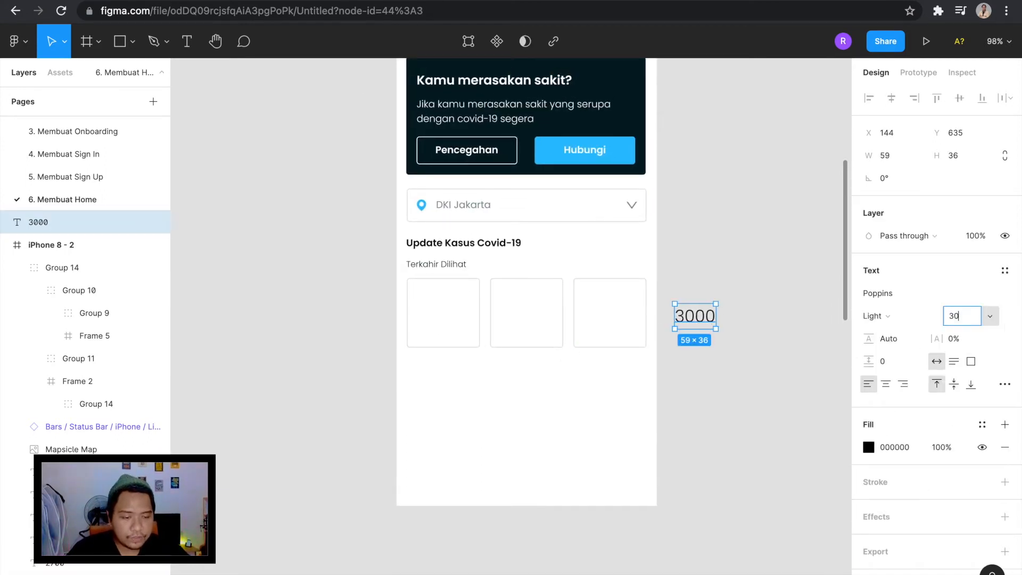
key(Return)
scroll(705, 326, down, 3)
click(882, 318)
click(905, 334)
Fill the "3000" text with F9C80E, sampled from the yellow palette swatch.
click(869, 449)
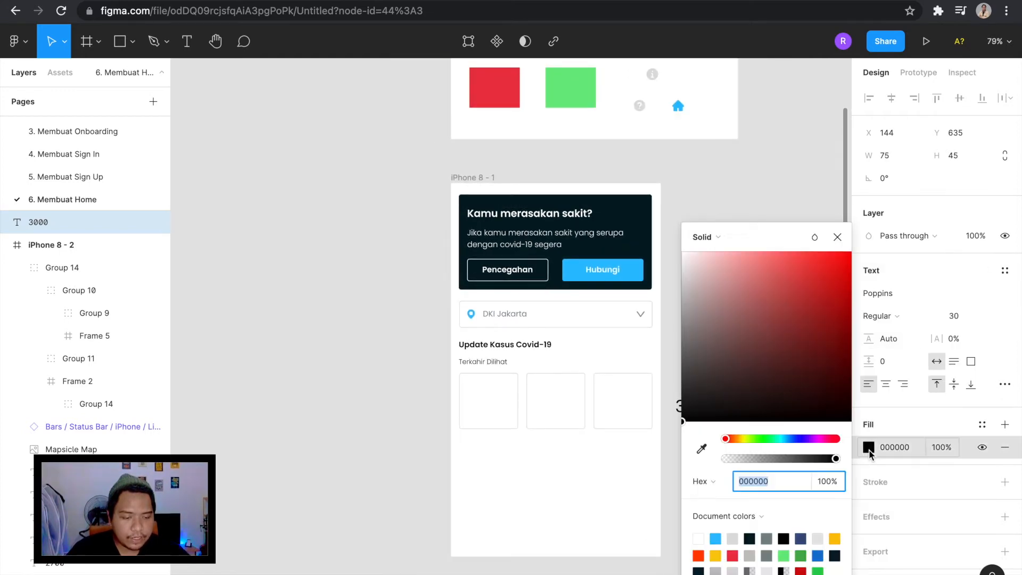
click(702, 449)
scroll(594, 261, up, 3)
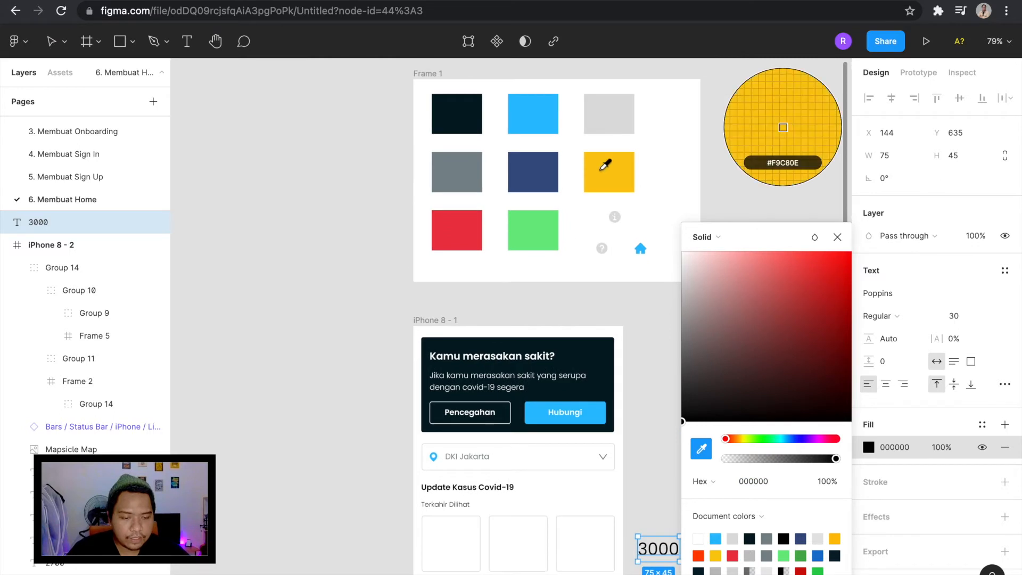
click(601, 171)
scroll(553, 380, down, 3)
click(635, 344)
Move the yellow "3000" text into the upper part of the first card.
drag(624, 394, 443, 389)
key(super+plus)
scroll(447, 389, down, 2)
Duplicate the "Terkahir Dilihat" text into the first card below "3000" and reword the copy as "Positif".
click(468, 269)
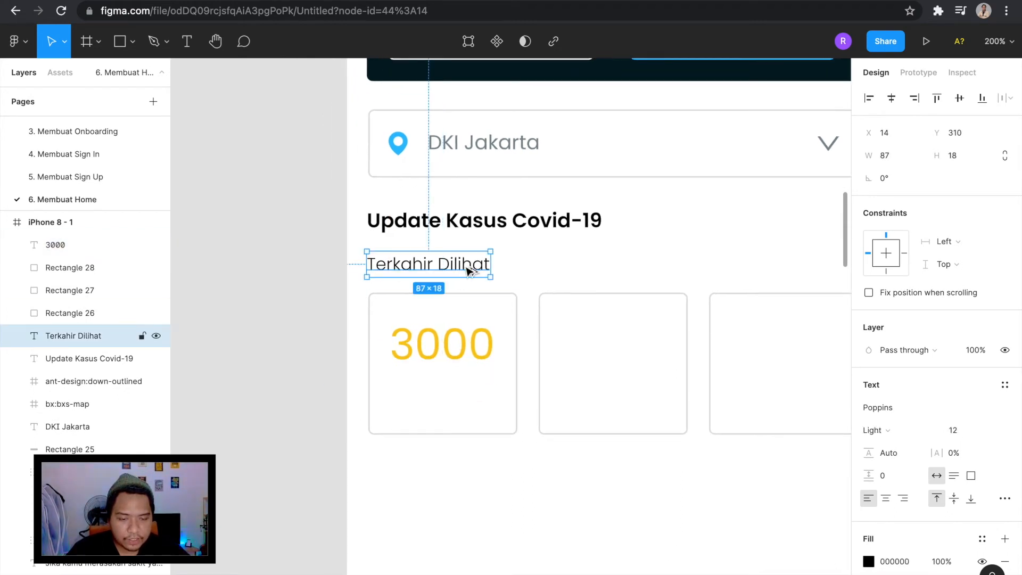
drag(467, 269, 484, 406)
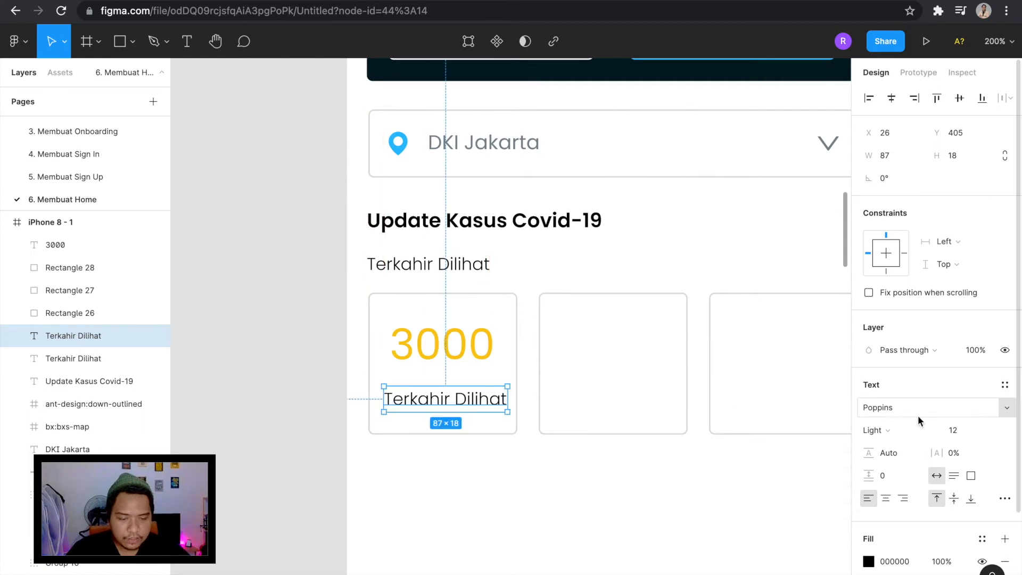
double_click(448, 402)
scroll(449, 406, down, 5)
text(Positi)
key(Escape)
Centre "Positif" beneath "3000" in the first card with a spacing of 5, and group the two texts.
scroll(435, 355, up, 5)
drag(415, 351, 446, 346)
shift+click(448, 301)
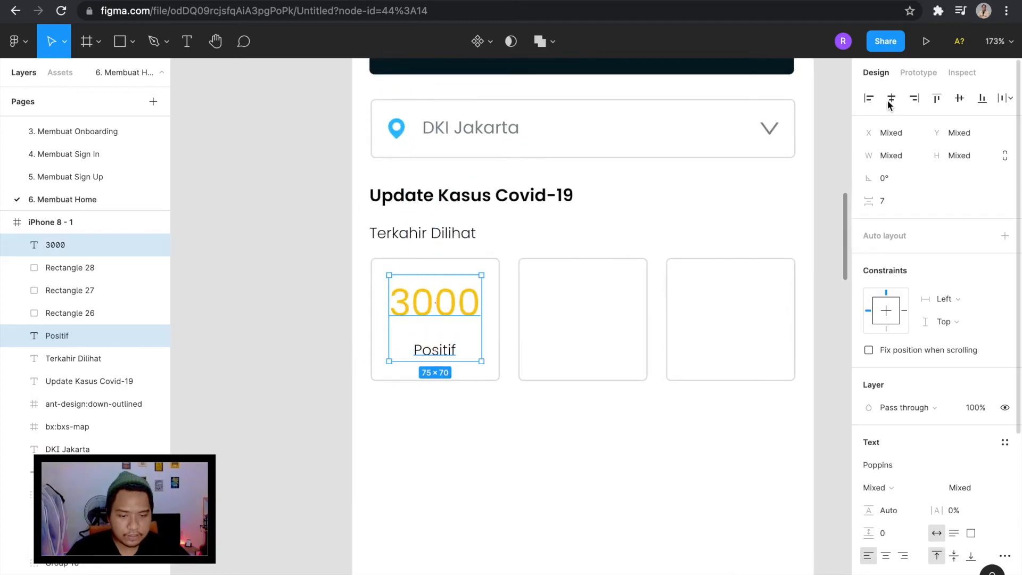
shift+click(456, 302)
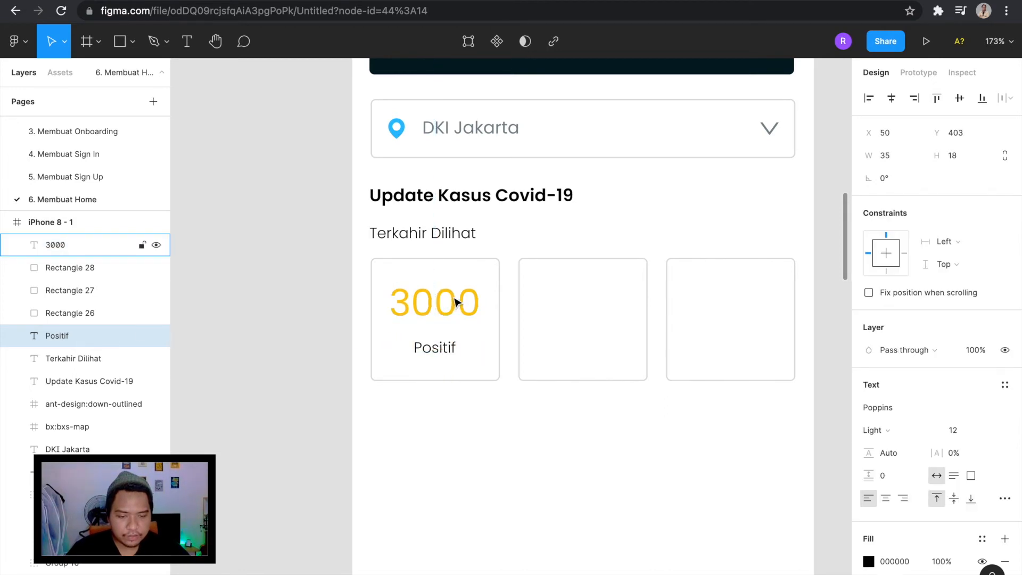
shift+click(457, 301)
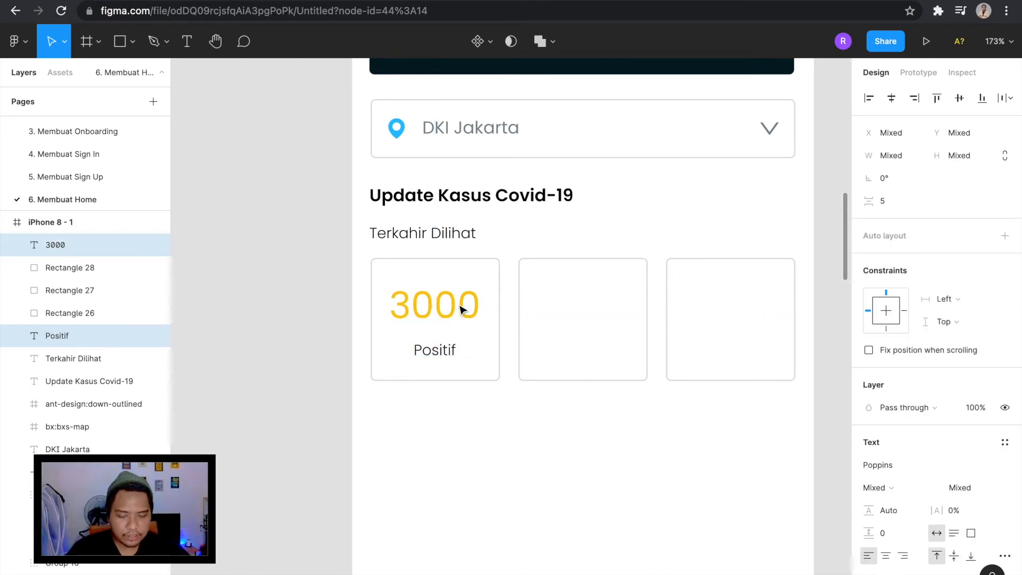
key(ctrl+g)
click(291, 317)
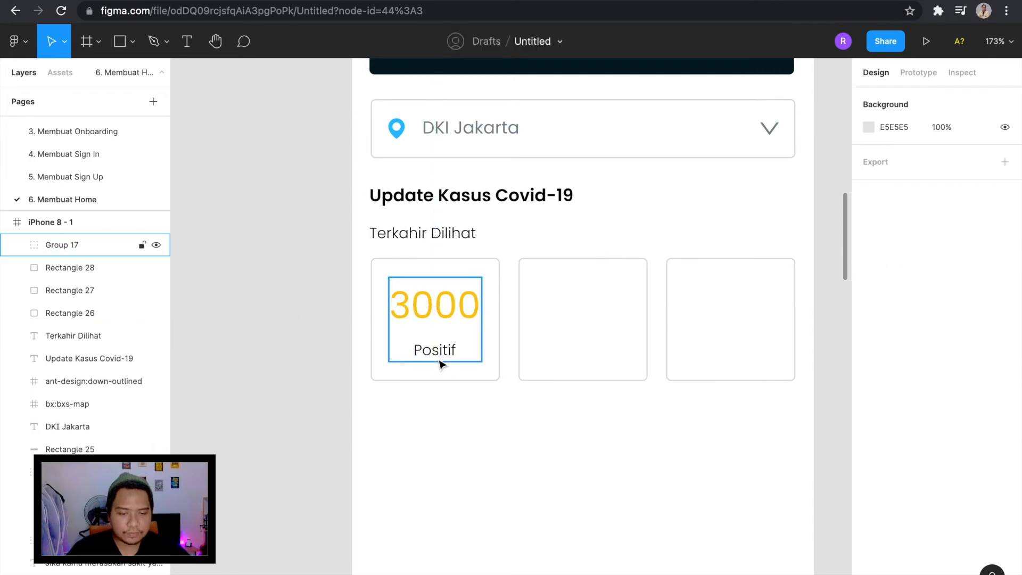
Duplicate the group of "3000" and "Positif" and place the copy in the second card at X 150, Y 355.
scroll(441, 364, down, 5)
scroll(556, 386, up, 3)
scroll(439, 362, up, 4)
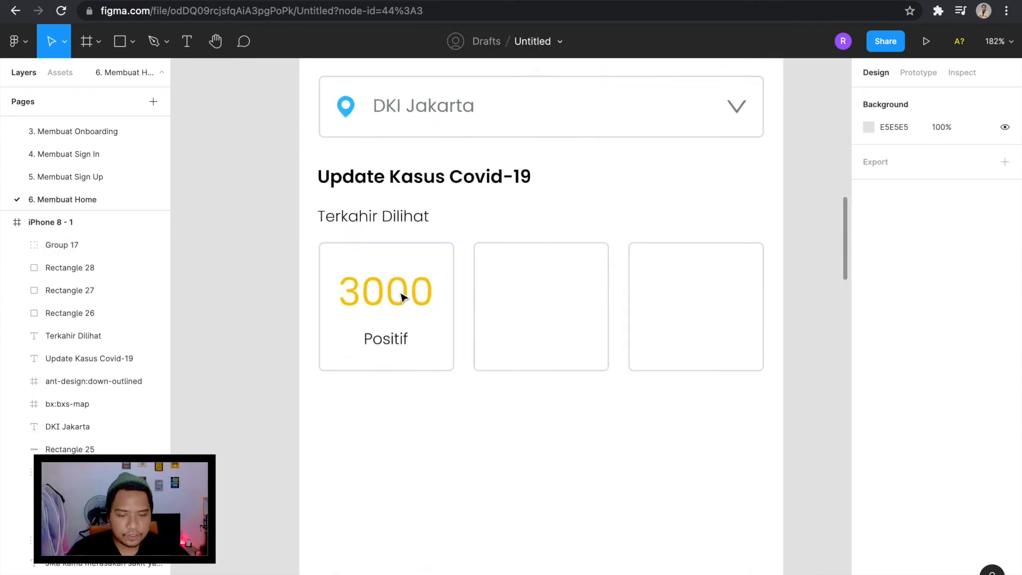
click(402, 296)
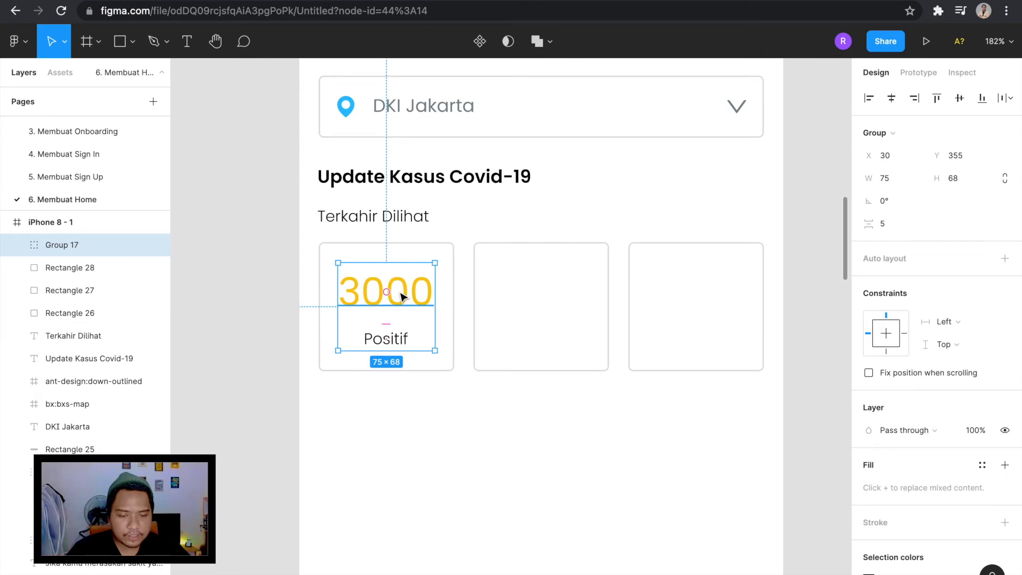
key(ctrl+d)
drag(406, 304, 555, 292)
key(ctrl+z)
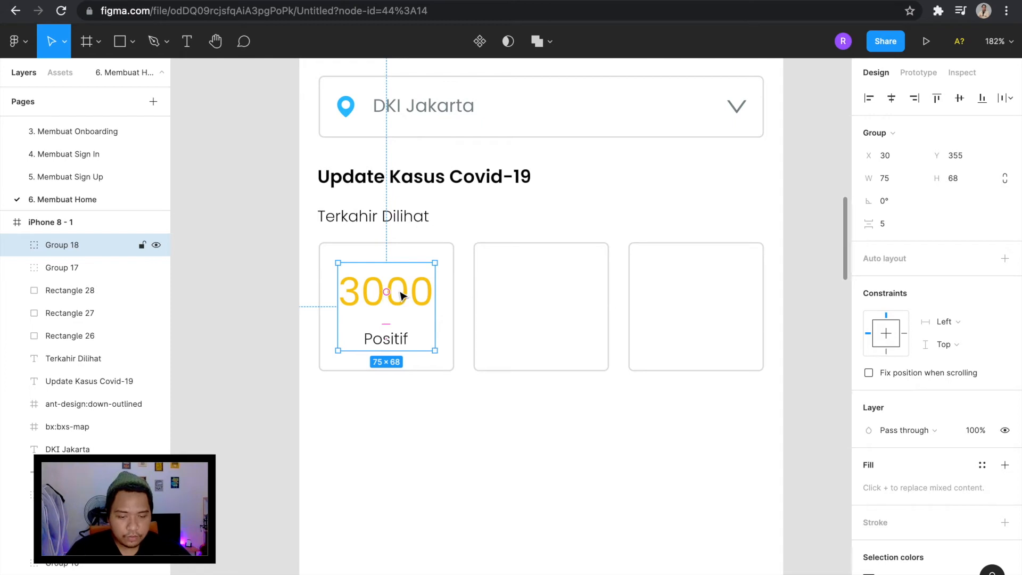
key(ctrl+d)
drag(405, 295, 557, 294)
Reword the second card's label as "Sembuh" and centre it beneath the number.
double_click(556, 293)
double_click(554, 291)
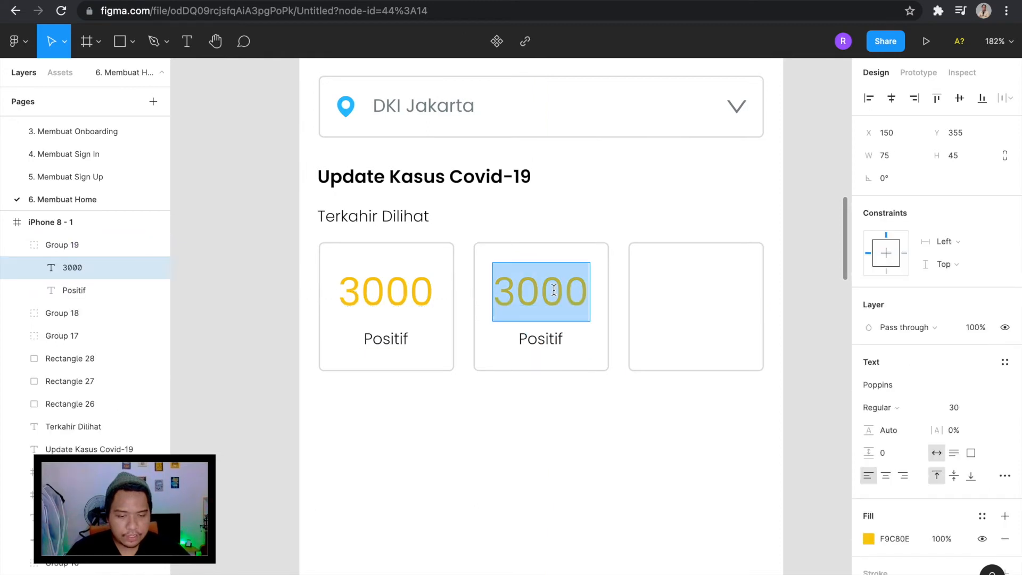
double_click(541, 338)
text(Sembuh)
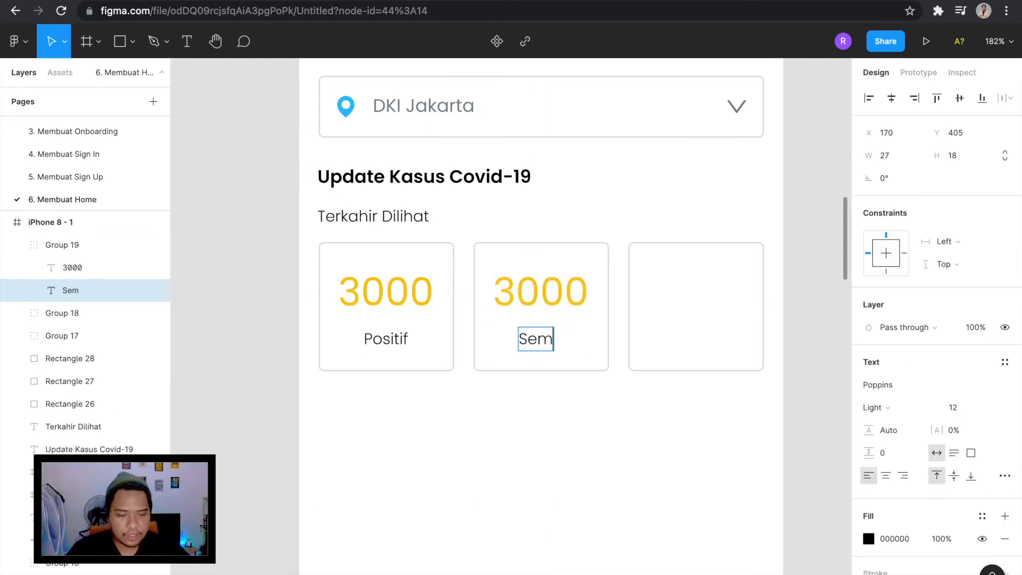
click(570, 312)
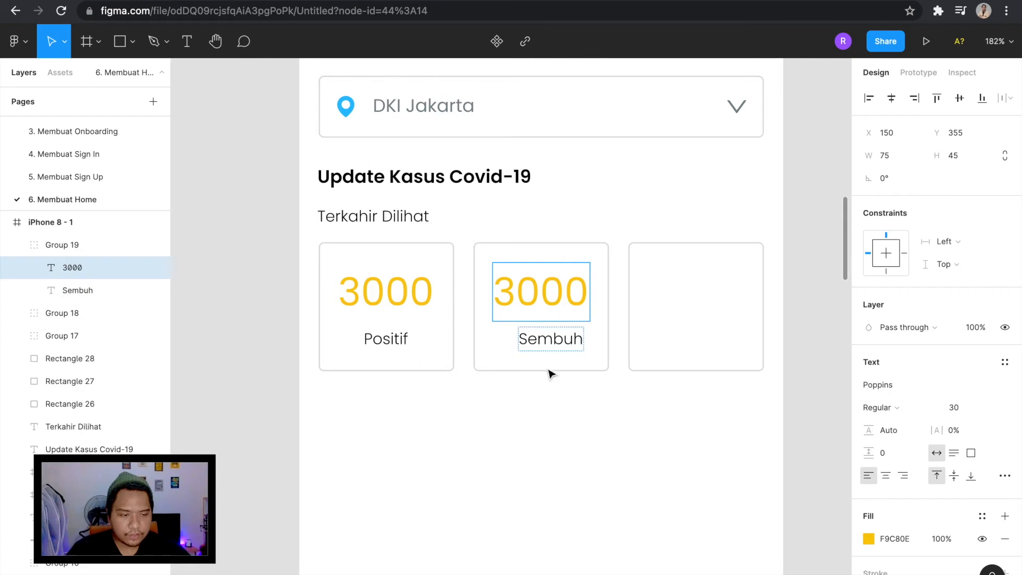
double_click(536, 346)
key(Escape)
click(893, 99)
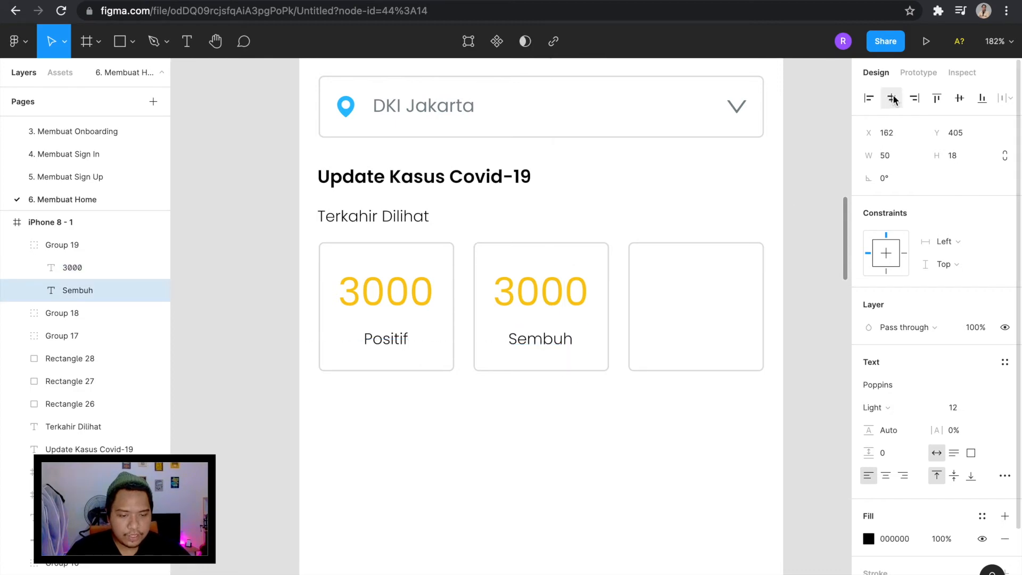
Change the number in the second card to 500.
click(562, 294)
double_click(561, 293)
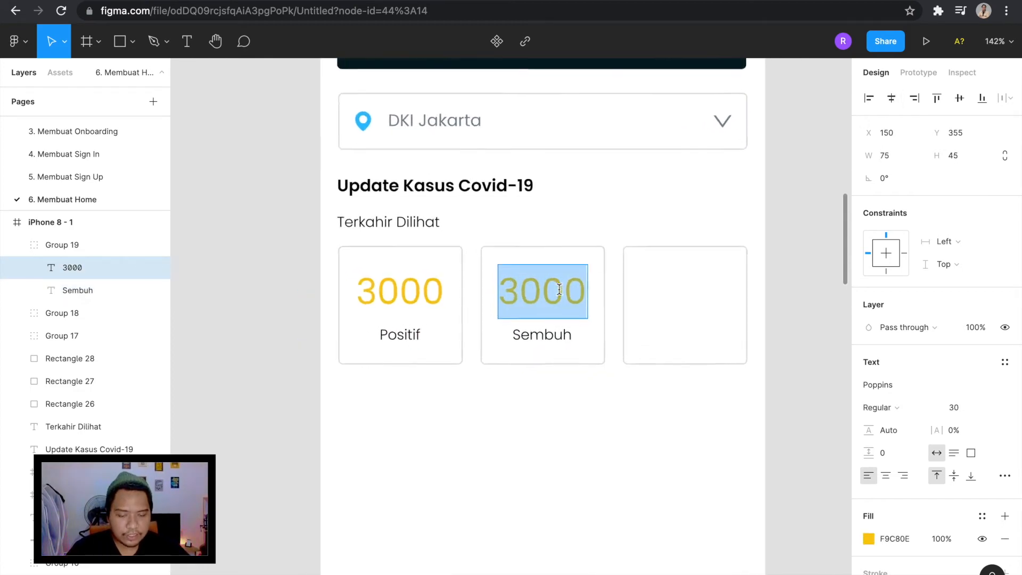
scroll(559, 290, up, 1)
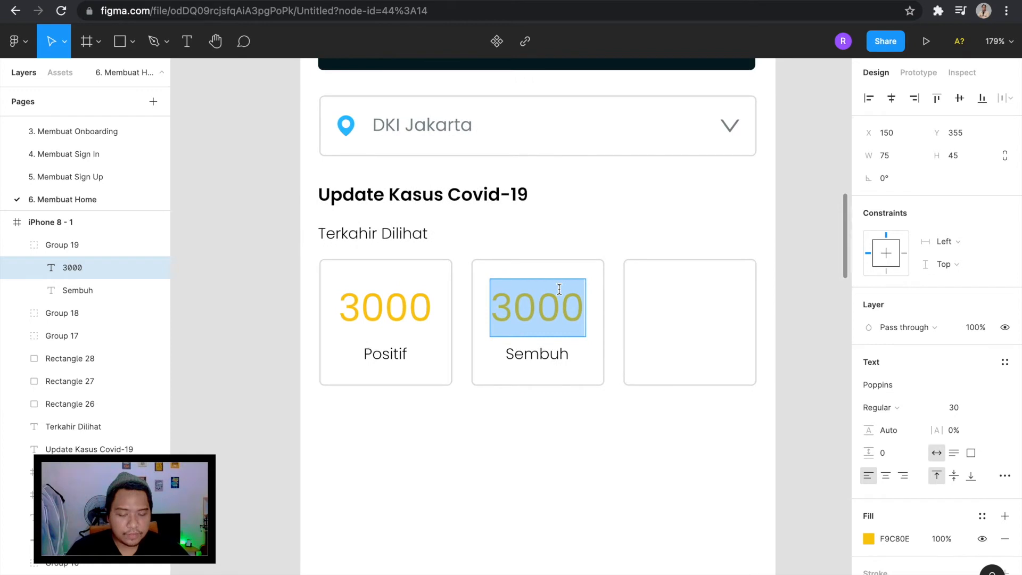
text(1000)
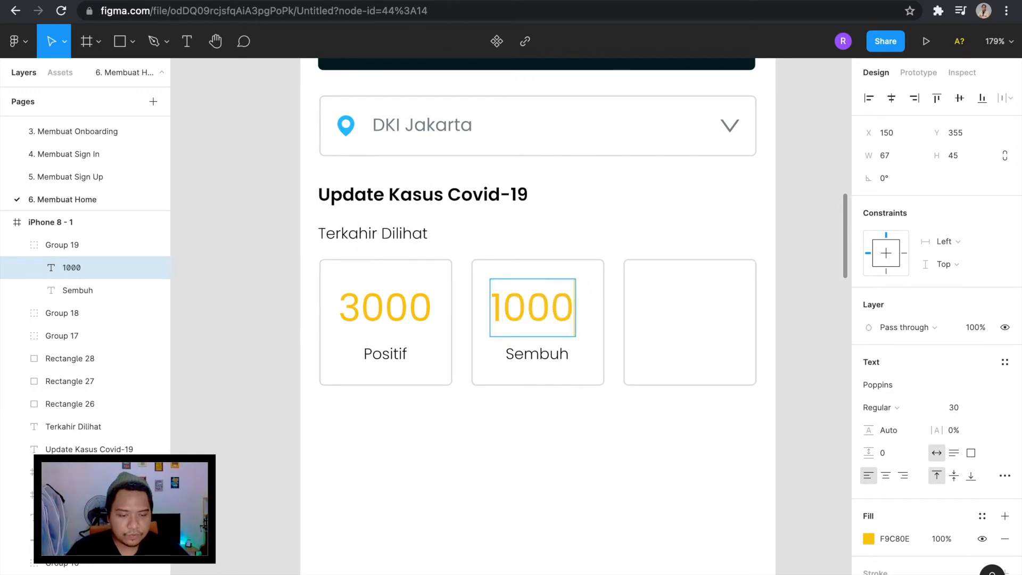
key(BackSpace)
key(BackSpace)
key(BackSpace)
key(BackSpace)
text(500)
key(Escape)
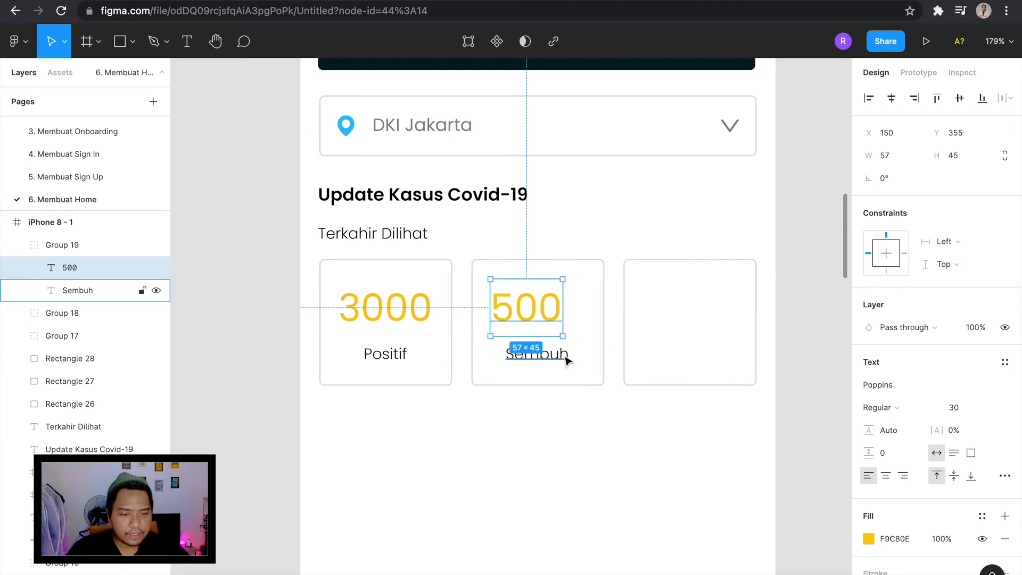
Centre "500" above "Sembuh" in the second card, at X 159.
click(566, 358)
click(553, 310)
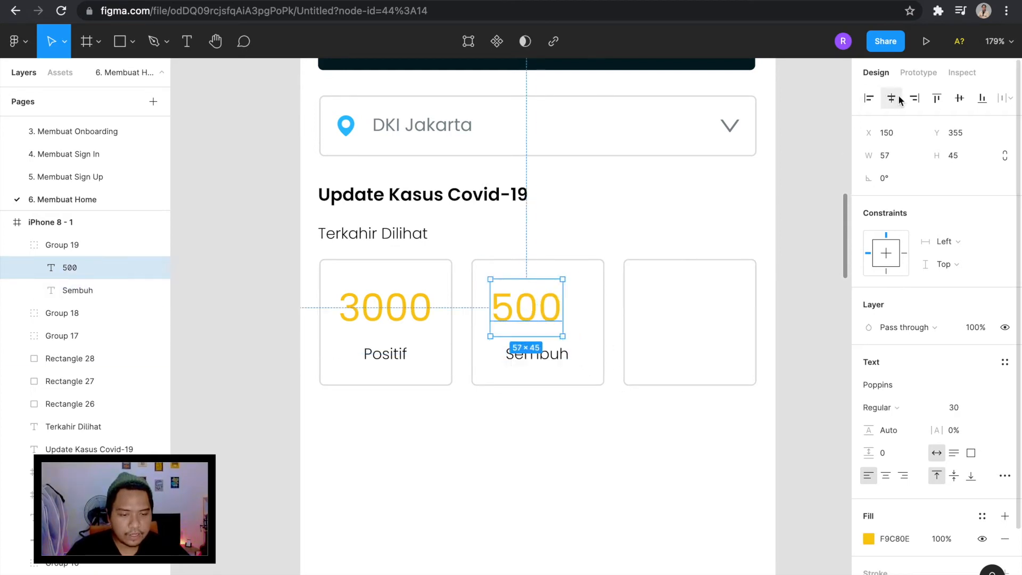
drag(541, 313, 552, 314)
scroll(552, 319, down, 2)
scroll(552, 319, up, 1)
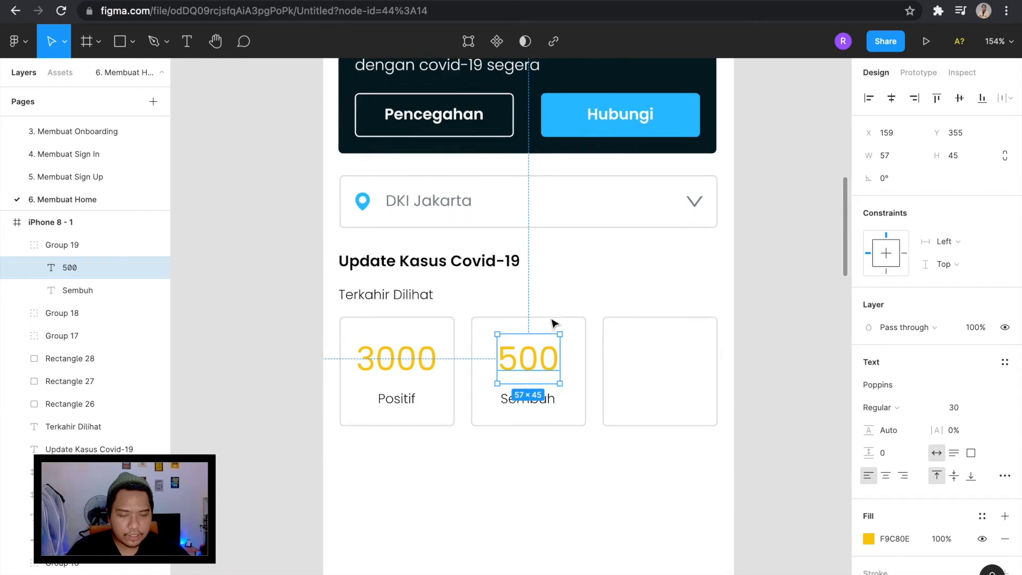
Recolour "500" green (6EEB83) by sampling the green swatch in the colour palette of Frame 1.
key(i)
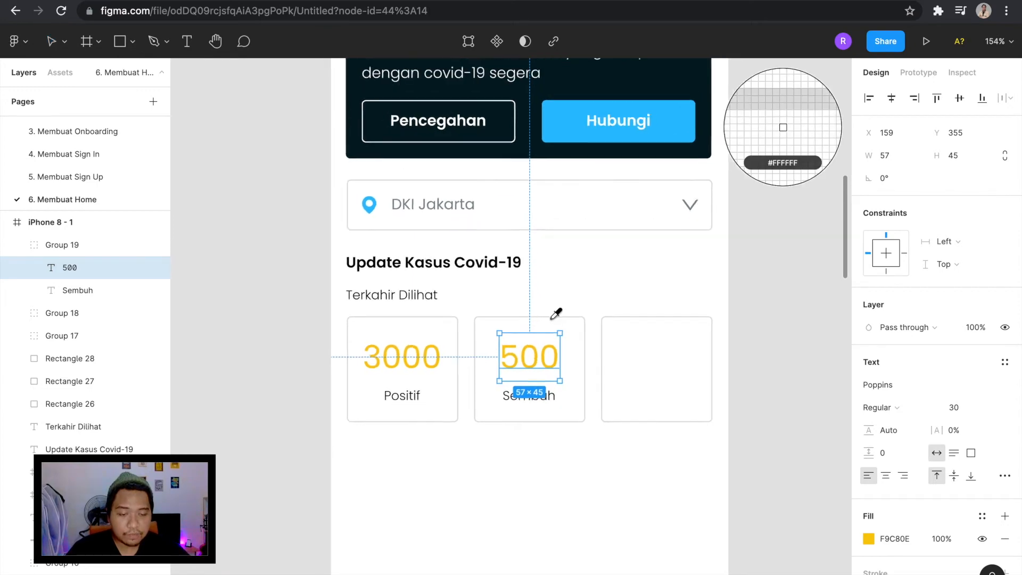
scroll(554, 320, down, 2)
scroll(557, 314, up, 6)
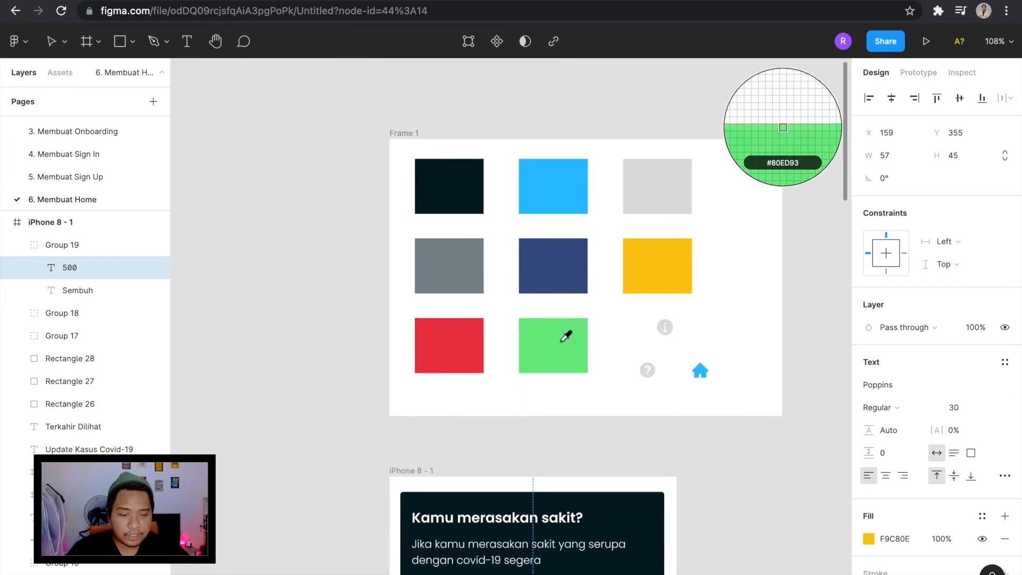
click(564, 341)
scroll(563, 345, down, 4)
scroll(557, 343, down, 3)
scroll(707, 418, up, 5)
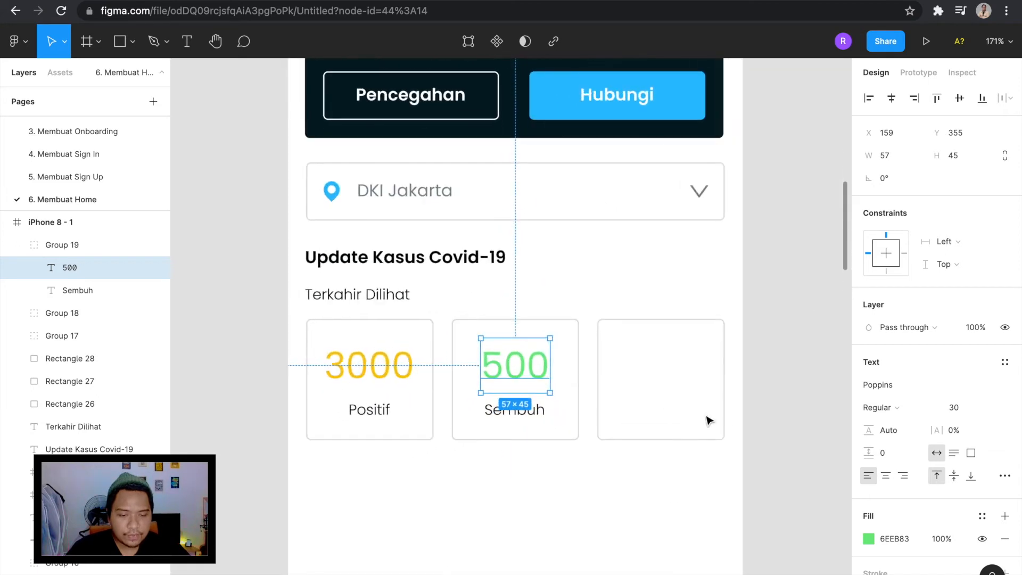
click(746, 432)
Duplicate the group of "500" and "Sembuh" and place the copy in the third card at X 279, Y 355.
scroll(748, 434, down, 1)
click(481, 322)
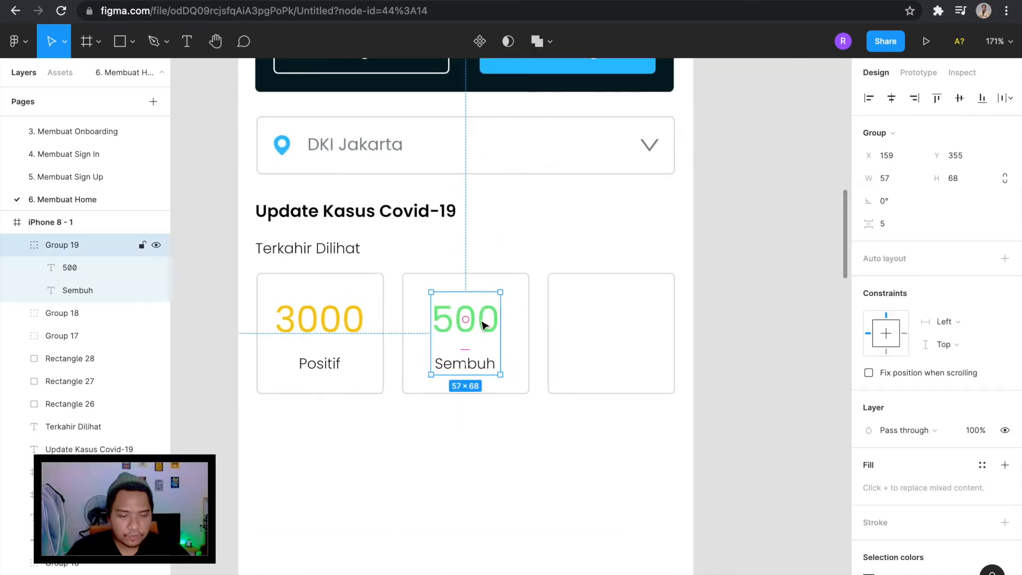
drag(486, 325, 630, 326)
Change the third card's number to 50 and reword its label as "Meninggal".
double_click(628, 323)
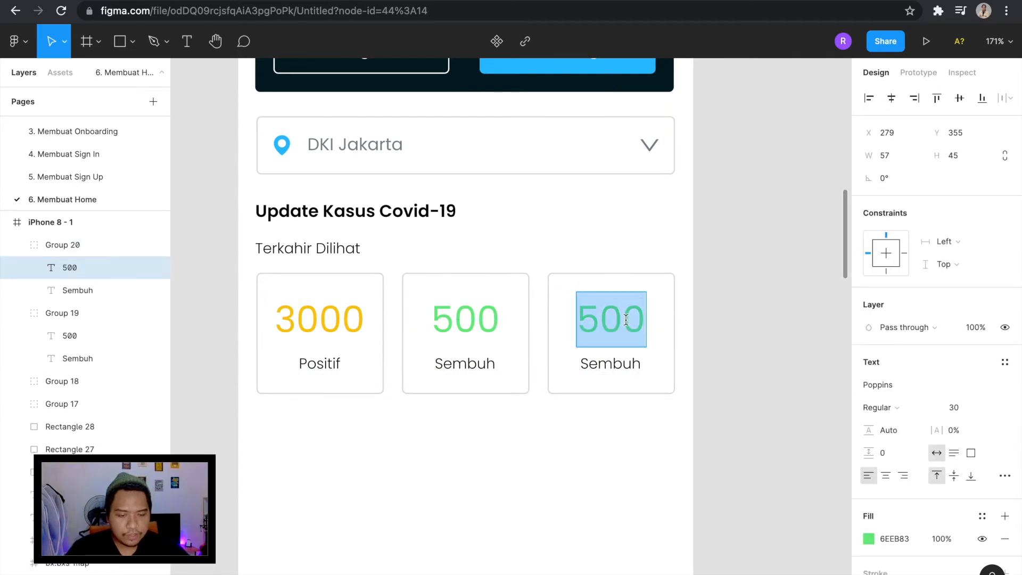
text(50)
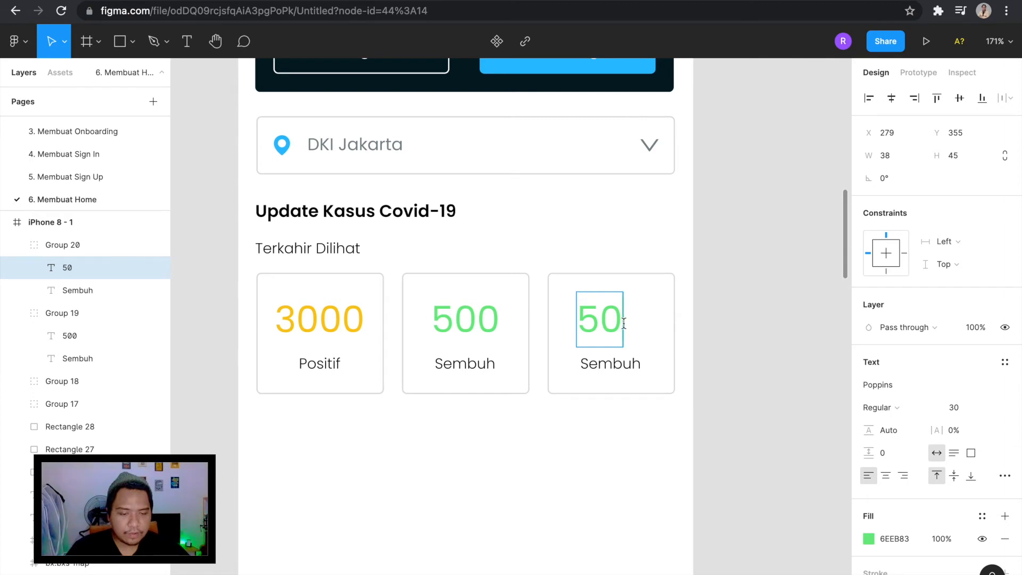
double_click(626, 366)
text(Meninggal)
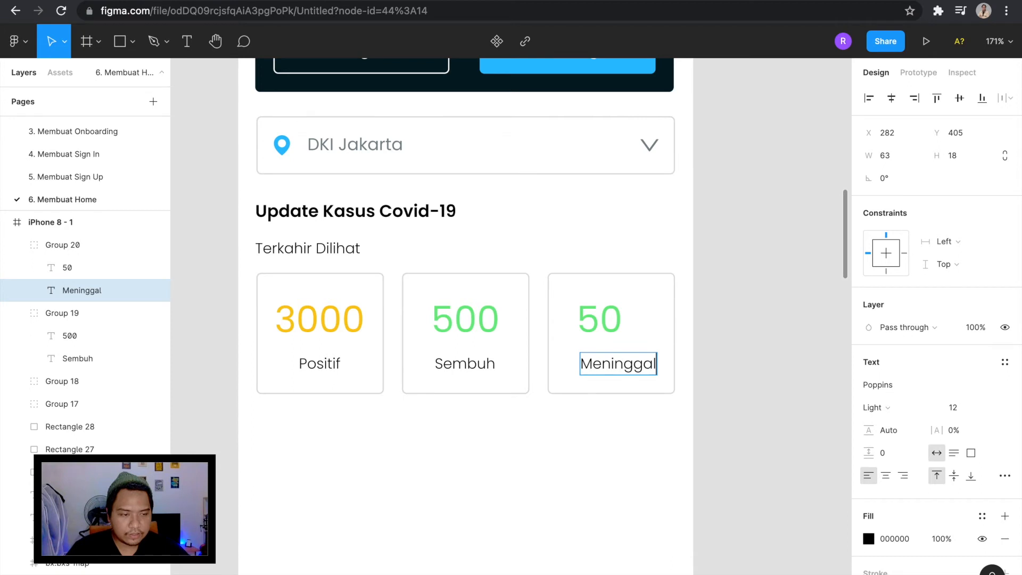
key(Escape)
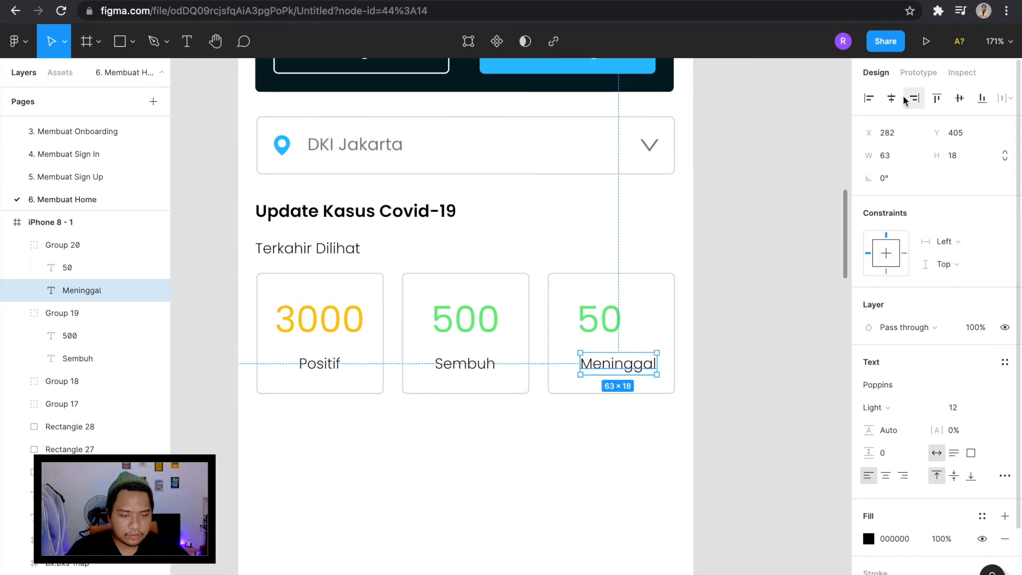
Align "50" and "Meninggal" on their horizontal centres and centre the pair within the third card.
shift+click(618, 332)
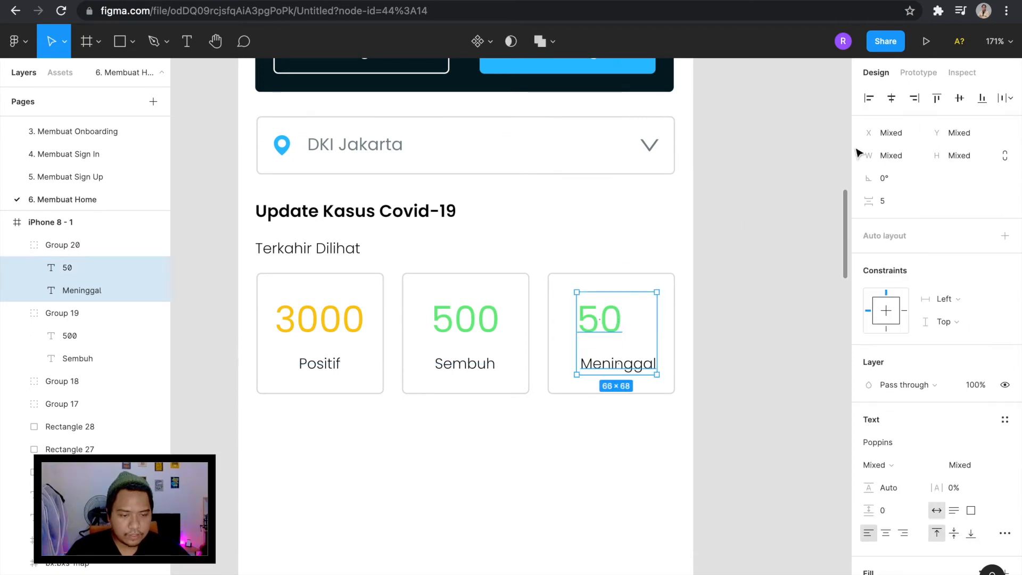
click(892, 98)
drag(637, 327, 631, 327)
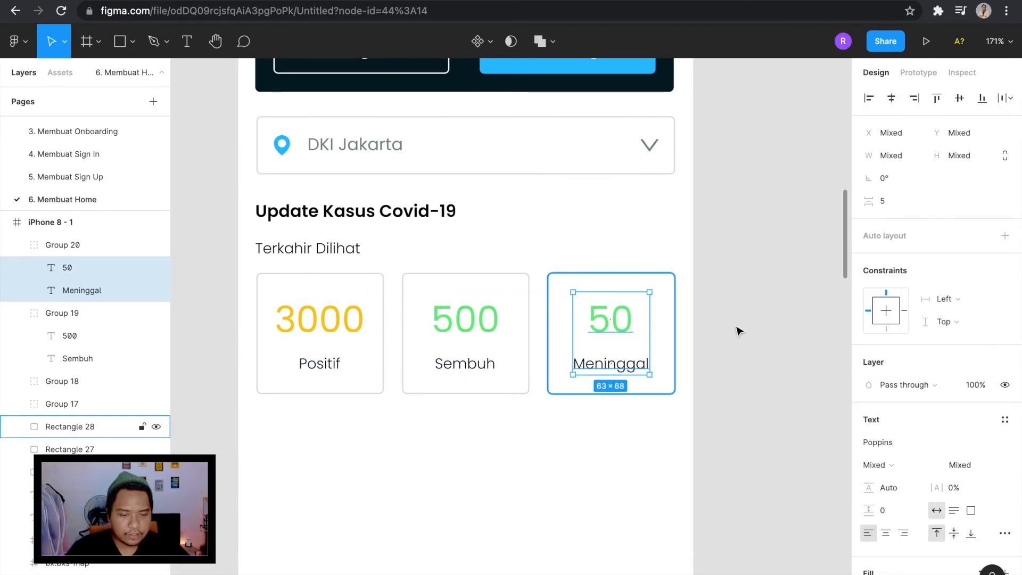
click(737, 329)
Recolour "50" in the third card red by sampling the red swatch in the colour palette of Frame 1.
double_click(611, 329)
scroll(611, 332, down, 5)
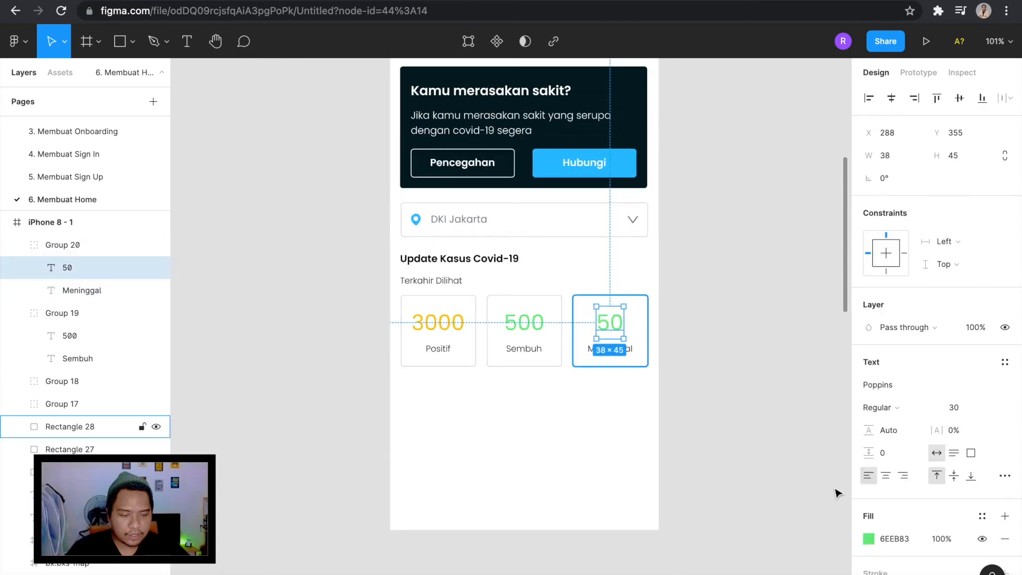
click(868, 538)
click(702, 448)
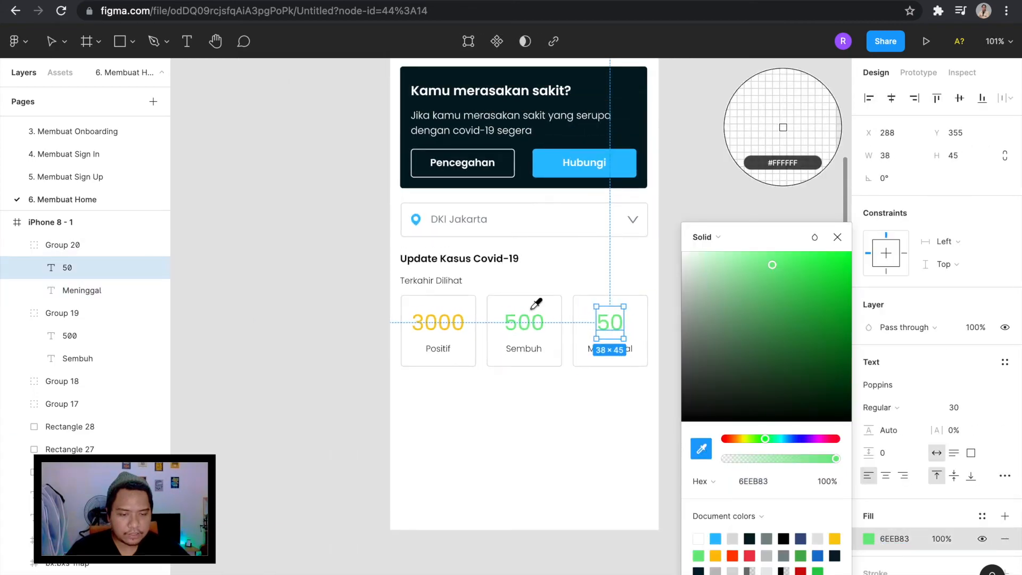
scroll(506, 267, up, 6)
click(482, 253)
click(566, 331)
scroll(566, 331, down, 5)
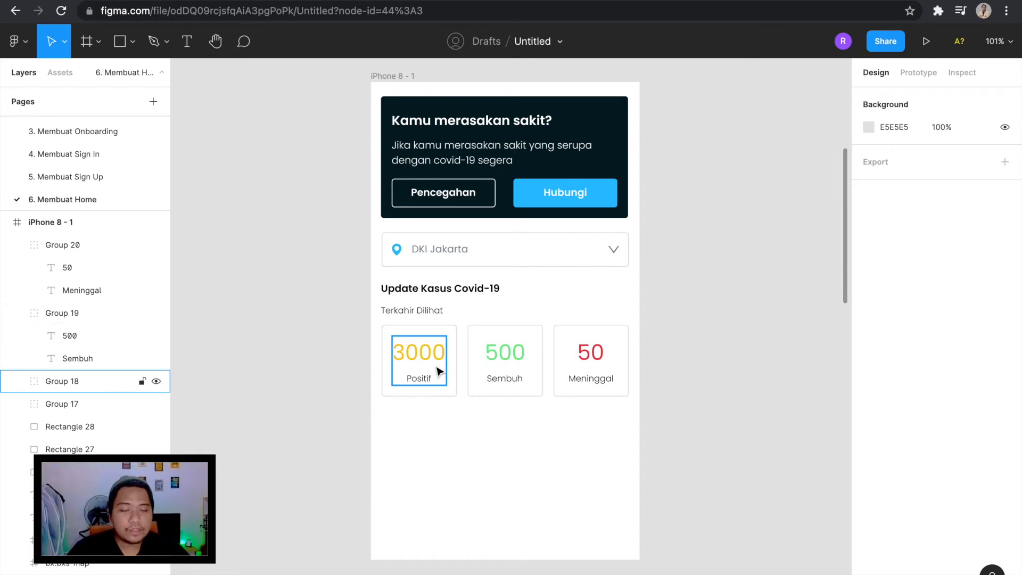
scroll(438, 372, up, 1)
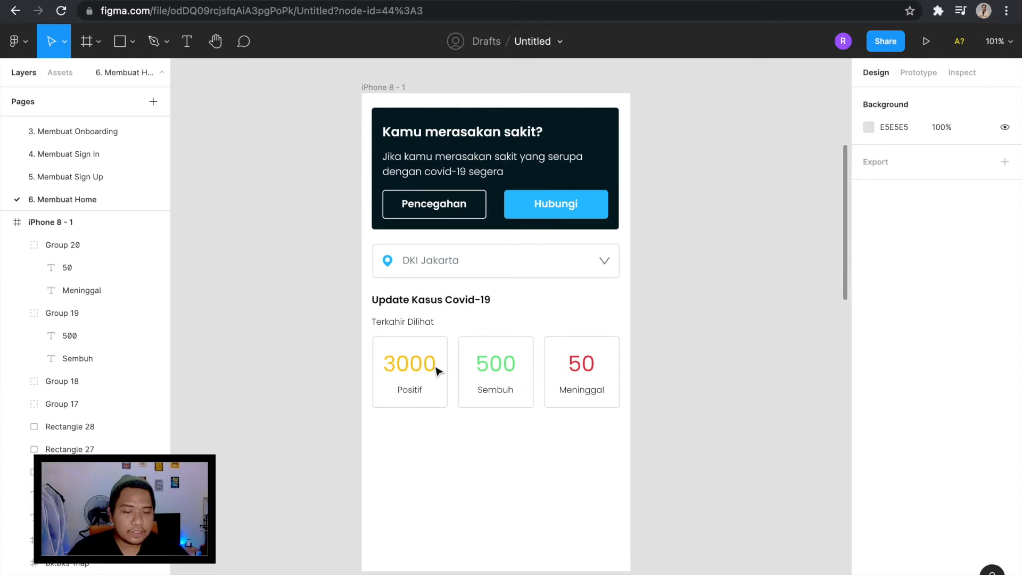
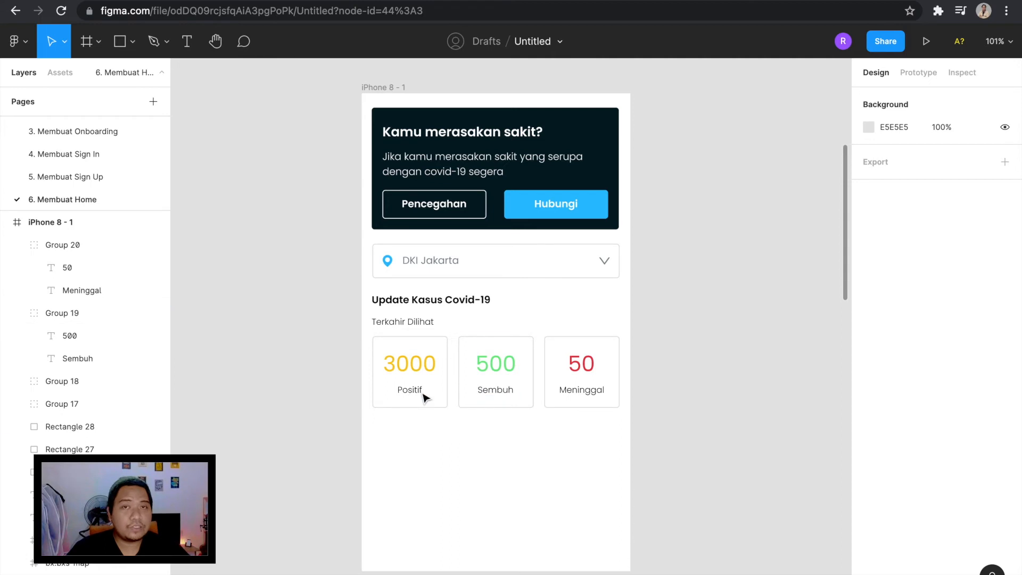
Duplicate the "Terkahir Dilihat" text to the right end of its row at X 273, Y 310 and right-align the copy.
scroll(483, 395, up, 5)
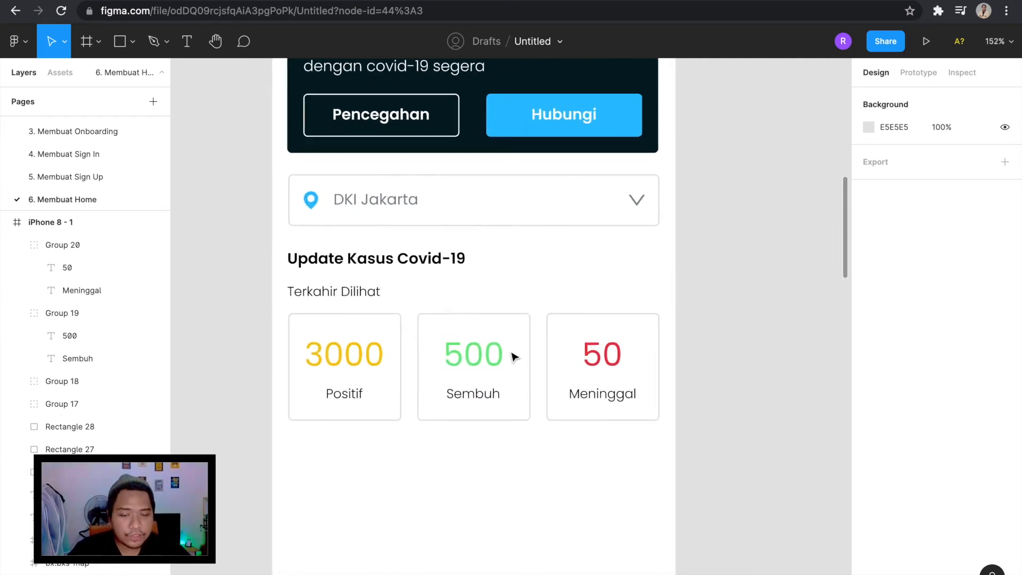
click(372, 292)
drag(372, 293, 653, 296)
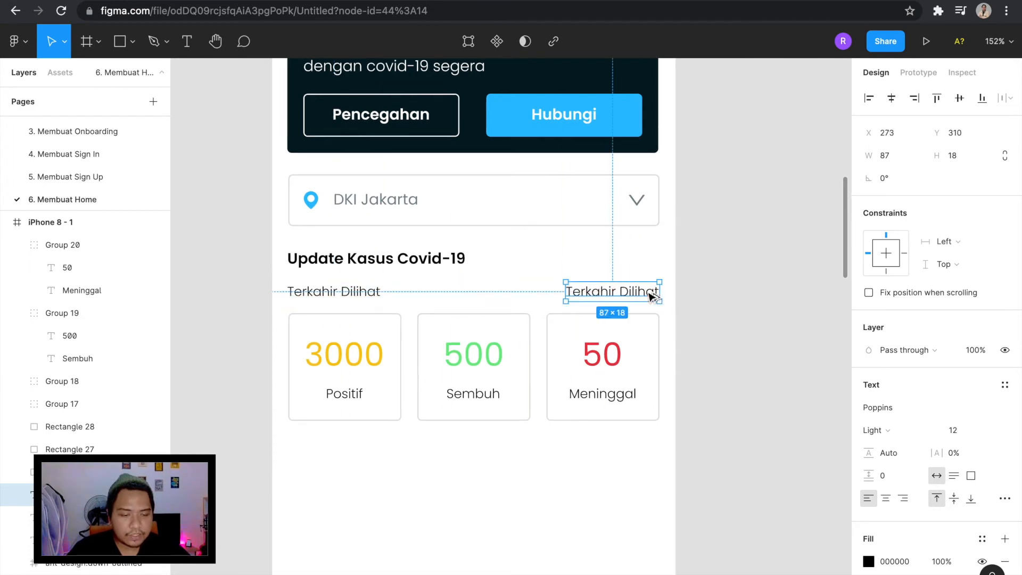
click(904, 498)
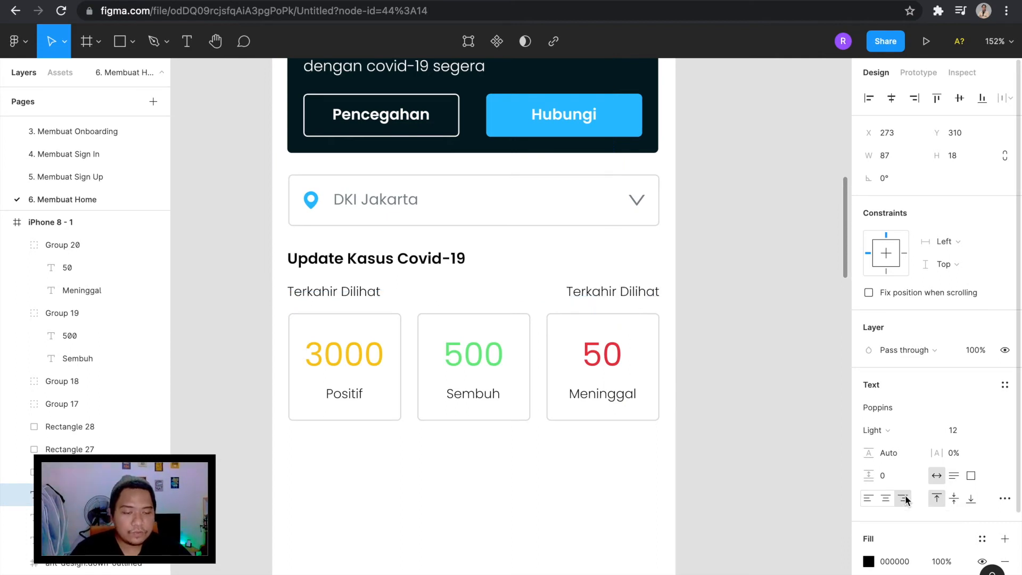
Reword the right-aligned "Terkahir Dilihat" copy as "Lihat Detail".
double_click(627, 291)
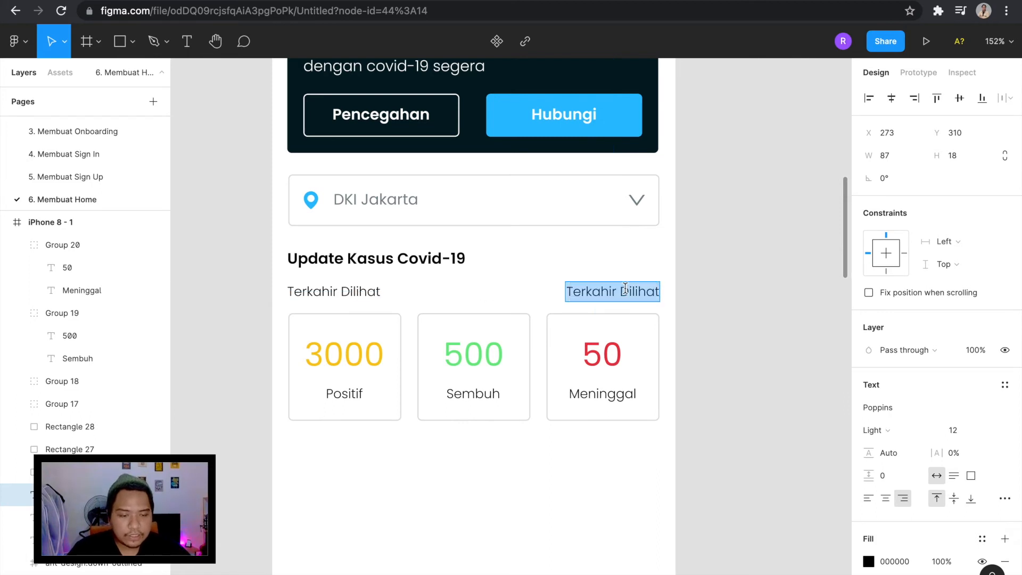
text(Lihat Semua)
key(Escape)
scroll(626, 298, down, 3)
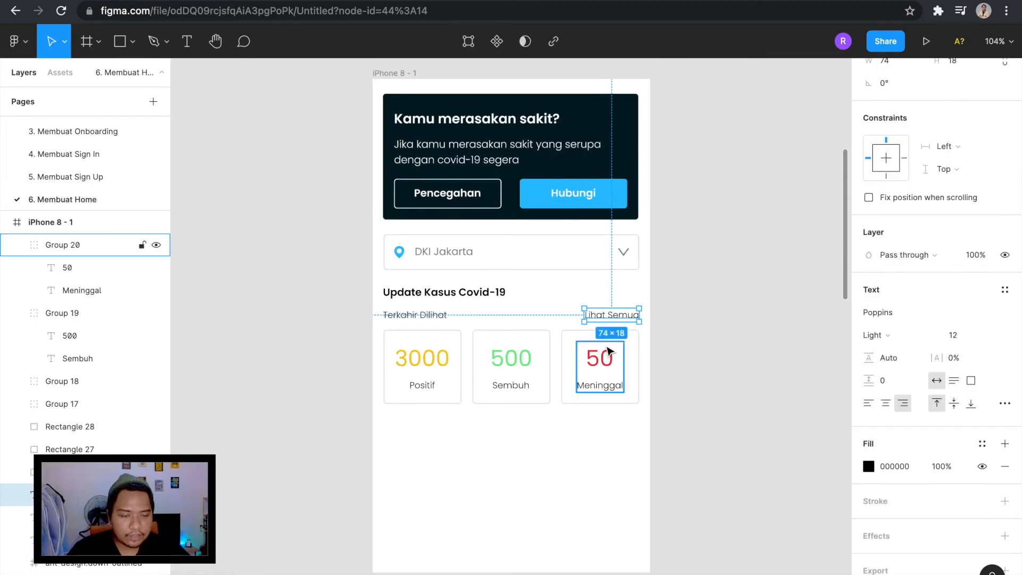
double_click(628, 315)
scroll(622, 307, up, 3)
drag(599, 319, 734, 330)
text(Detail)
key(Escape)
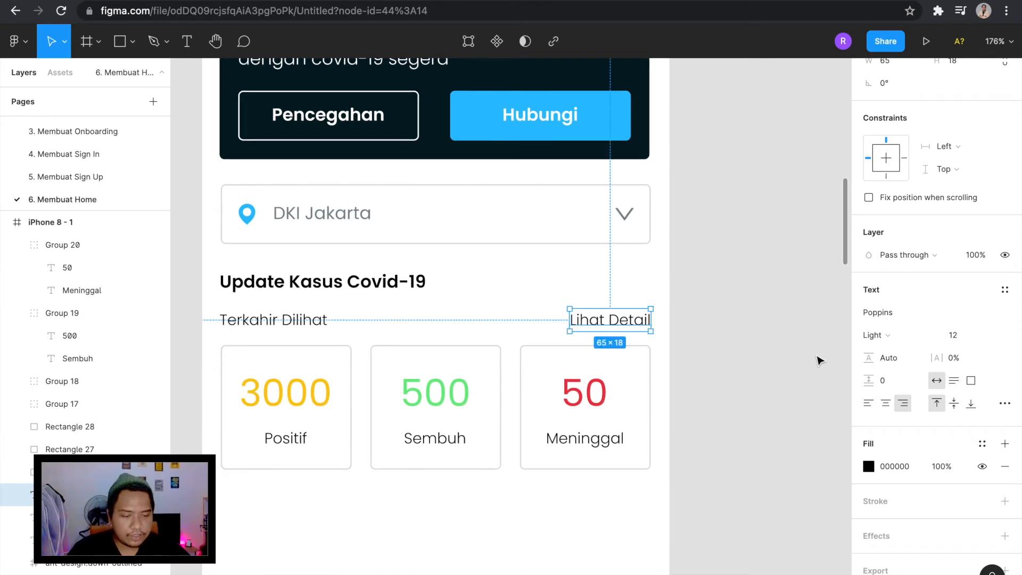
Recolour "Lihat Detail" with the light blue from the document colours.
click(869, 466)
click(702, 449)
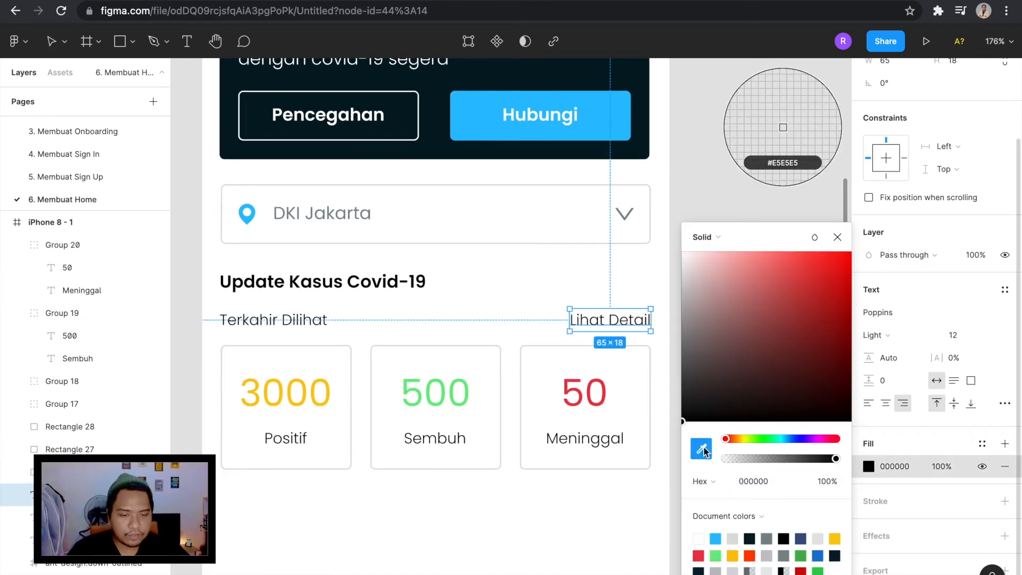
scroll(499, 320, down, 5)
scroll(499, 99, up, 2)
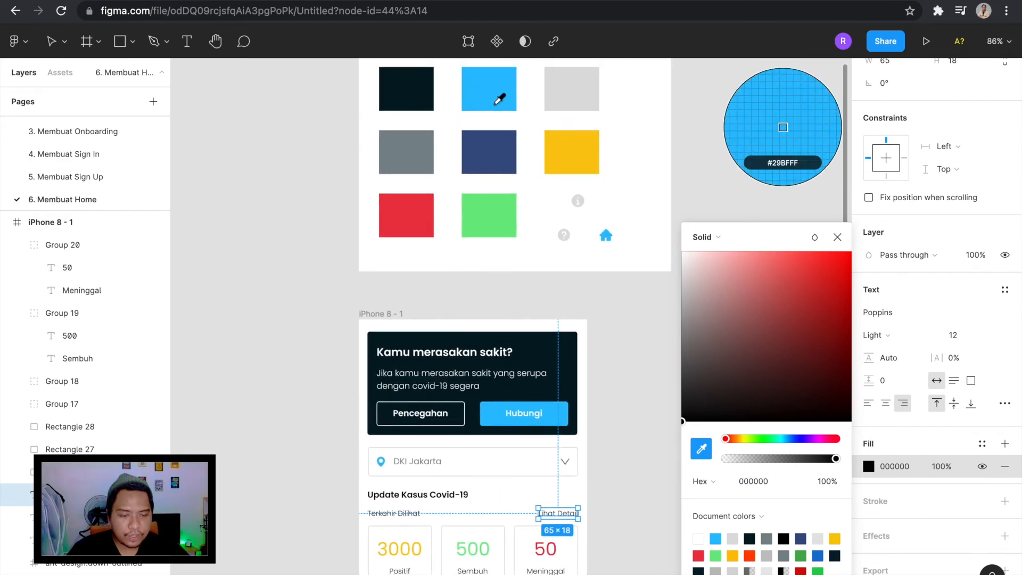
click(720, 538)
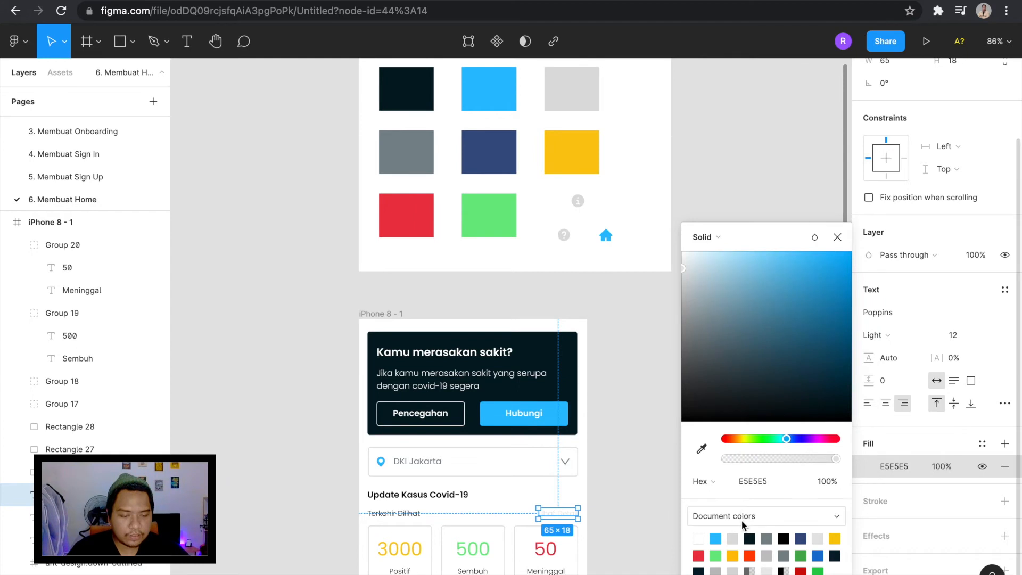
click(702, 449)
click(717, 535)
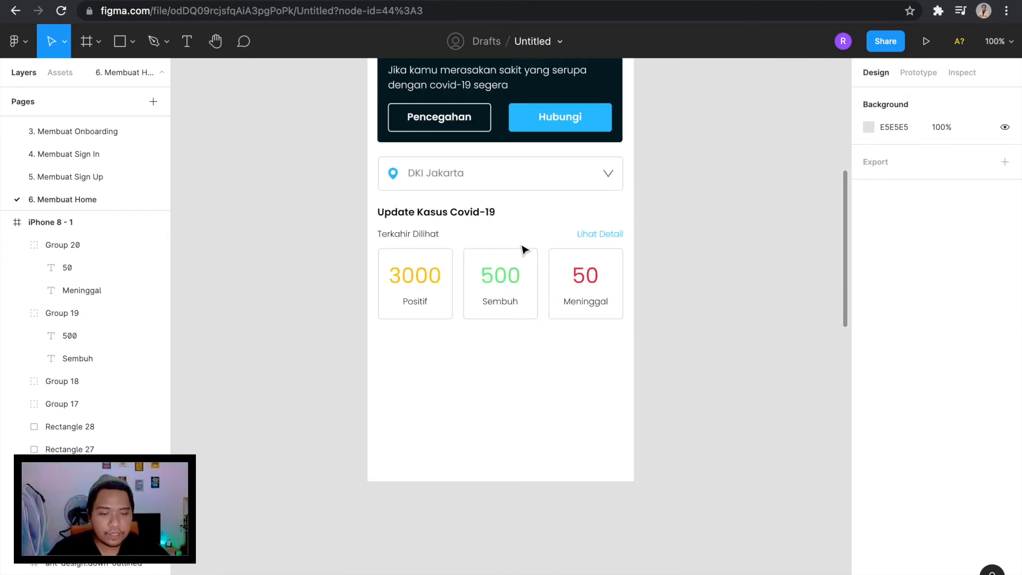
Duplicate the "Update Kasus Covid-19" heading below the case cards at X 15, Y 459 and reword the copy as "Peta Penyebaran".
click(476, 213)
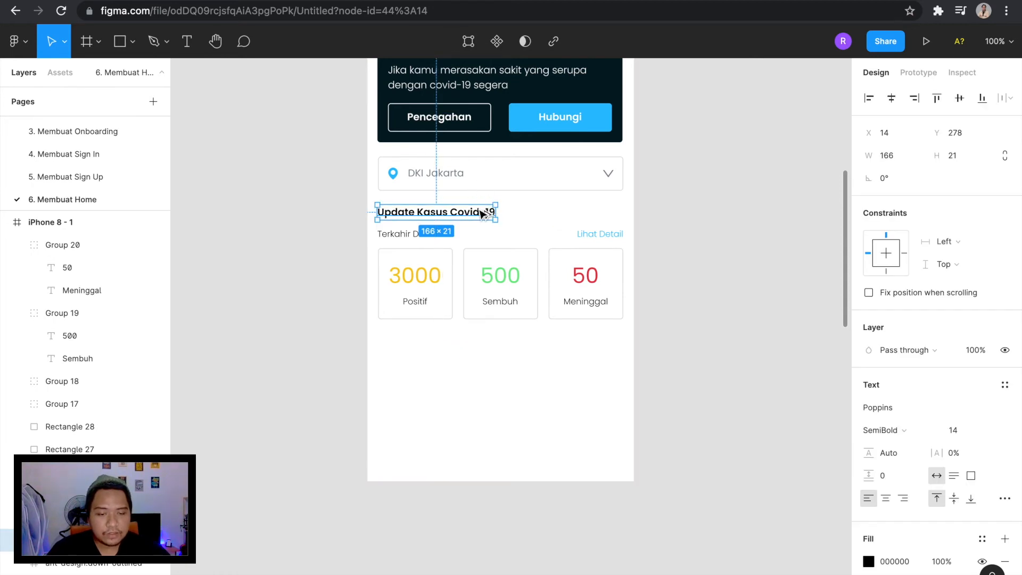
drag(482, 214, 482, 343)
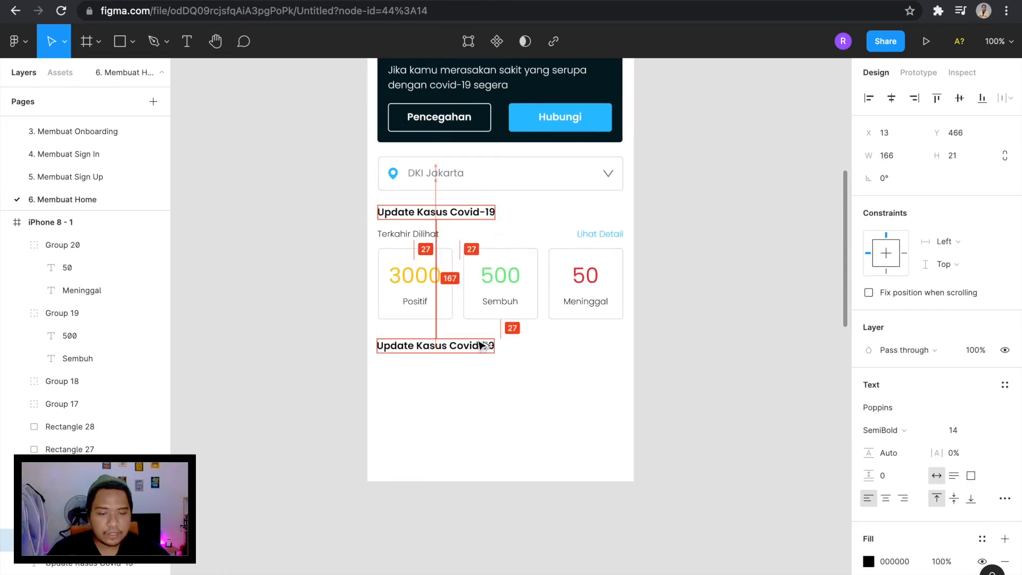
drag(481, 341, 482, 343)
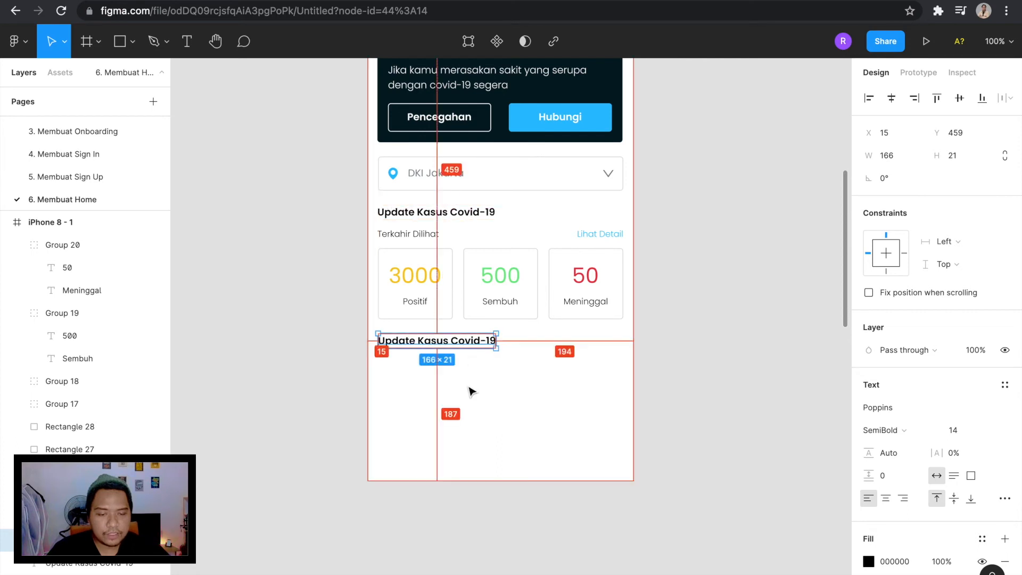
double_click(463, 344)
text(Peta Penyebaran)
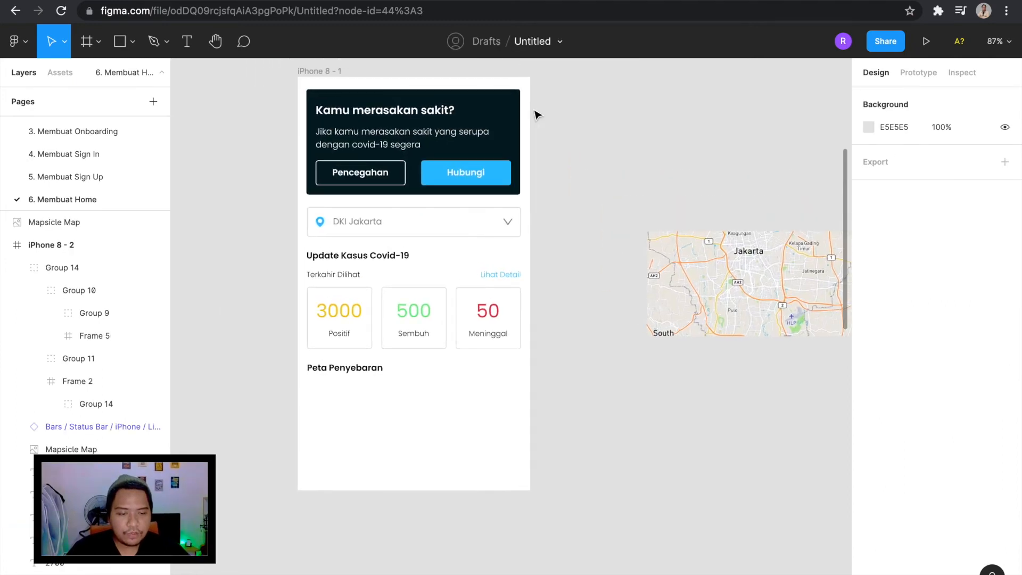
Place the Jakarta map image below "Peta Penyebaran" at X 15, Y 491 and set its width to 345.
scroll(539, 112, up, 2)
click(759, 261)
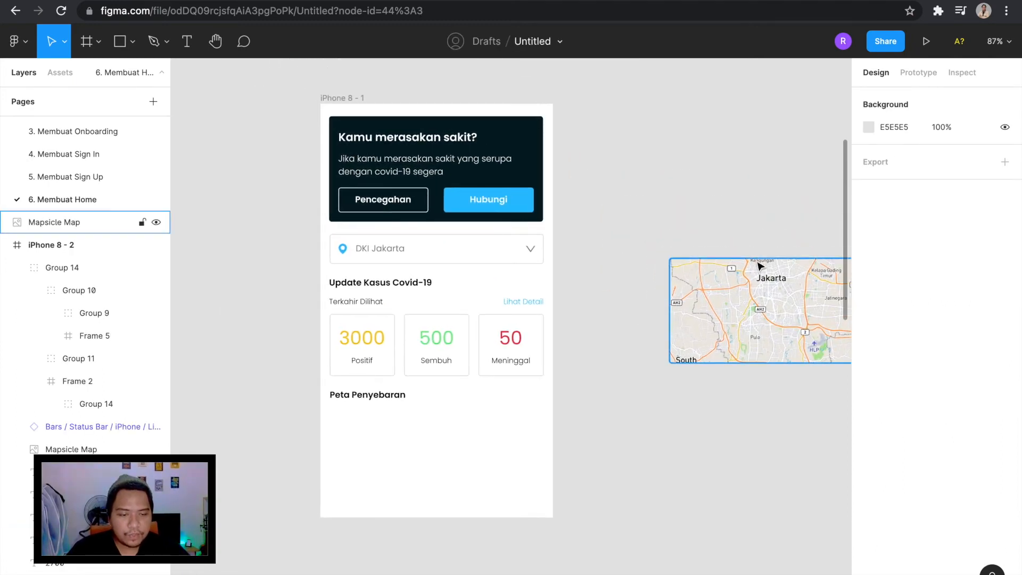
drag(761, 290, 425, 456)
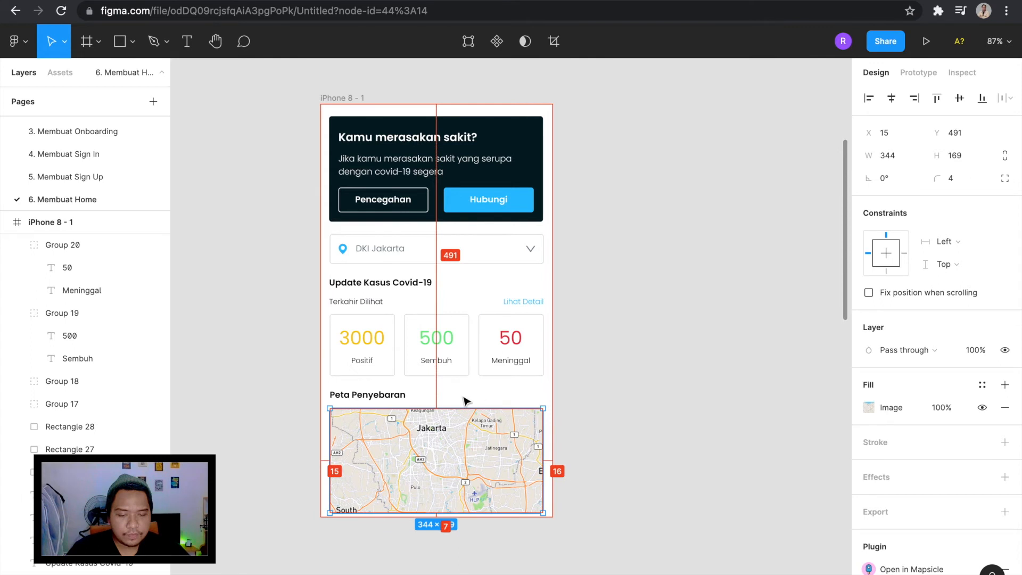
scroll(533, 434, up, 2)
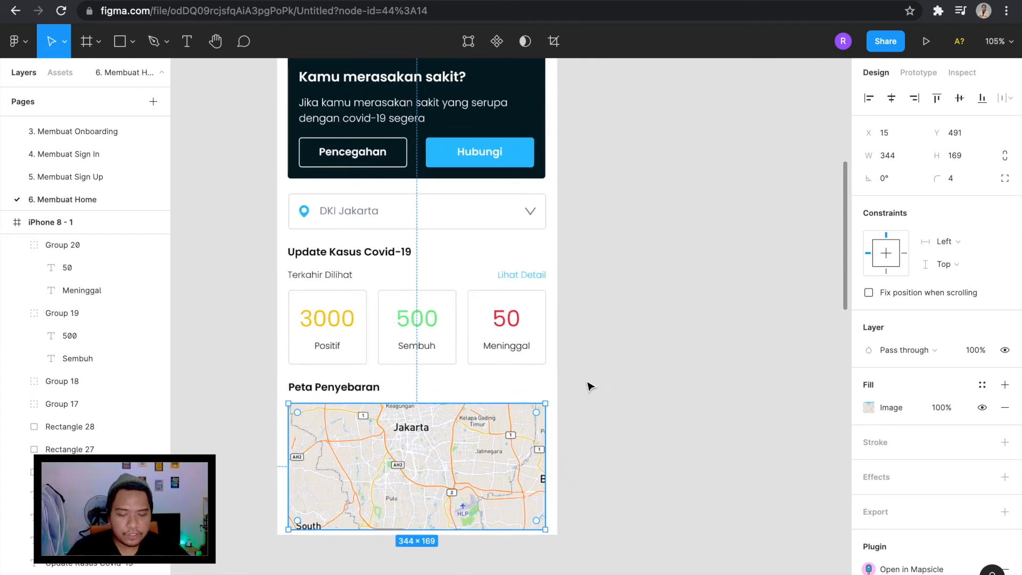
click(898, 157)
text(345)
key(Return)
Check the gap between the map and the "Peta Penyebaran" heading and the spacing around "Terkahir Dilihat".
key(alt)
mouse_move(377, 399)
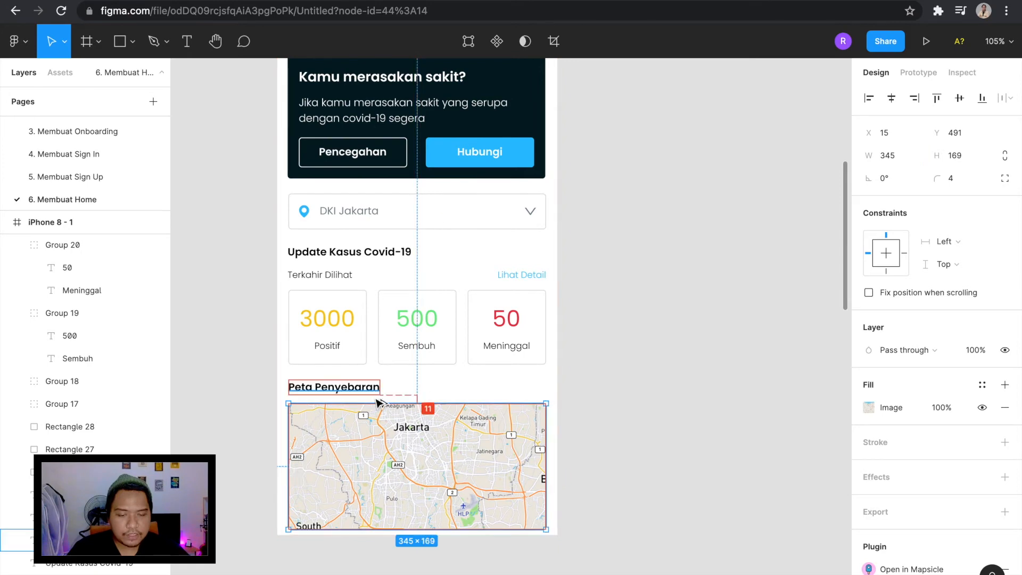
click(648, 404)
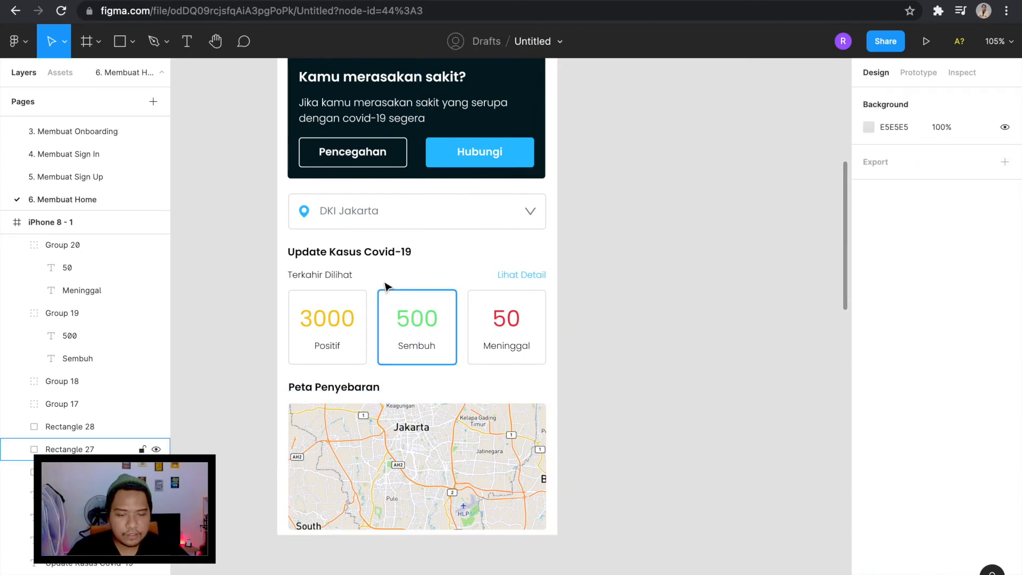
click(345, 276)
key(alt)
click(646, 334)
scroll(545, 329, down, 3)
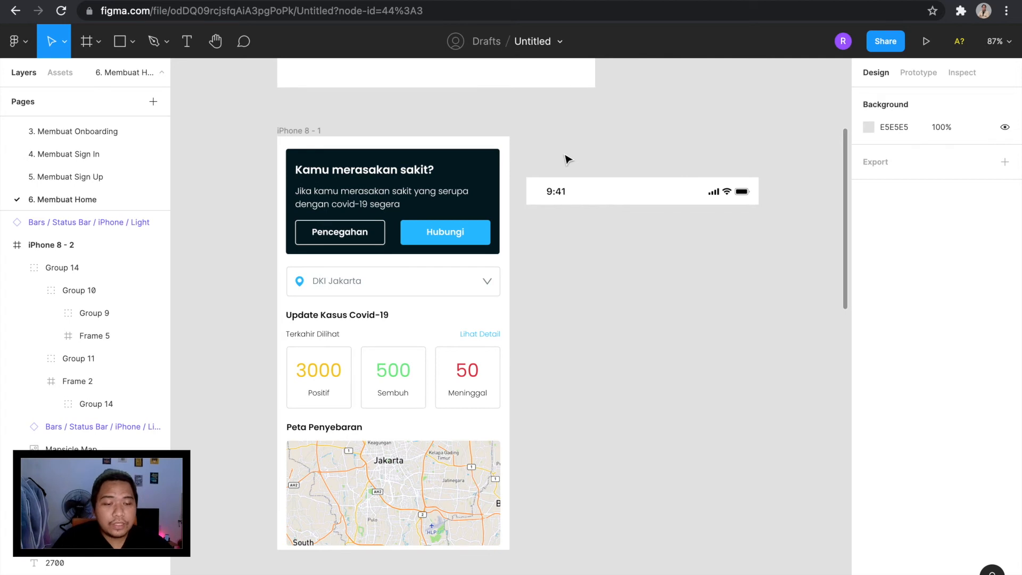
Set the status bar beside the iPhone 8 - 1 frame at X 154, Y 298 and move all the frame's contents down to 60 below its top edge.
drag(586, 189, 595, 176)
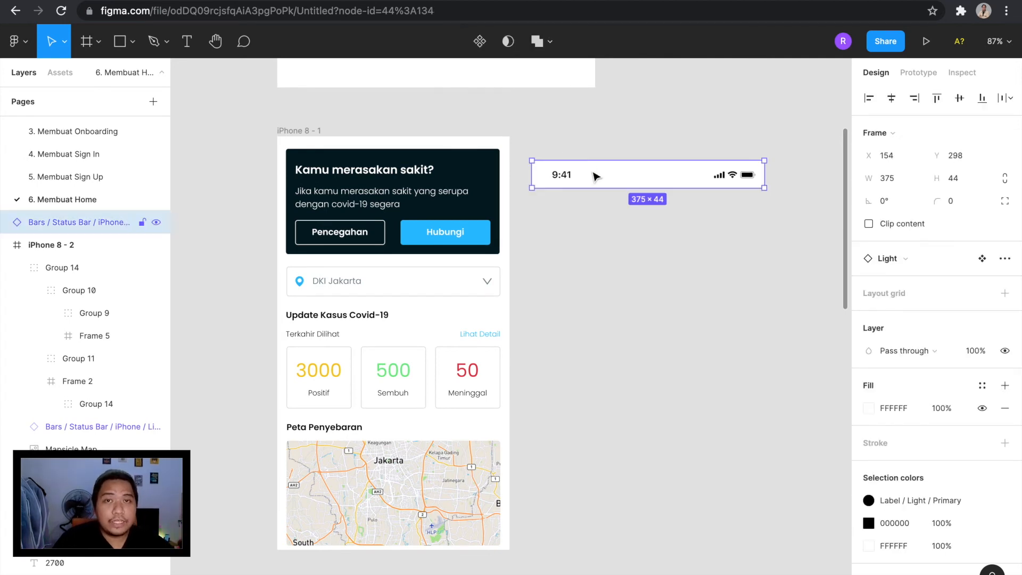
click(554, 438)
scroll(560, 450, left, 2)
scroll(560, 451, down, 1)
drag(550, 574, 310, 132)
key(alt)
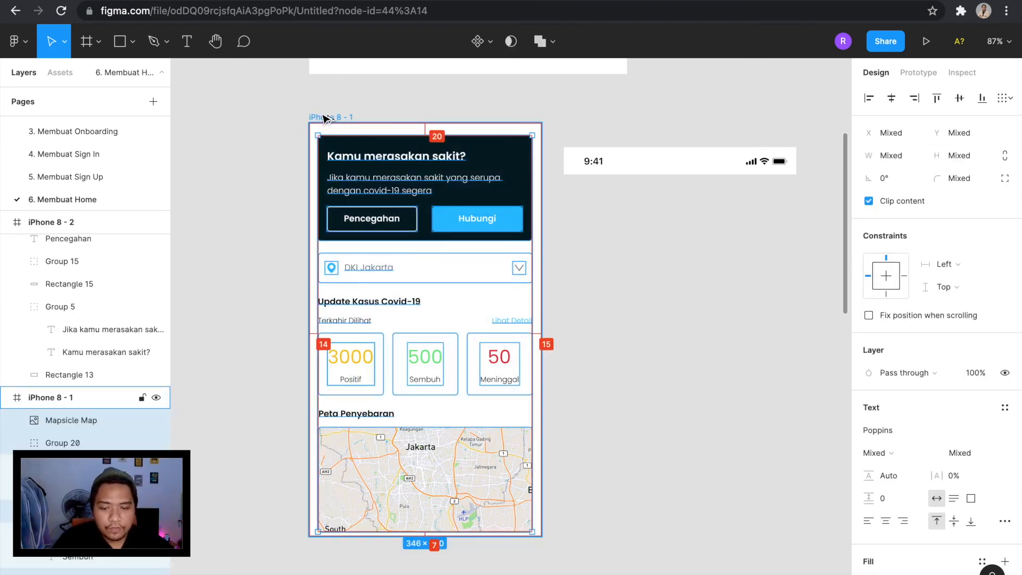
drag(467, 170, 467, 189)
key(alt)
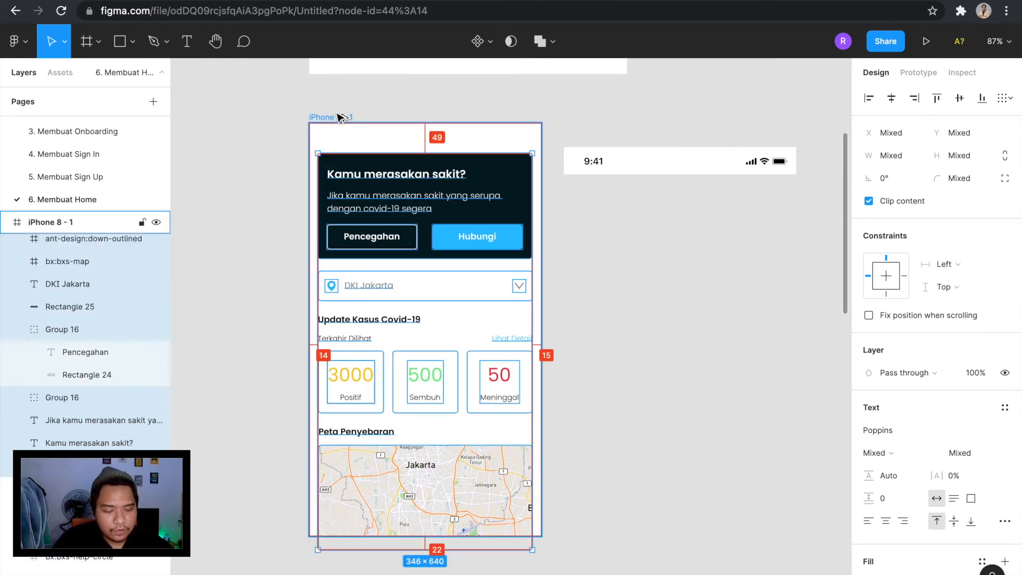
key(Down)
key(Down)
key(Down)
key(Down)
key(Down)
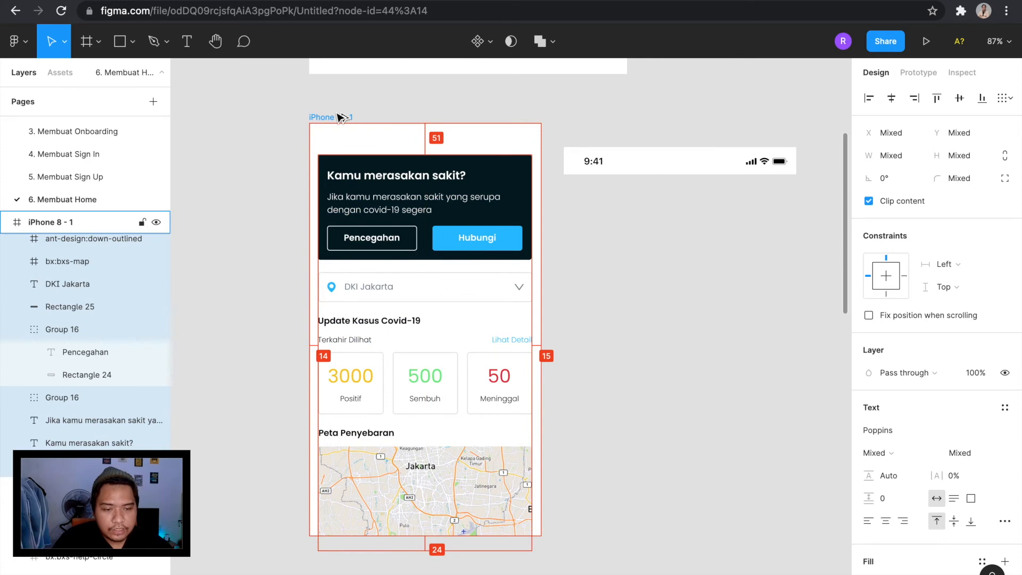
key(Down)
key(Down)
key(Down)
key(Down)
key(Down)
key(Down)
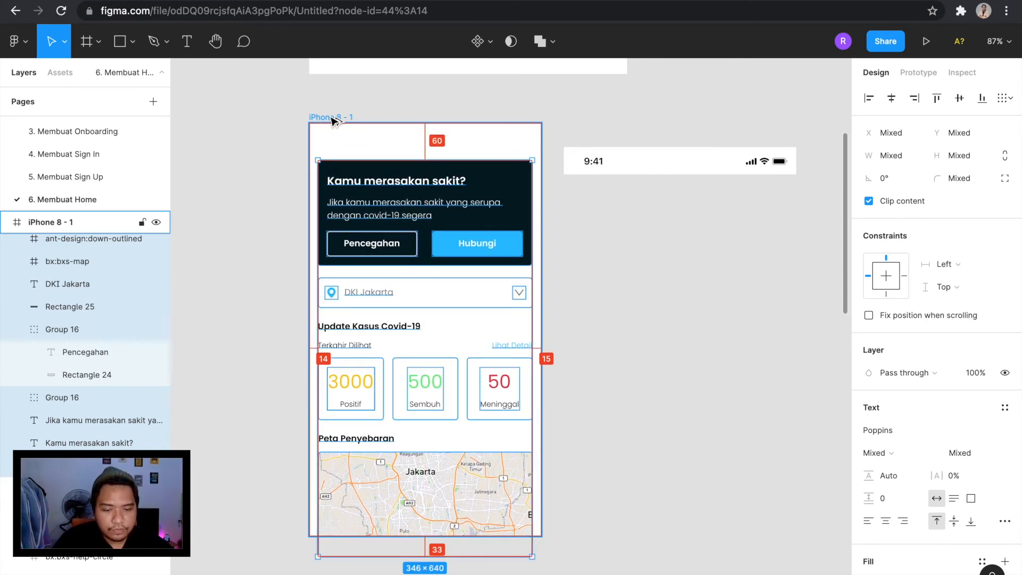
click(596, 409)
Check the side margins of the map and case cards and shift the "Update Kasus Covid-19" heading to X 15.
click(487, 527)
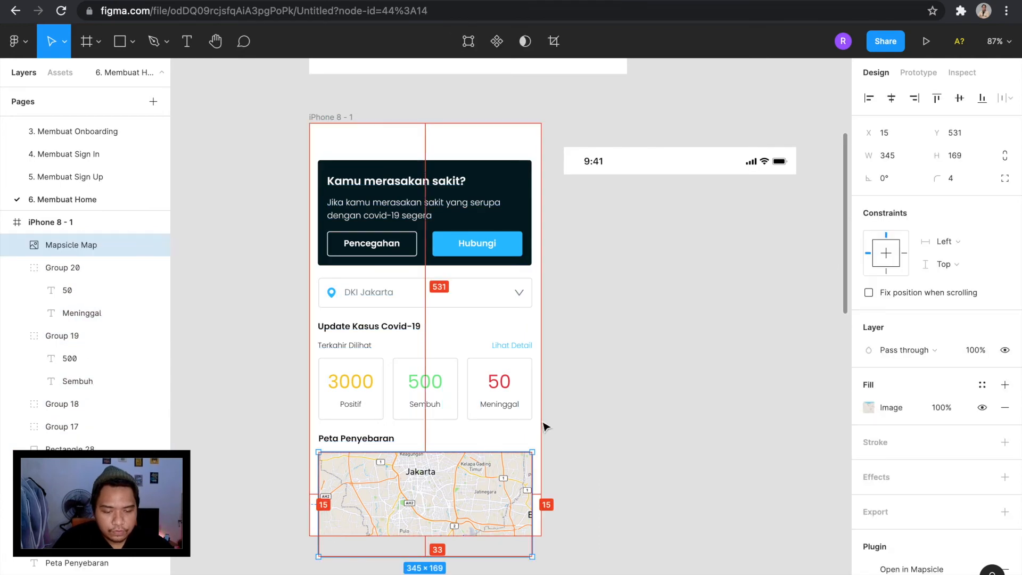
click(536, 383)
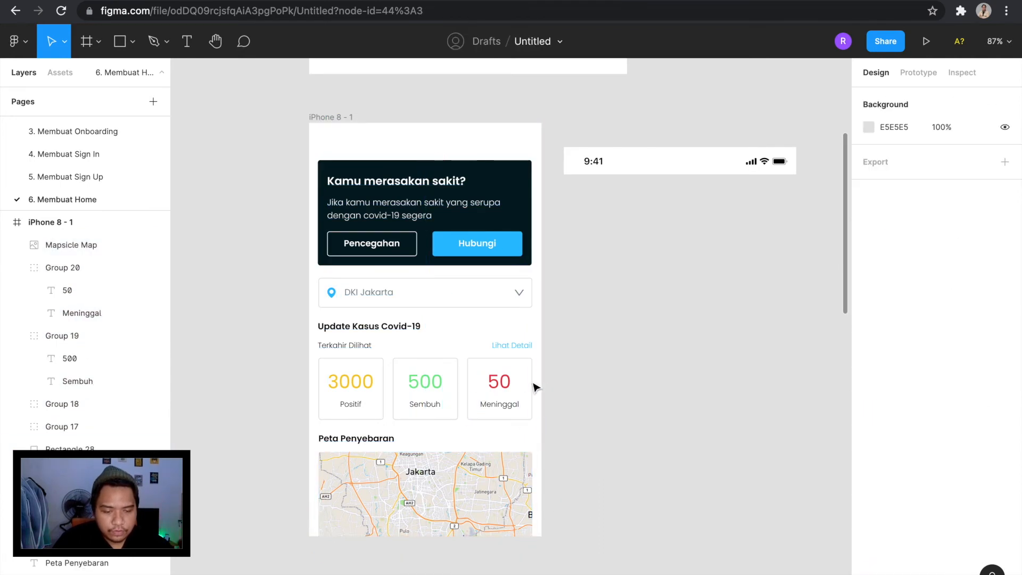
click(532, 383)
key(alt)
click(352, 392)
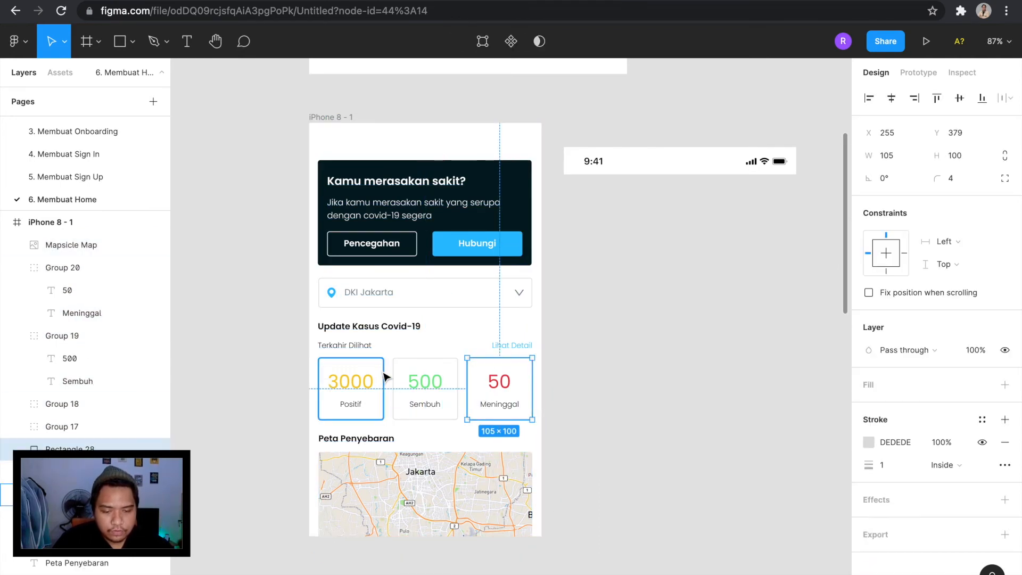
click(418, 325)
key(alt)
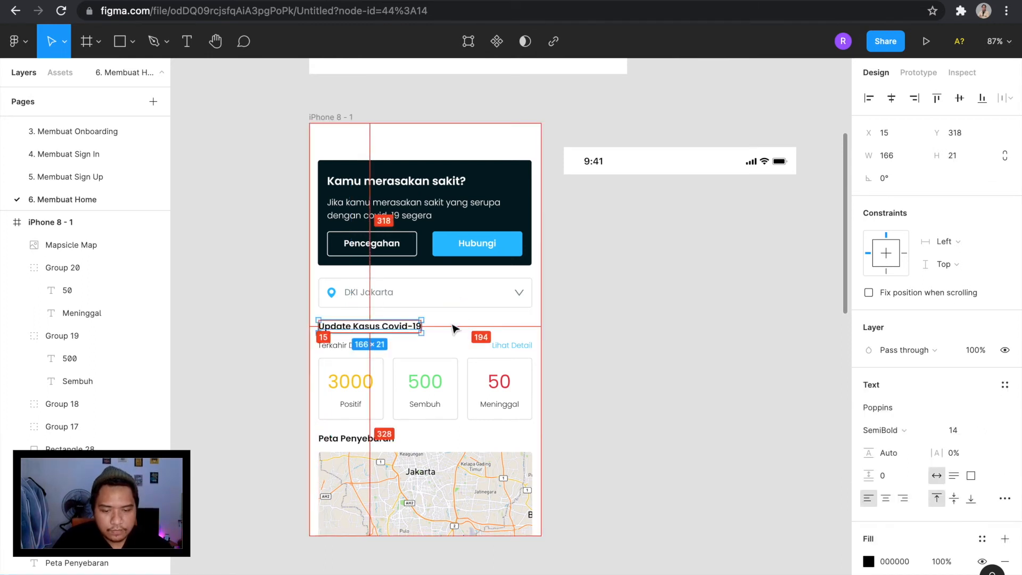
key(Escape)
Check the location dropdown's position and shift the banner's dark background rectangle to X 15.
click(445, 304)
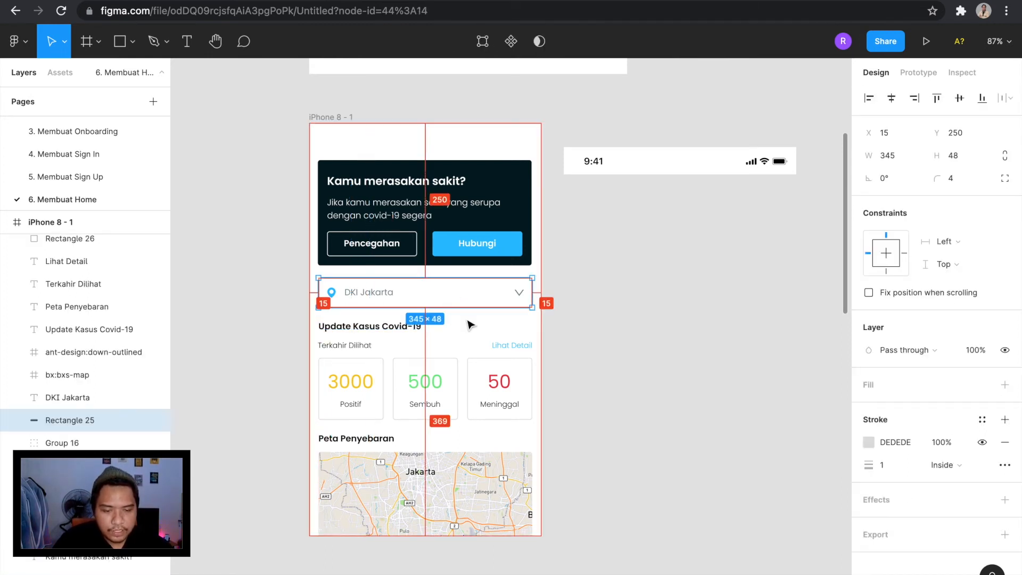
click(525, 215)
key(alt)
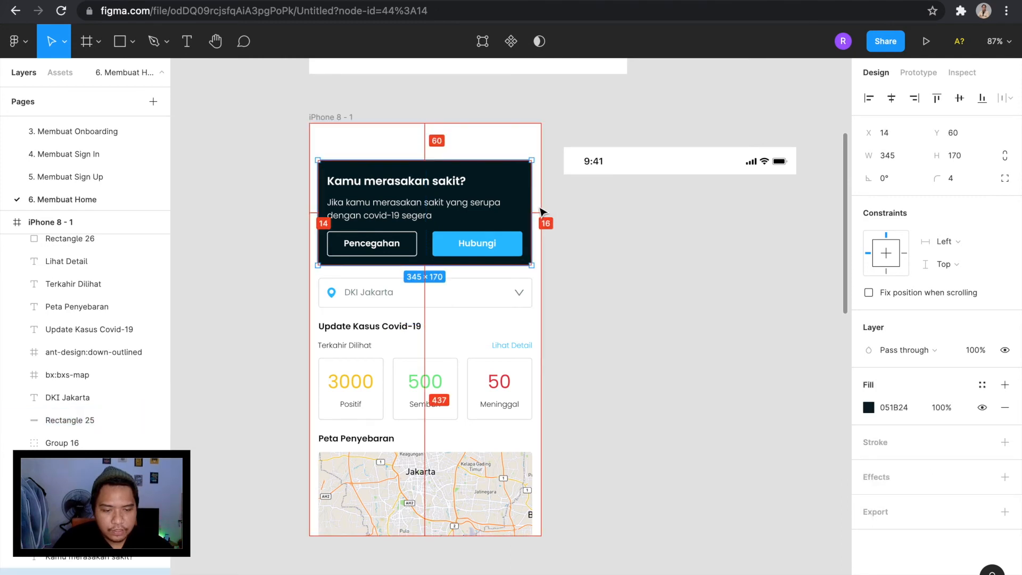
key(Right)
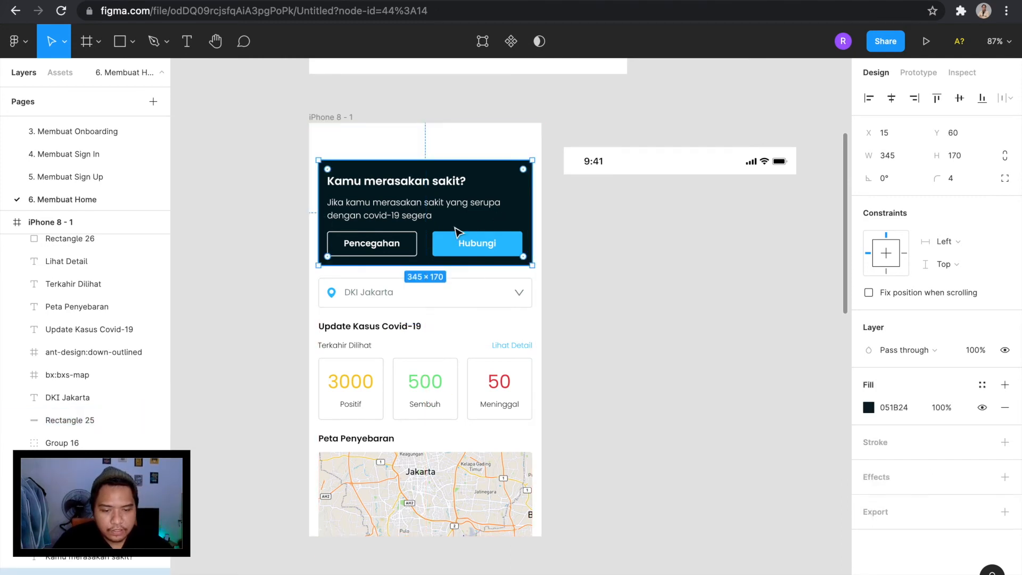
Check the "Pencegahan" and "Hubungi" buttons' margins within the banner and nudge both buttons 1 px to the right.
click(413, 238)
key(alt)
click(508, 243)
key(alt)
shift+click(423, 251)
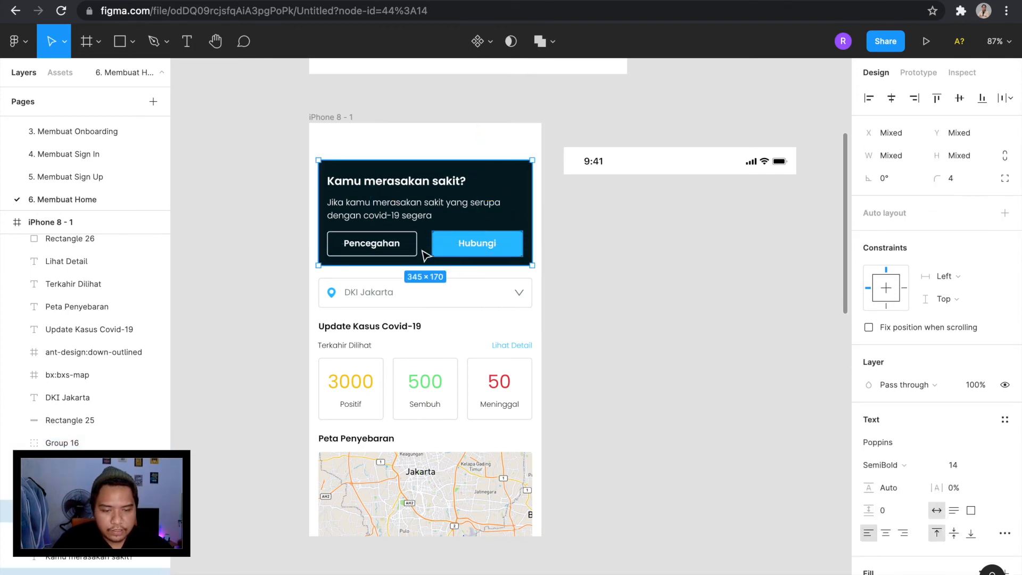
click(481, 257)
key(alt)
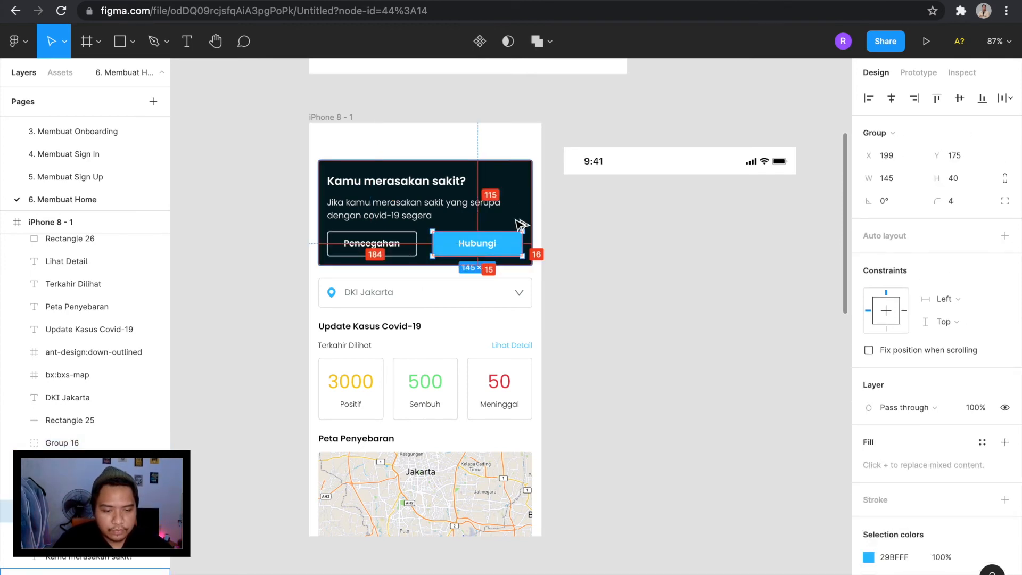
click(415, 245)
key(alt)
key(Right)
Shift the banner's "Kamu merasakan sakit?" heading and its description text together to X 30.
click(459, 200)
key(alt)
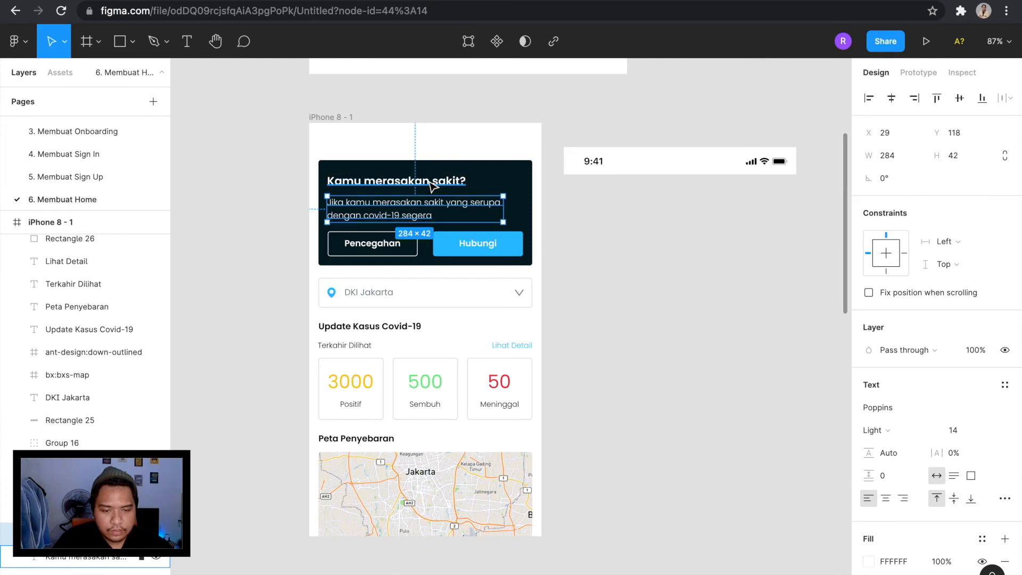
shift+click(433, 183)
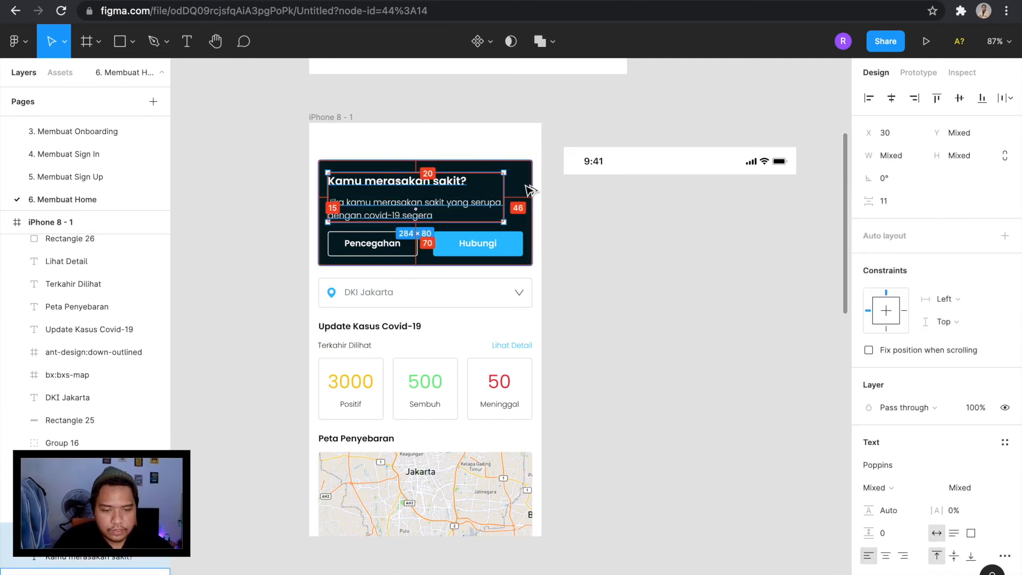
click(588, 267)
Move the status bar into the iPhone 8 - 1 frame, placing it at X 0, Y 0.
scroll(589, 267, up, 4)
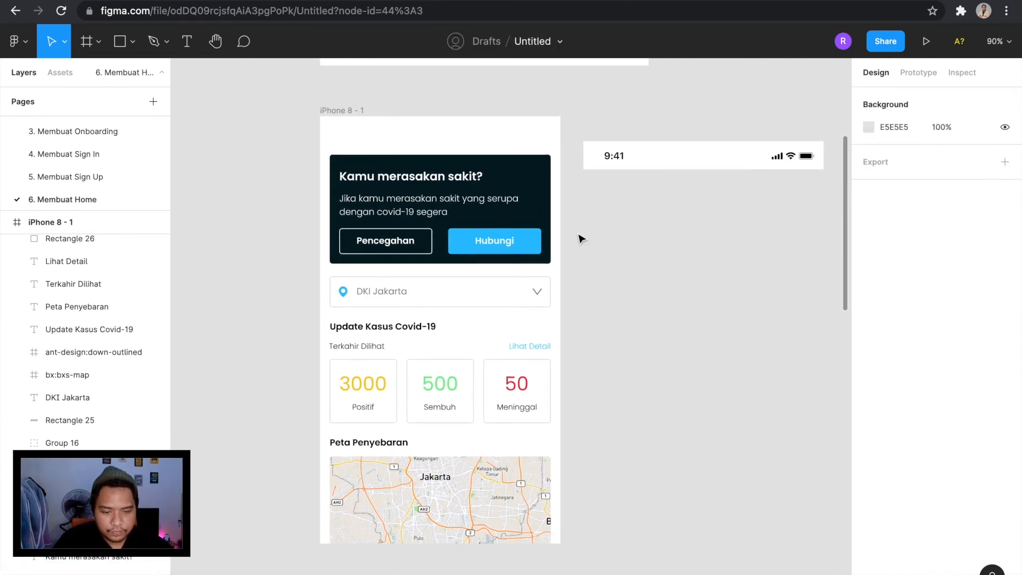
scroll(664, 154, right, 2)
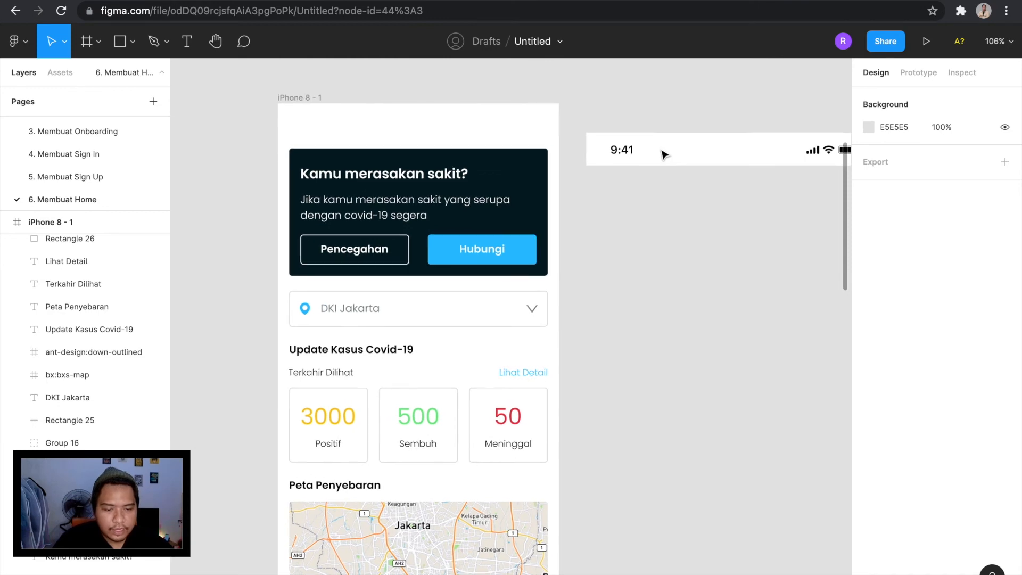
scroll(664, 154, down, 3)
drag(646, 160, 398, 130)
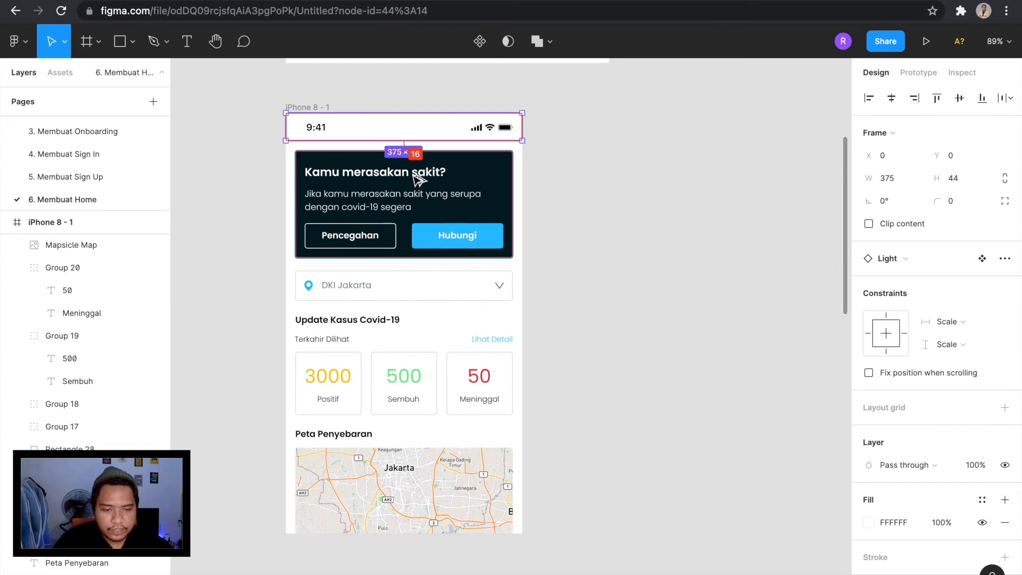
click(547, 176)
scroll(573, 319, down, 1)
scroll(573, 318, left, 1)
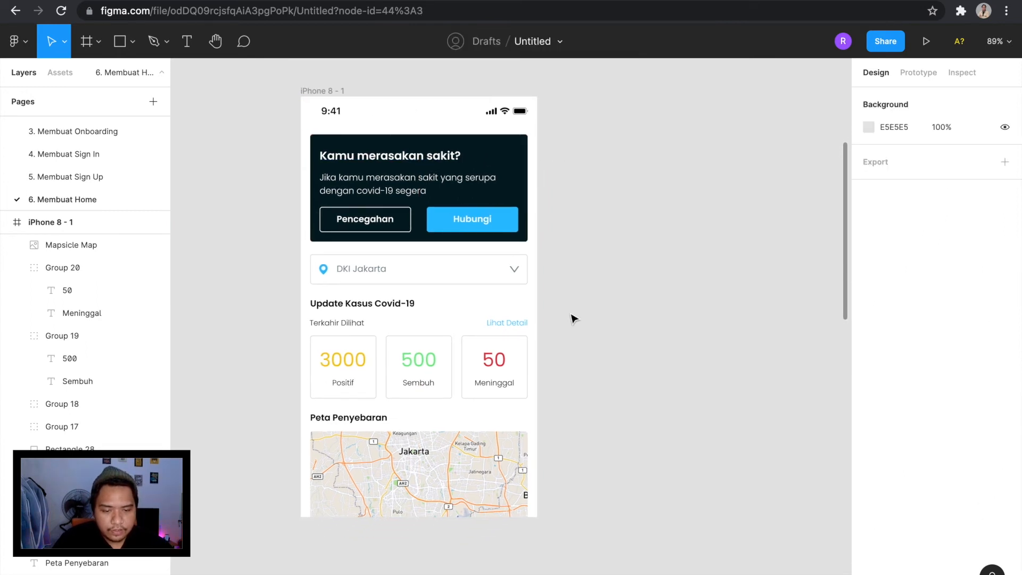
drag(589, 552, 293, 131)
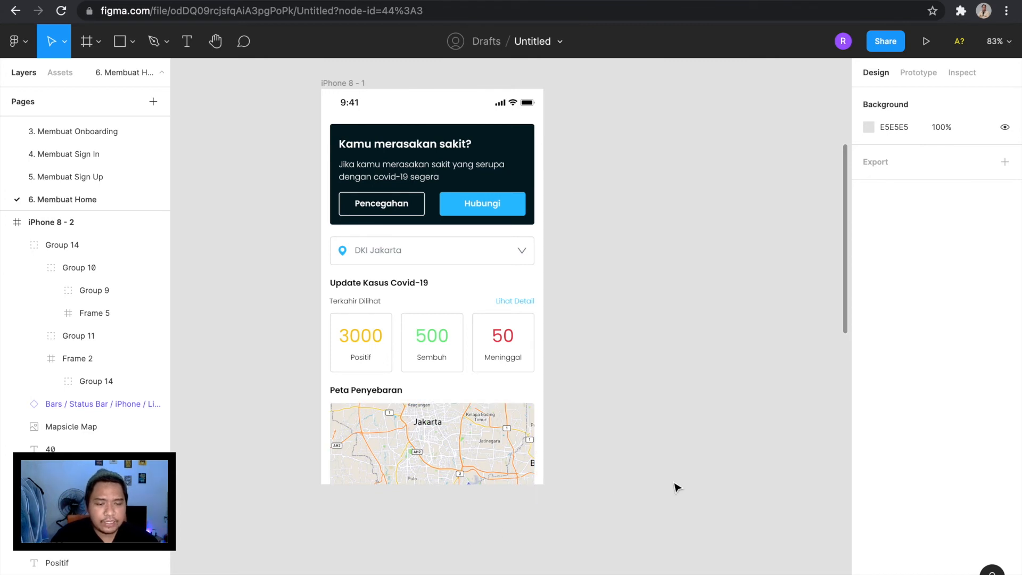
Draw a new frame on the empty canvas beside the Home screen and size it to 345 × 60.
scroll(677, 488, right, 3)
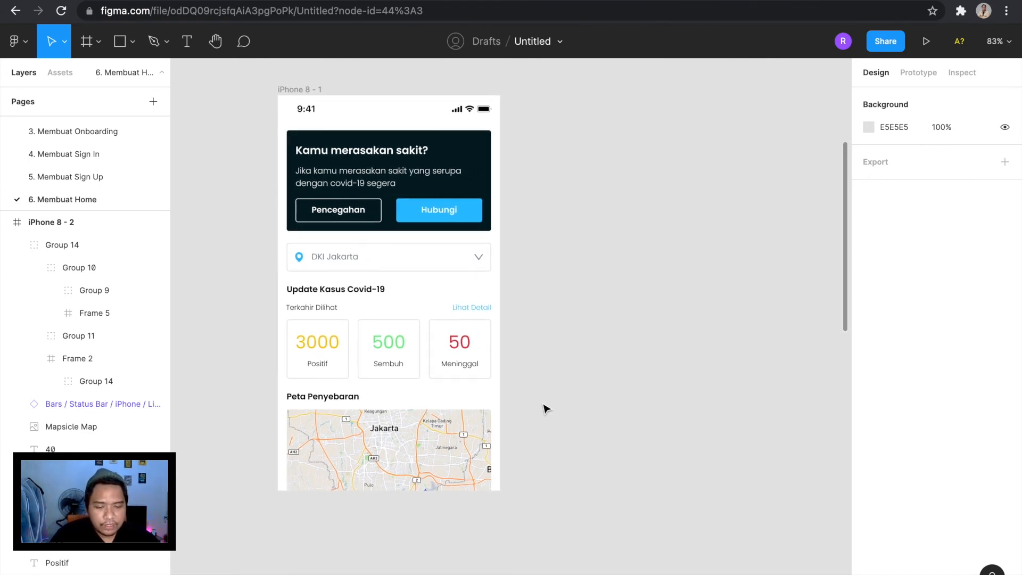
key(f)
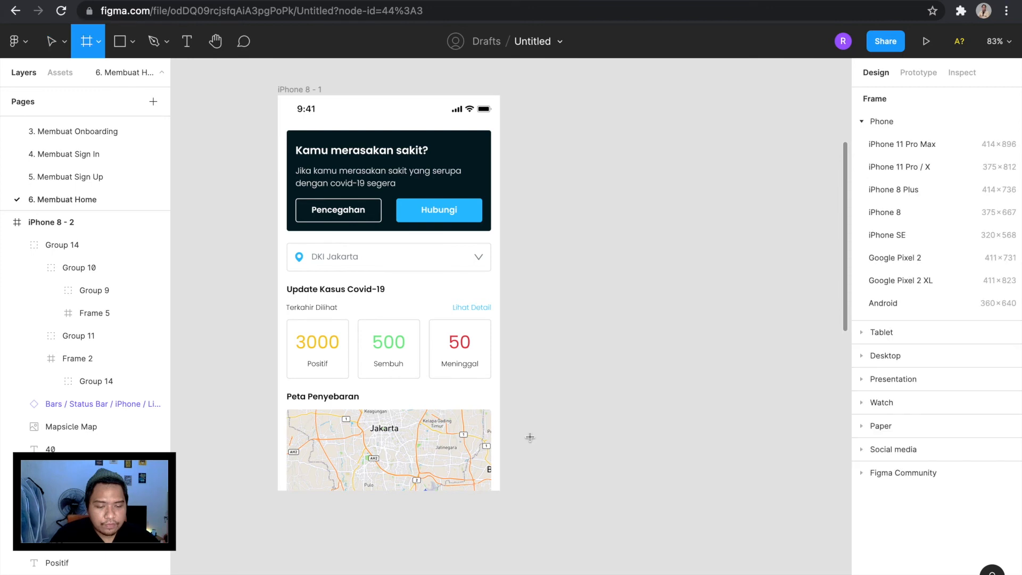
drag(530, 437, 718, 470)
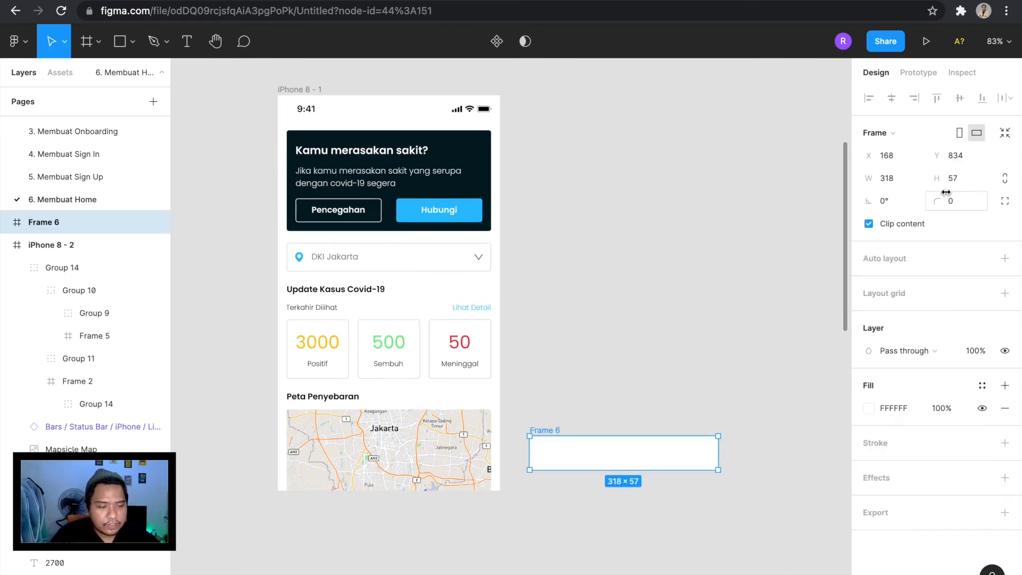
text(60)
key(Return)
click(907, 184)
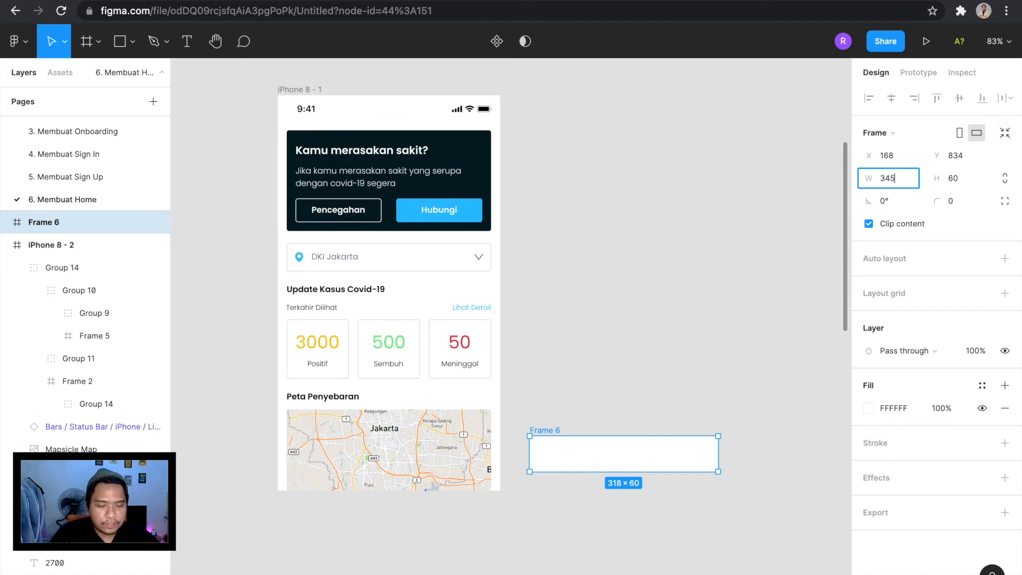
key(Return)
Place the new frame at the lower edge of iPhone 8 - 1 and set its width to 375.
drag(651, 462, 403, 480)
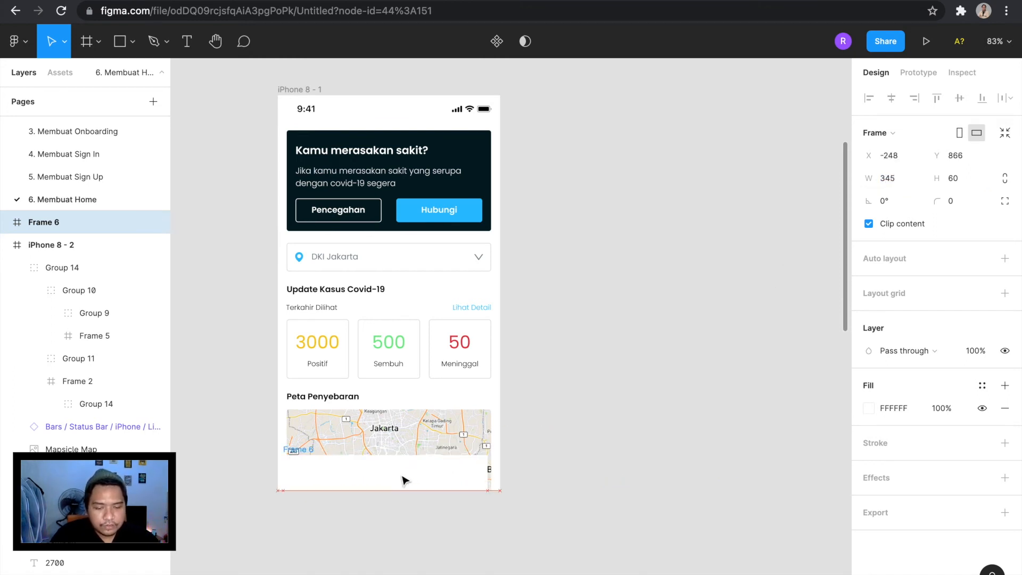
click(317, 93)
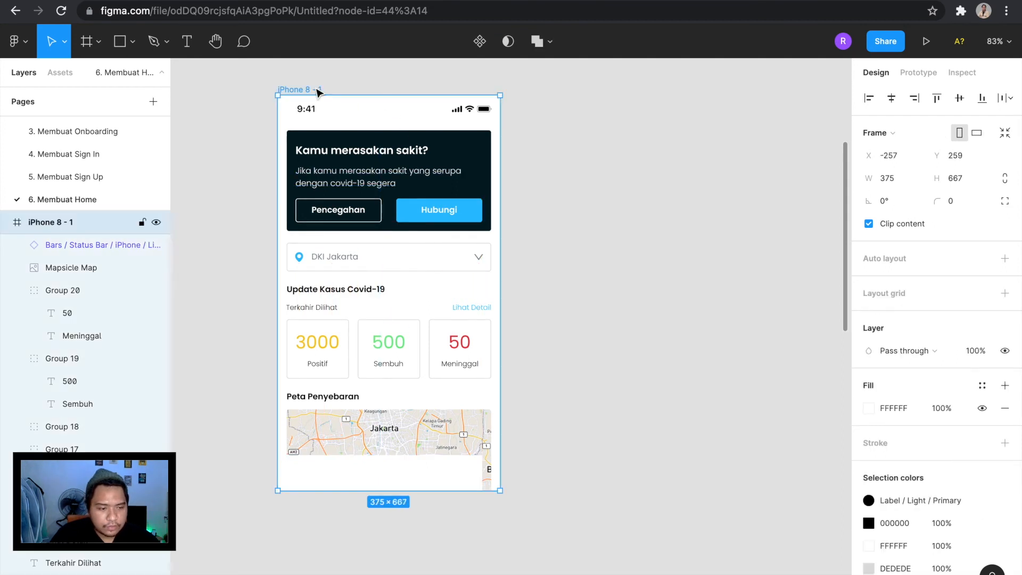
click(392, 472)
click(908, 179)
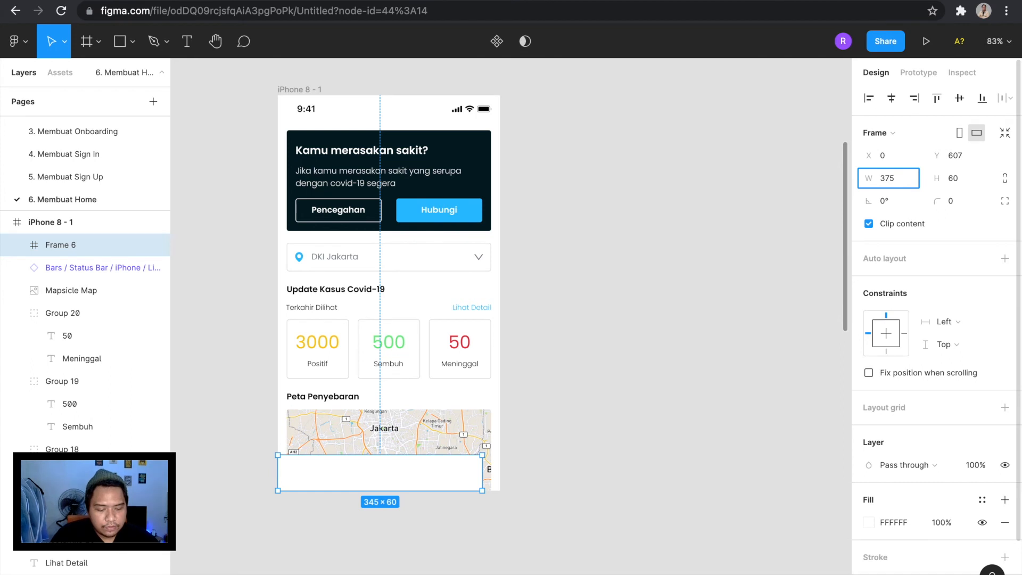
text(375)
key(Return)
drag(448, 485, 449, 484)
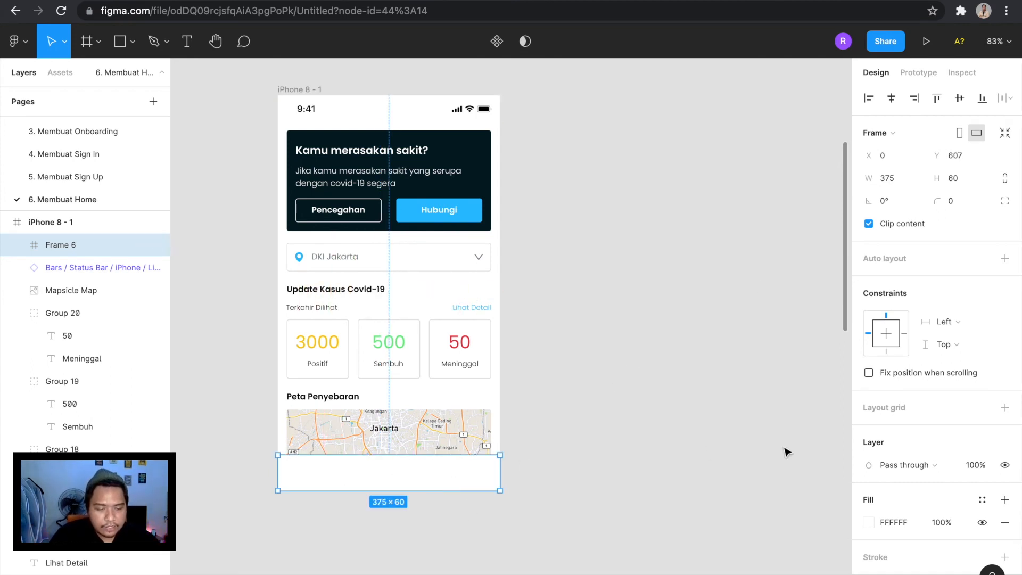
Examine how the blank bottom frame meets the map and review its appearance settings.
scroll(673, 482, up, 5)
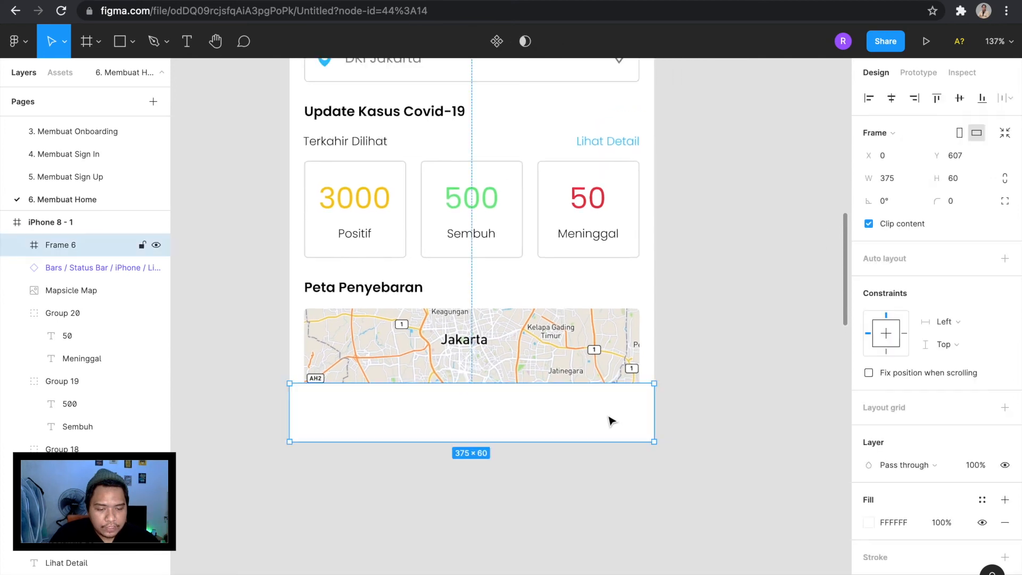
scroll(884, 493, down, 3)
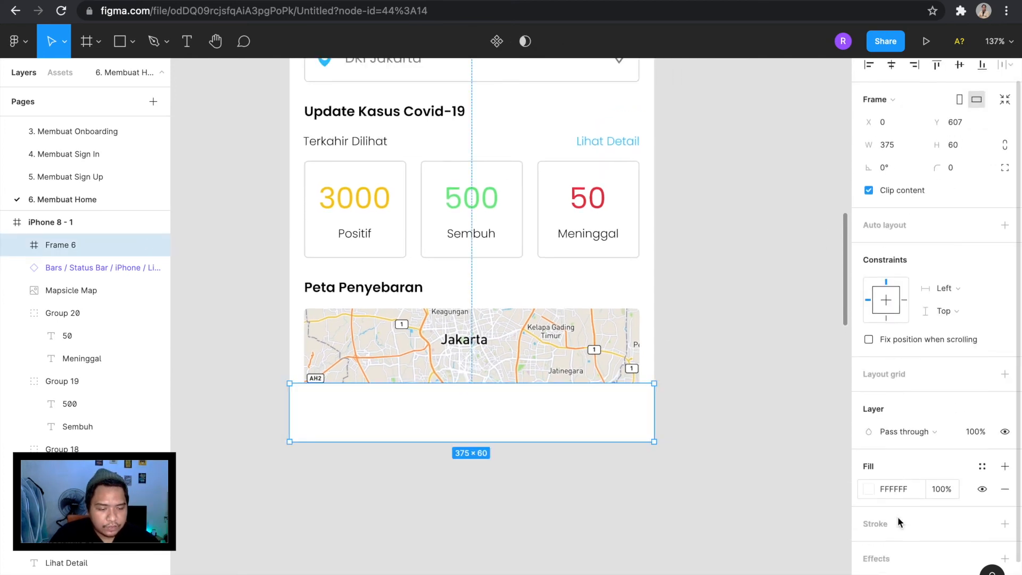
click(687, 407)
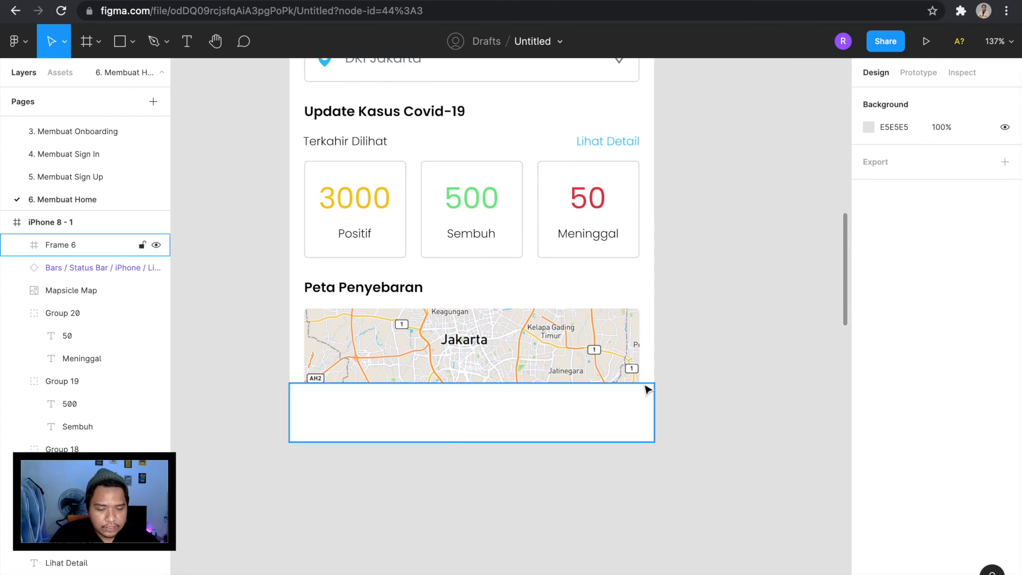
scroll(502, 445, up, 3)
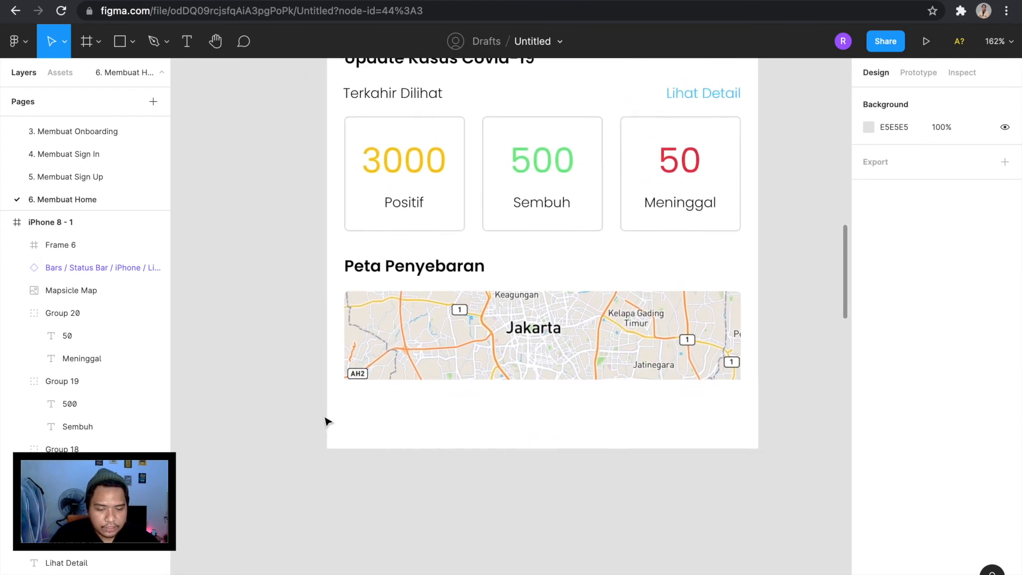
scroll(375, 413, right, 2)
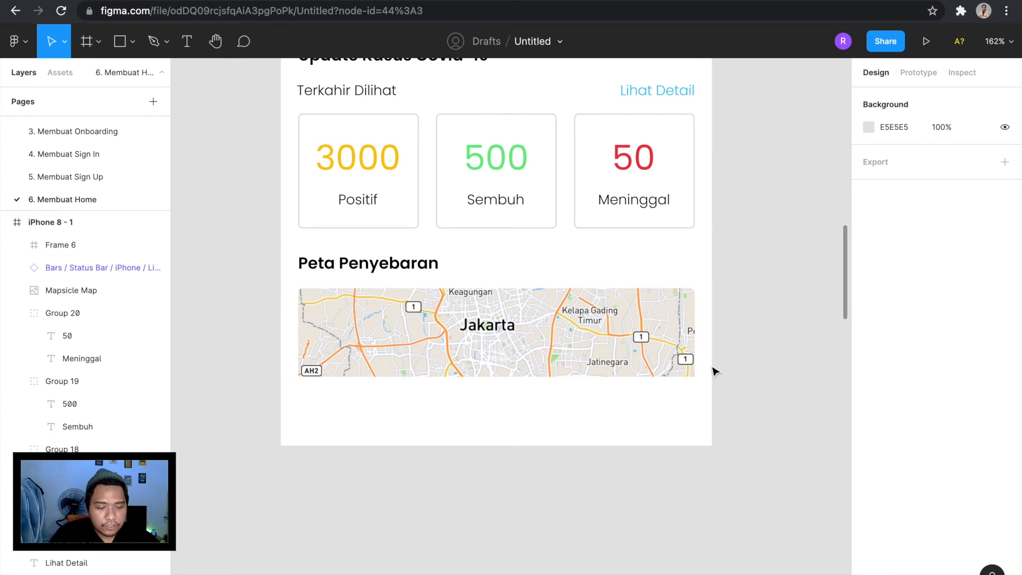
click(495, 415)
scroll(893, 445, down, 3)
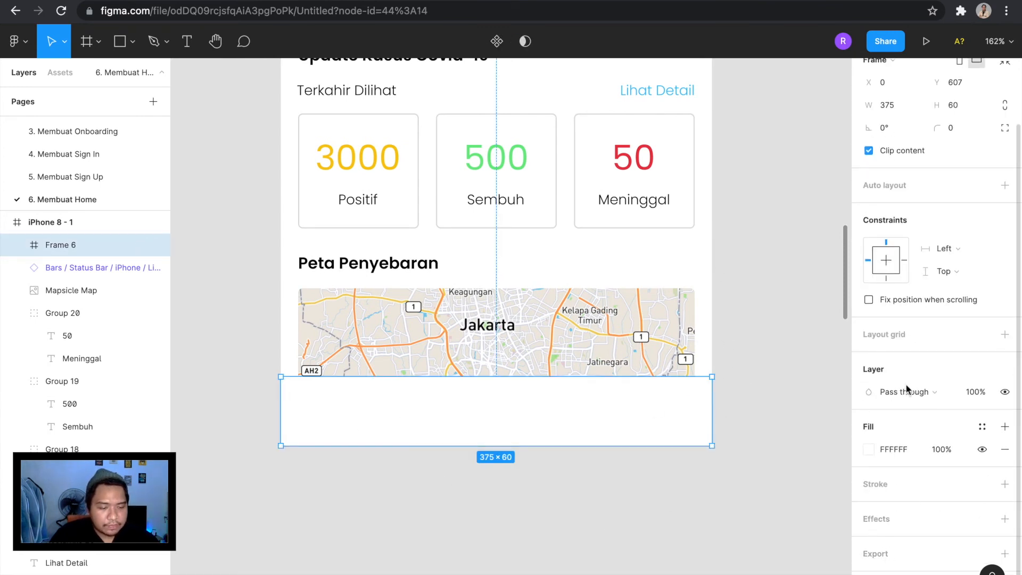
click(696, 532)
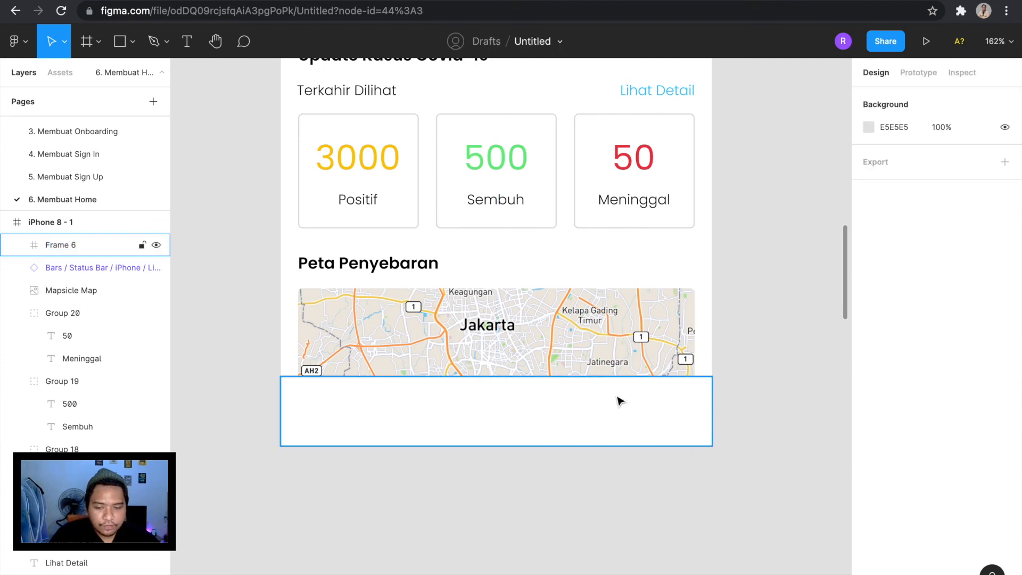
Add a drop shadow to the bottom frame with a Y offset of -4.
click(620, 400)
scroll(928, 483, down, 2)
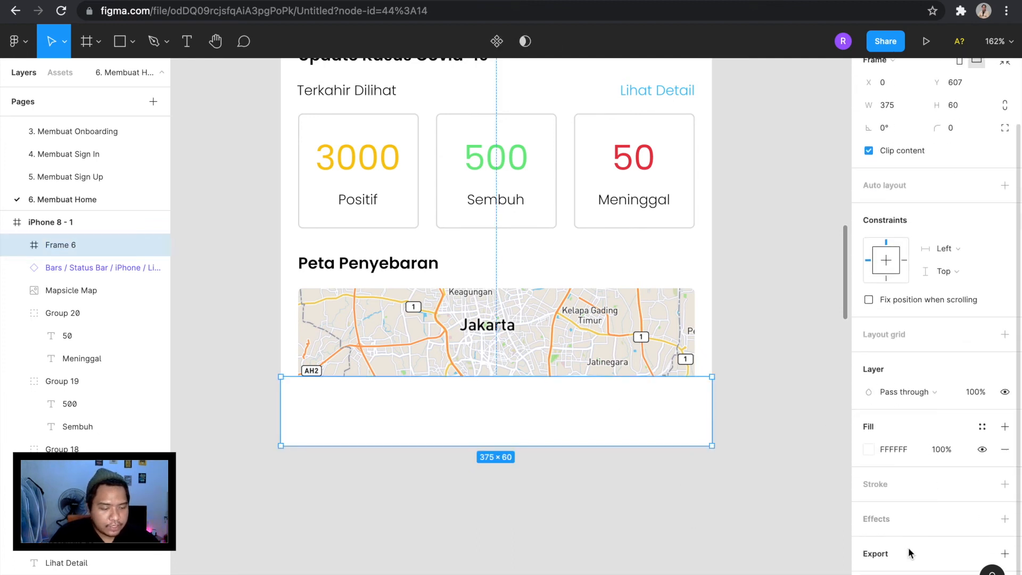
click(1005, 519)
click(869, 542)
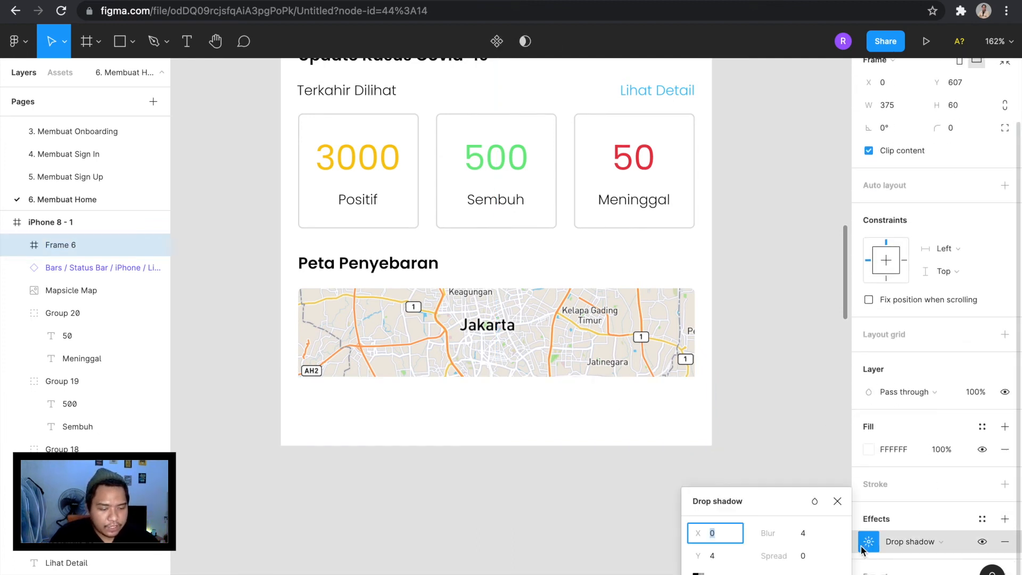
click(731, 563)
text(-4)
key(Return)
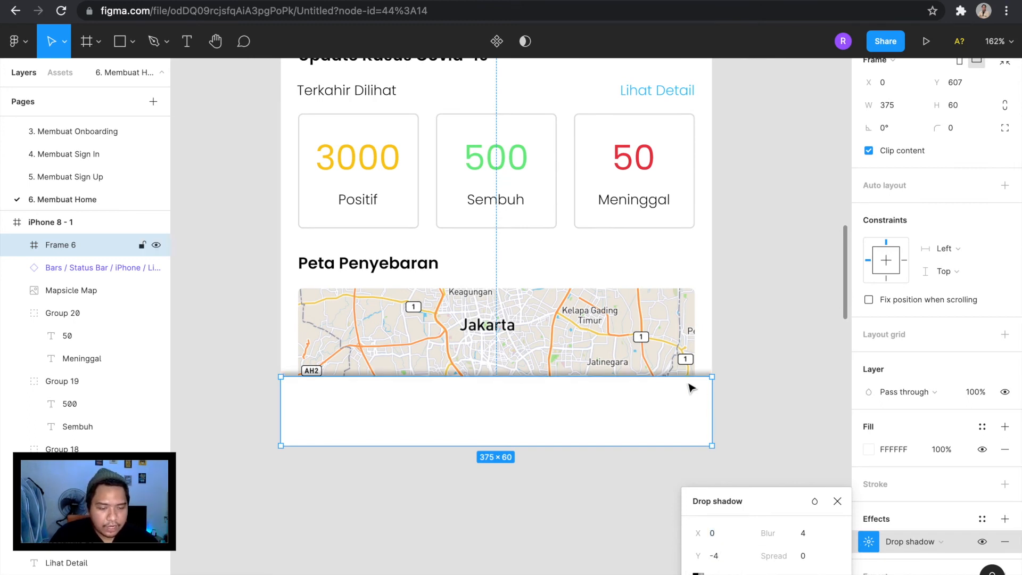
click(721, 557)
key(Return)
text(-4)
key(Return)
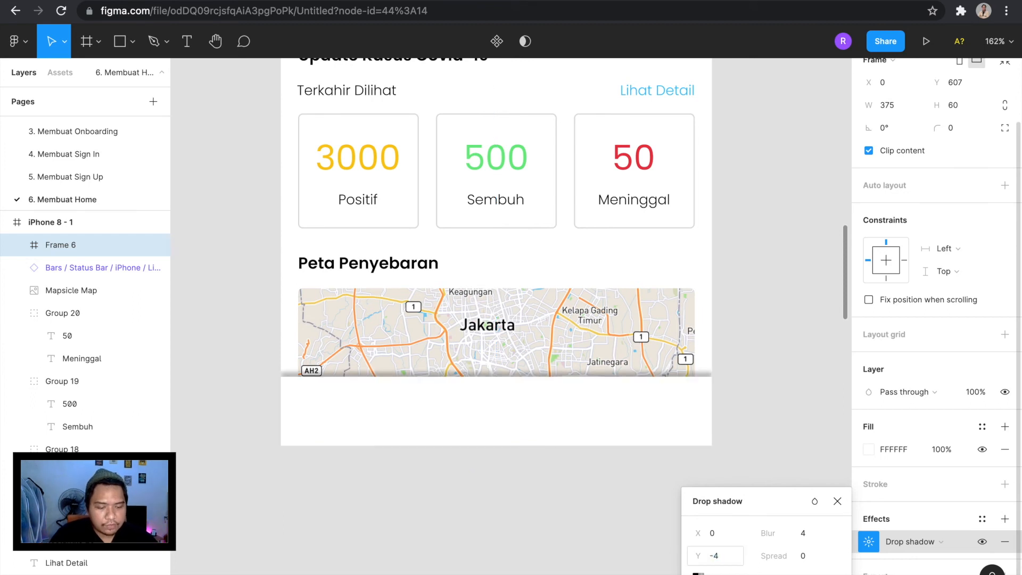
Soften the bottom frame's drop shadow with a blur of 10, a lower opacity and an adjusted shadow colour.
click(765, 574)
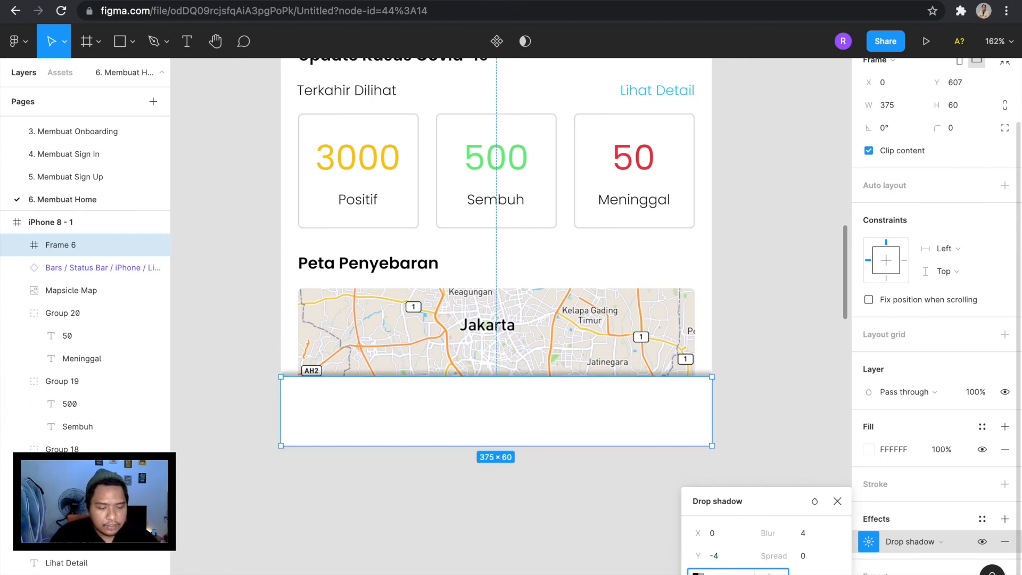
key(Return)
text(10)
key(Return)
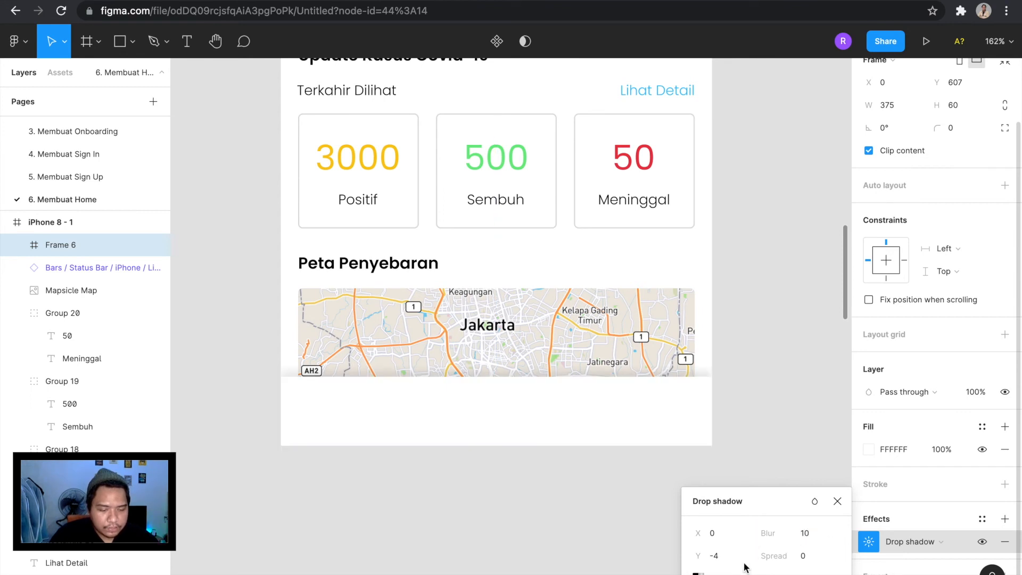
click(696, 574)
drag(555, 357, 477, 362)
click(458, 568)
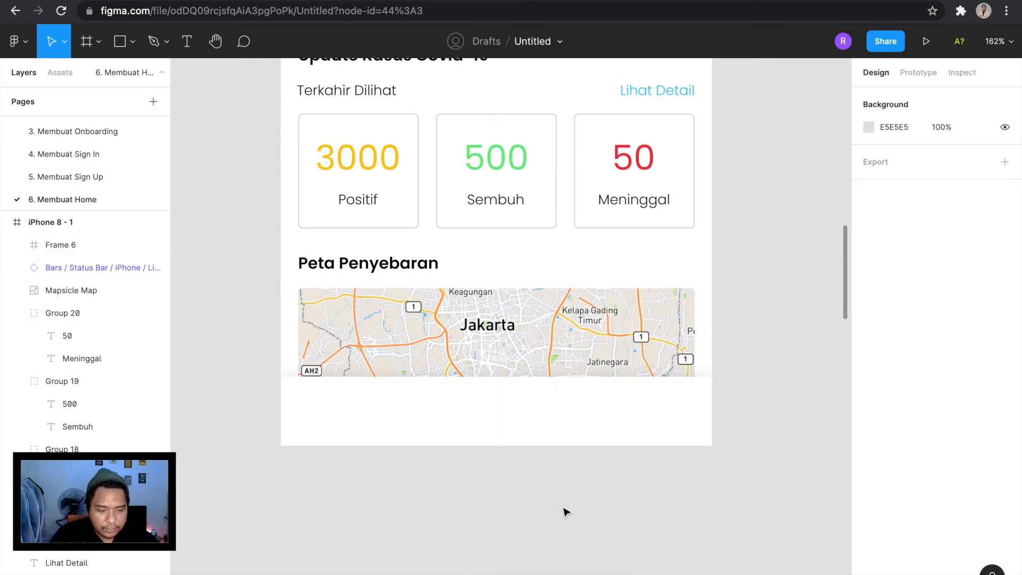
Set the bottom frame's corner radius to 30 and check the look of the whole Home screen.
scroll(754, 420, down, 5)
scroll(753, 420, right, 2)
click(588, 429)
scroll(589, 430, up, 3)
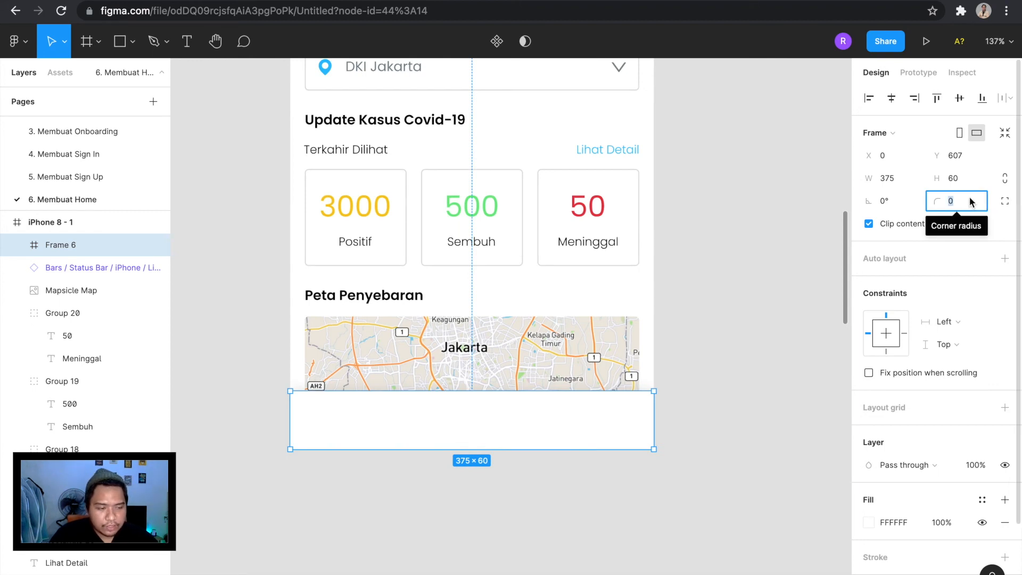
text(30)
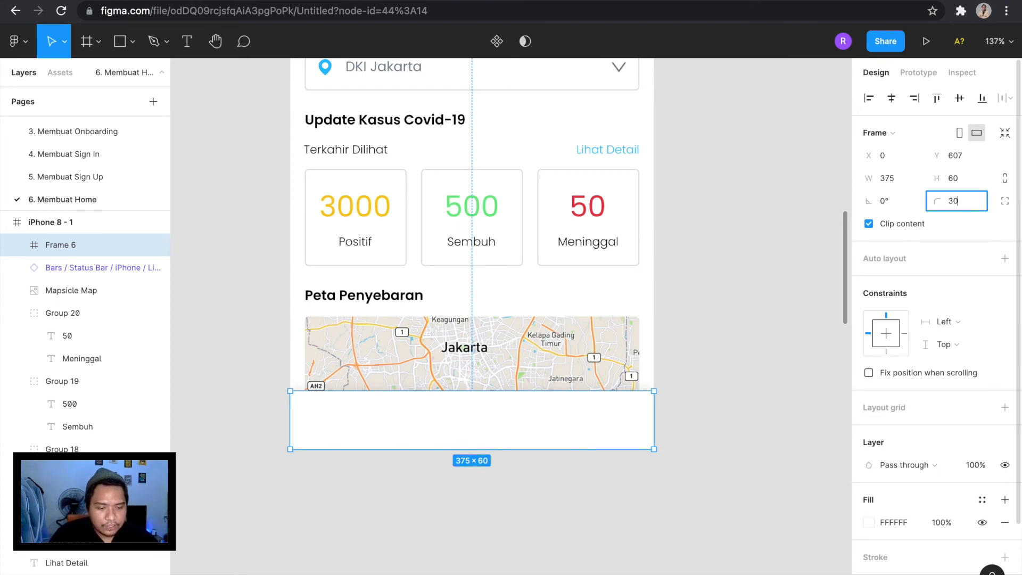
key(Return)
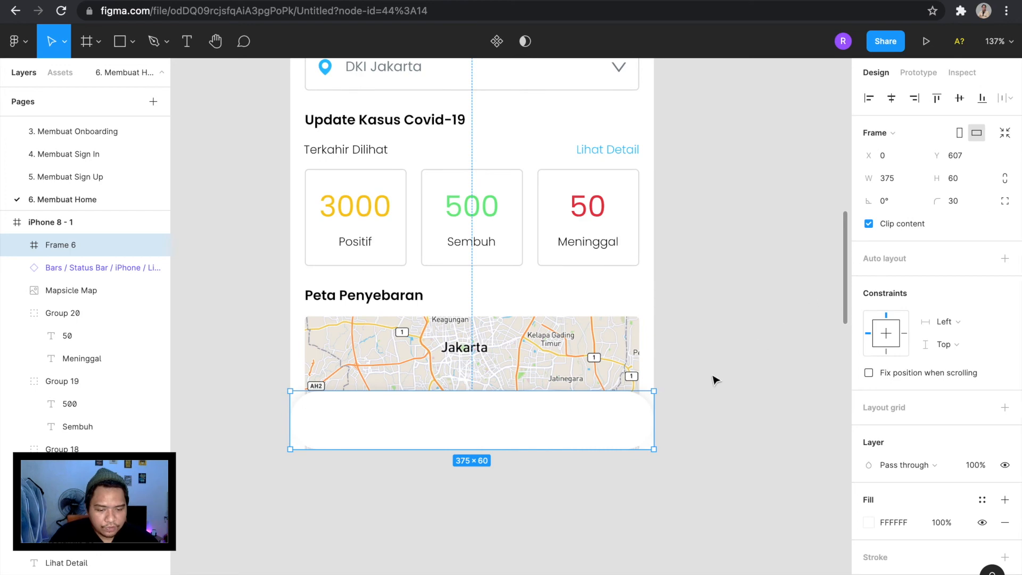
click(713, 380)
scroll(714, 379, down, 3)
scroll(715, 381, up, 2)
Set the bottom frame's corner radius to 20.
click(586, 488)
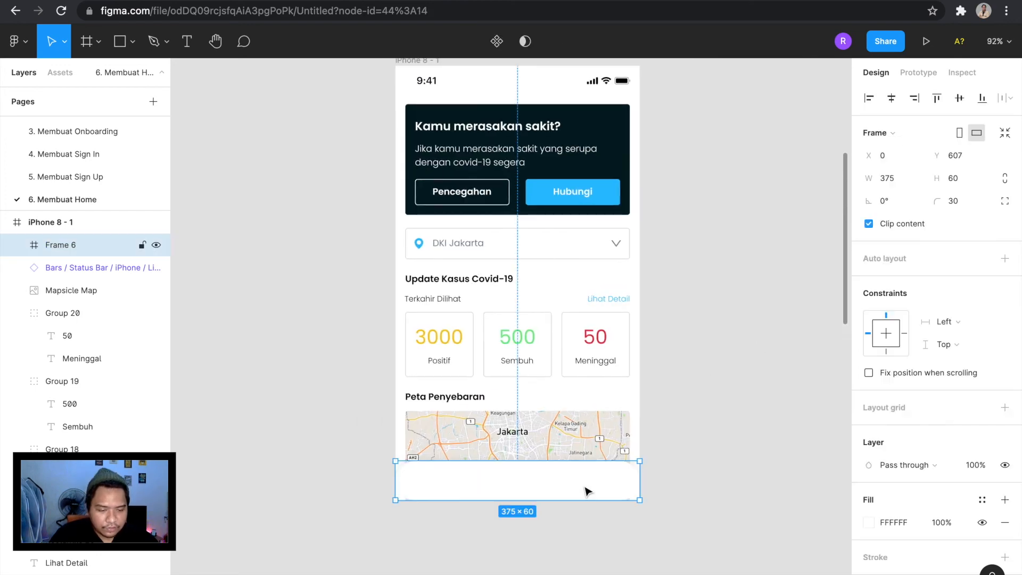
scroll(586, 488, up, 3)
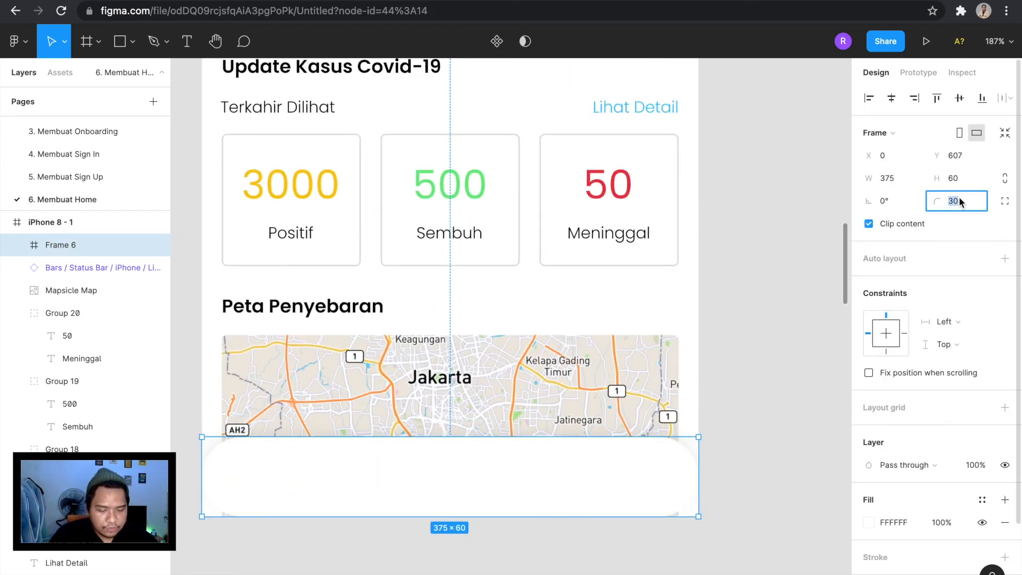
text(20)
key(Return)
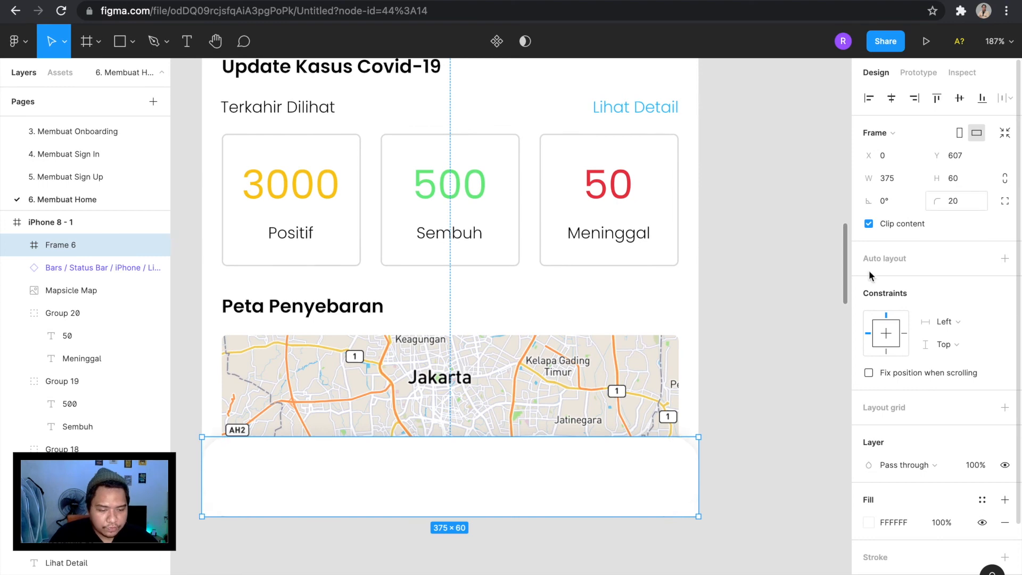
Move the home, information and help icons from the style guide to the empty canvas beside the iPhone 8 frame.
click(810, 370)
scroll(694, 311, down, 5)
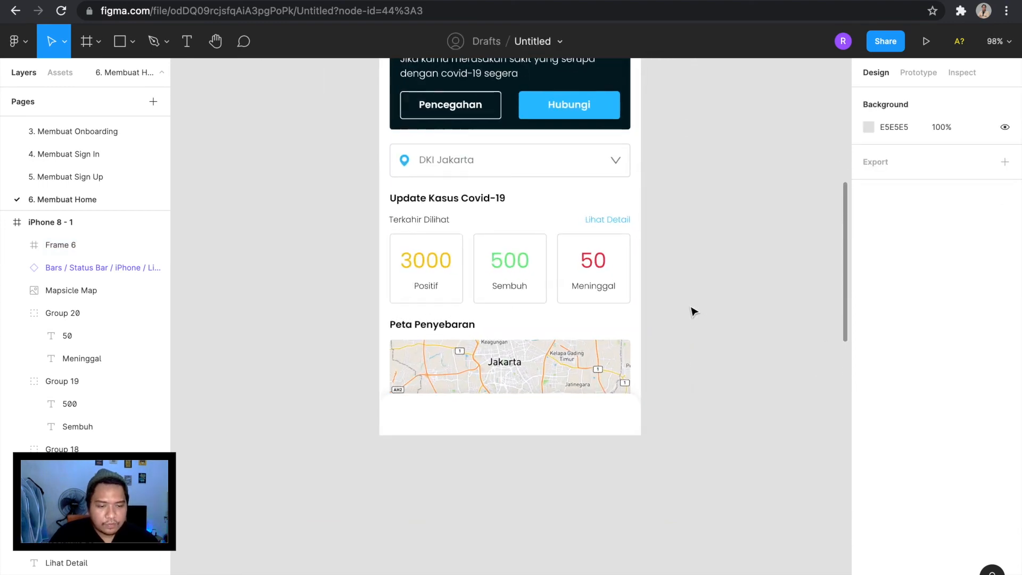
scroll(687, 312, up, 3)
scroll(466, 404, down, 4)
scroll(490, 280, up, 6)
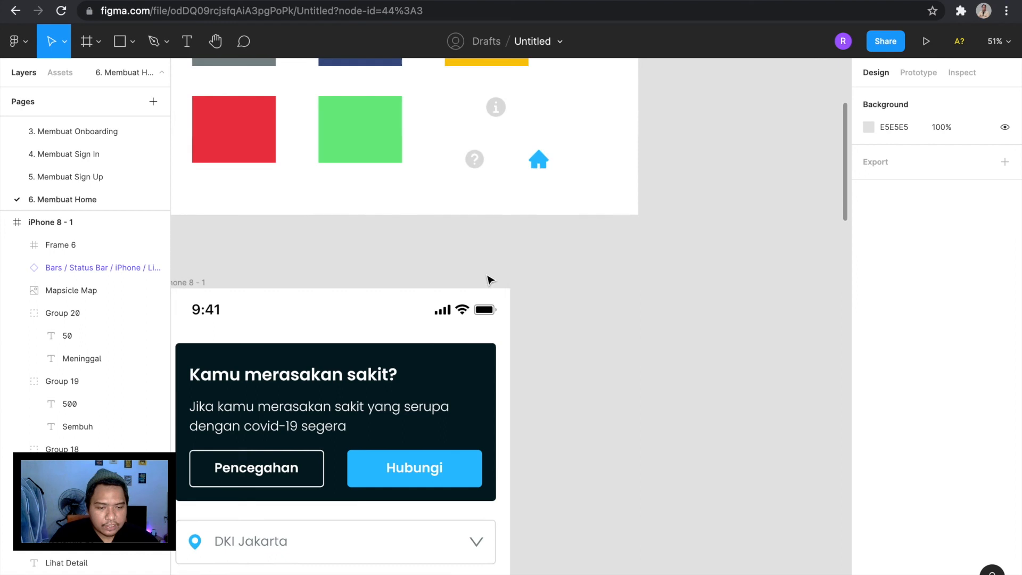
drag(590, 244, 462, 98)
scroll(503, 134, down, 3)
drag(503, 134, 564, 482)
scroll(565, 482, down, 3)
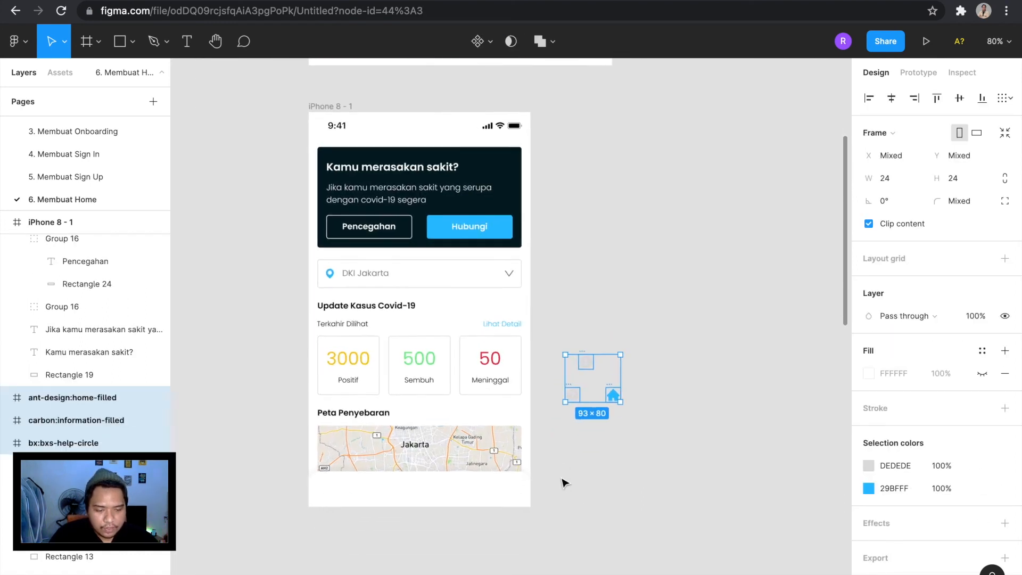
Separate the blue home icon from the information and help icons, leaving free space beneath it.
click(642, 453)
scroll(625, 429, up, 3)
click(616, 420)
drag(558, 437, 540, 437)
click(594, 422)
scroll(591, 421, down, 1)
Add a text label reading "Home" beneath the home icon.
key(t)
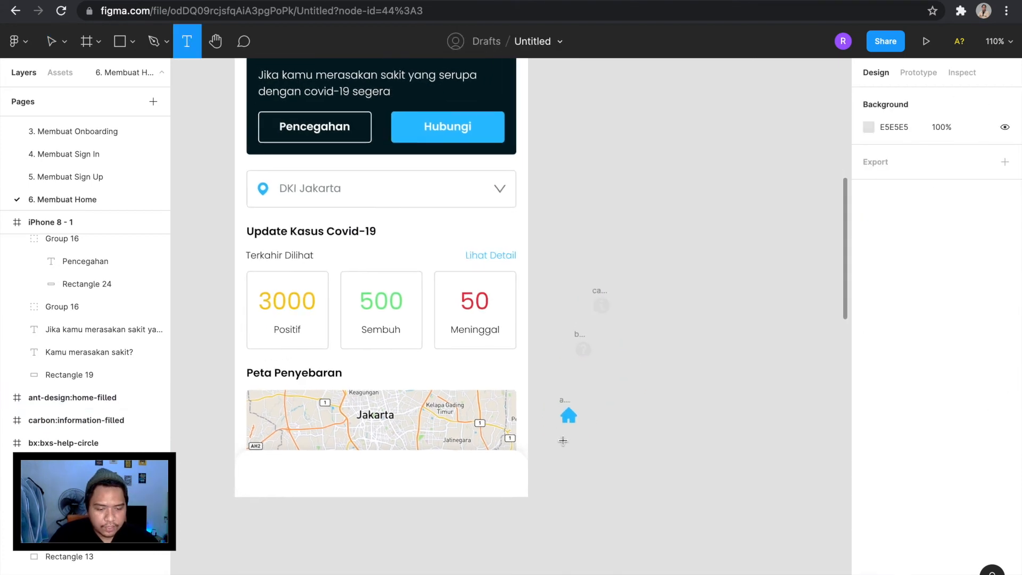
scroll(564, 440, up, 2)
click(562, 440)
text(Hom)
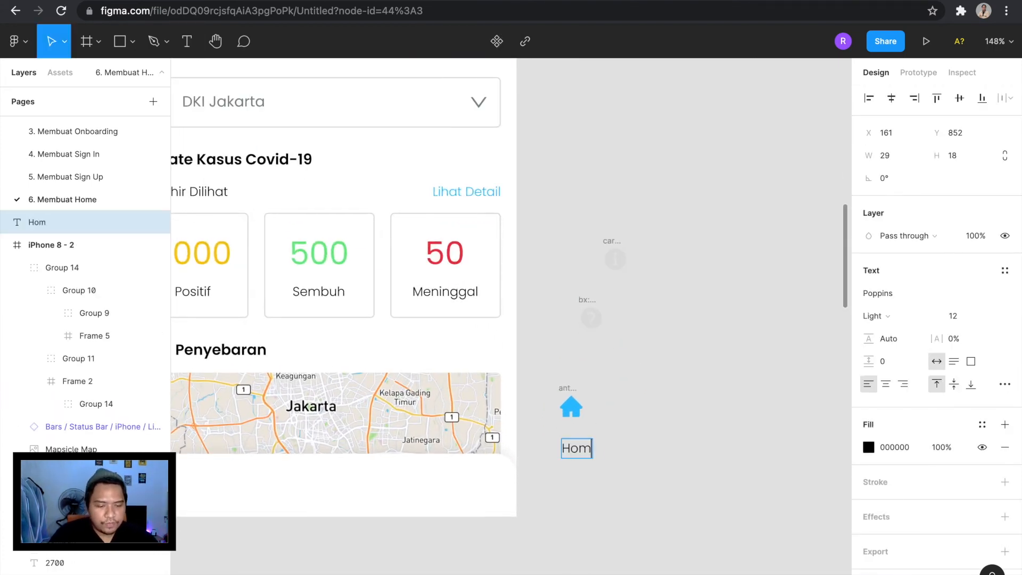
text(e)
key(Escape)
scroll(653, 389, down, 4)
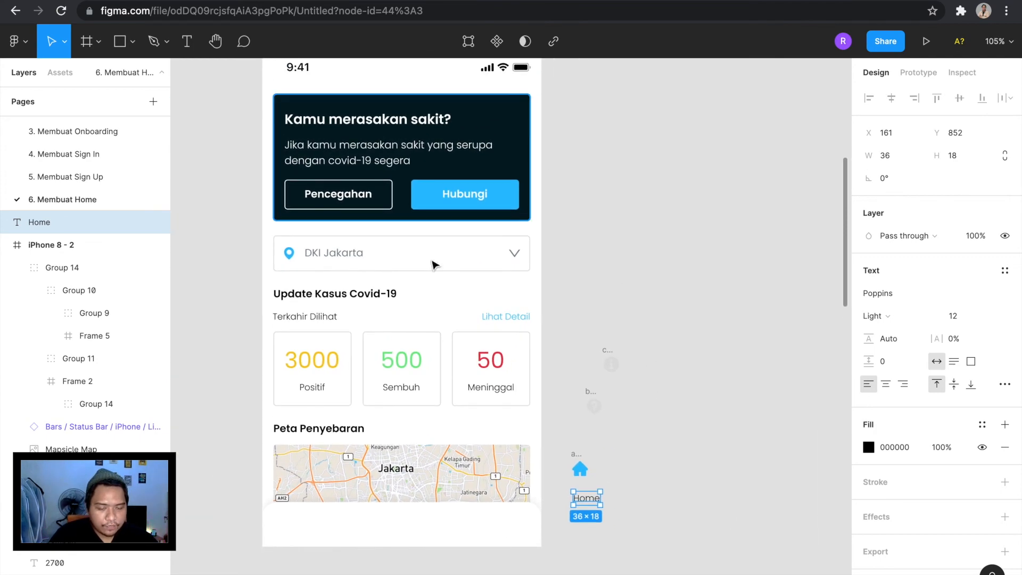
Set the Home label to Poppins Regular and colour it blue 29BFFF.
scroll(559, 466, up, 1)
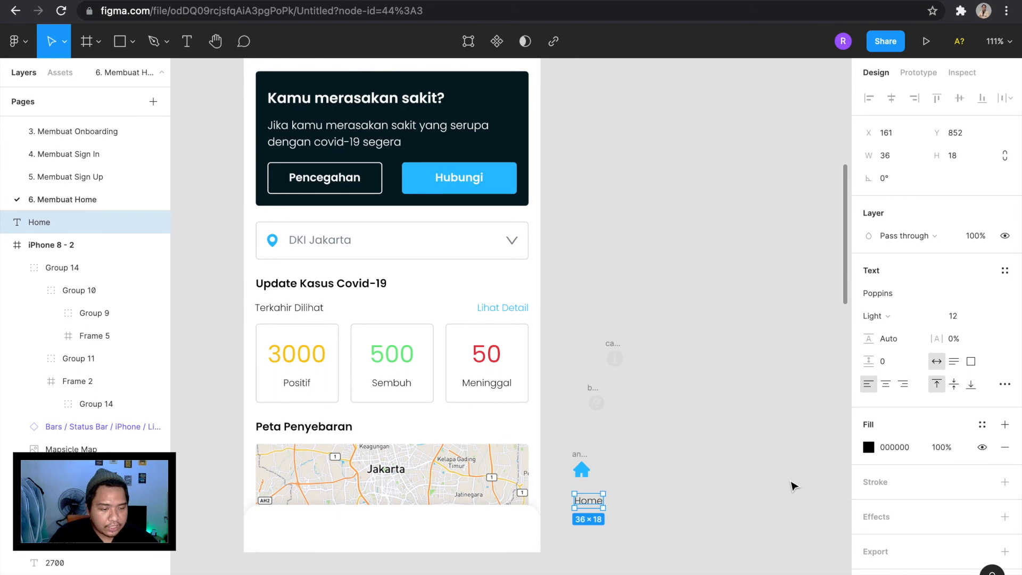
click(895, 320)
click(895, 333)
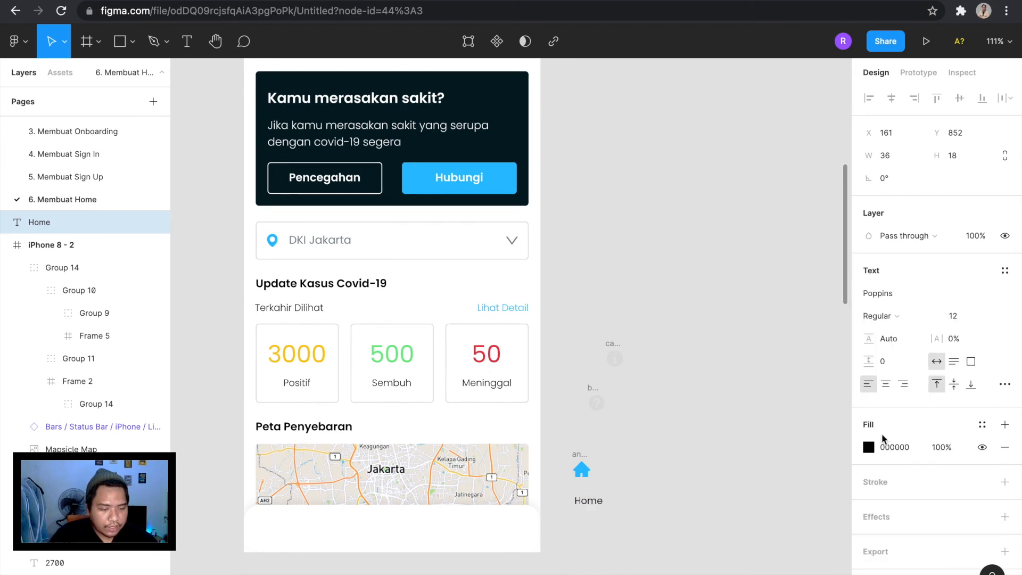
click(869, 448)
click(716, 539)
click(599, 515)
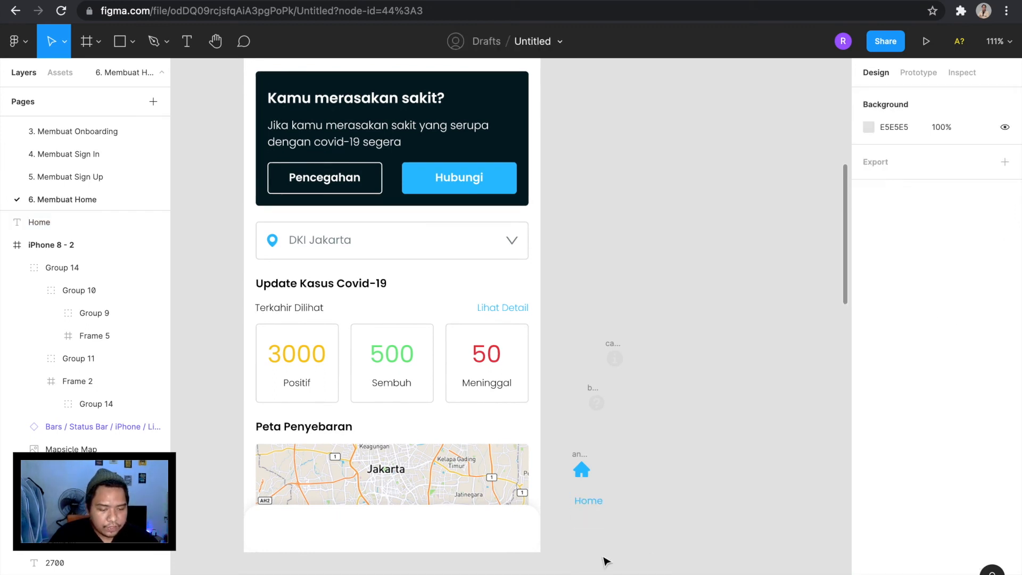
Centre the Home label under the home icon with a gap of 4 between them.
click(590, 503)
scroll(588, 504, up, 3)
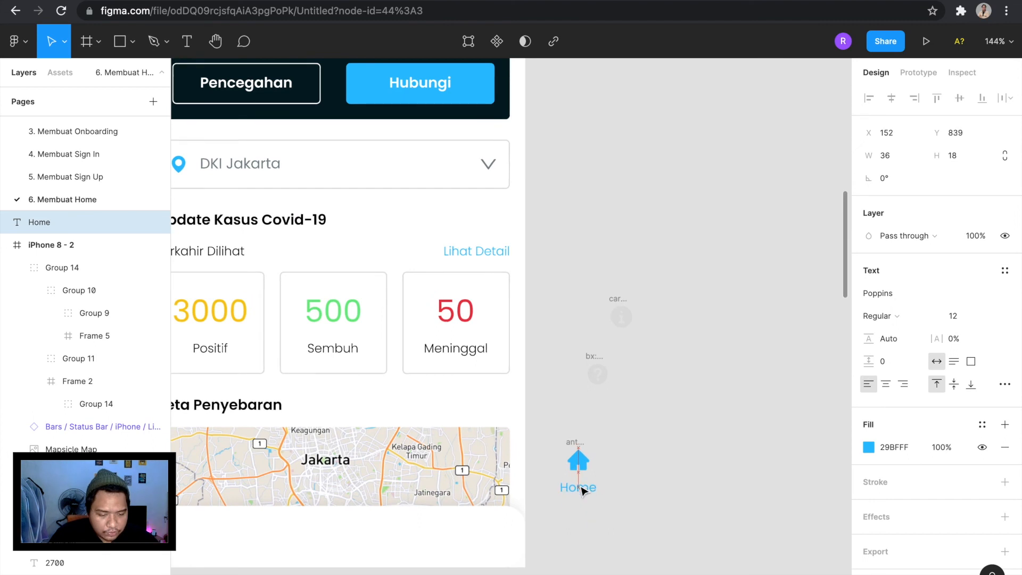
drag(586, 489, 583, 486)
key(alt)
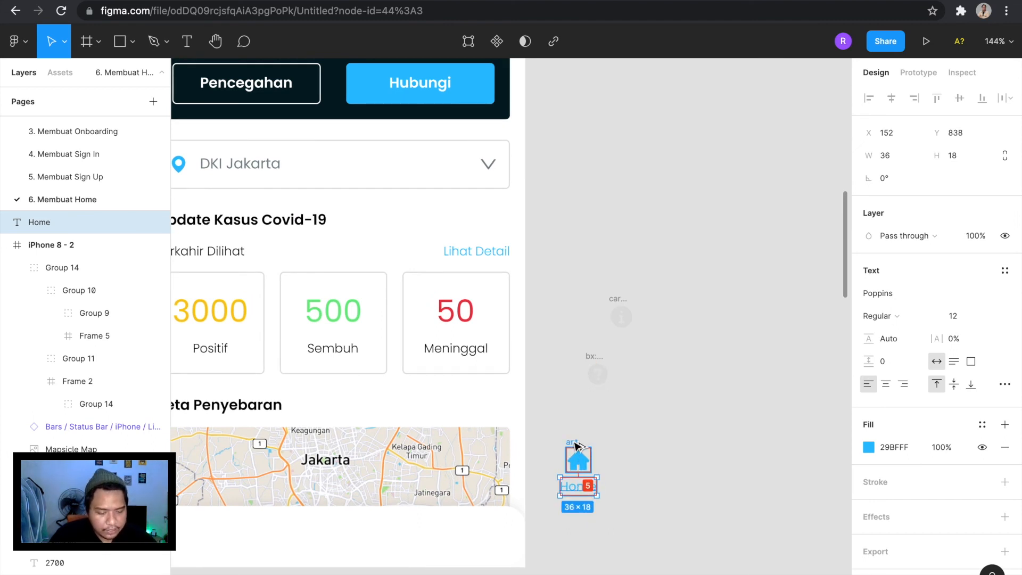
key(Up)
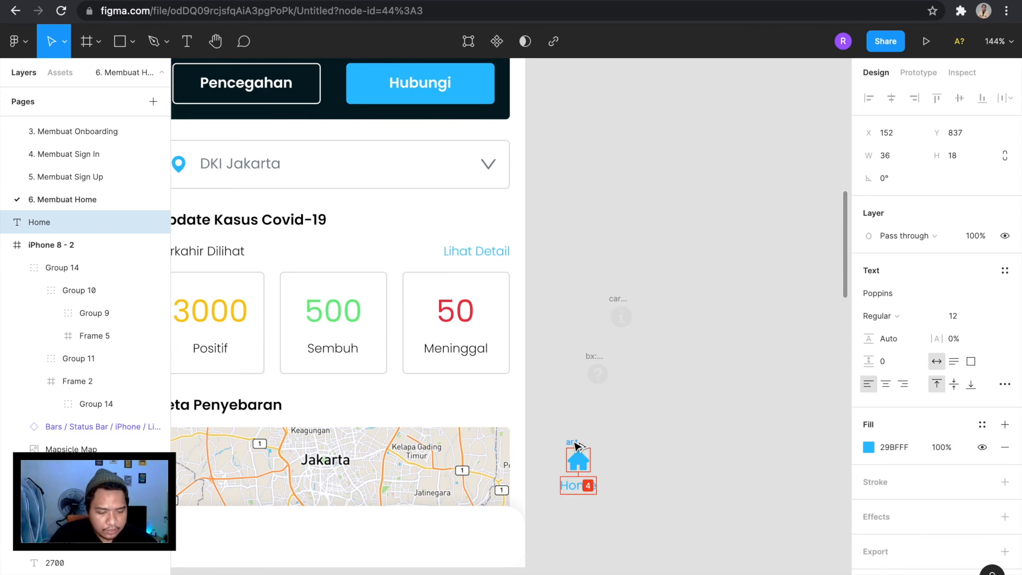
click(630, 408)
scroll(598, 364, up, 4)
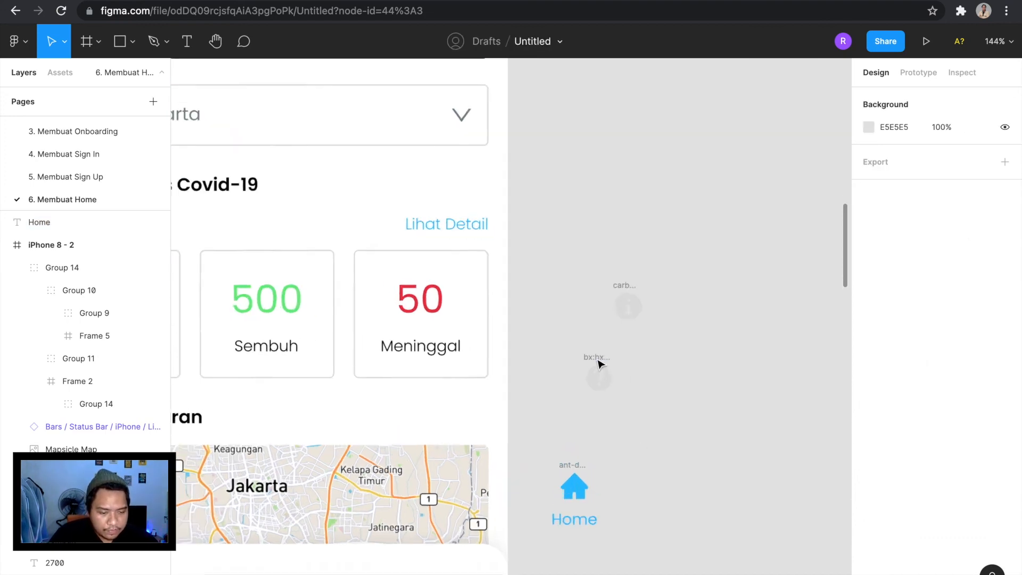
Move the help icon aside and place the information icon in line with the home icon.
drag(551, 331, 712, 299)
scroll(590, 426, down, 8)
scroll(592, 437, up, 6)
click(650, 406)
click(694, 306)
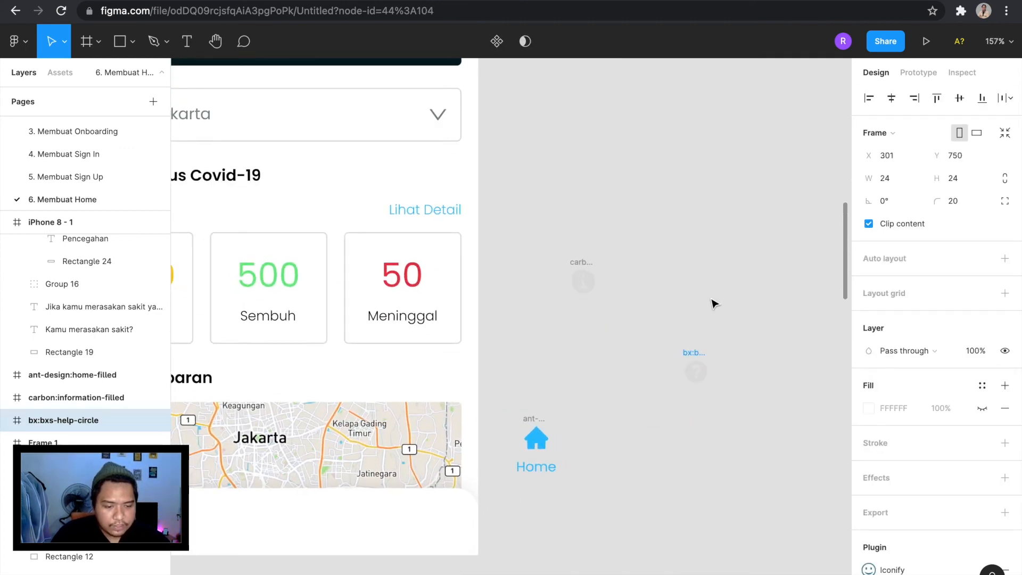
click(650, 261)
drag(583, 281, 606, 437)
Duplicate the Home label beneath the information icon and set the copy's weight to Light.
click(545, 478)
scroll(544, 477, up, 2)
drag(554, 474, 649, 473)
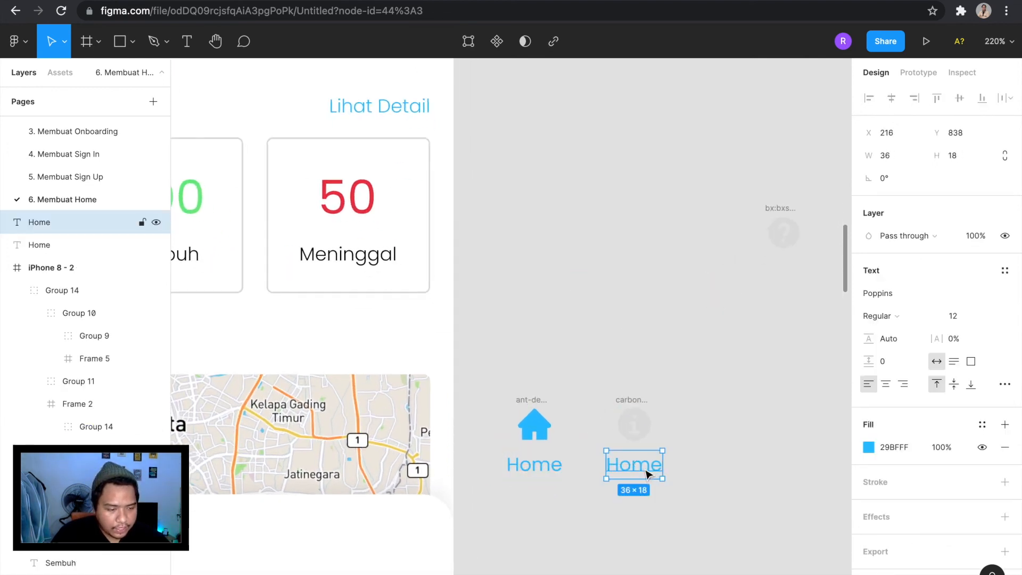
click(874, 318)
click(895, 285)
click(894, 316)
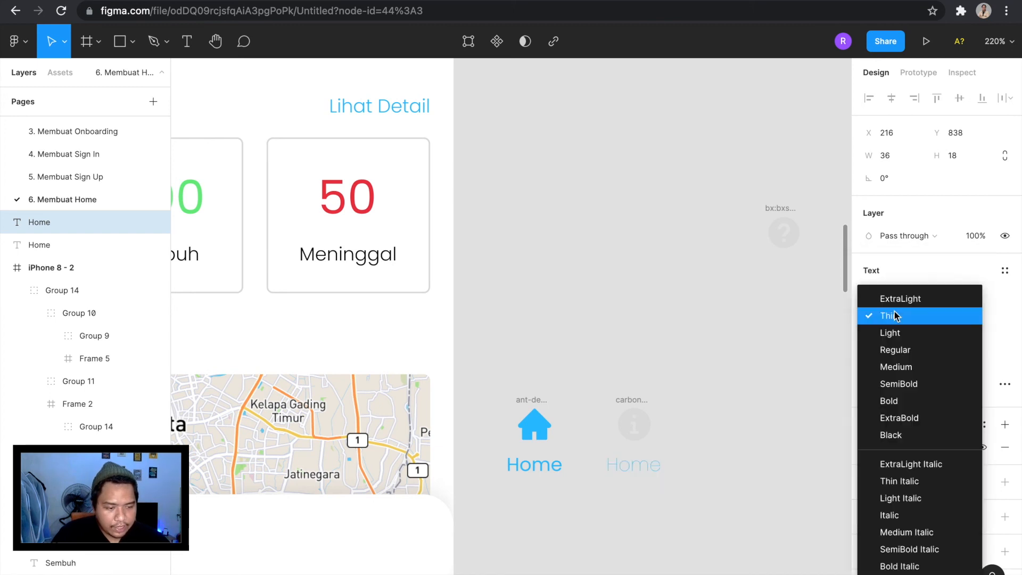
click(904, 334)
Colour the copied label grey DEDEDE by sampling the light grey swatch in the style guide.
click(869, 449)
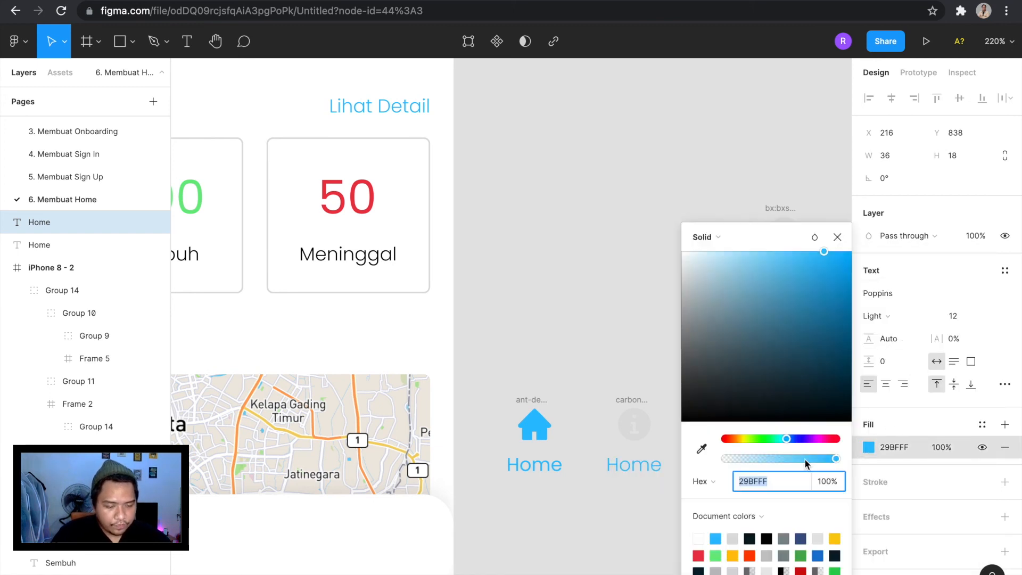
click(702, 449)
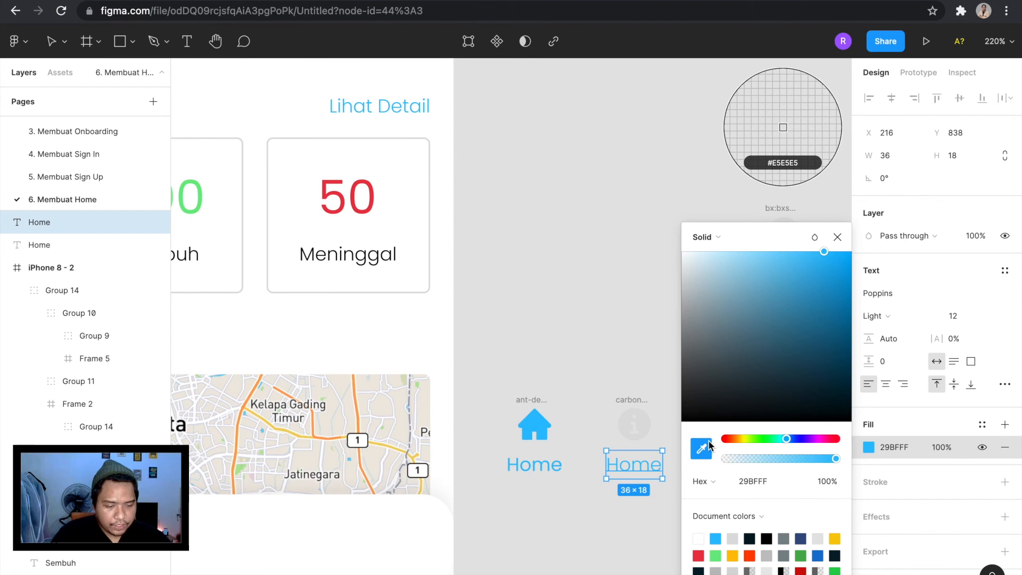
scroll(547, 343, down, 5)
scroll(546, 343, up, 5)
scroll(547, 344, up, 3)
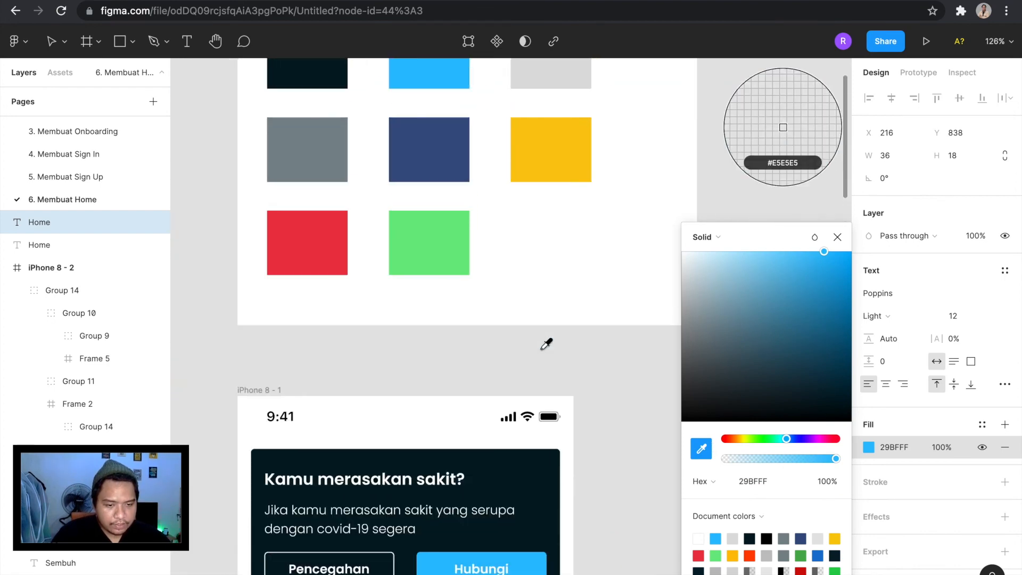
click(539, 83)
scroll(524, 346, down, 1)
scroll(524, 346, down, 5)
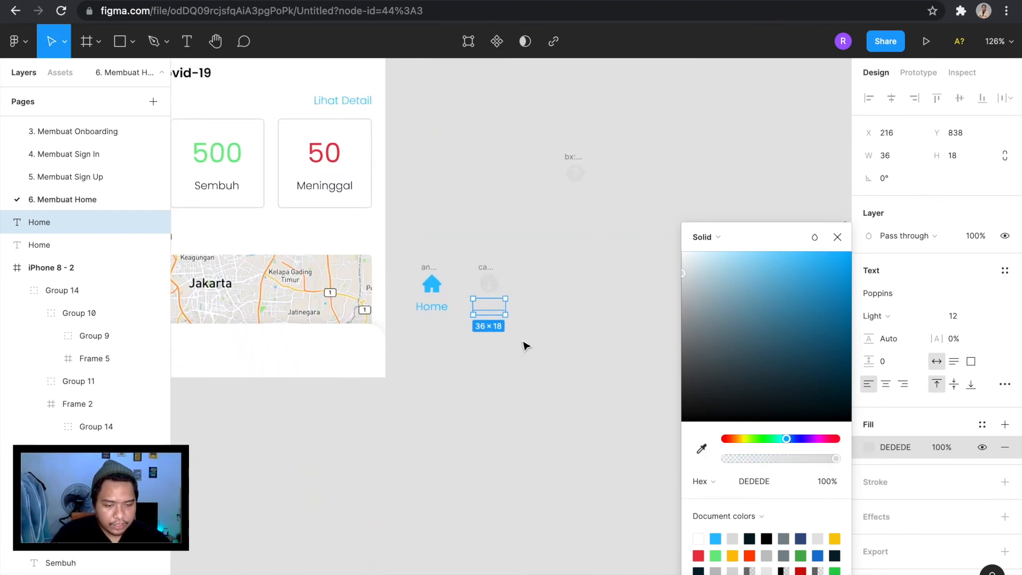
Line up the help icon beside the information icon and duplicate the grey label beneath it.
click(525, 343)
scroll(525, 343, up, 5)
mouse_move(525, 335)
mouse_down()
mouse_move(536, 342)
mouse_move(525, 342)
mouse_up()
click(605, 303)
scroll(605, 303, down, 5)
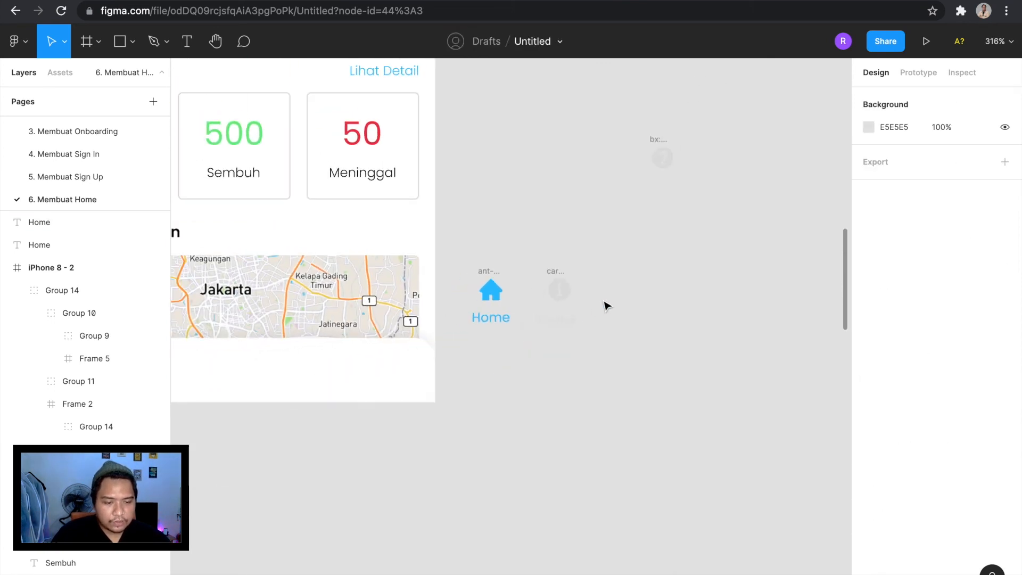
scroll(605, 303, up, 2)
drag(628, 214, 617, 376)
scroll(613, 367, up, 5)
click(485, 438)
drag(486, 437, 627, 434)
Change the label under the information icon to "Informasi" and centre it with the icon.
click(468, 448)
double_click(466, 443)
text(informasi)
key(Escape)
drag(491, 443, 468, 443)
click(471, 345)
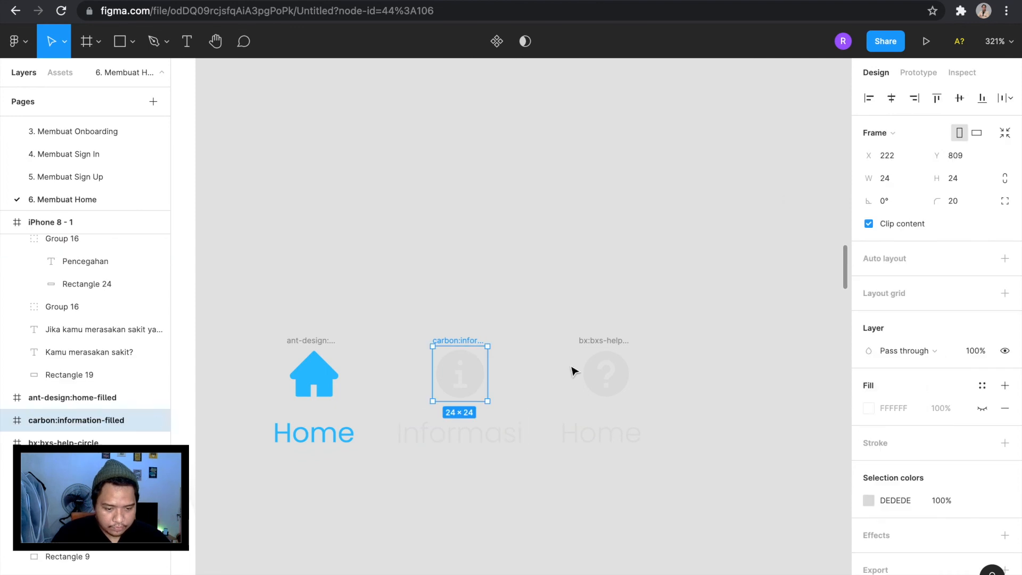
shift+click(473, 447)
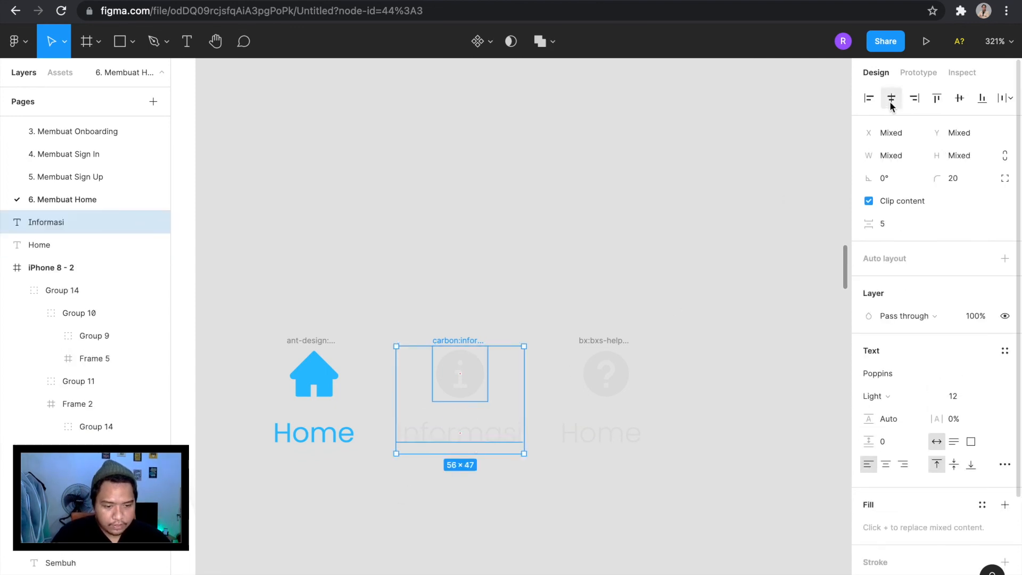
Change the label under the help icon to "Bantuan" and align the icon and label on their horizontal centres.
click(630, 436)
drag(617, 437, 622, 436)
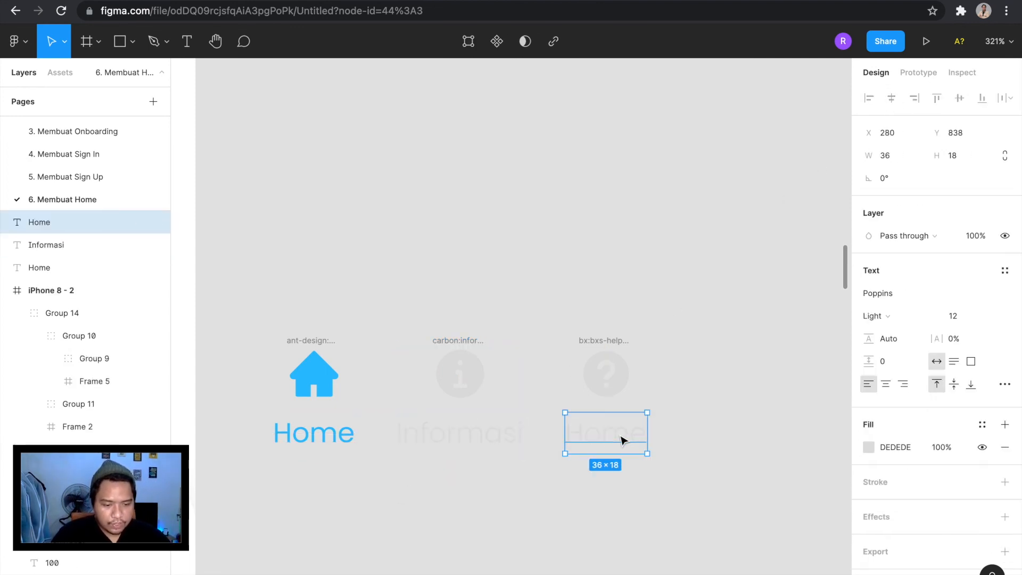
double_click(623, 440)
text(Bantuan)
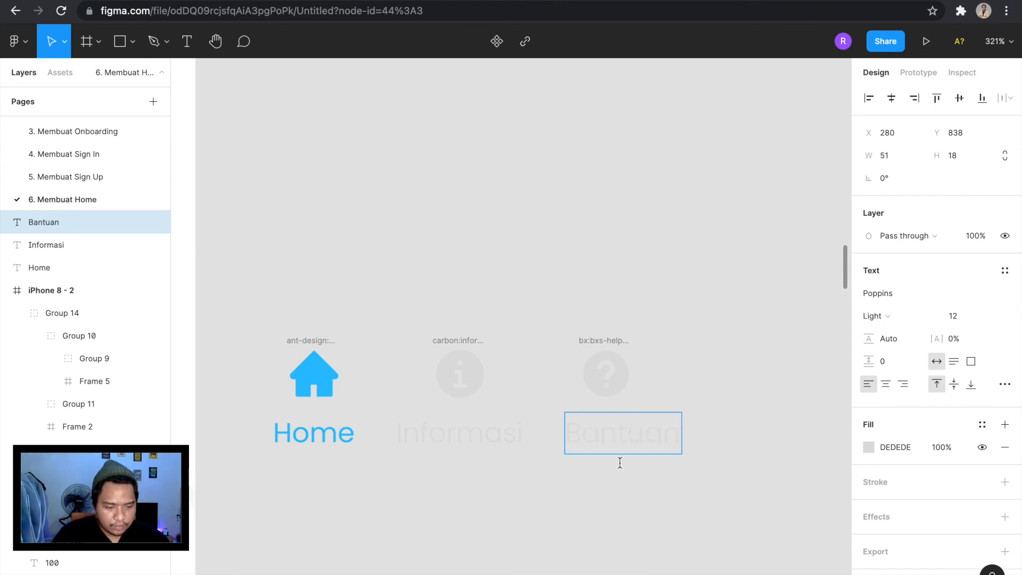
key(Escape)
shift+click(615, 356)
click(891, 98)
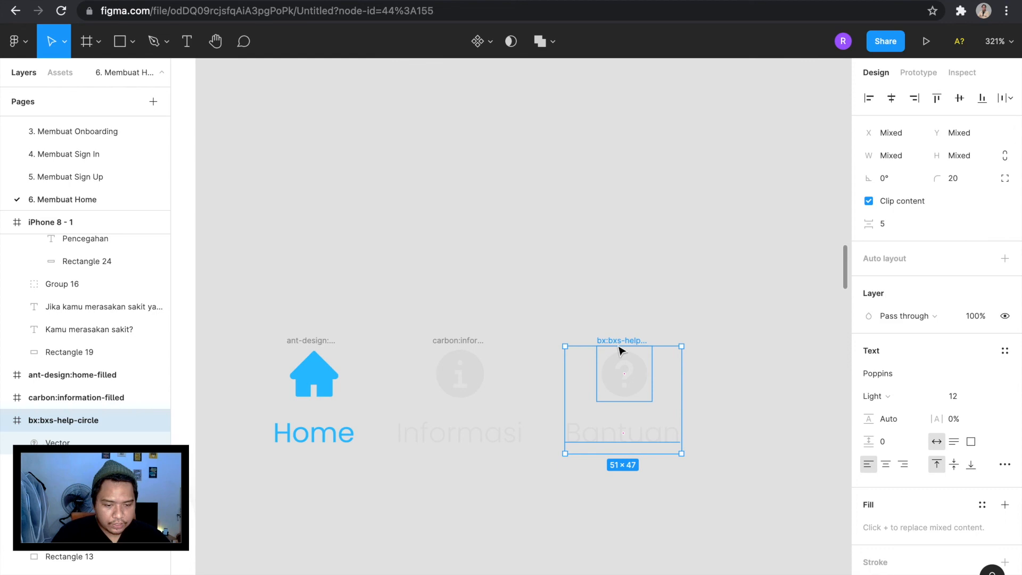
Group each of the three icons with its own label: Bantuan, Informasi and Home.
key(ctrl+g)
drag(427, 303, 507, 486)
key(ctrl+g)
drag(275, 264, 350, 503)
key(ctrl+g)
Place the Home icon group at the left end of the bottom bar frame and nudge it slightly right.
scroll(459, 350, left, 6)
scroll(459, 349, down, 3)
scroll(692, 317, down, 5)
drag(648, 318, 277, 377)
key(Right)
key(Right)
click(539, 504)
Place the Informasi group in the bottom bar, centre it horizontally and lower it to Y 7.
scroll(538, 504, right, 3)
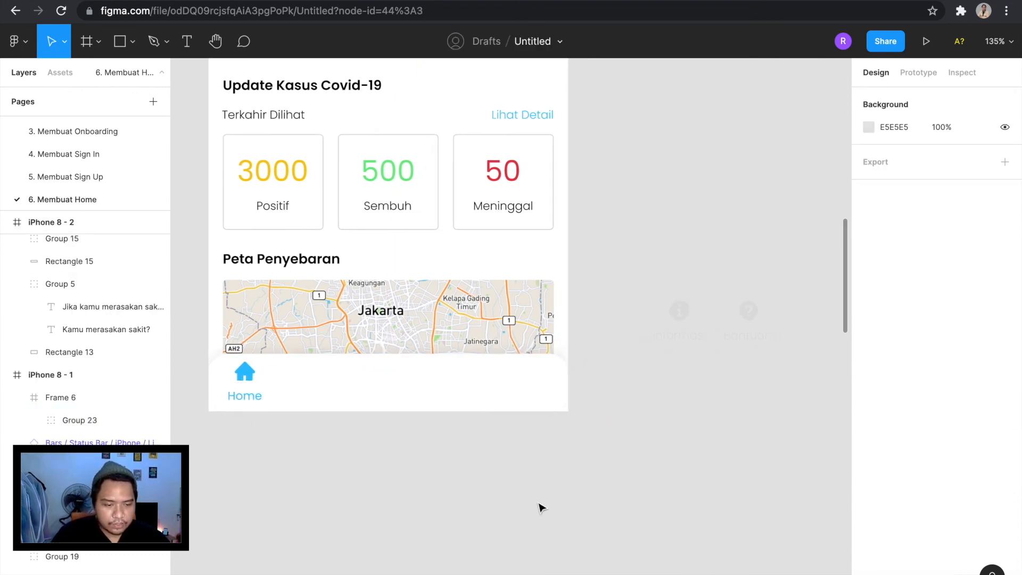
drag(665, 314, 361, 371)
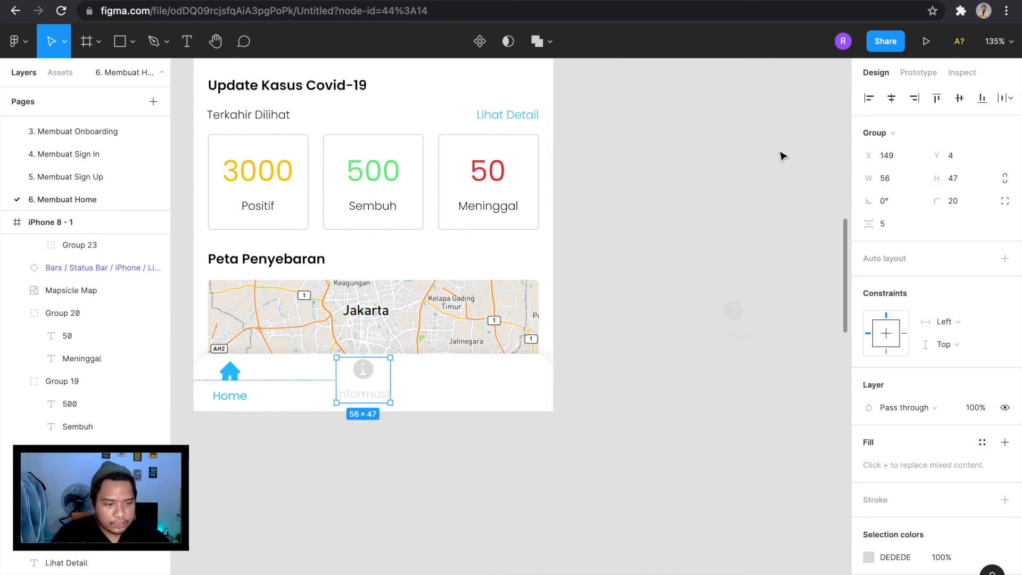
click(891, 98)
key(Down)
key(Down)
key(Down)
Check the Informasi group's spacing within the bottom bar and raise the group to Y 6.
click(222, 388)
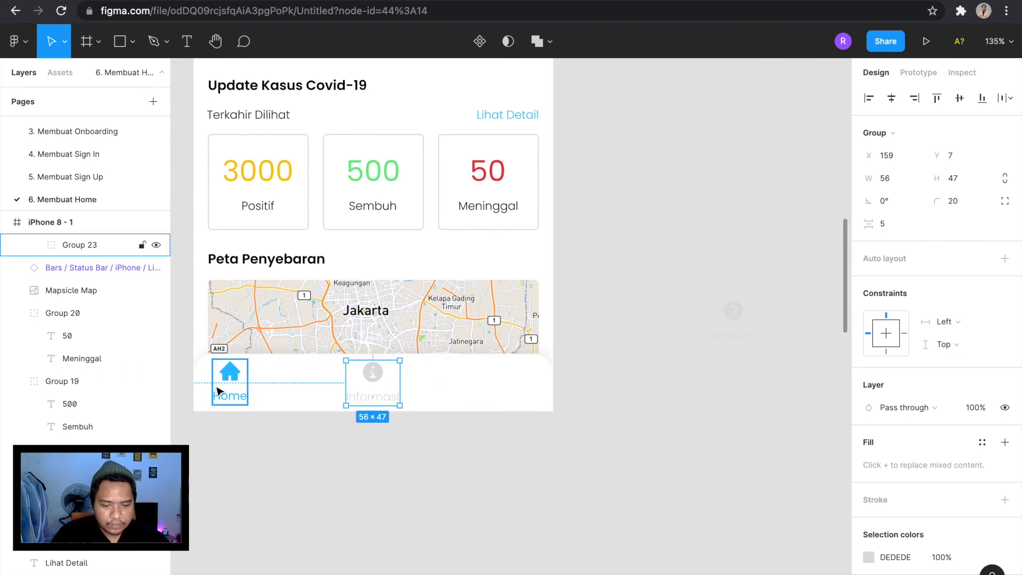
click(393, 392)
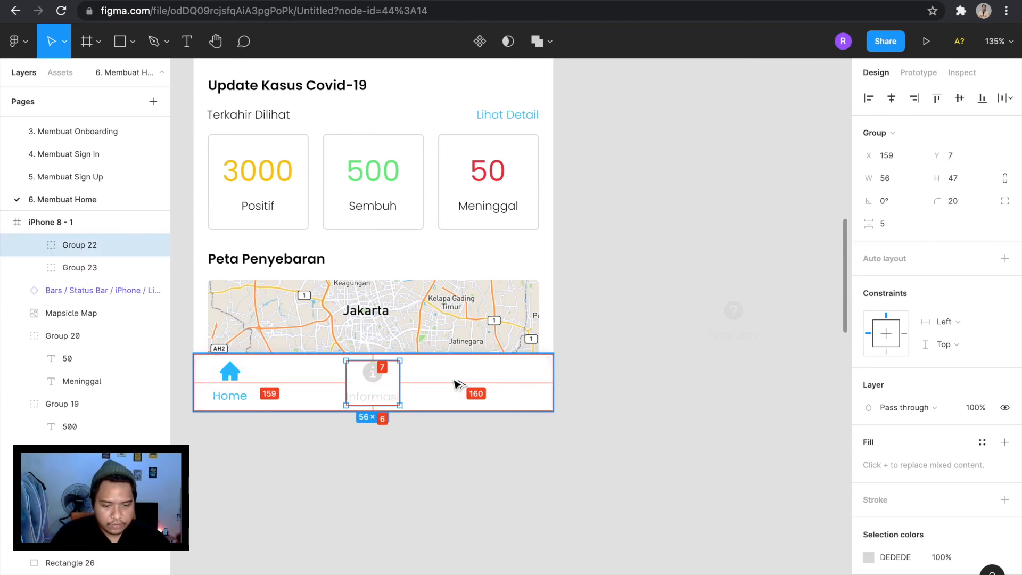
click(657, 402)
click(393, 380)
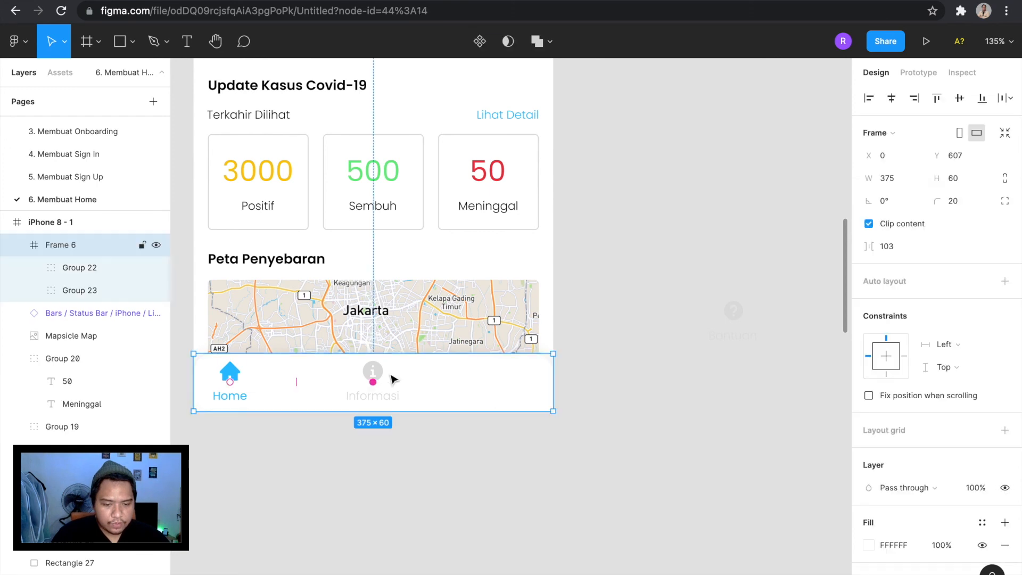
click(378, 373)
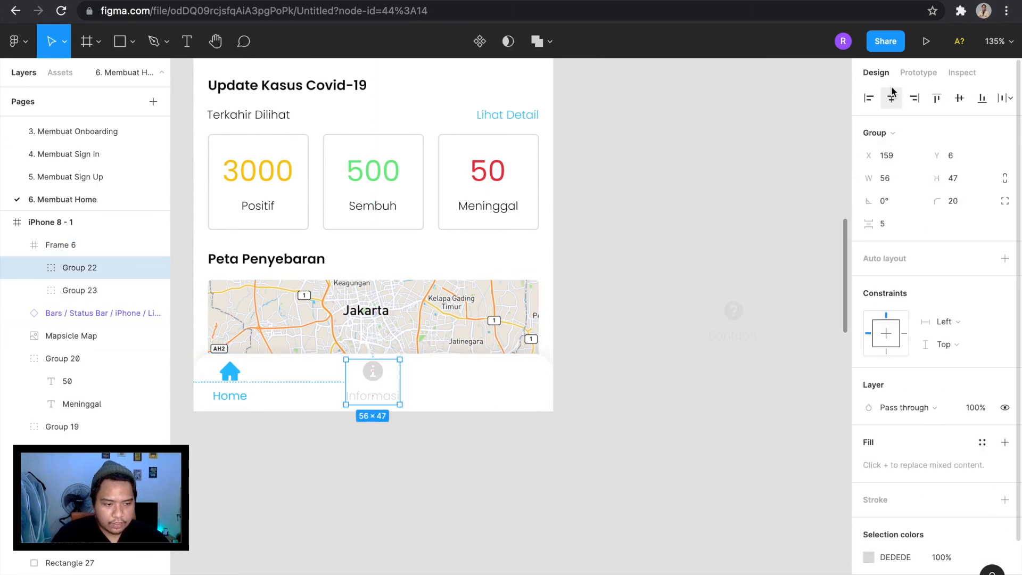
click(684, 188)
Place the Bantuan group at the right end of the bottom bar at X 304, Y 7, and review the finished bar.
drag(735, 319, 508, 375)
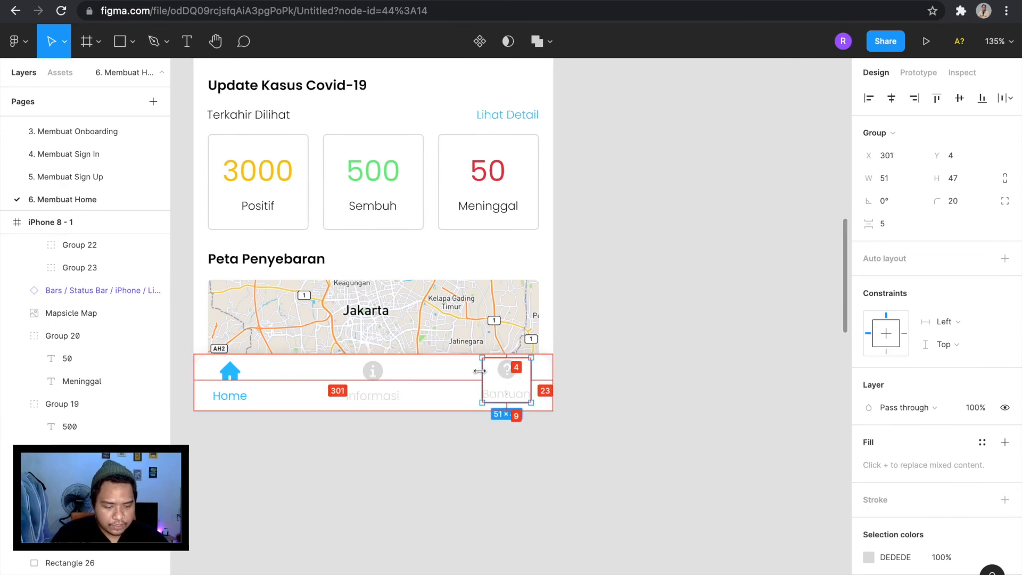
key(Right)
key(Right)
key(Right)
key(Down)
key(Down)
key(Down)
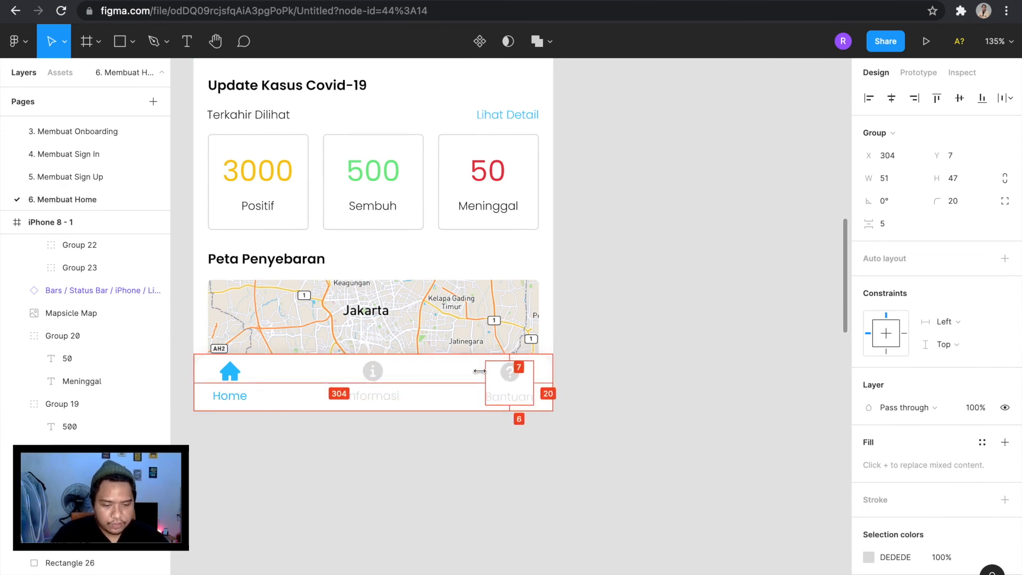
click(592, 459)
scroll(592, 459, down, 5)
scroll(480, 380, up, 5)
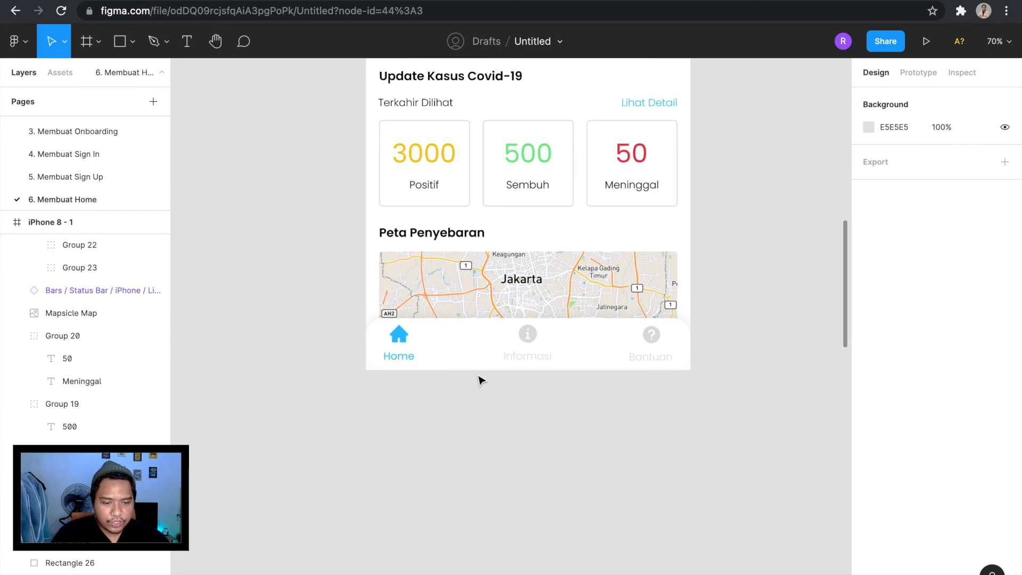
Move the Home group in the bottom bar right to X 40, keeping it at Y 6.
scroll(481, 379, down, 3)
scroll(463, 429, up, 3)
scroll(459, 431, up, 2)
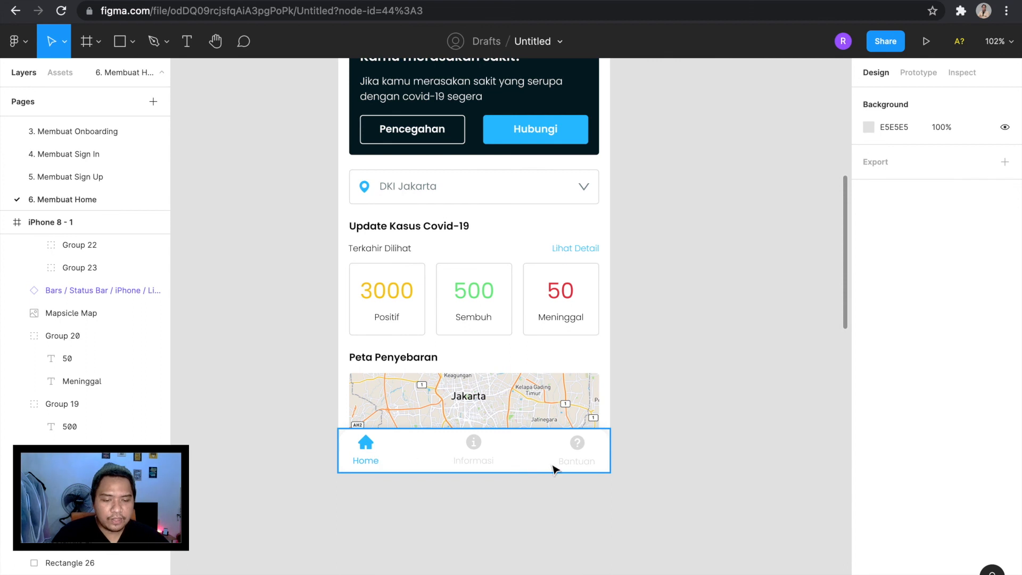
scroll(438, 464, up, 4)
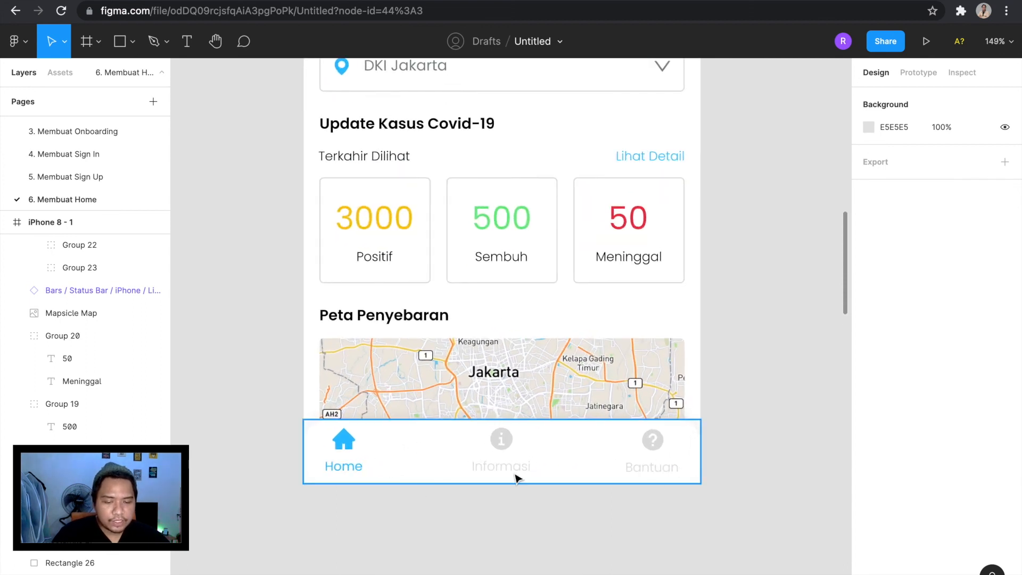
double_click(354, 458)
key(alt)
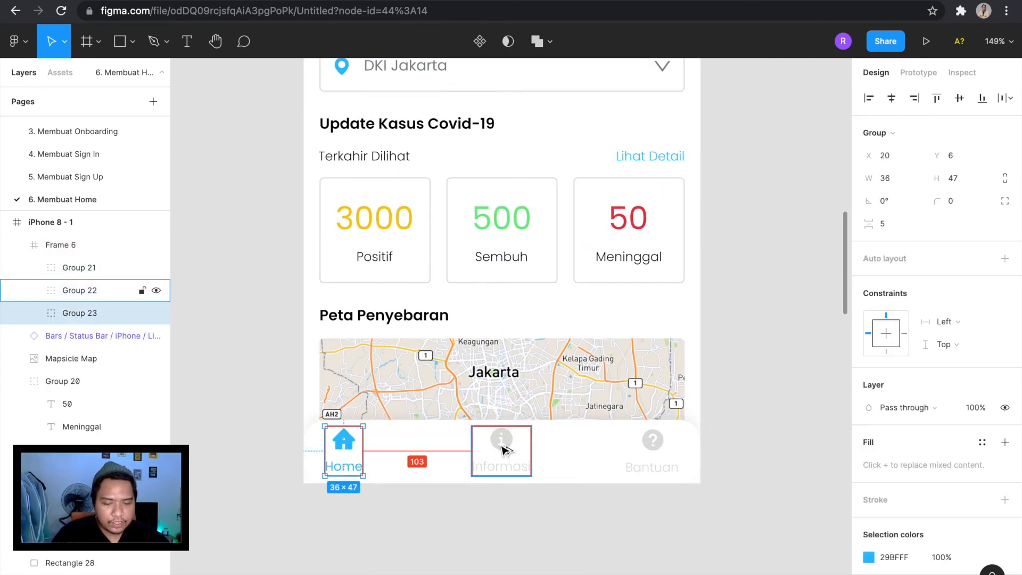
drag(343, 458, 367, 459)
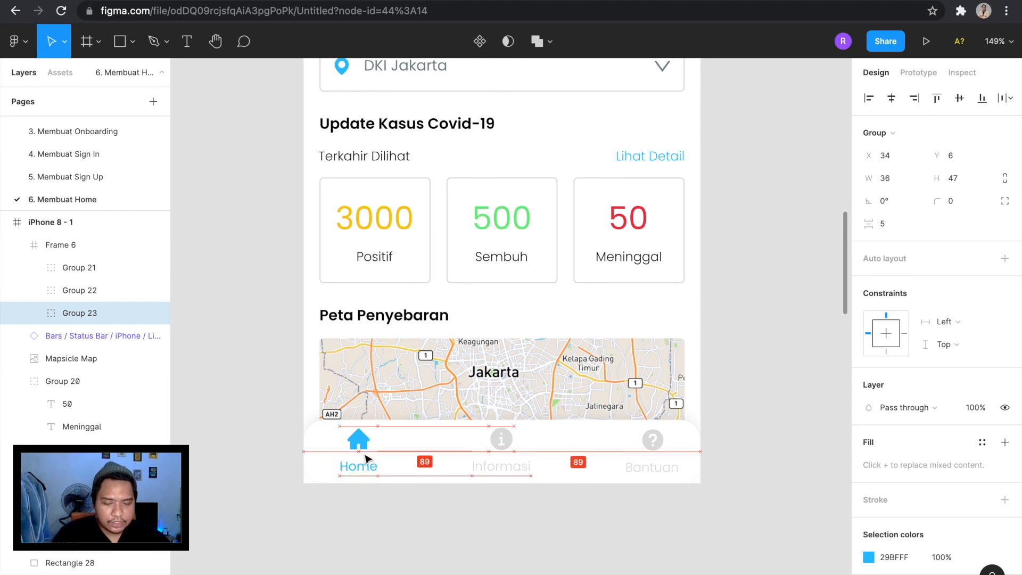
key(alt)
key(Right)
key(Right)
key(Right)
key(Right)
key(Right)
key(Right)
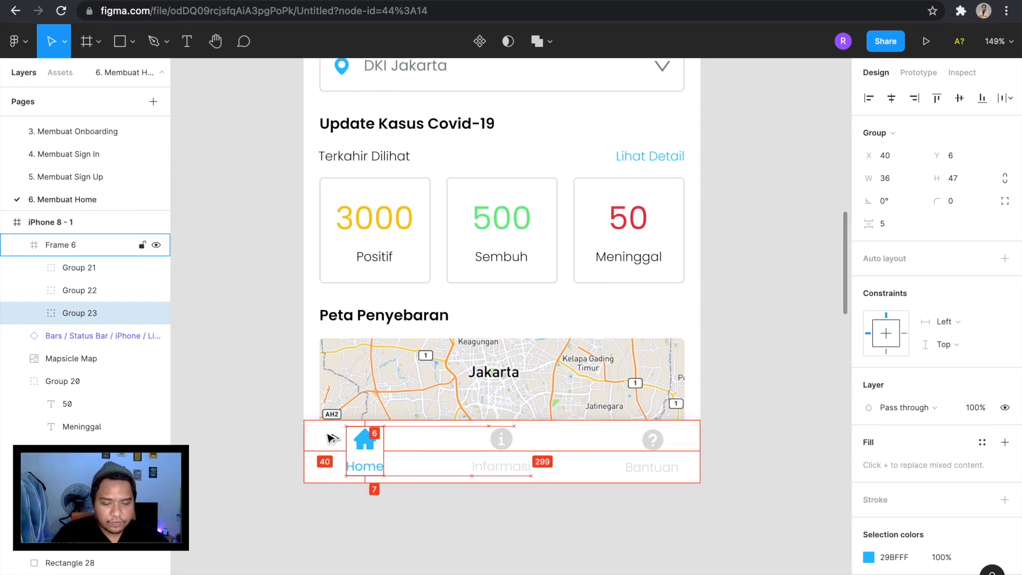
Move the Bantuan group inward from the bar's right edge to X 287, Y 6, checking its margins.
click(645, 451)
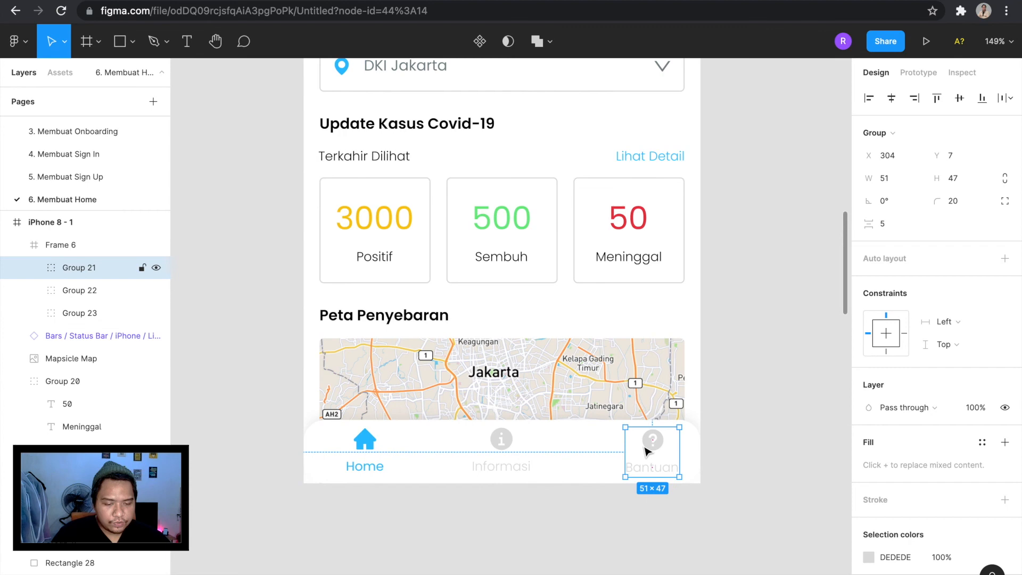
drag(665, 452, 648, 449)
key(alt)
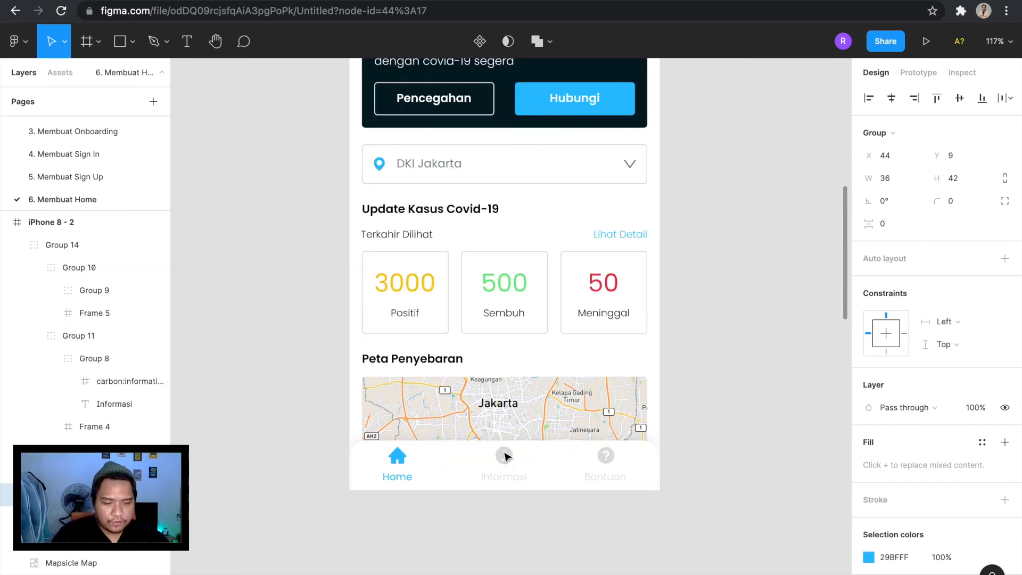
Nudge the Home group right to X 45 and the Bantuan group left to X 281 within the bottom bar.
scroll(504, 455, up, 3)
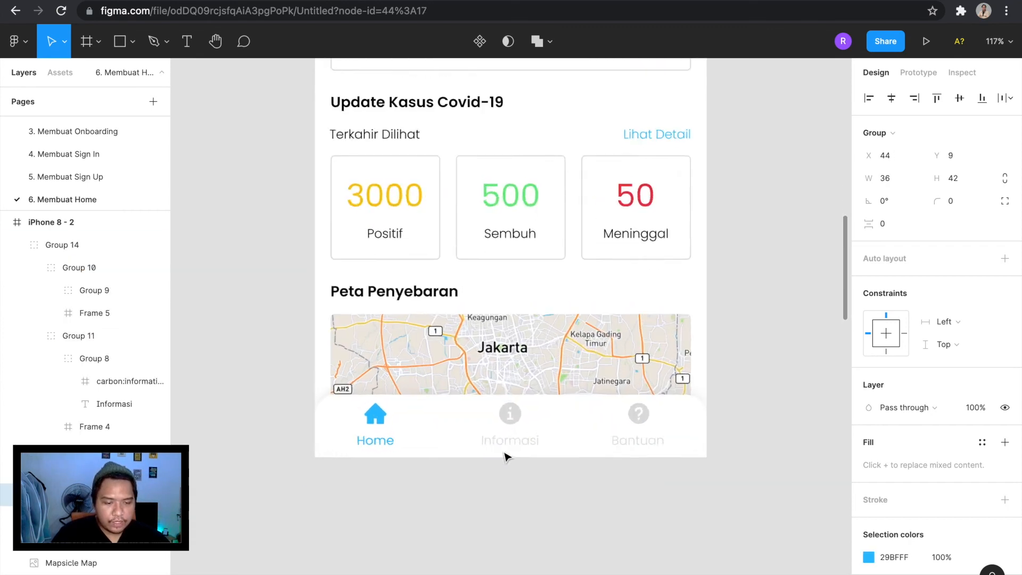
click(375, 434)
click(373, 420)
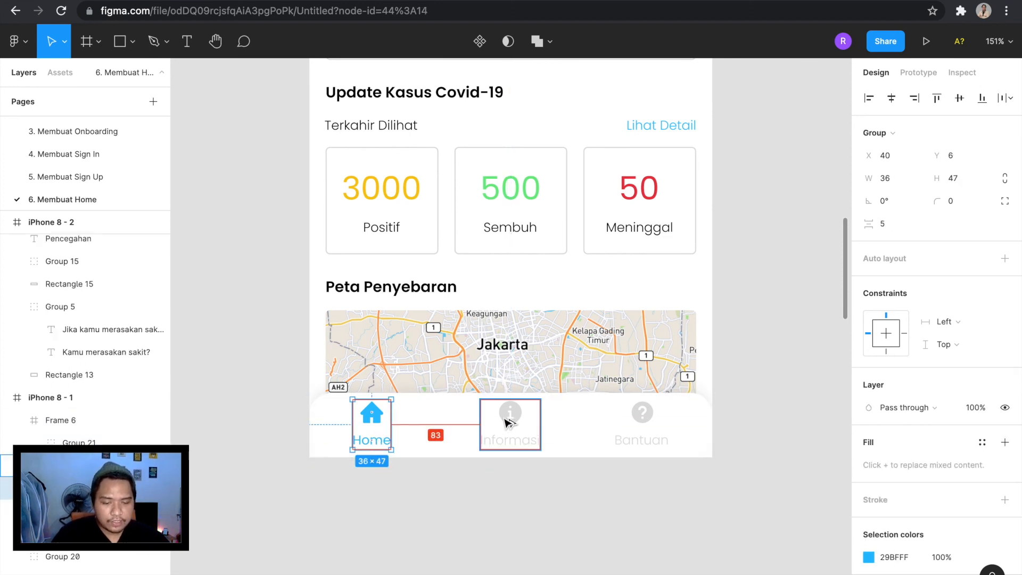
key(Right)
key(Right)
key(Right)
key(Right)
key(Right)
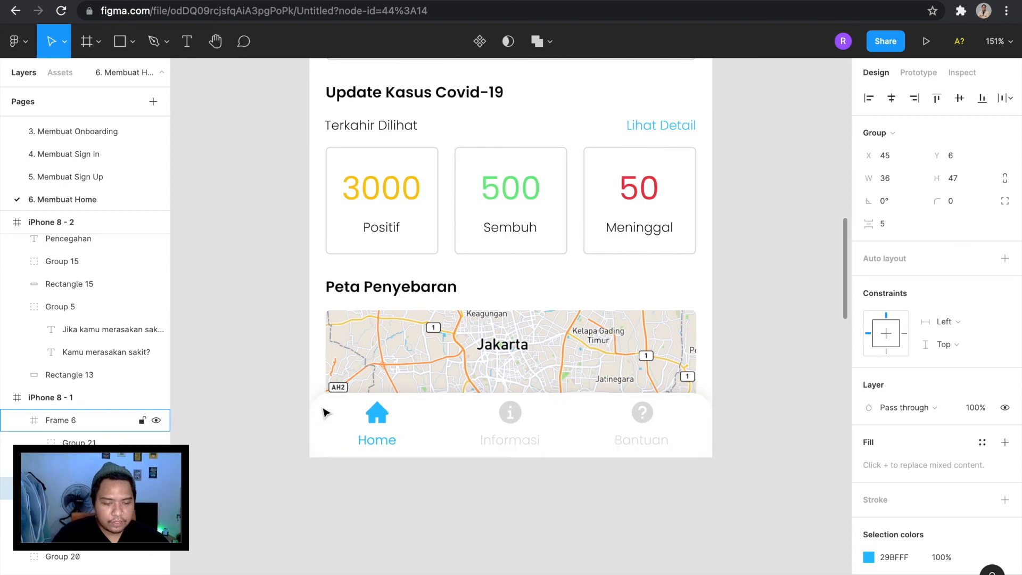
click(642, 420)
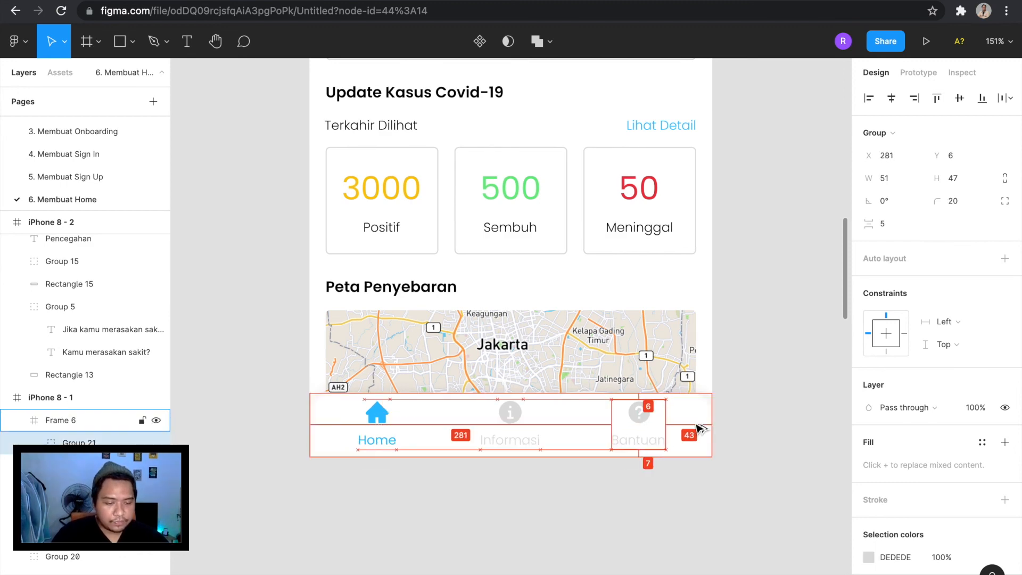
click(689, 468)
Review the whole Home screen layout in the iPhone 8 - 1 frame, from the status bar to the bottom navigation.
key(shift+1)
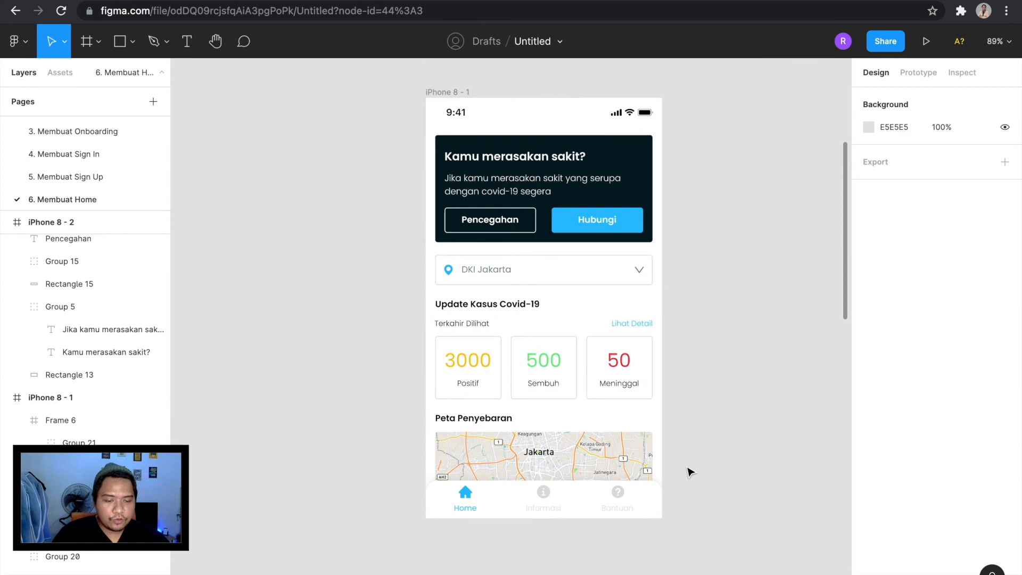
scroll(690, 471, down, 2)
scroll(690, 472, up, 3)
scroll(690, 471, down, 4)
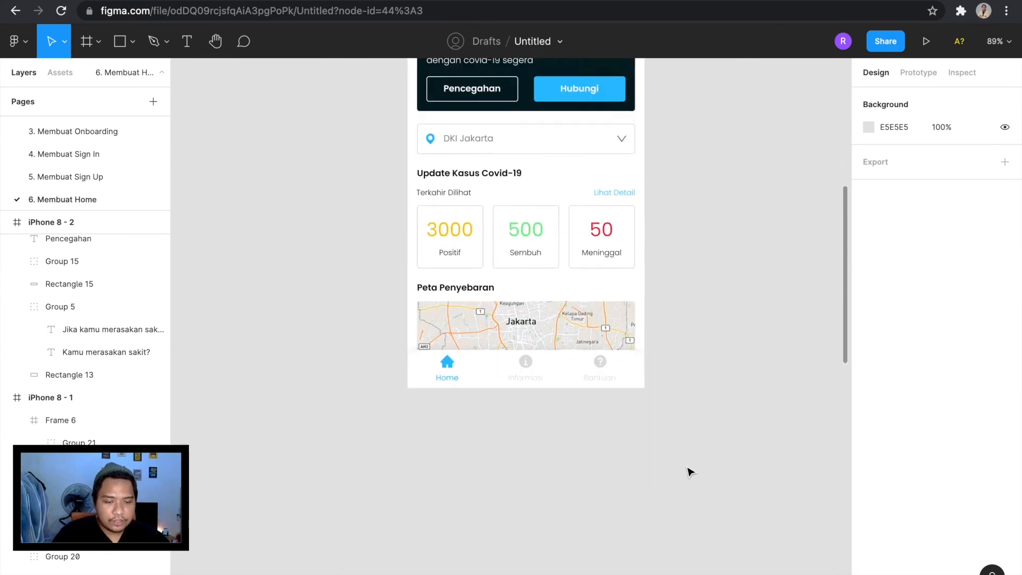
scroll(690, 472, up, 3)
scroll(690, 472, up, 3)
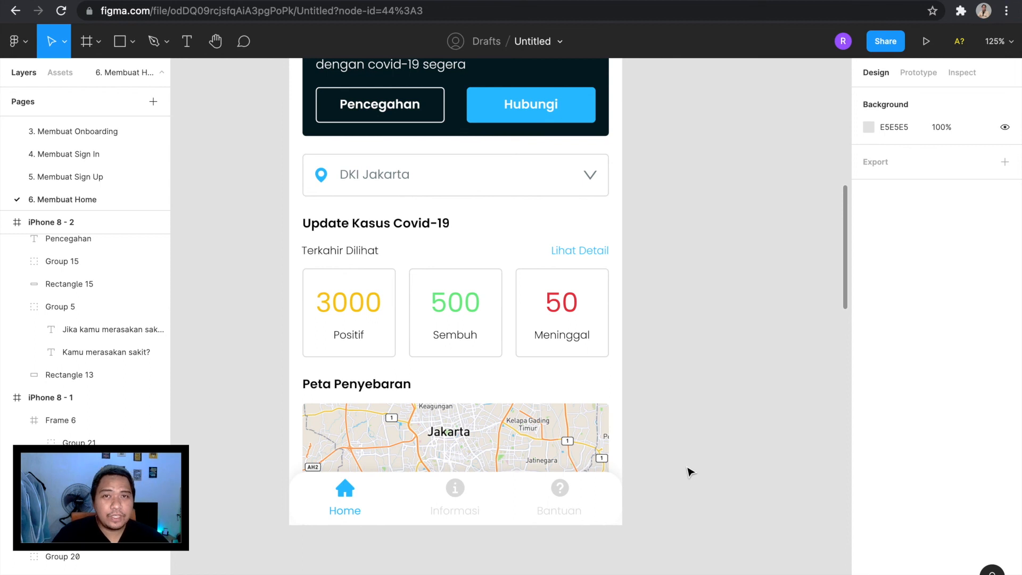
scroll(687, 490, down, 3)
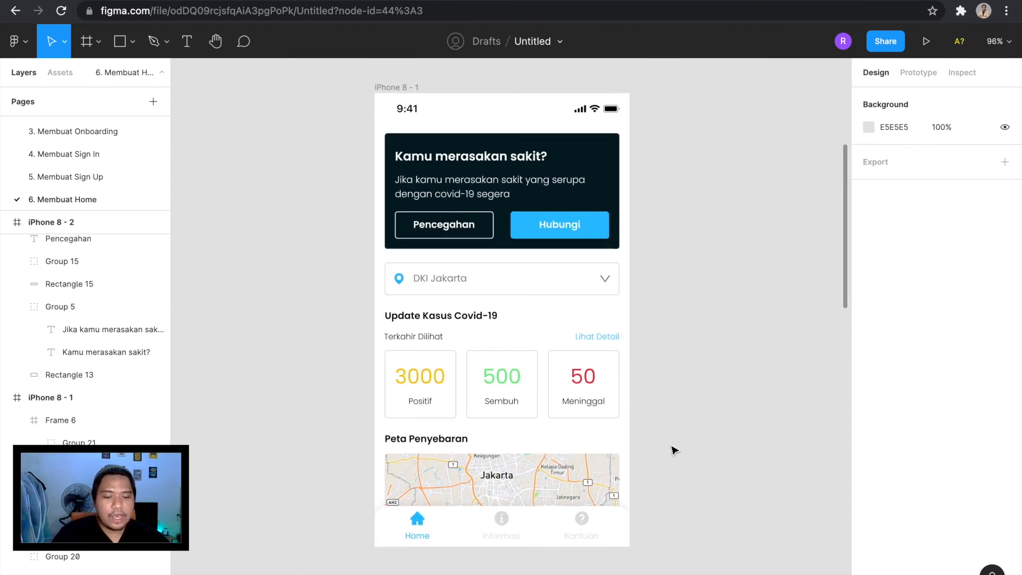
scroll(674, 450, up, 1)
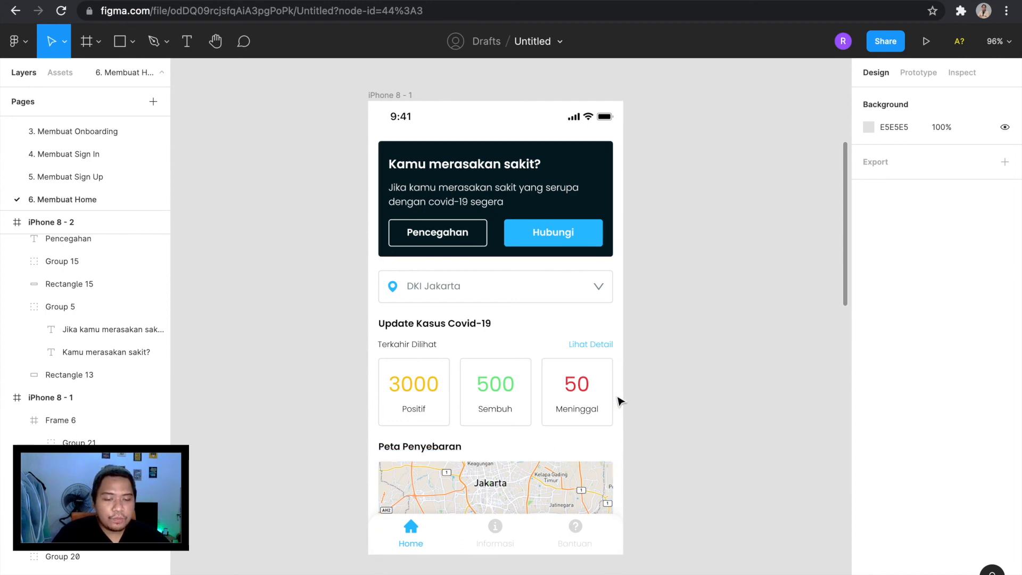
scroll(690, 375, up, 2)
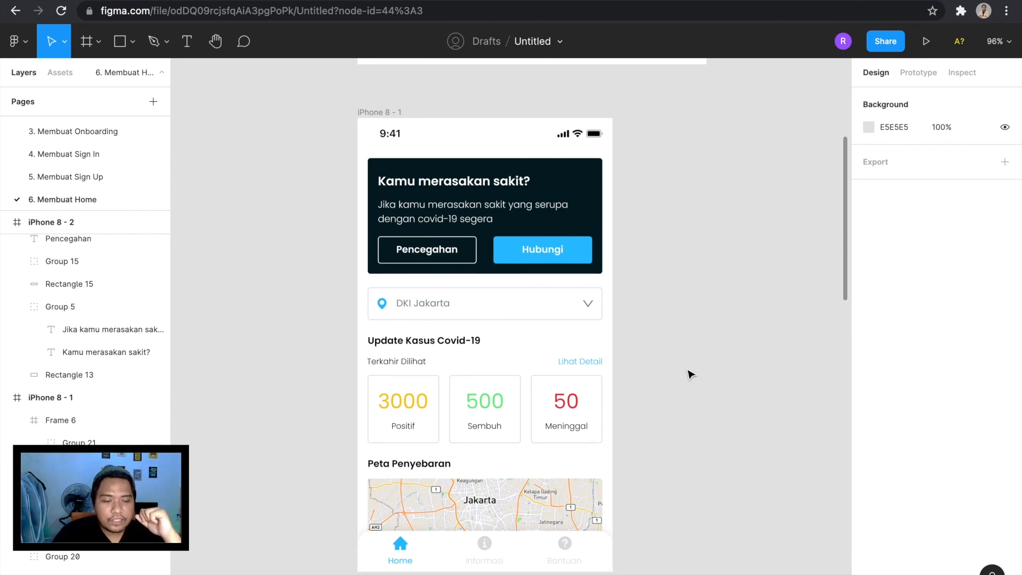
scroll(691, 375, down, 2)
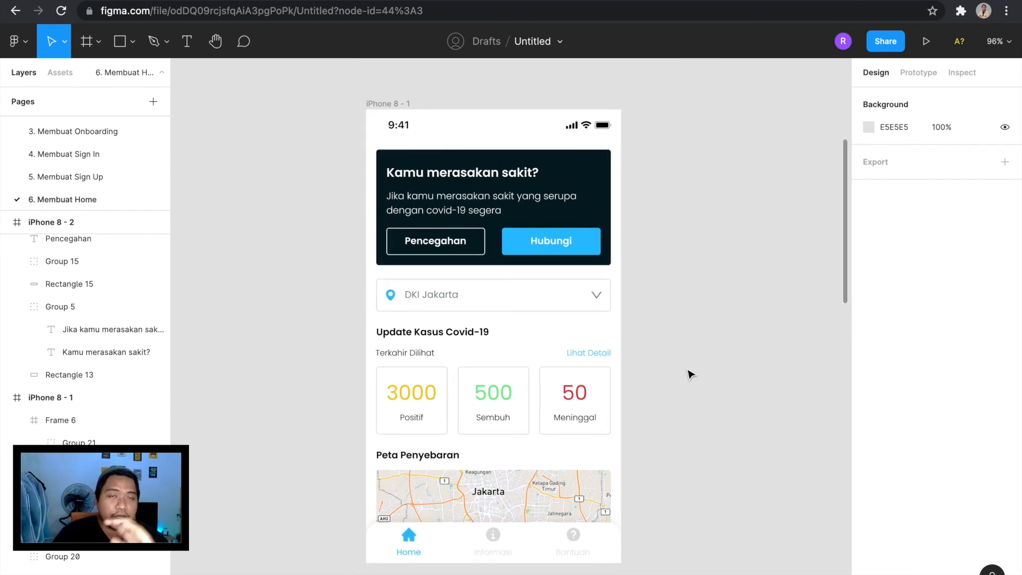